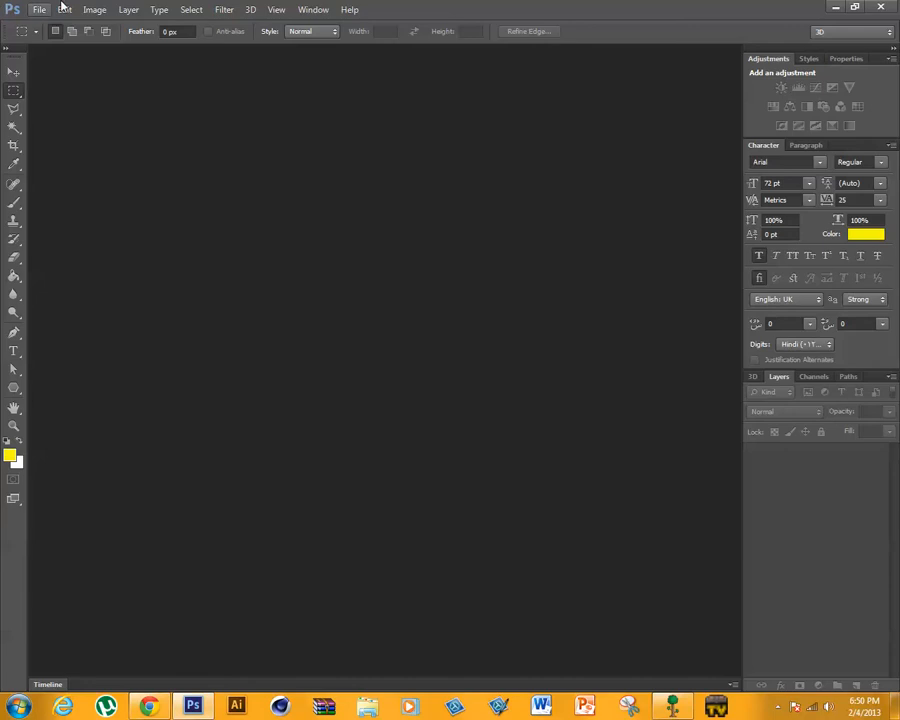
- Reset the foreground and background colours to the default black and white
left_click(6, 442)
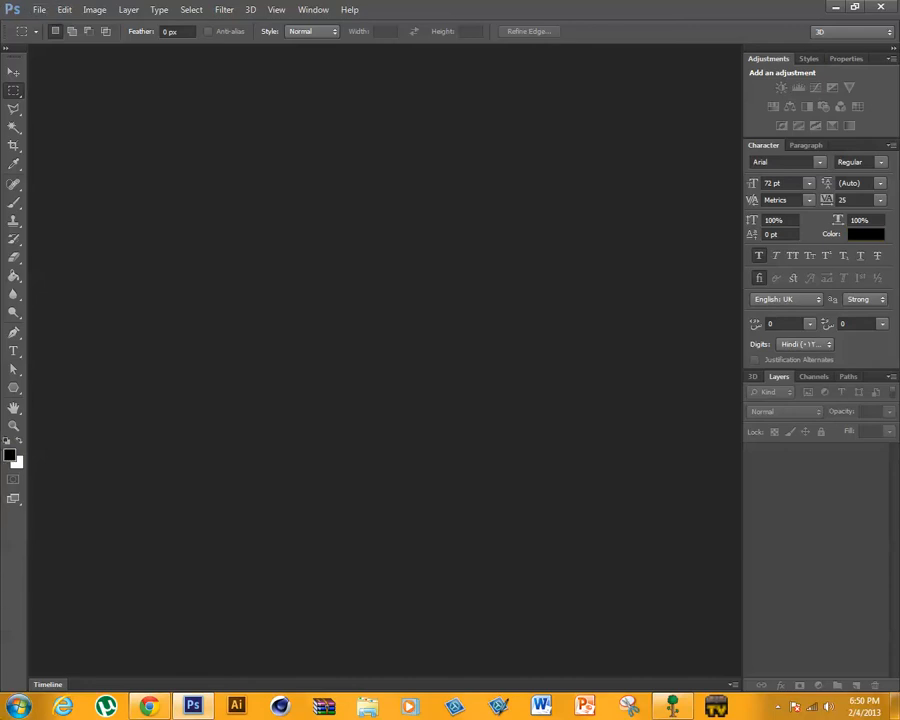
- View the computer's basic system information in the System properties window and close it
left_click(18, 706)
right_click(205, 494)
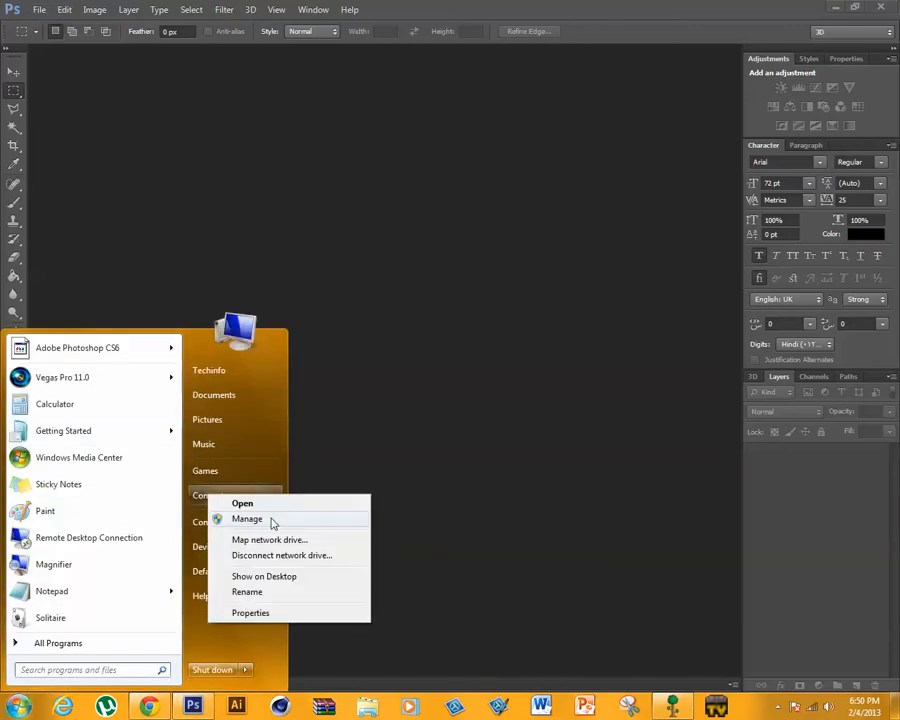
left_click(258, 612)
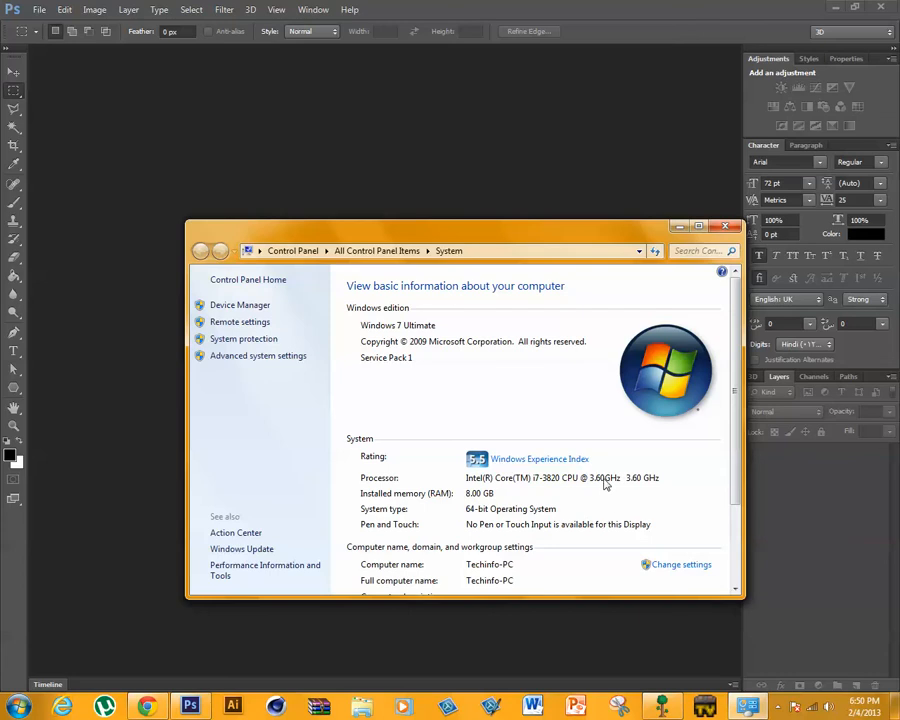
left_click(724, 227)
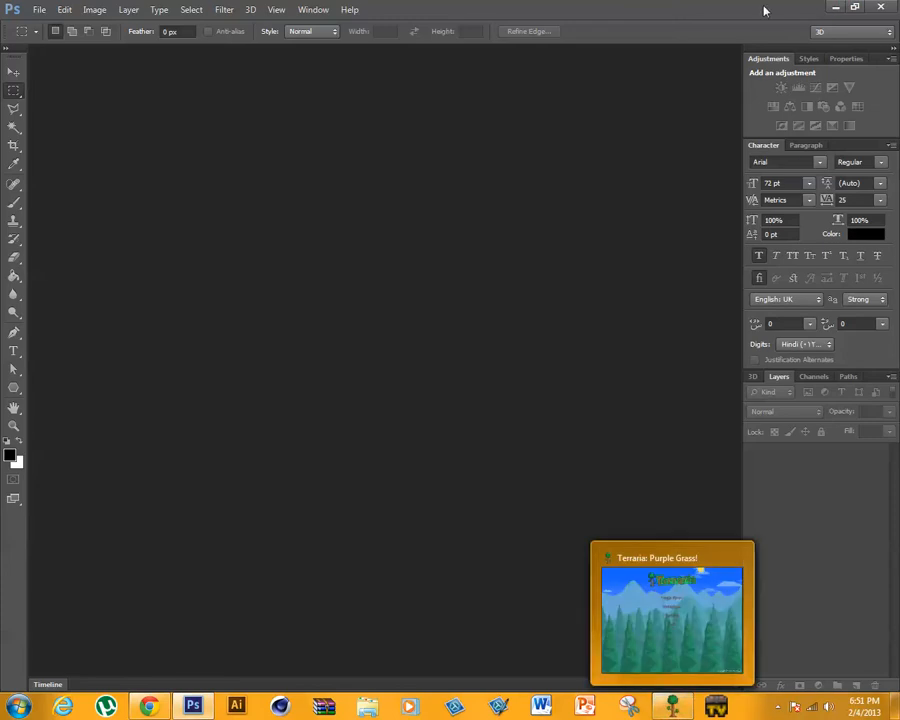
- Start a new document and look at the sliced CREATIVE lettering on the desktop wallpaper as a reference
left_click(38, 10)
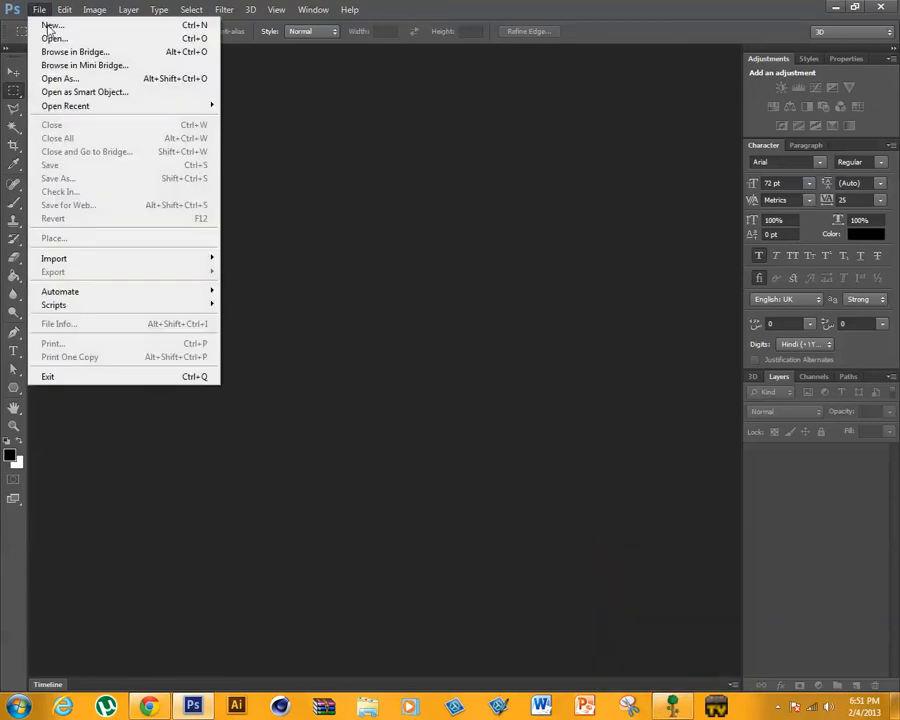
left_click(50, 25)
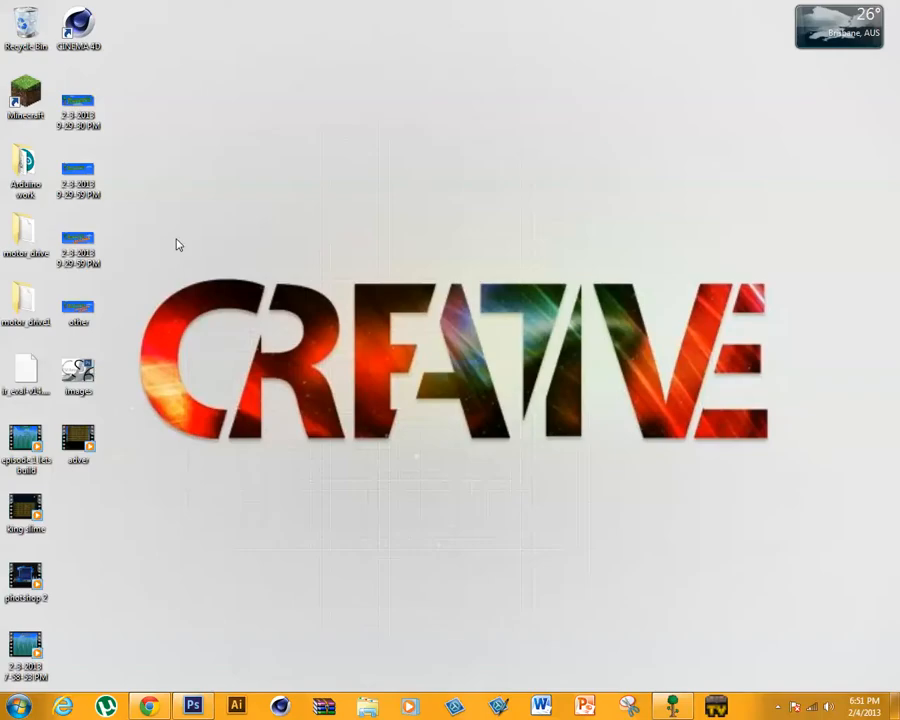
left_click_drag(161, 274, 811, 447)
left_click(193, 706)
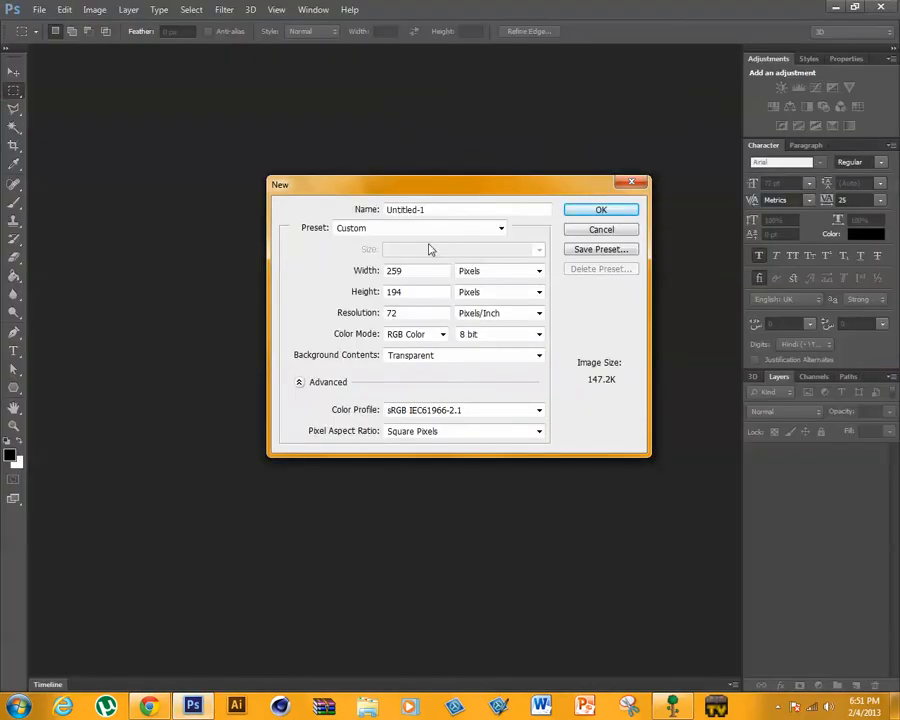
- Create the new document with a custom size of 300 by 300 pixels and transparent background
left_click(503, 232)
left_click(512, 209)
left_click(504, 233)
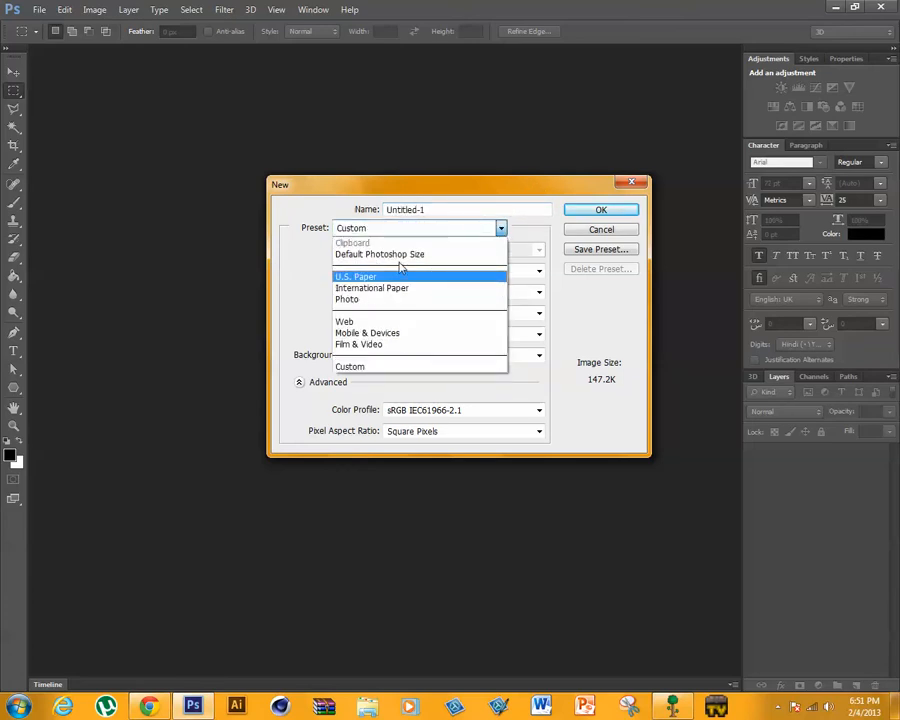
left_click(515, 241)
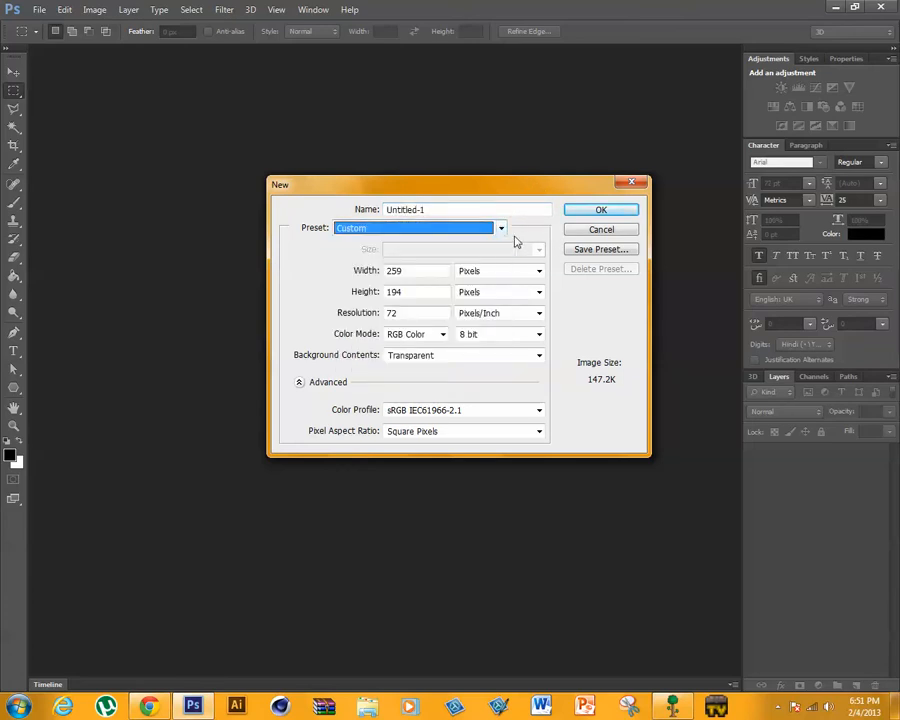
left_click(419, 277)
type("300")
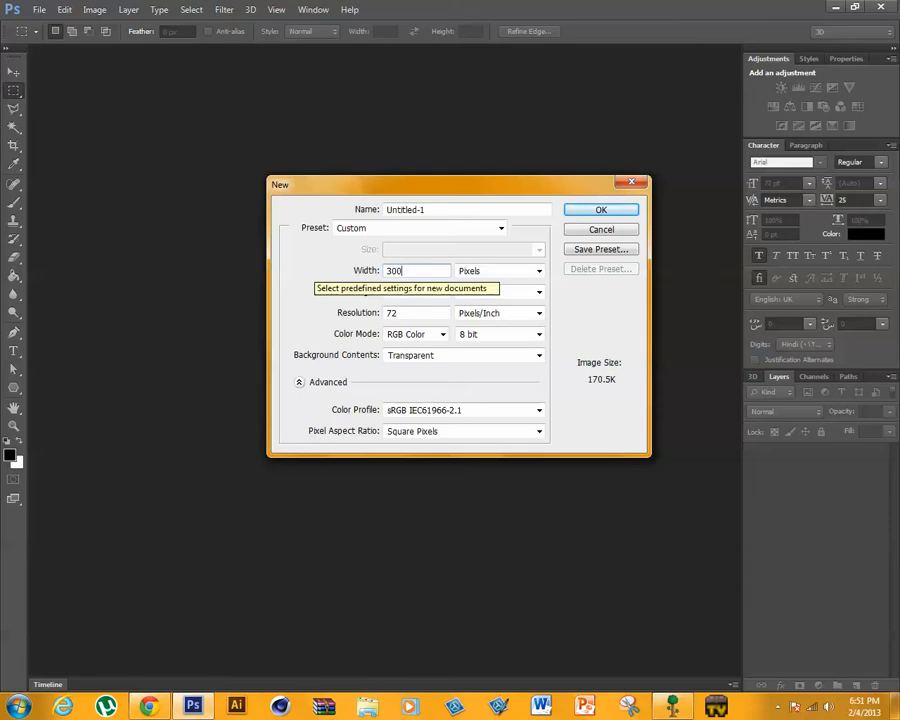
key("Tab")
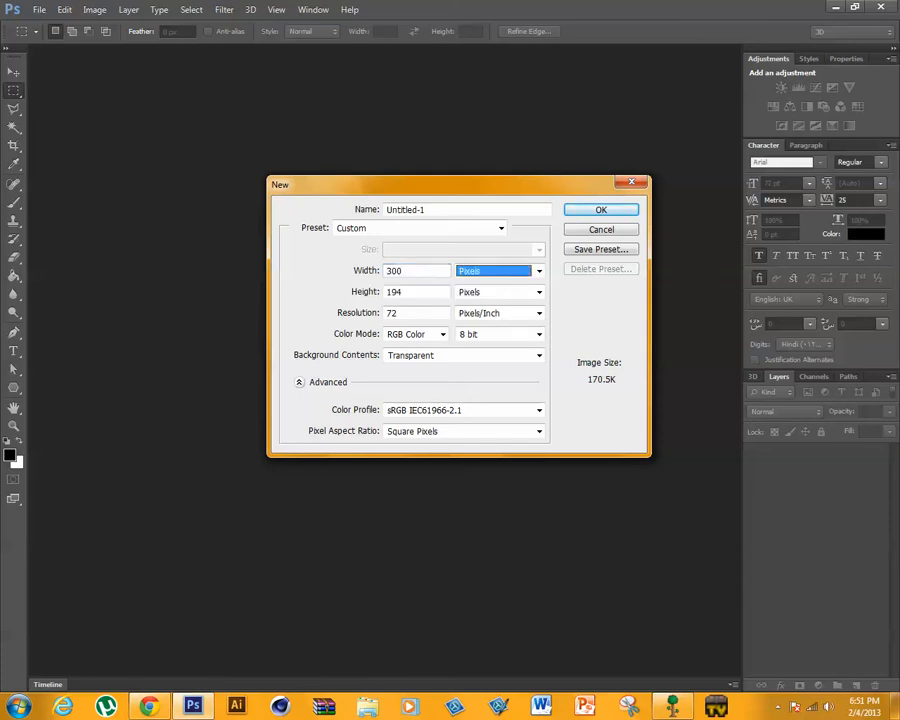
key("Tab")
type("30")
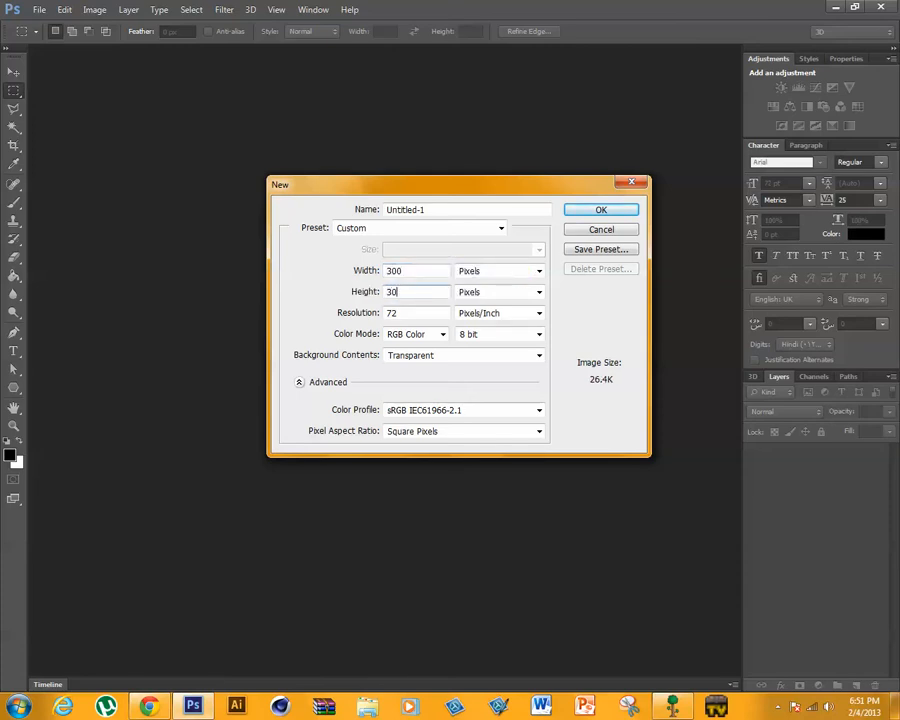
type("0")
key("Return")
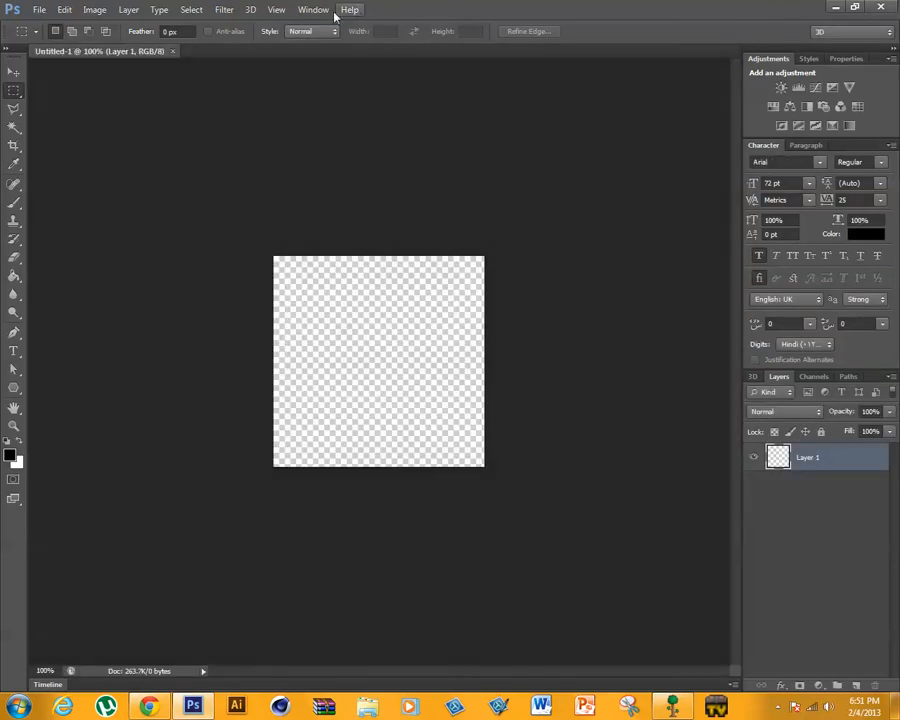
- Add a text layer with the letter R in black 72 pt Arial Regular on the canvas
left_click(276, 10)
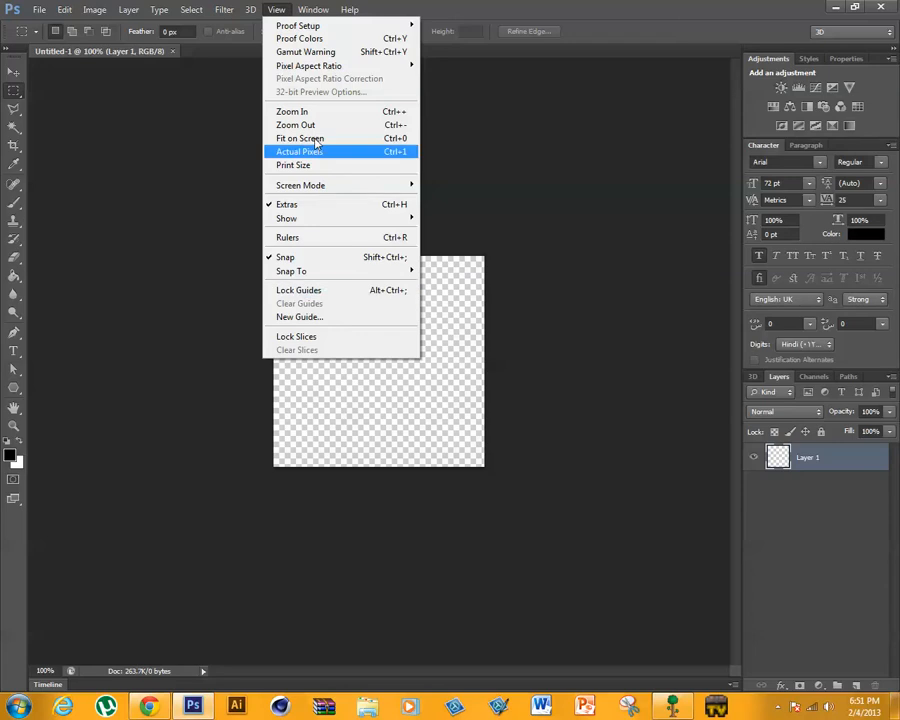
left_click(316, 140)
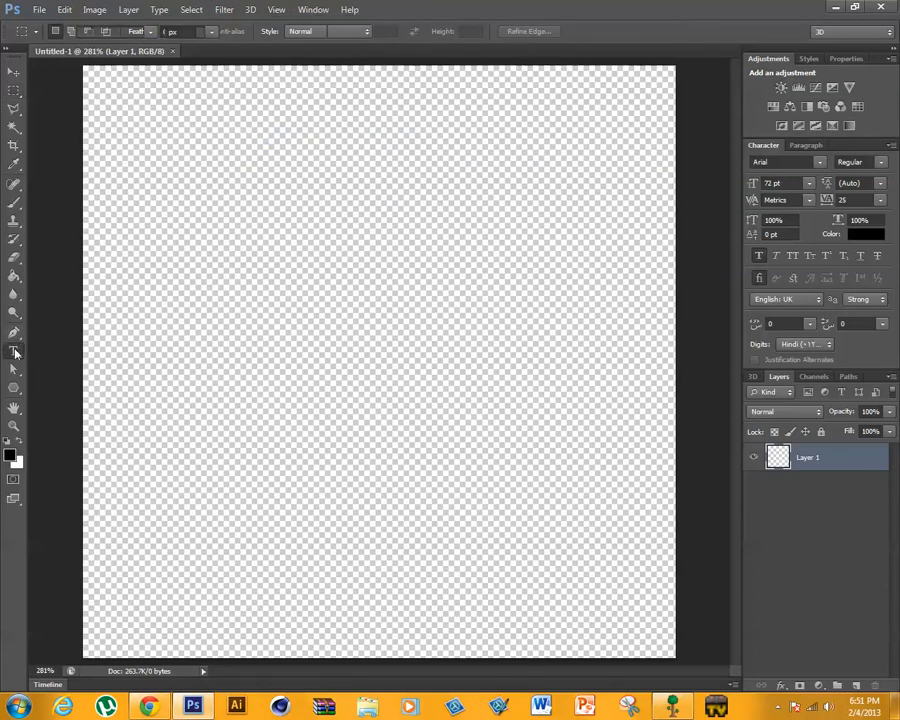
left_click(14, 351)
left_click(295, 326)
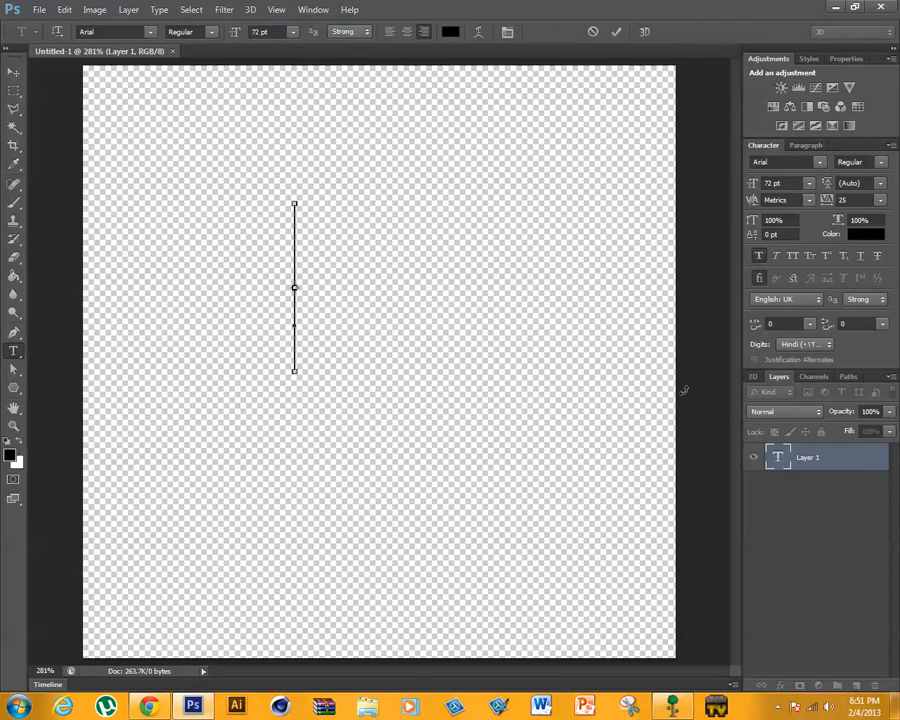
key("ctrl+r")
key("ctrl")
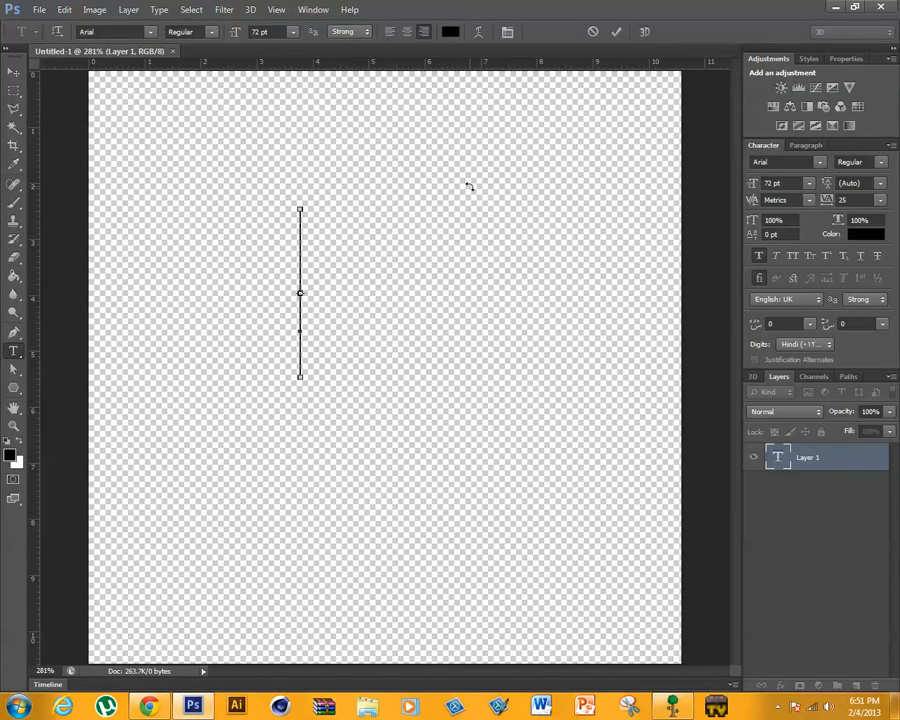
key("ctrl+r")
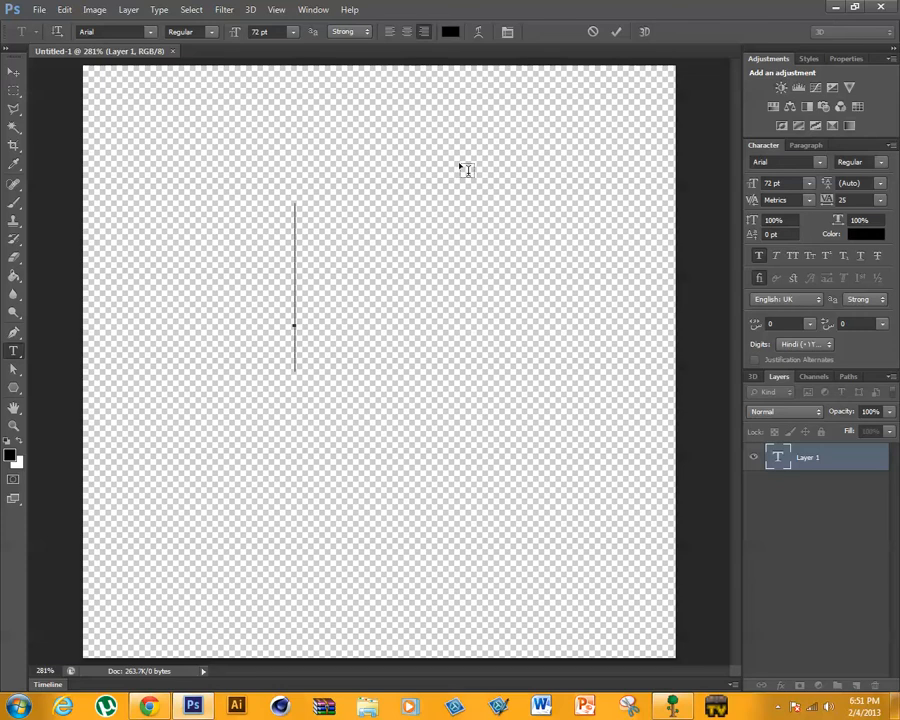
type("R")
left_click(616, 31)
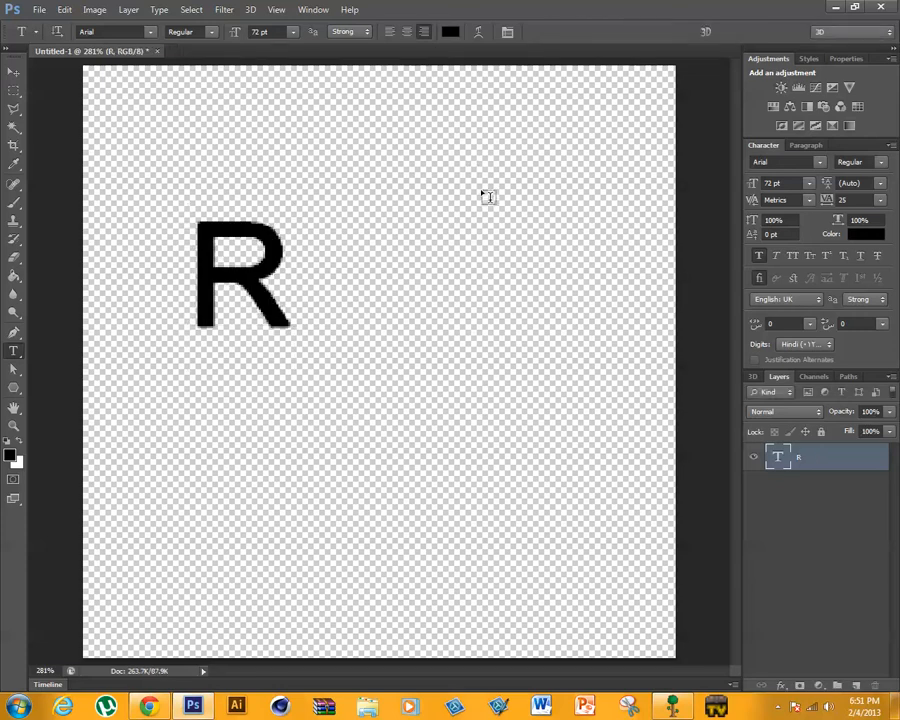
- Scale the letter R to about 455% with Free Transform and centre it so it nearly fills the canvas
key("ctrl+t")
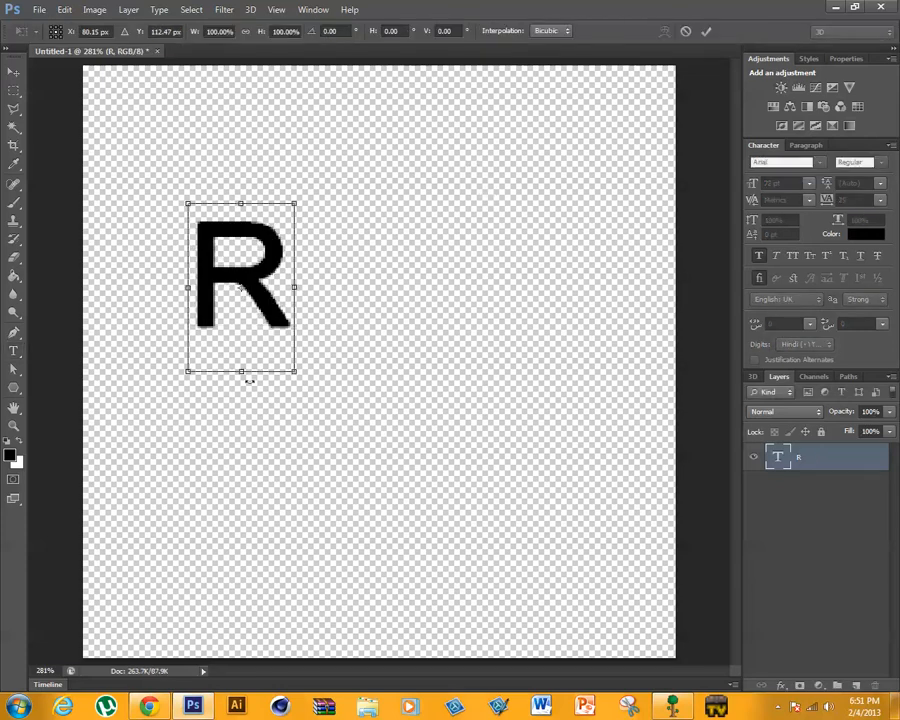
left_click_drag(292, 373, 689, 647)
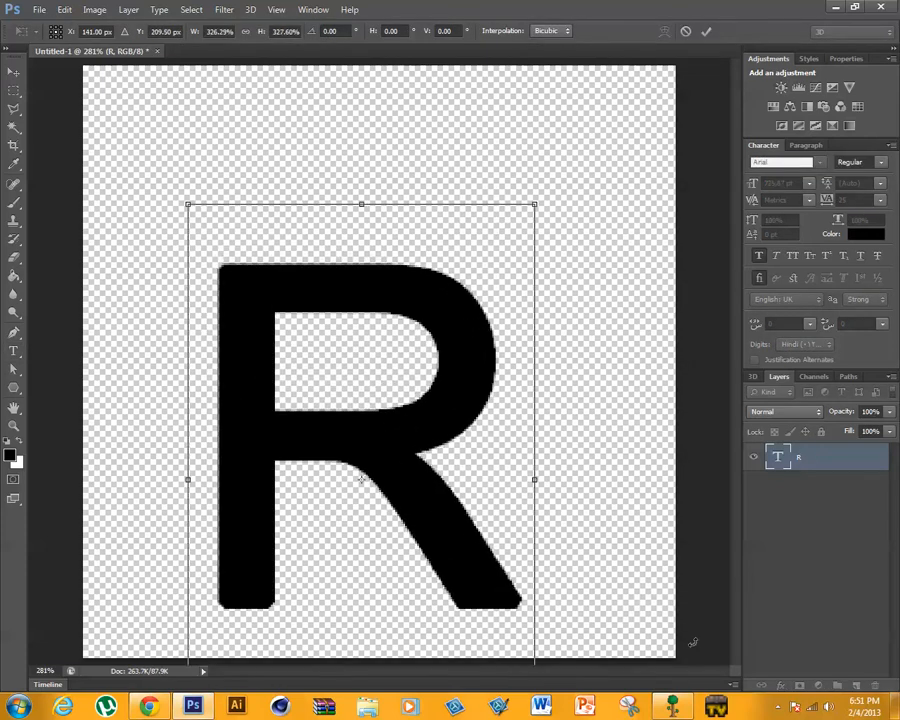
left_click_drag(370, 437, 264, 303)
left_click_drag(425, 616, 561, 712)
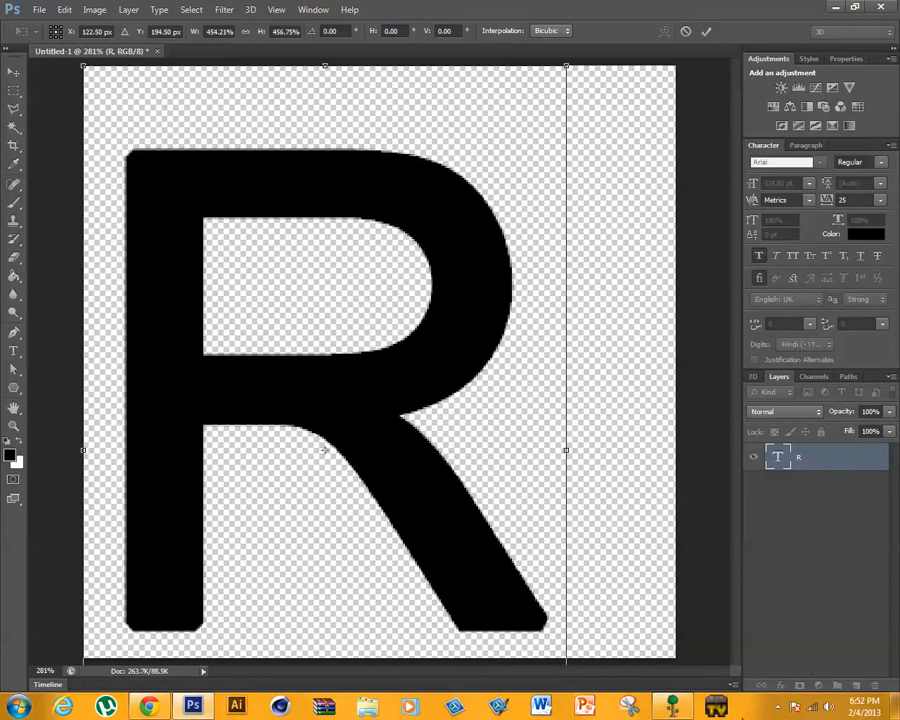
left_click_drag(280, 422, 364, 416)
left_click(706, 31)
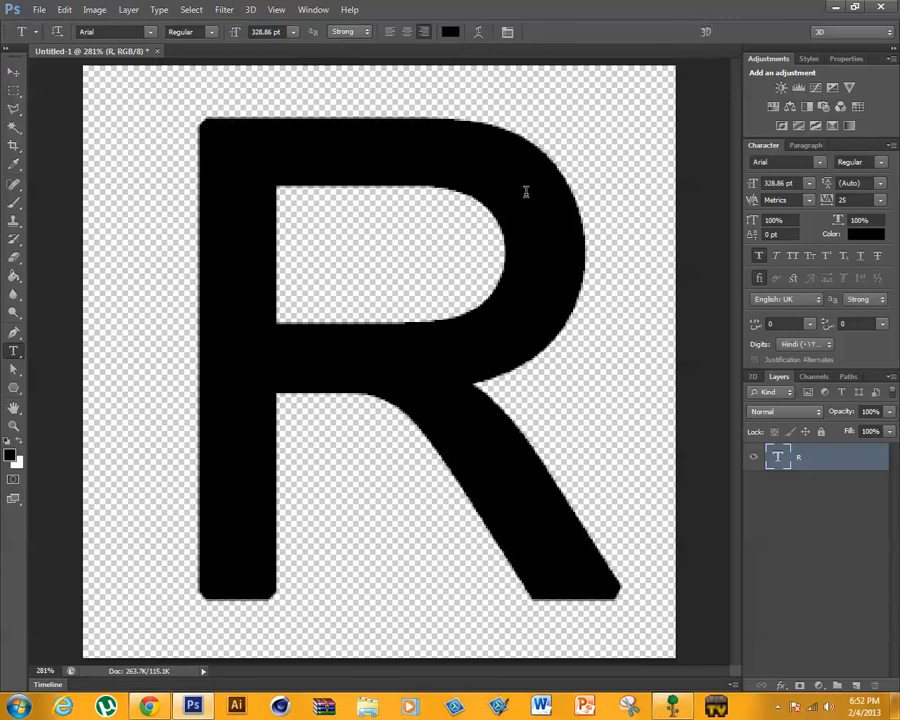
- Try a slanted Pen tool path line through the R's stem and compare it with the slashes in the wallpaper lettering
left_click(16, 336)
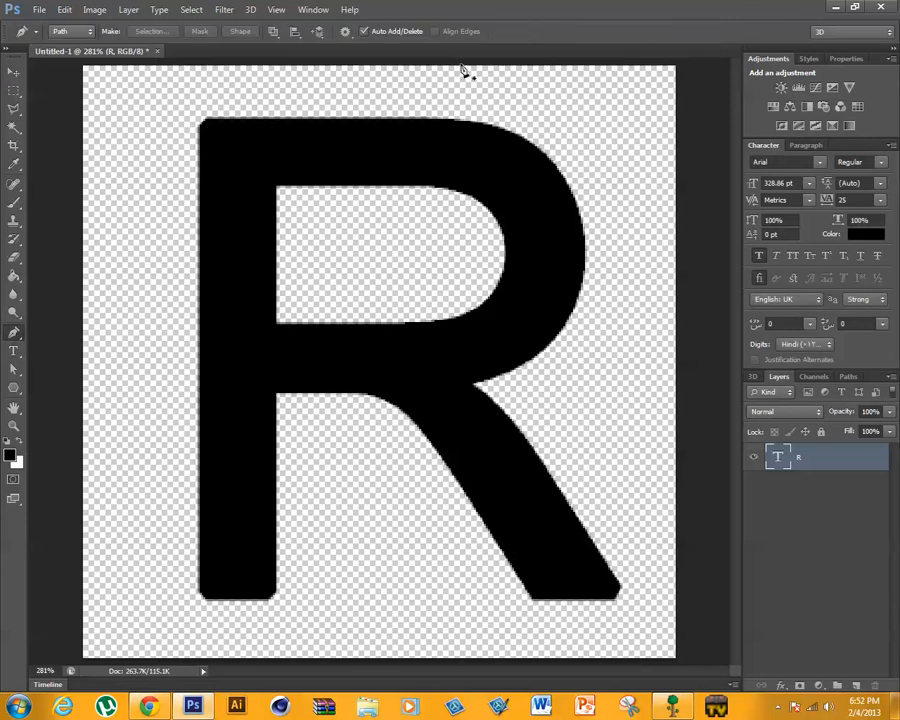
left_click(342, 90)
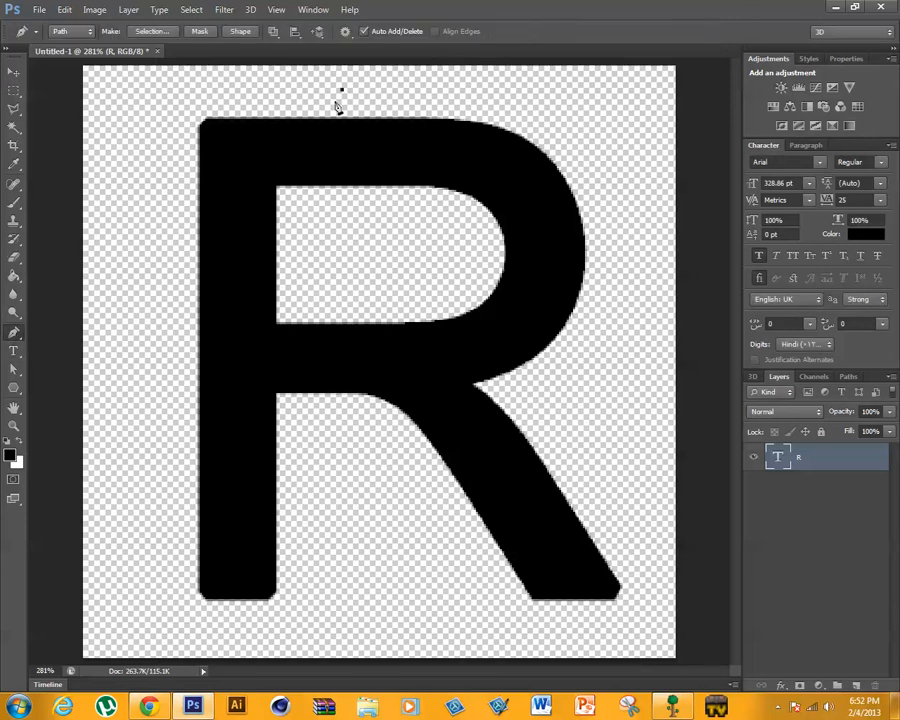
left_click(197, 621)
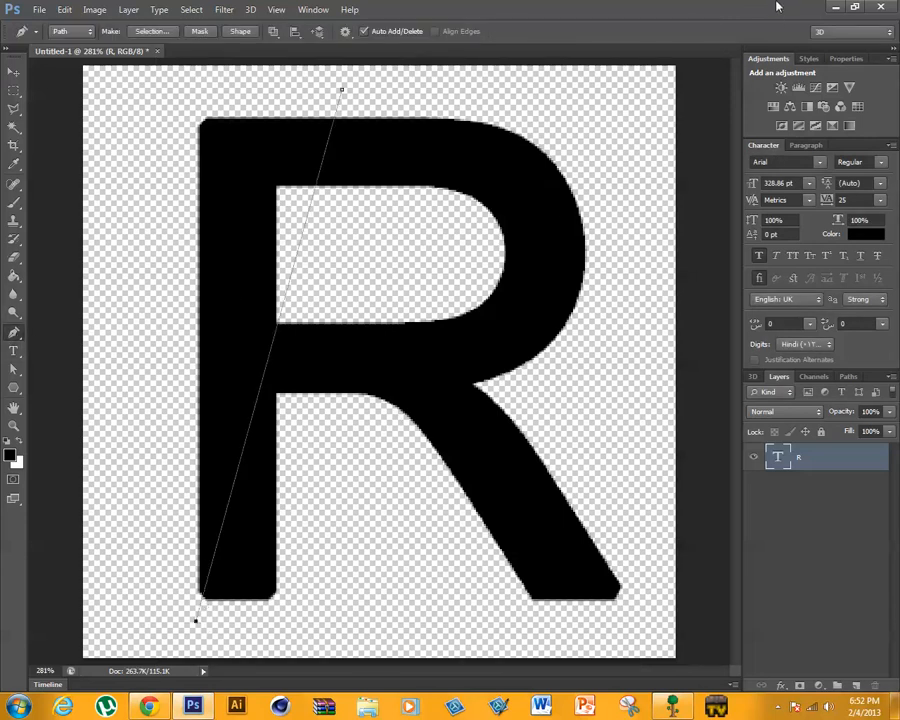
left_click_drag(777, 4, 290, 352)
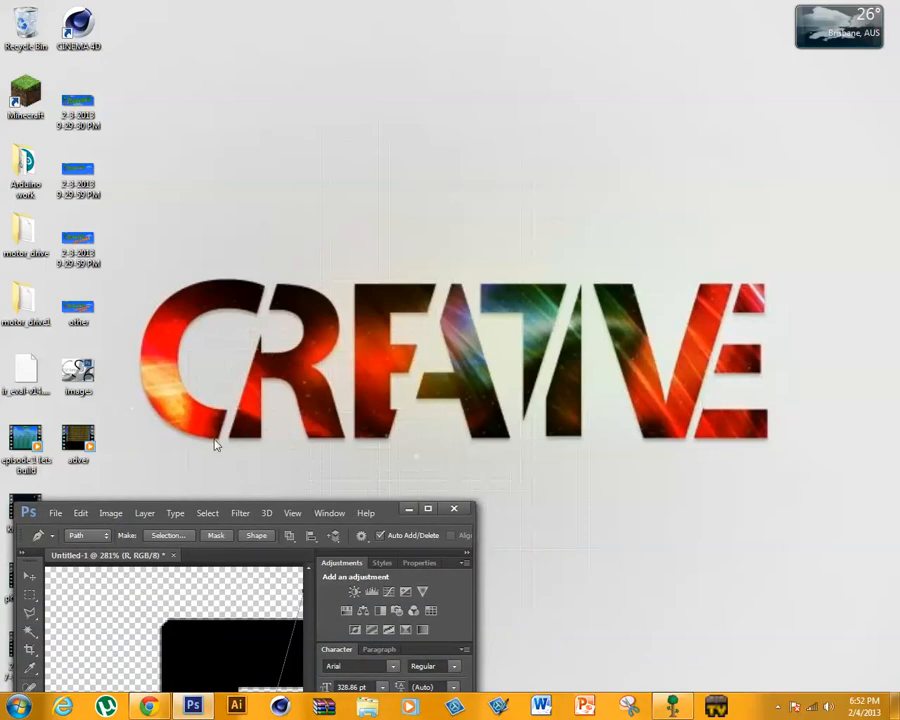
double_click(392, 513)
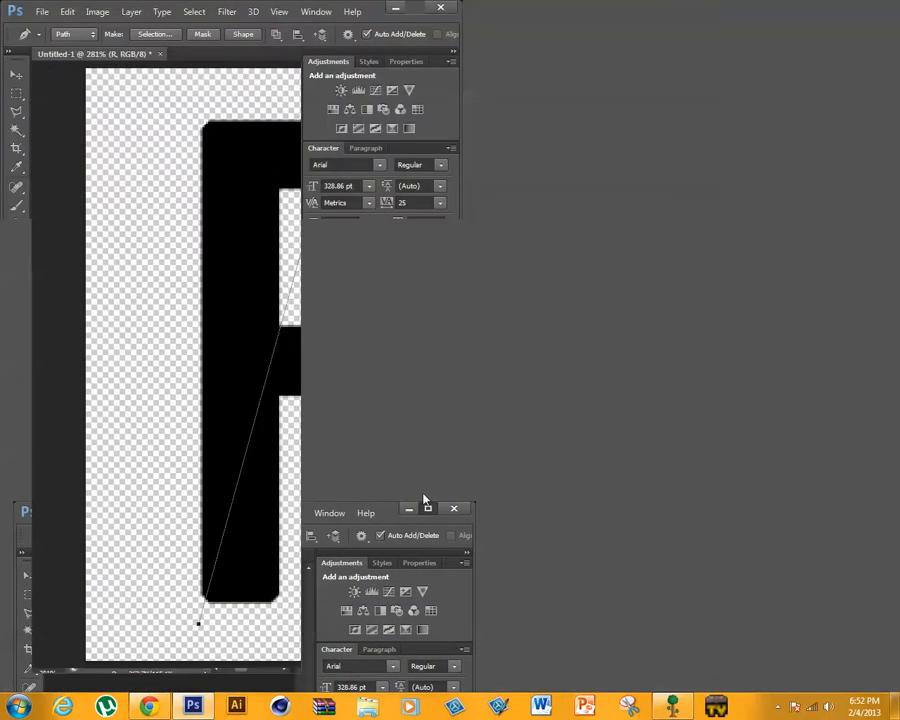
- Try the slanted path line with its lower end farther outside the stem, and undo the path including its starting anchor
key("ctrl+z")
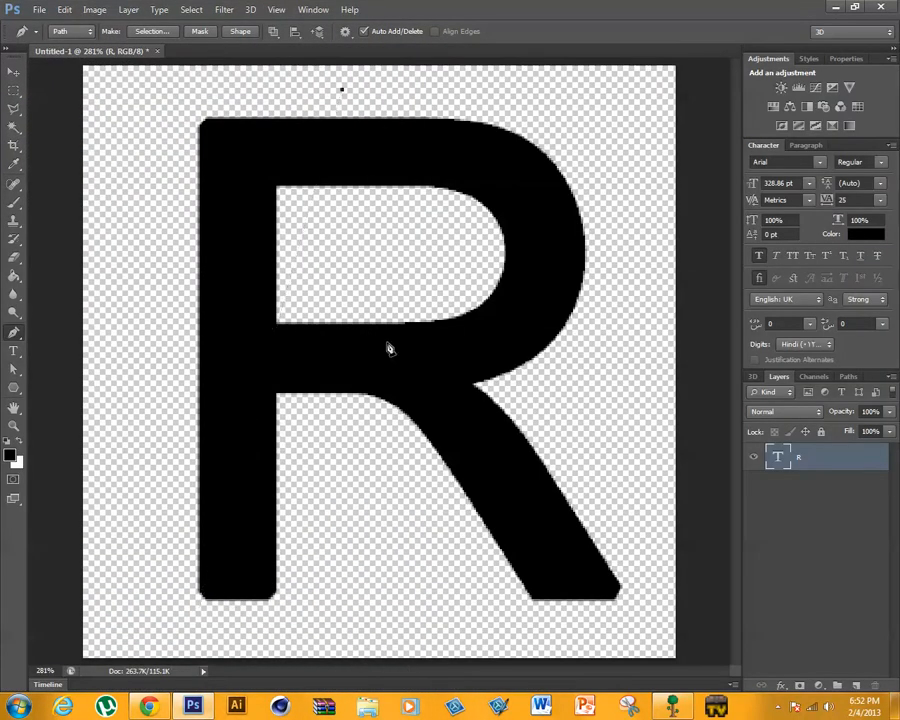
left_click(170, 624)
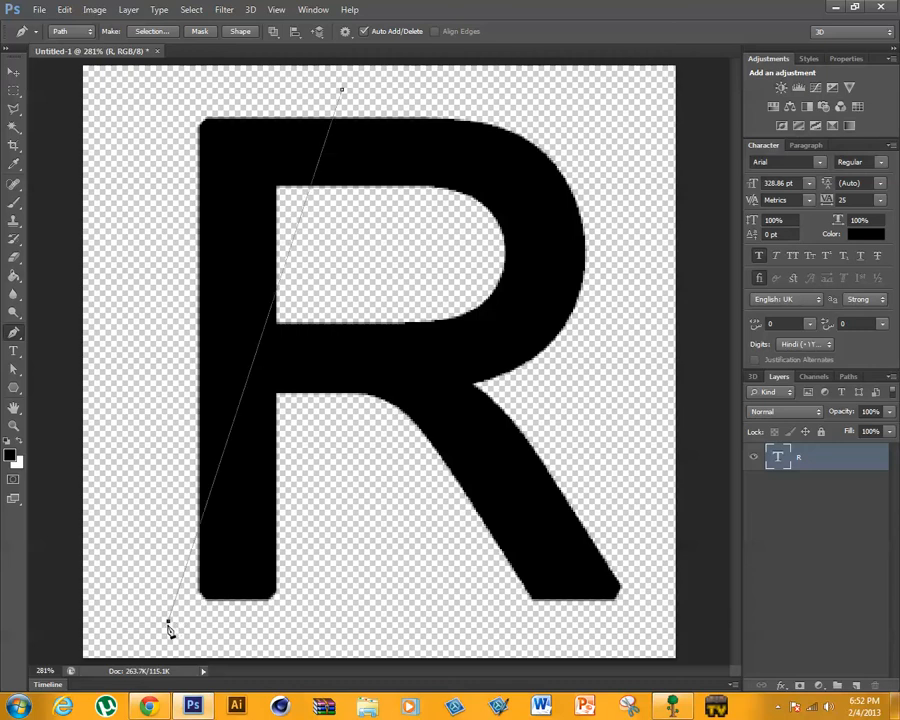
key("ctrl+z")
key("z")
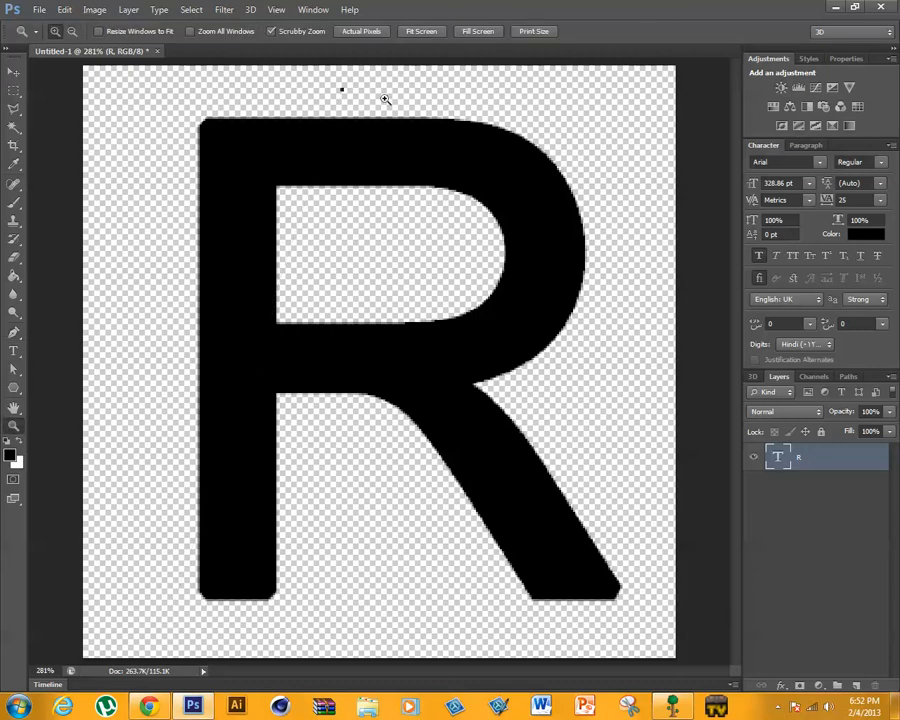
key("p")
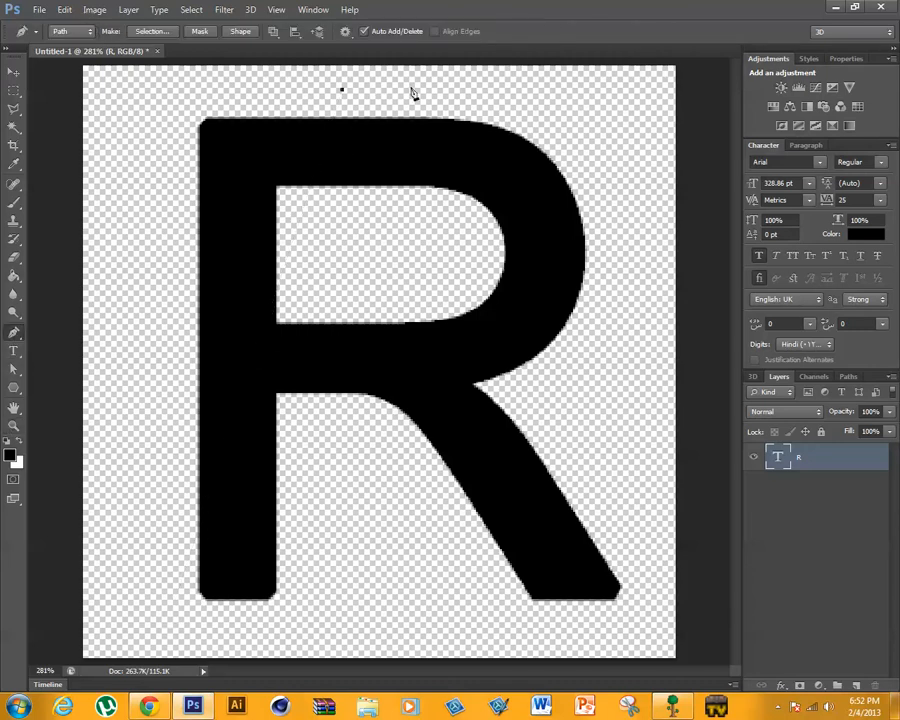
key("ctrl+z")
- Try a steeper path line from above the stem's inner edge to below its outer corner, and undo it
left_click(294, 85)
left_click(196, 637)
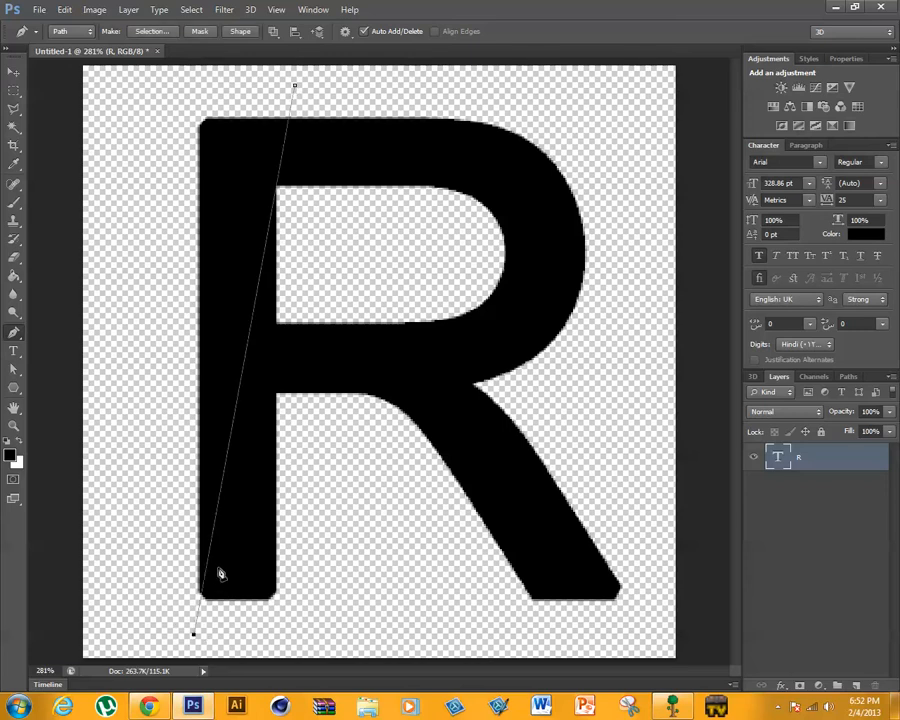
key("ctrl+z")
key("ctrl+alt+z")
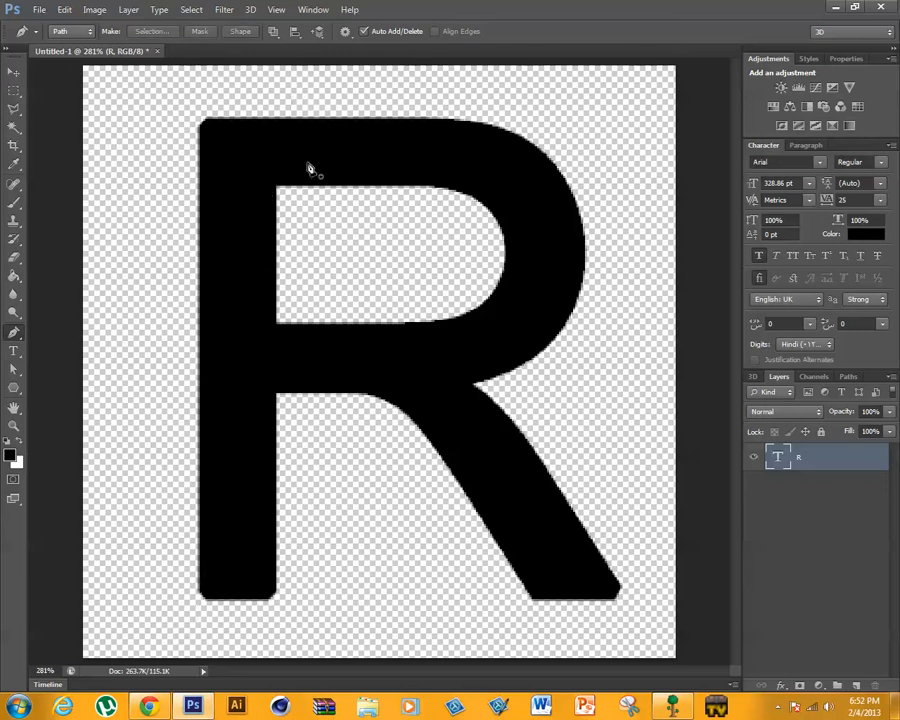
- Try several slanted Pen tool path lines from above the R's top bar to below the stem's outer corner, and undo them
left_click(320, 91)
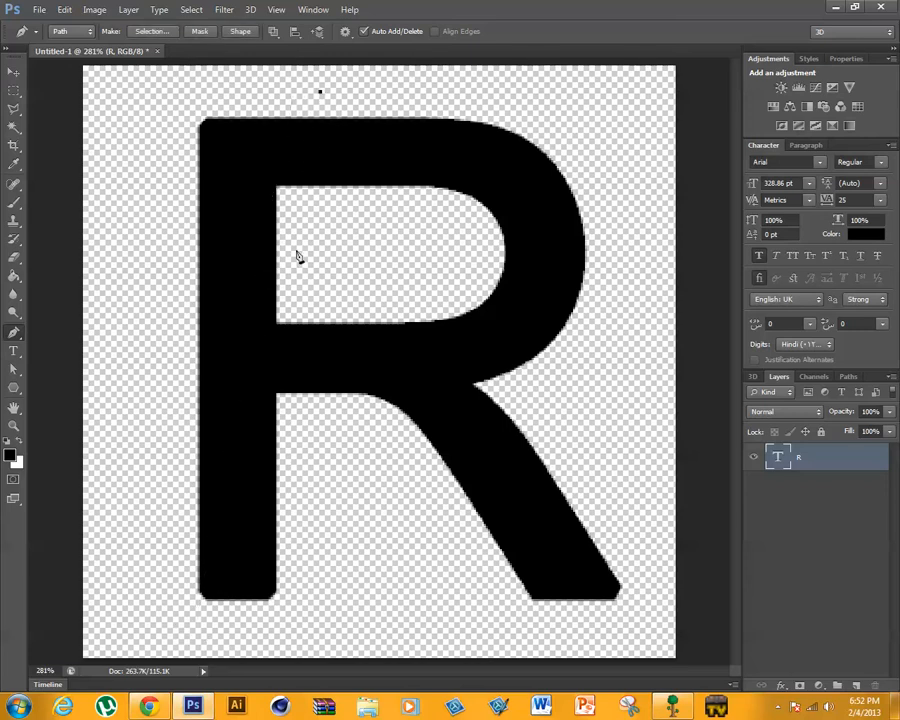
key("ctrl+z")
left_click(298, 90)
left_click(191, 626)
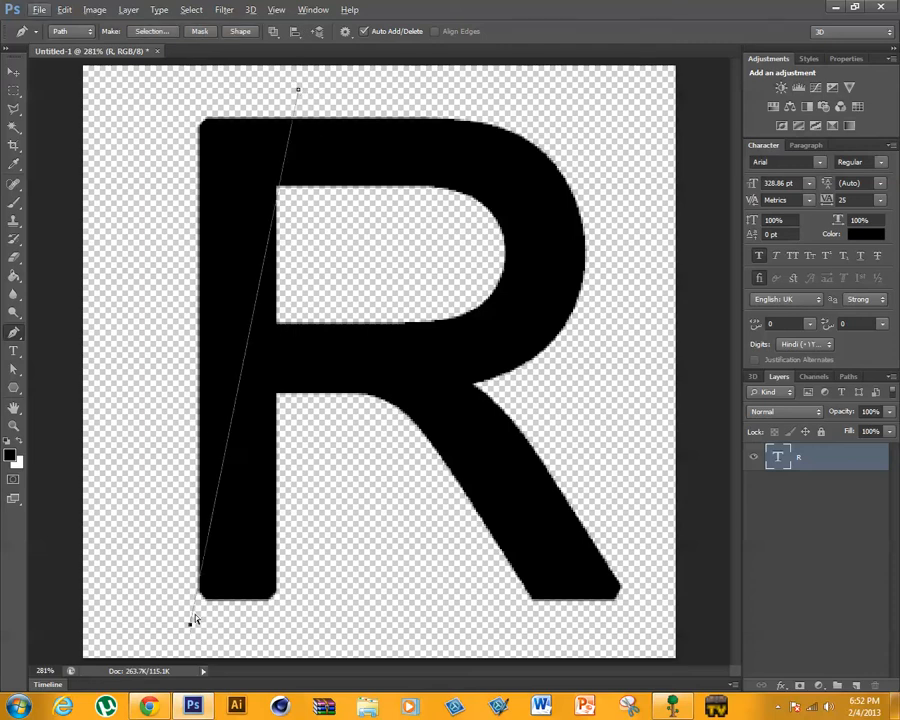
key("ctrl+z")
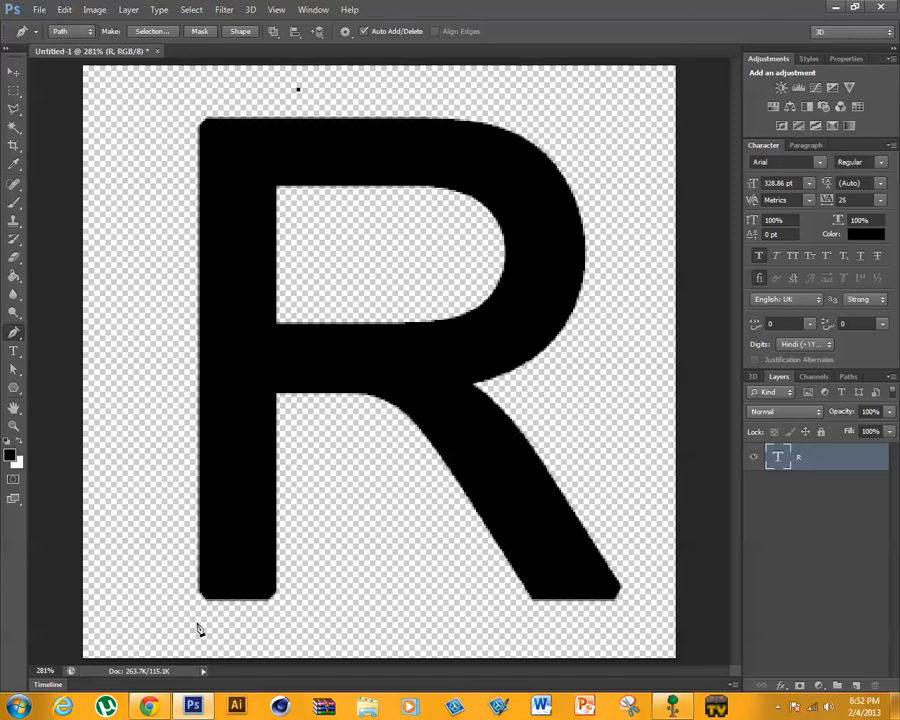
left_click(198, 622)
key("ctrl+z")
left_click(201, 636)
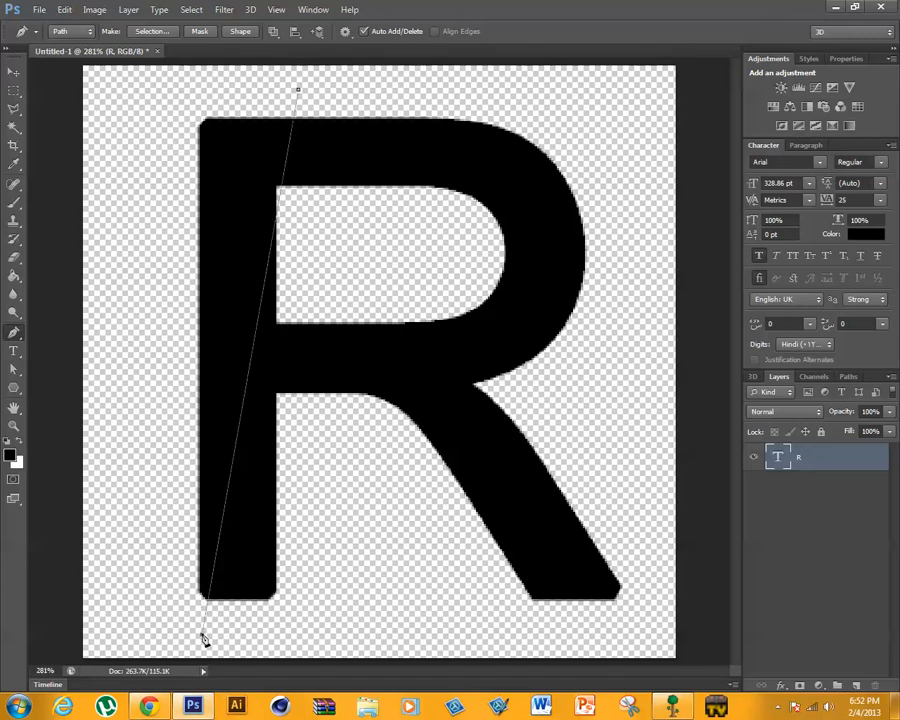
key("ctrl+z")
key("ctrl+alt+z")
- Draw a closed Pen tool path around the outer part of the R's stem, with its inner side slanting to the stem's lower outer corner
left_click(310, 97)
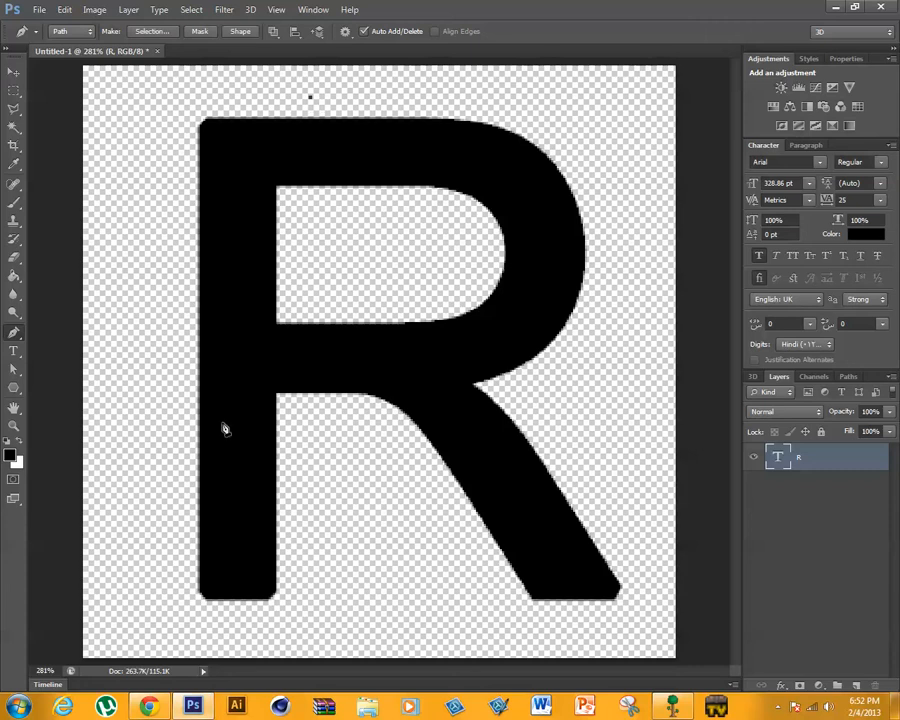
left_click(201, 621)
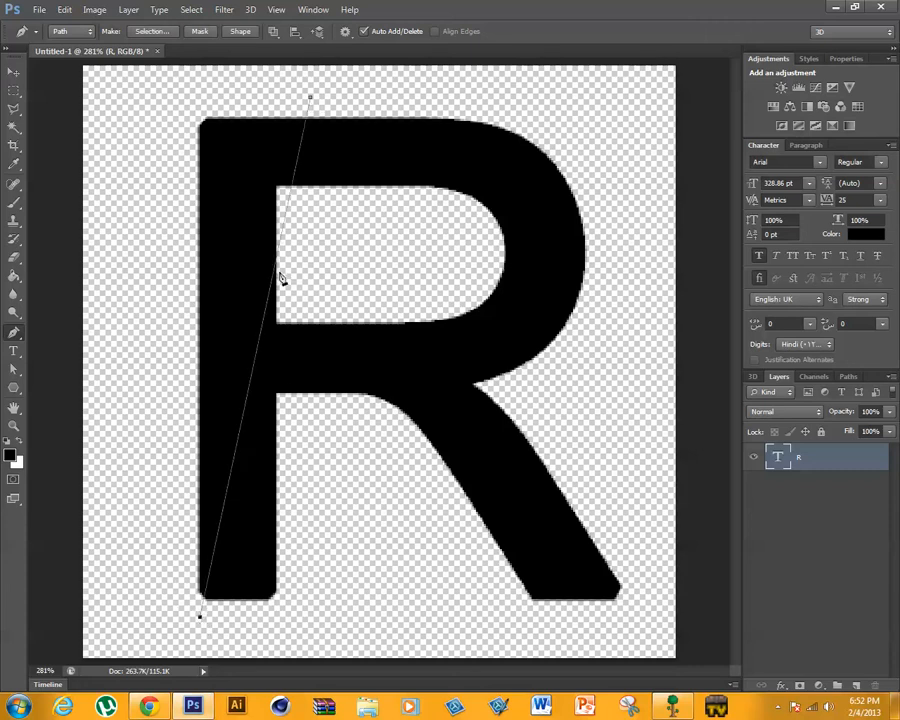
left_click(110, 468)
left_click(128, 210)
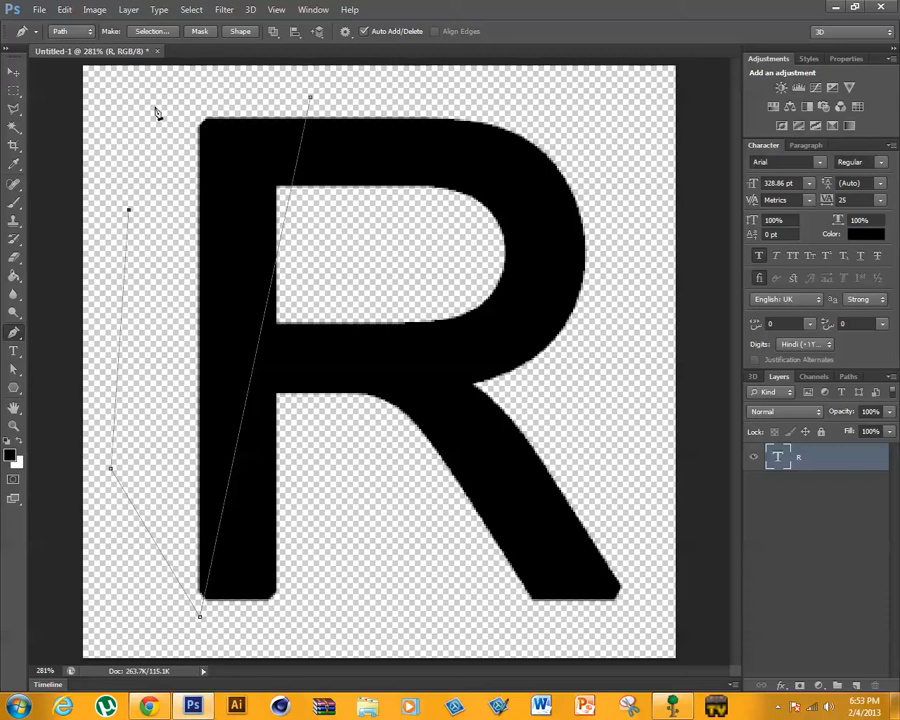
left_click(158, 104)
left_click(310, 98)
- Convert the closed path into a new anti-aliased selection with a feather radius of 0 pixels
right_click(244, 259)
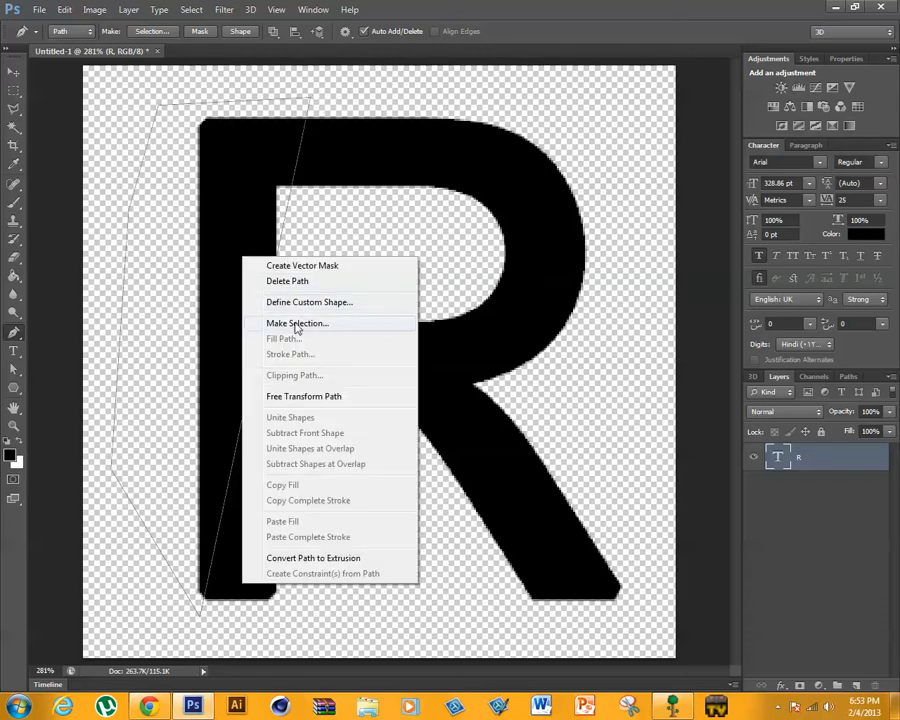
left_click(302, 322)
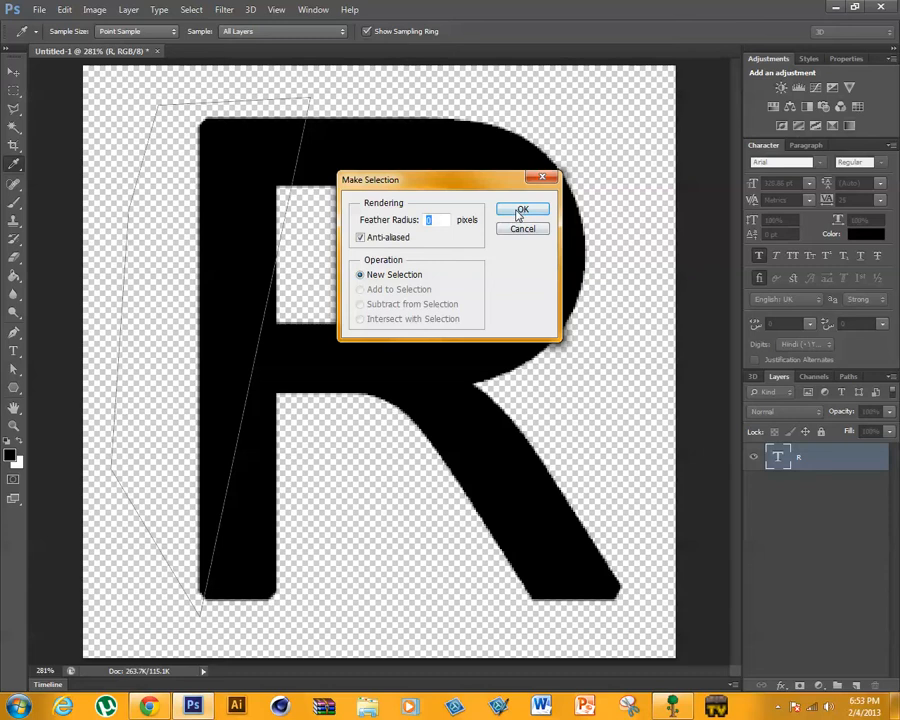
left_click(521, 212)
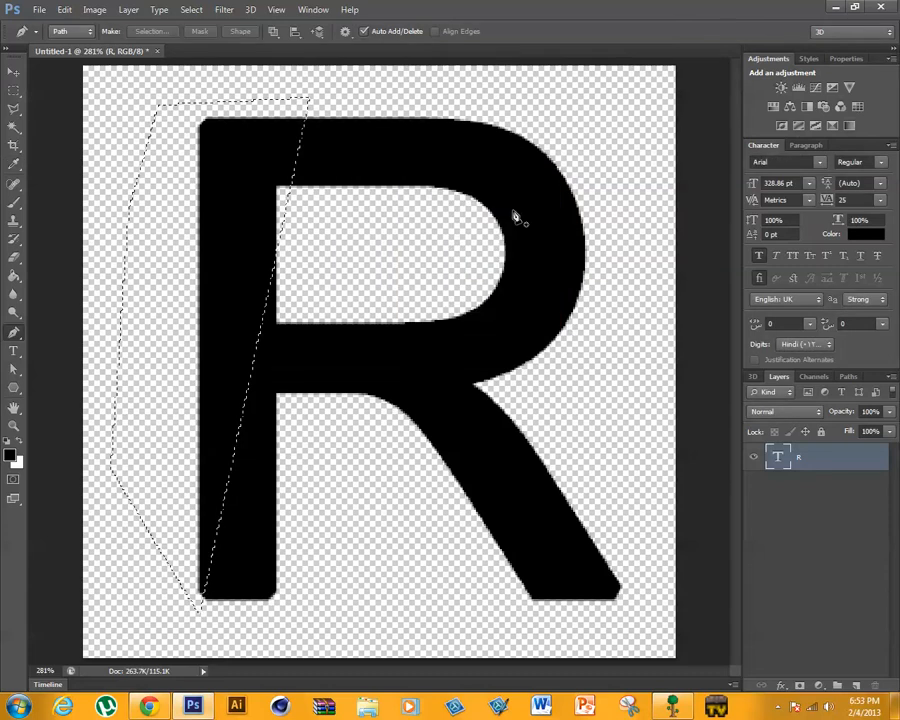
- Rasterize the R type layer and cut the selected outer wedge of the stem out of it
right_click(191, 385)
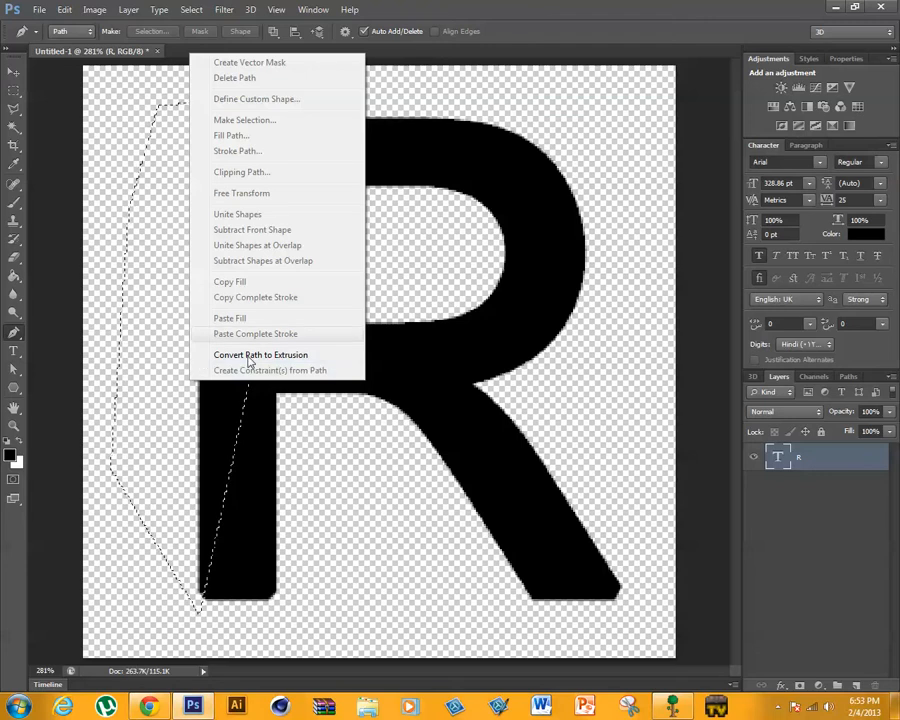
left_click(814, 478)
right_click(809, 458)
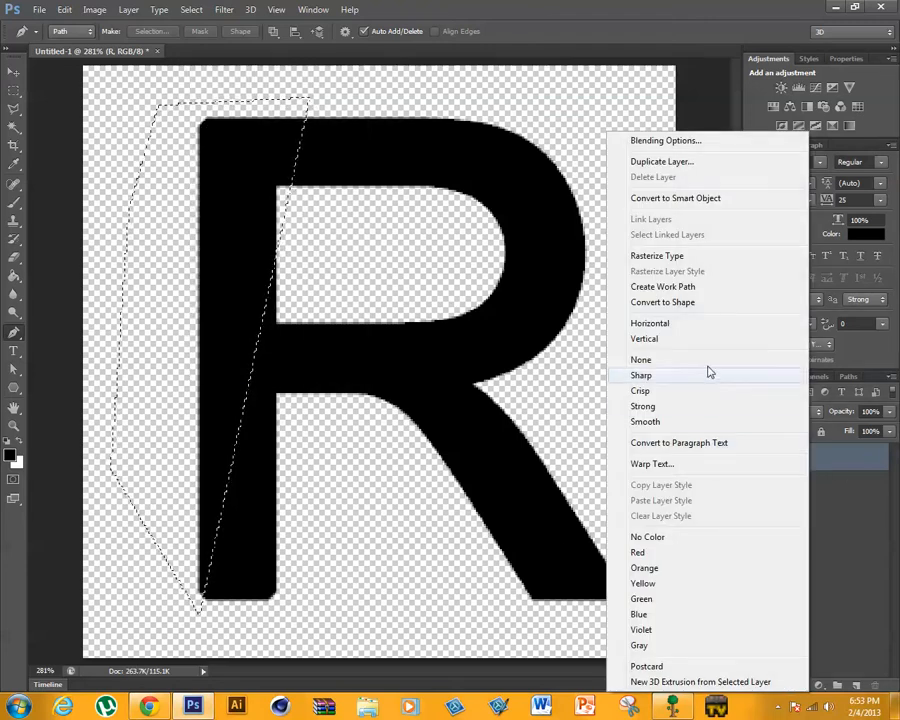
left_click(695, 262)
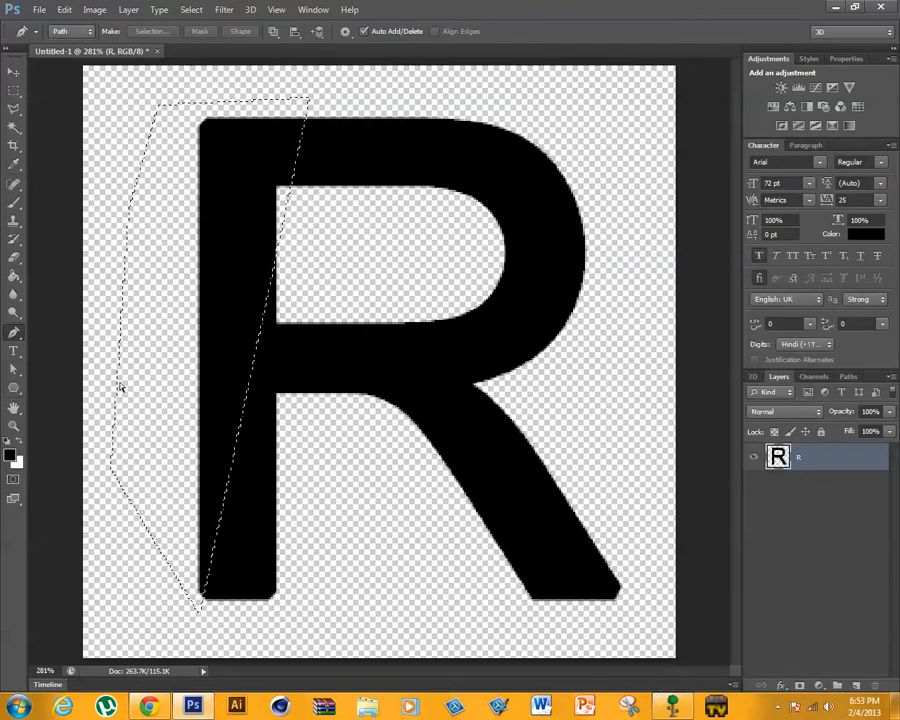
key("ctrl+x")
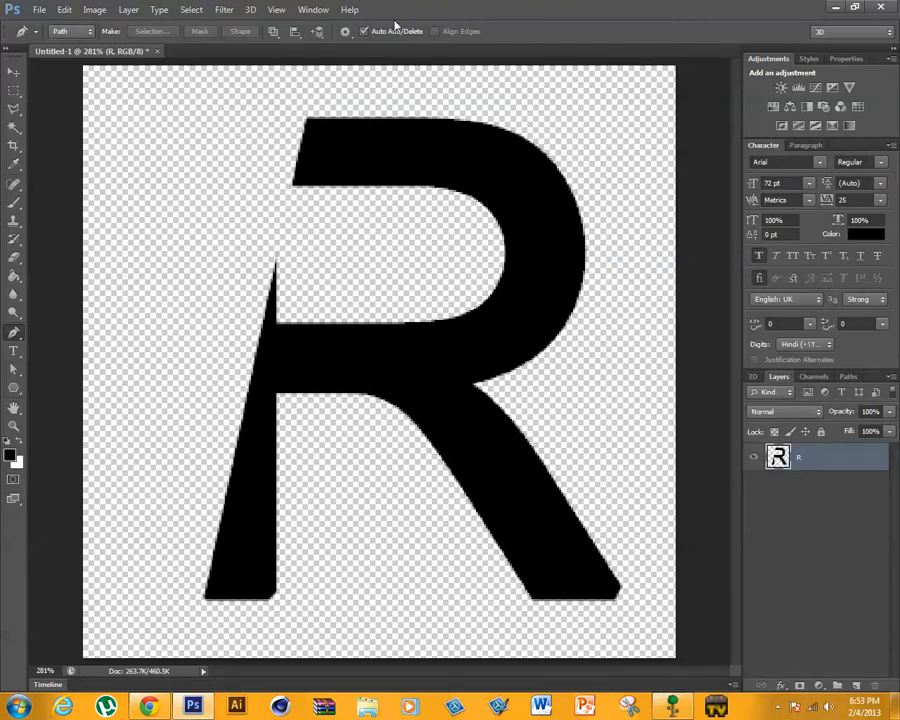
left_click_drag(572, 9, 593, 8)
double_click(593, 8)
- Start saving the document under a new name, creating and opening a folder named "text effect turtorial" in the Pictures library
left_click(37, 9)
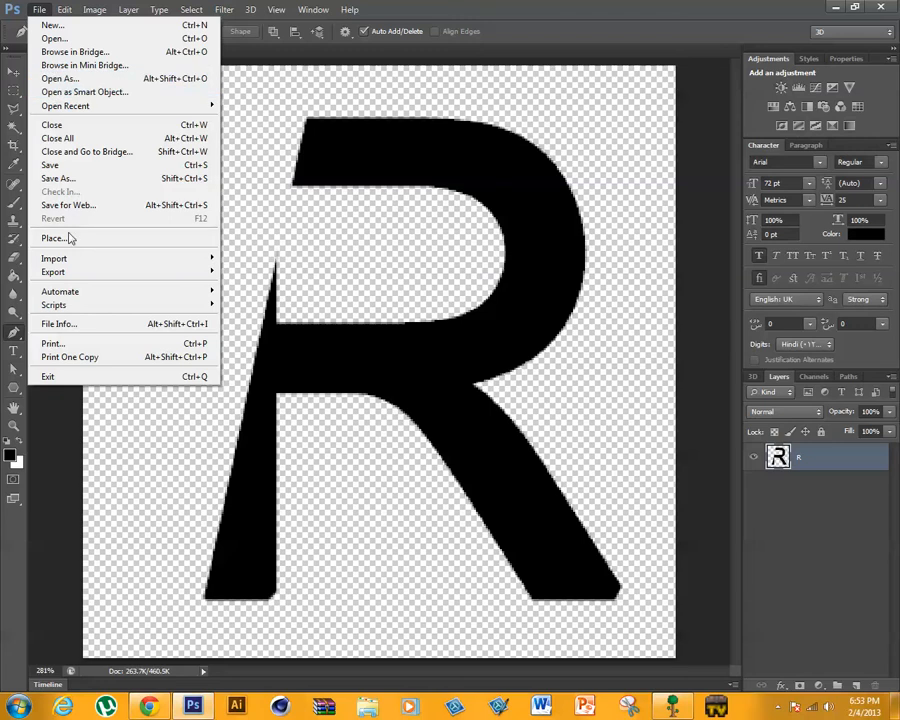
left_click(80, 178)
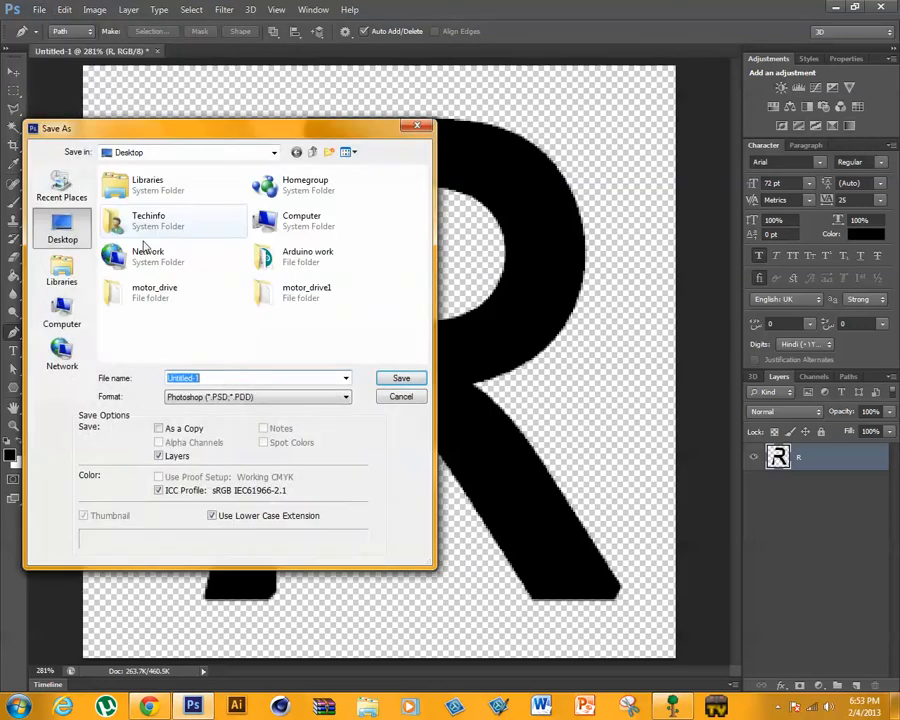
left_click(60, 278)
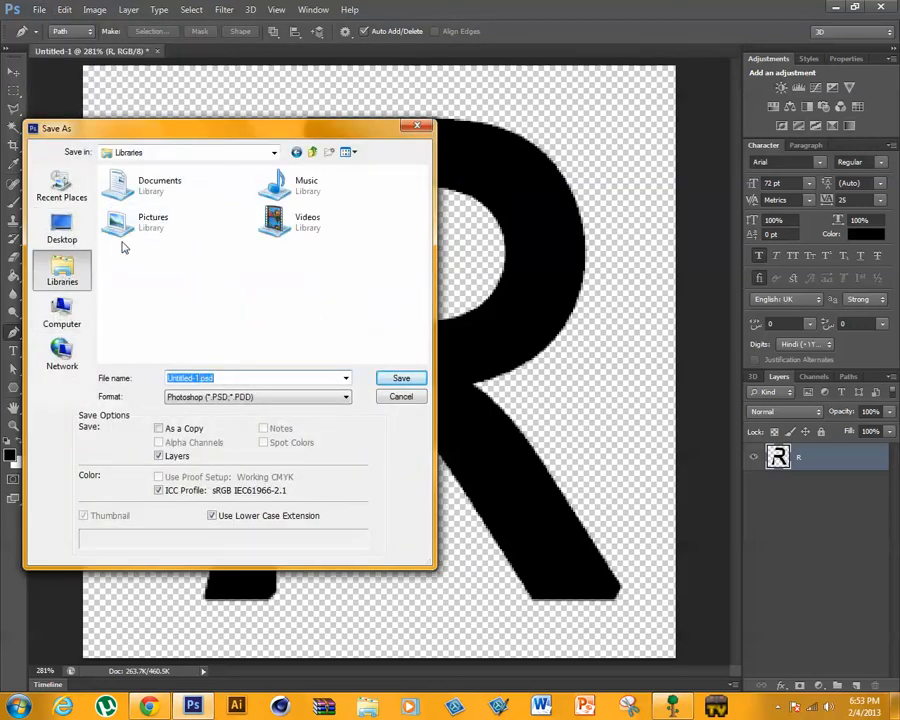
double_click(180, 230)
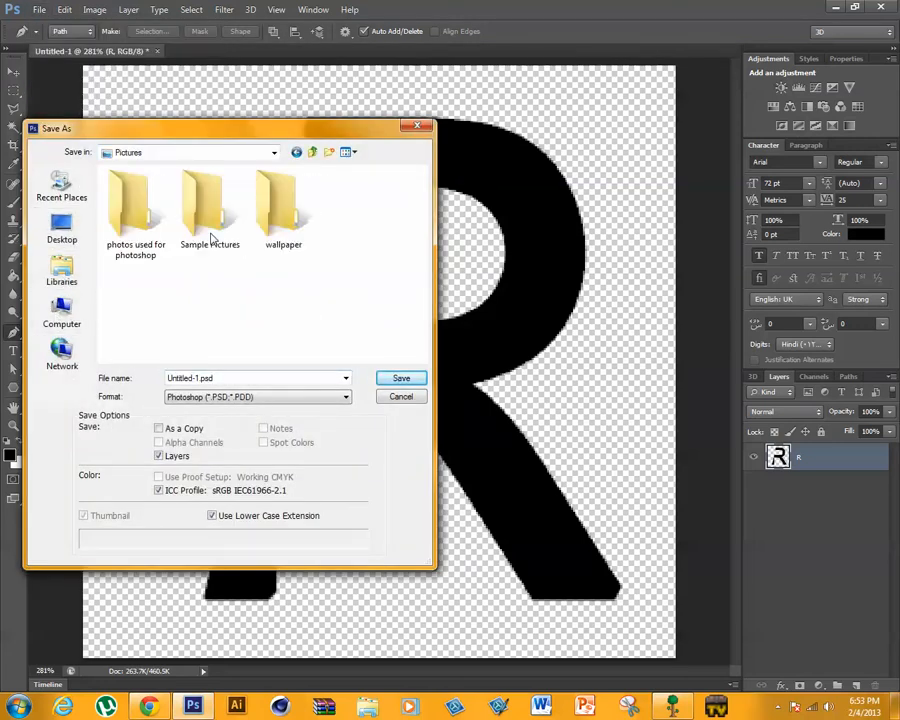
left_click(330, 152)
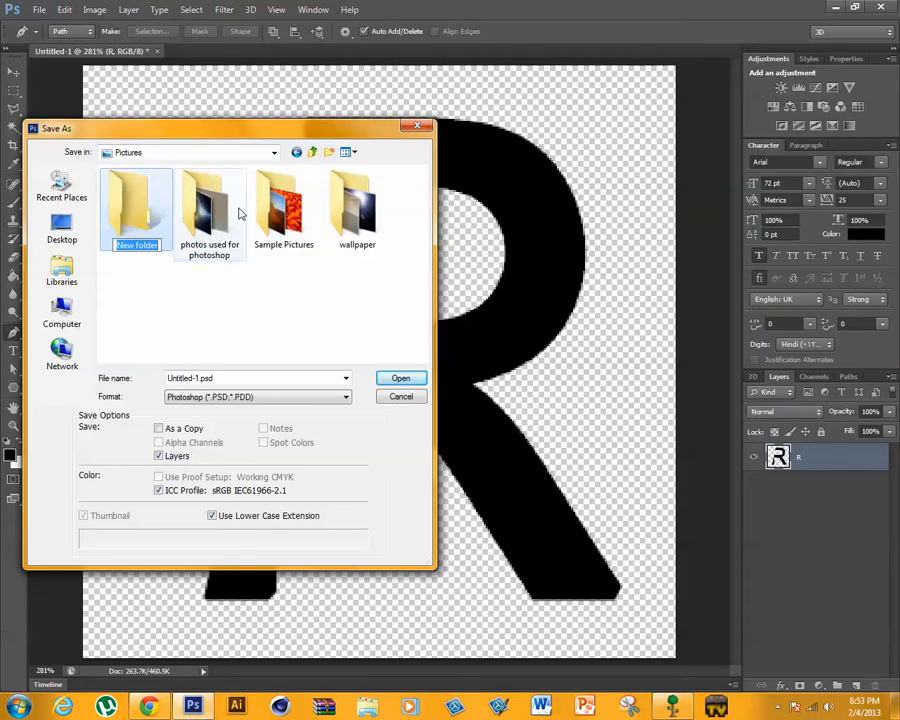
type("text eff")
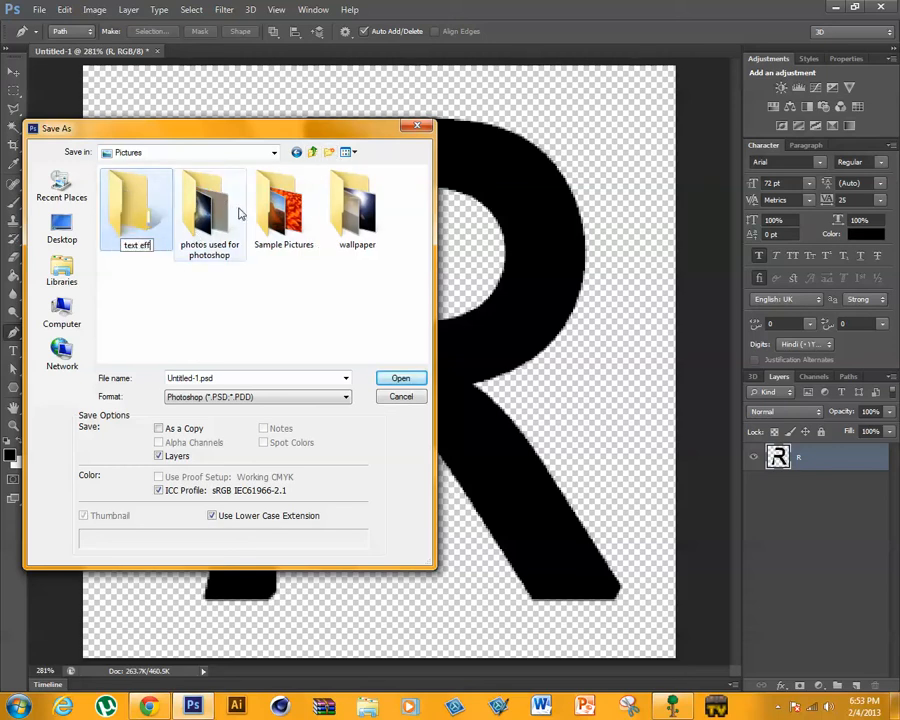
type("ect turto")
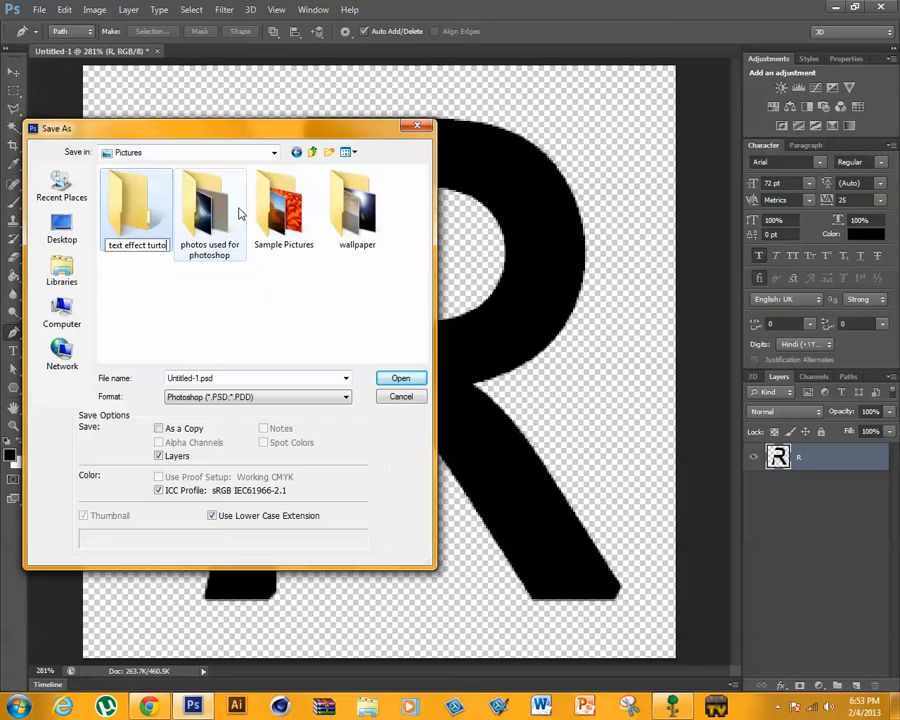
key("BackSpace")
key("BackSpace")
key("BackSpace")
type("torial")
key("Return")
left_click(400, 378)
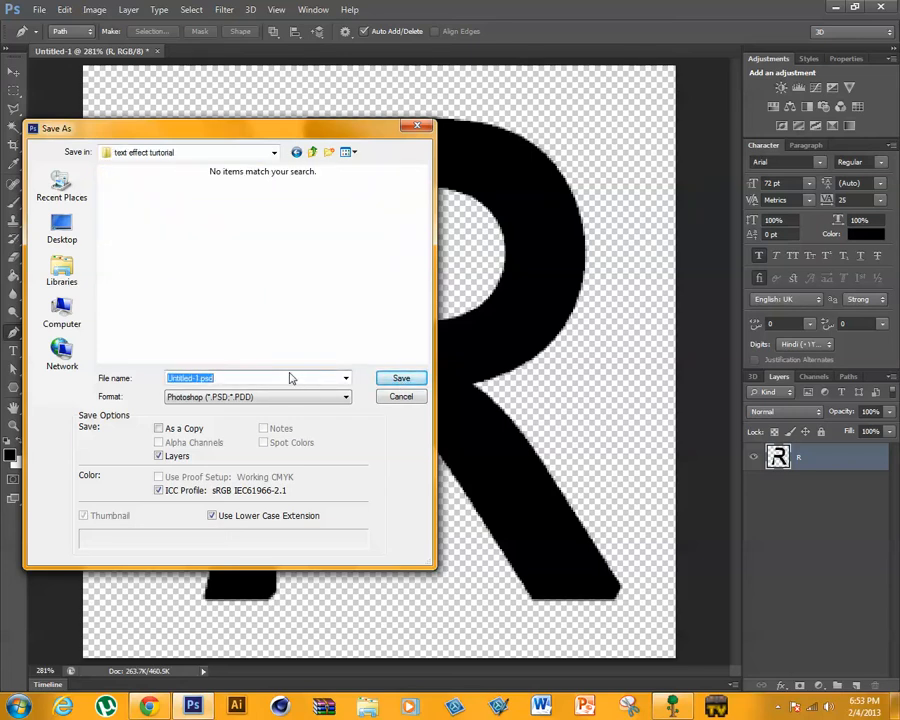
- Save the document in Photoshop format with the file name R and accept the format options
type("R")
left_click(400, 378)
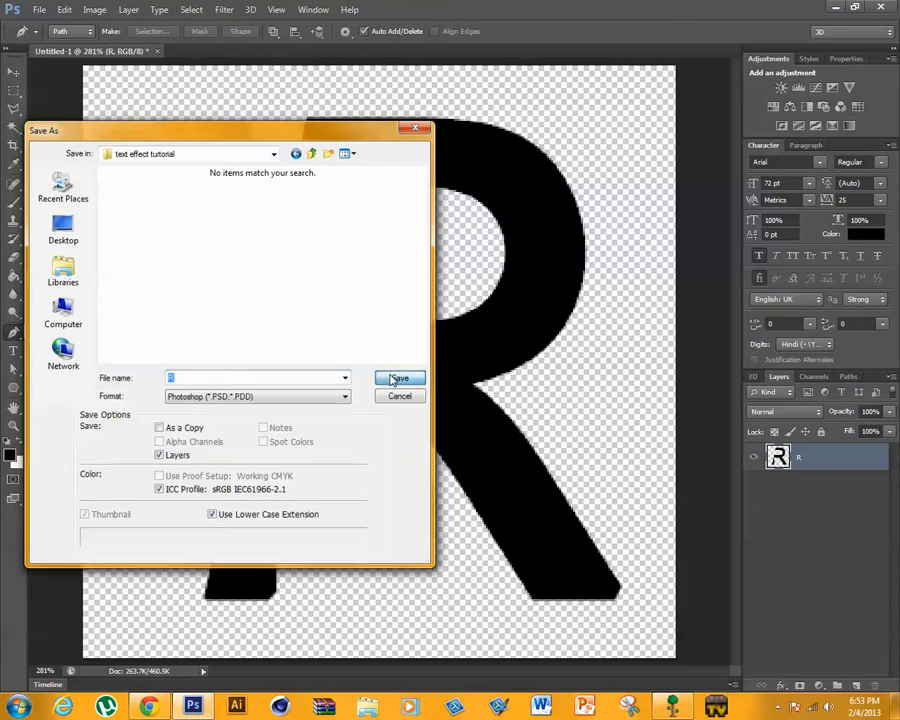
left_click(622, 219)
- Uncover the desktop to examine the cuts in the CREATIVE wallpaper lettering, and bring the Photoshop window back to full size
left_click_drag(667, 6, 398, 516)
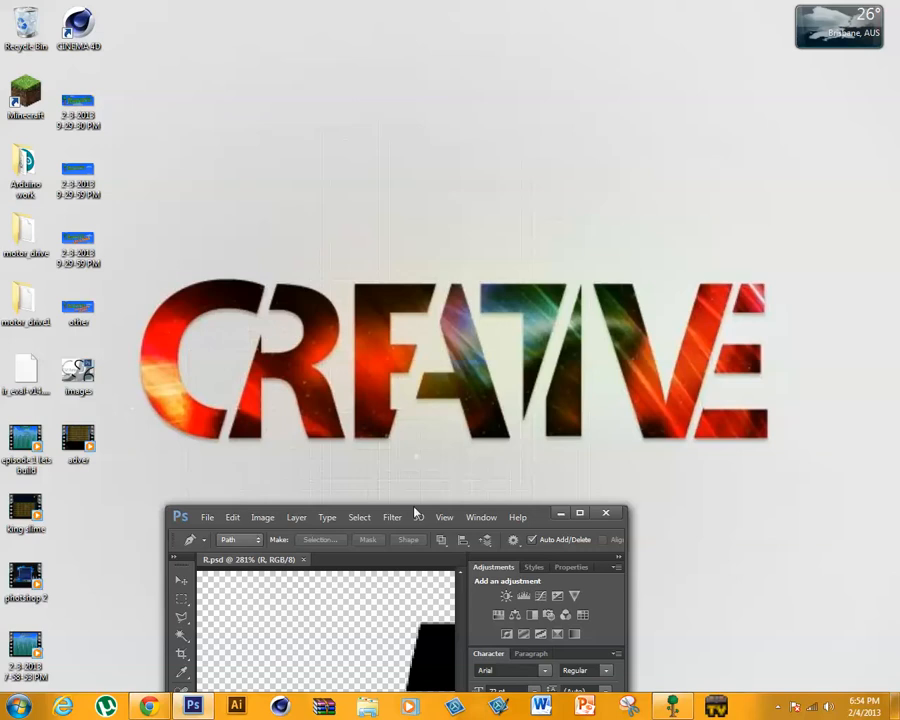
left_click(560, 514)
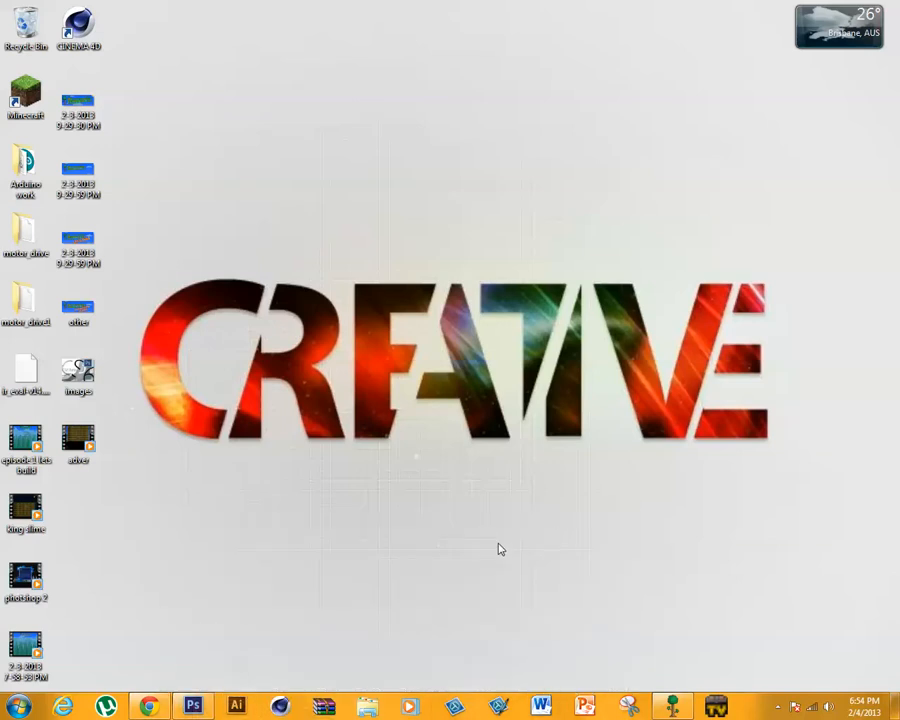
left_click(193, 706)
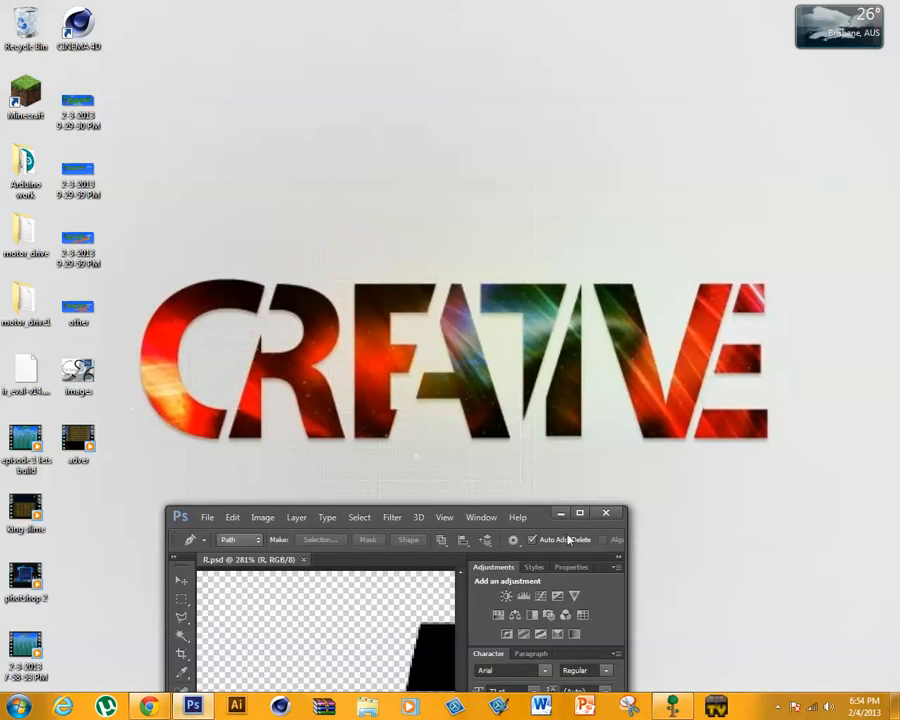
left_click_drag(547, 516, 575, 80)
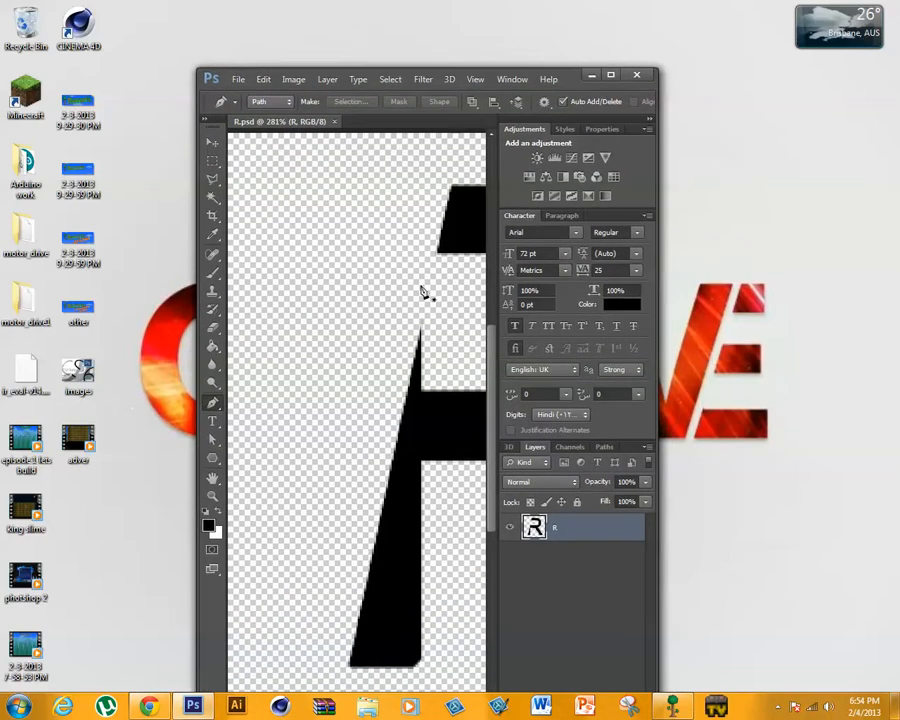
left_click(610, 75)
- Create a new transparent RGB document 300 pixels wide and 300 pixels high at 72 pixels/inch
left_click(37, 8)
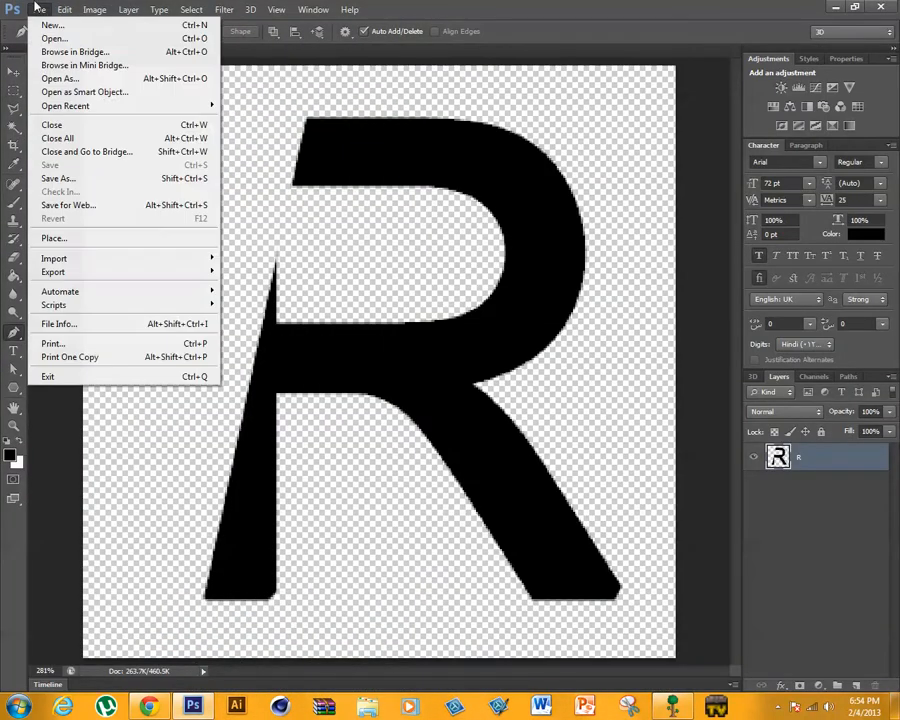
left_click(38, 24)
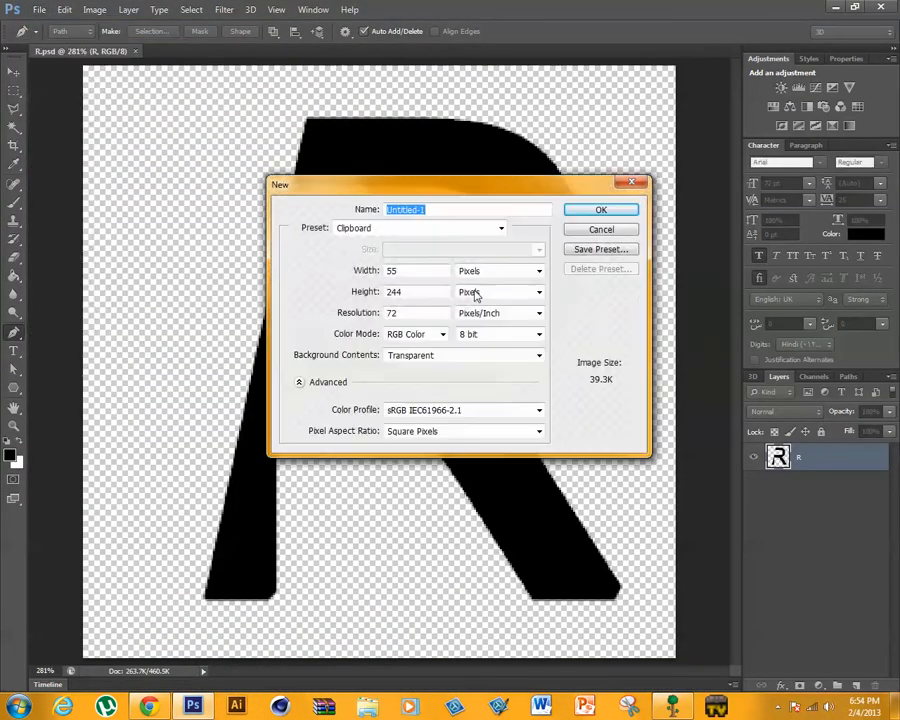
double_click(439, 270)
type("300")
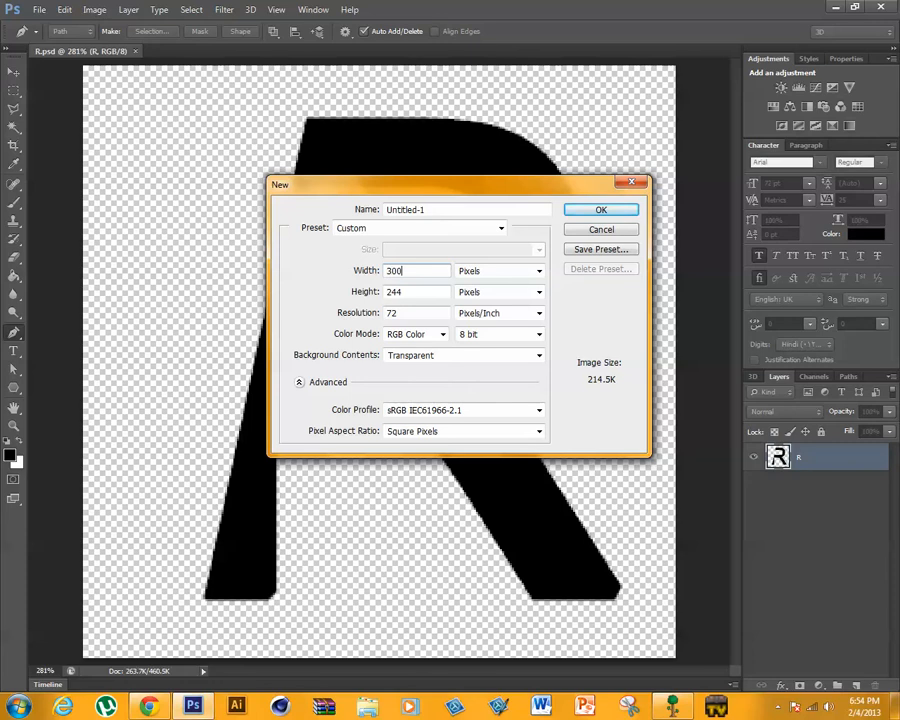
double_click(435, 291)
type("300")
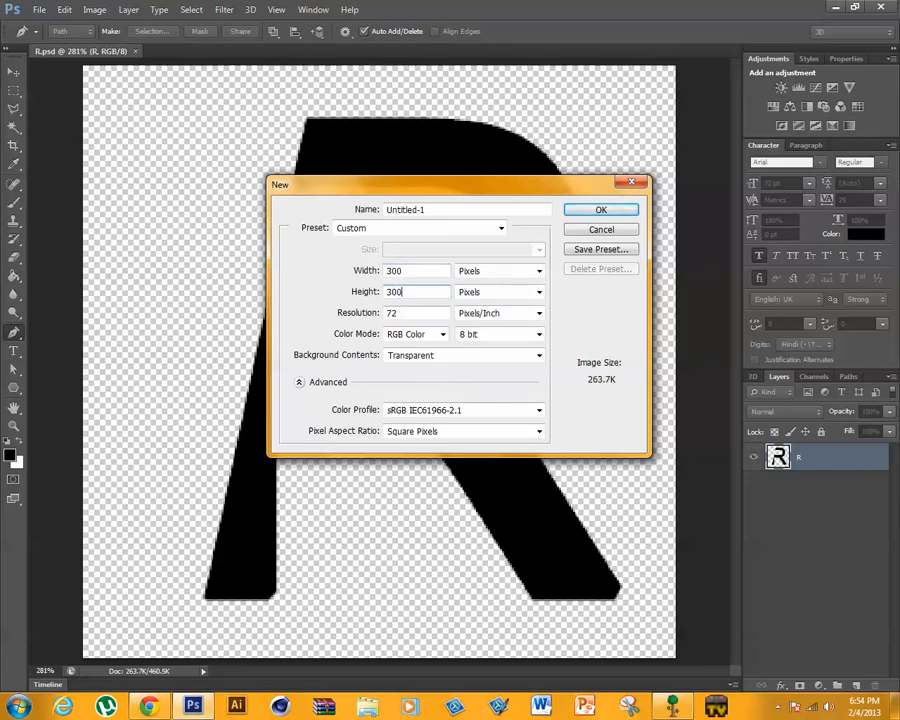
key("Return")
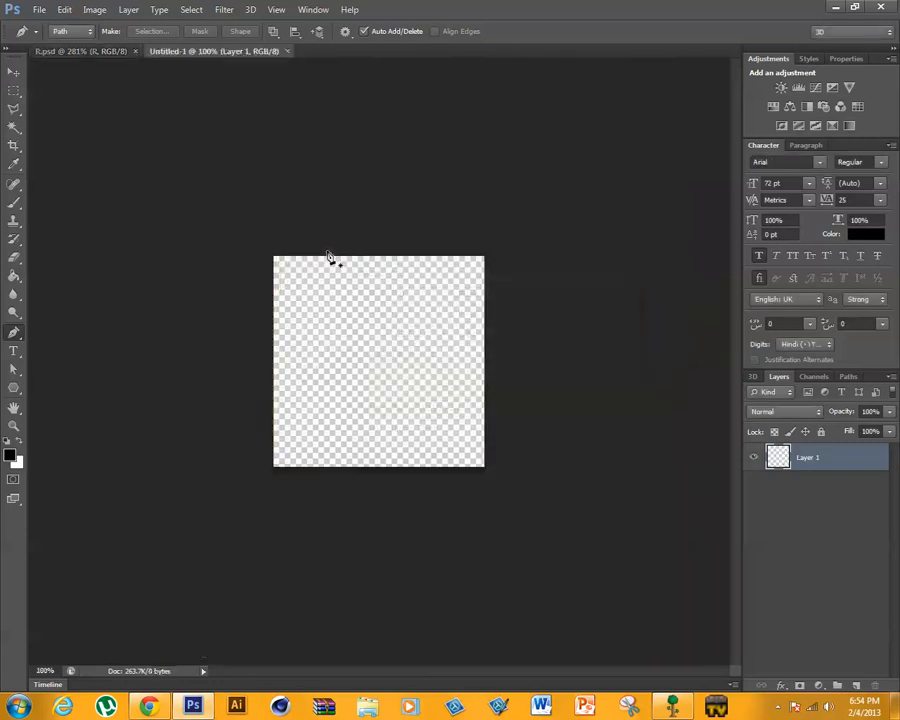
- Add the letter C as black 72 pt Arial text in the new document
left_click(276, 9)
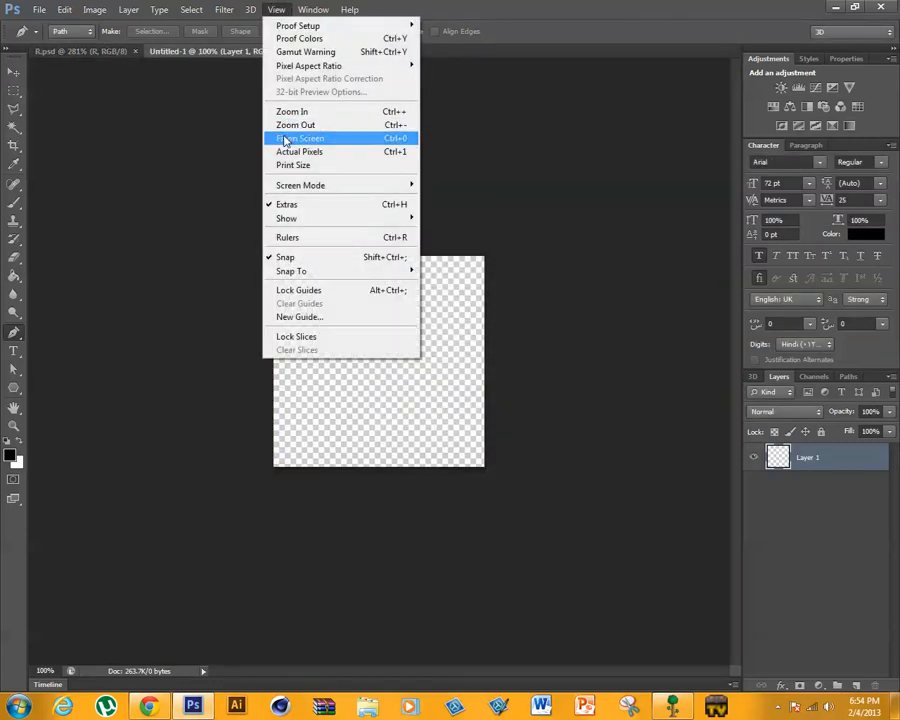
left_click(287, 138)
left_click(14, 351)
left_click(281, 332)
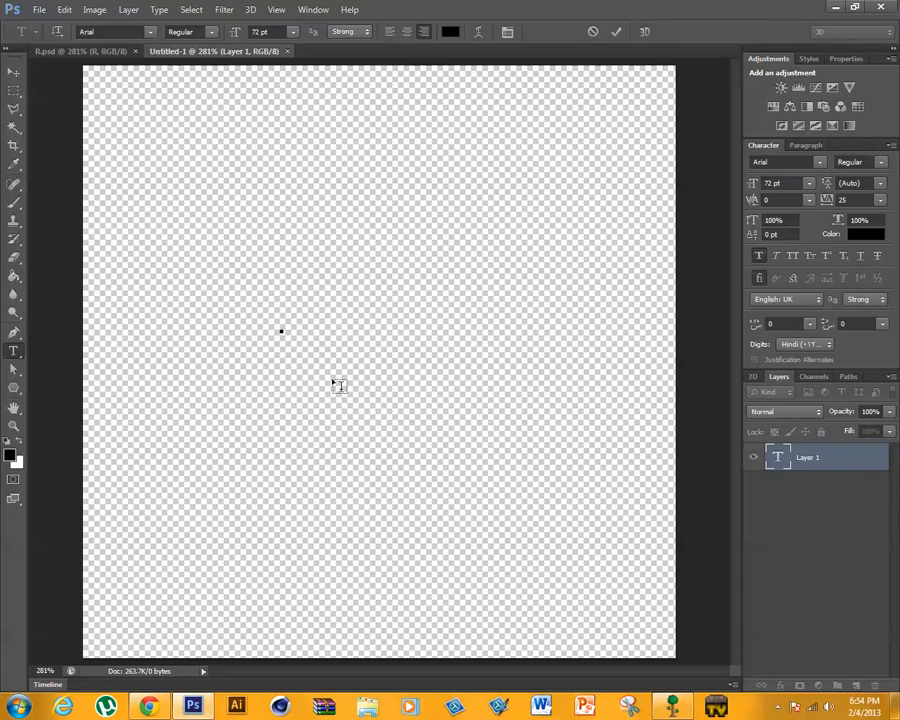
type("C")
left_click(616, 32)
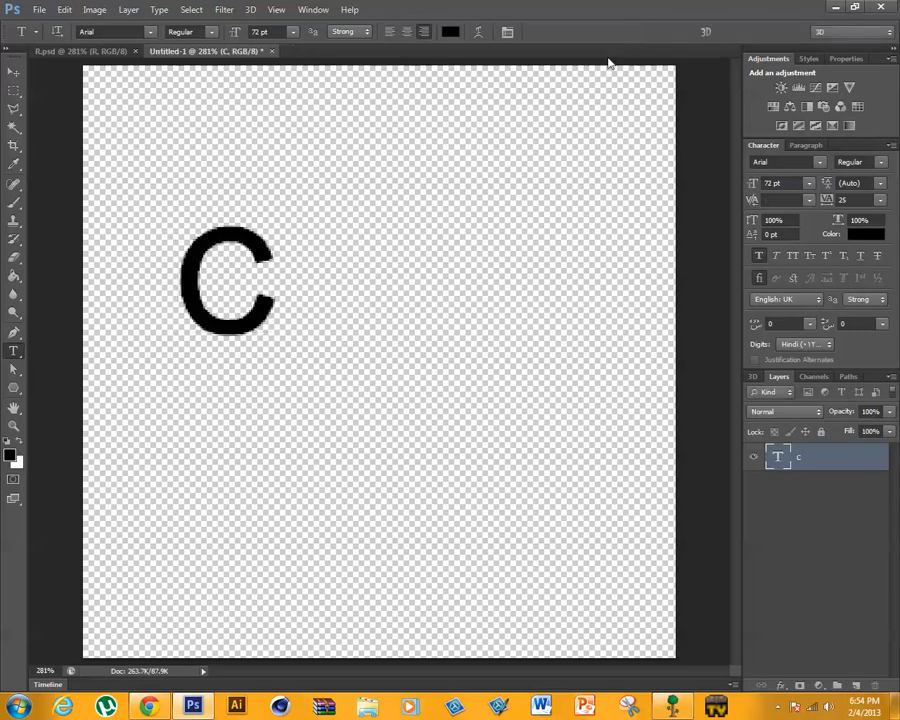
- Scale the letter C to about 241% and place it in the left half of the canvas
key("ctrl+t")
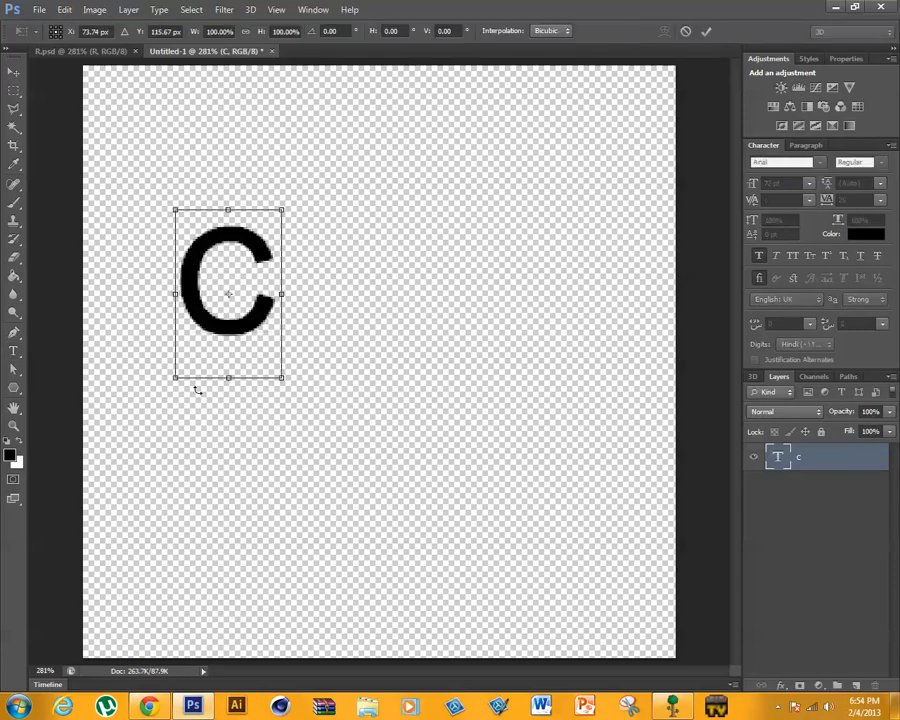
left_click_drag(281, 387, 343, 528)
left_click_drag(284, 378, 488, 569)
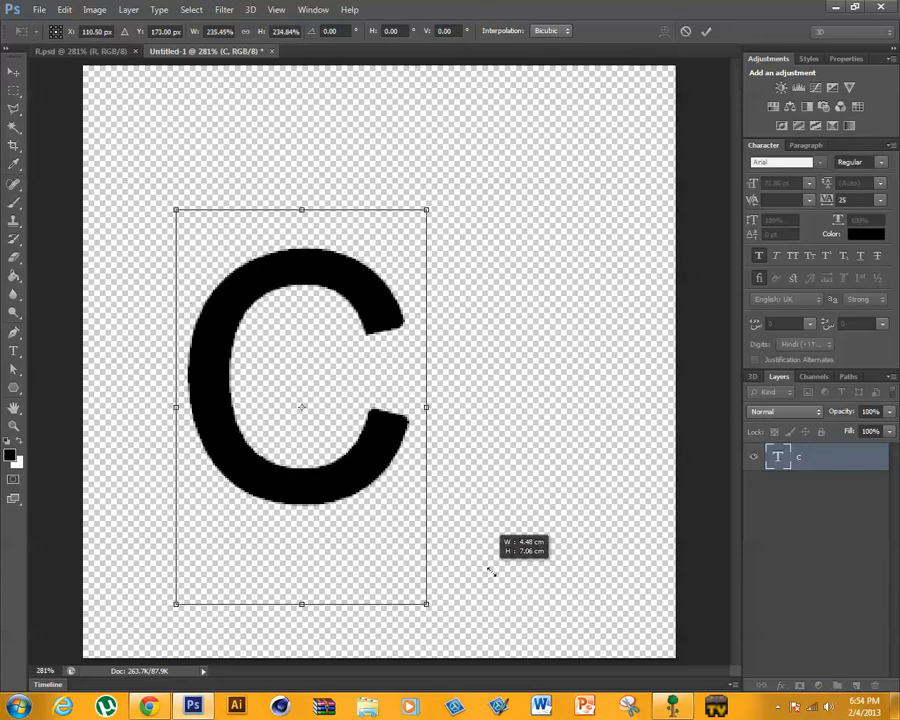
left_click_drag(303, 466, 241, 468)
left_click_drag(358, 590, 362, 596)
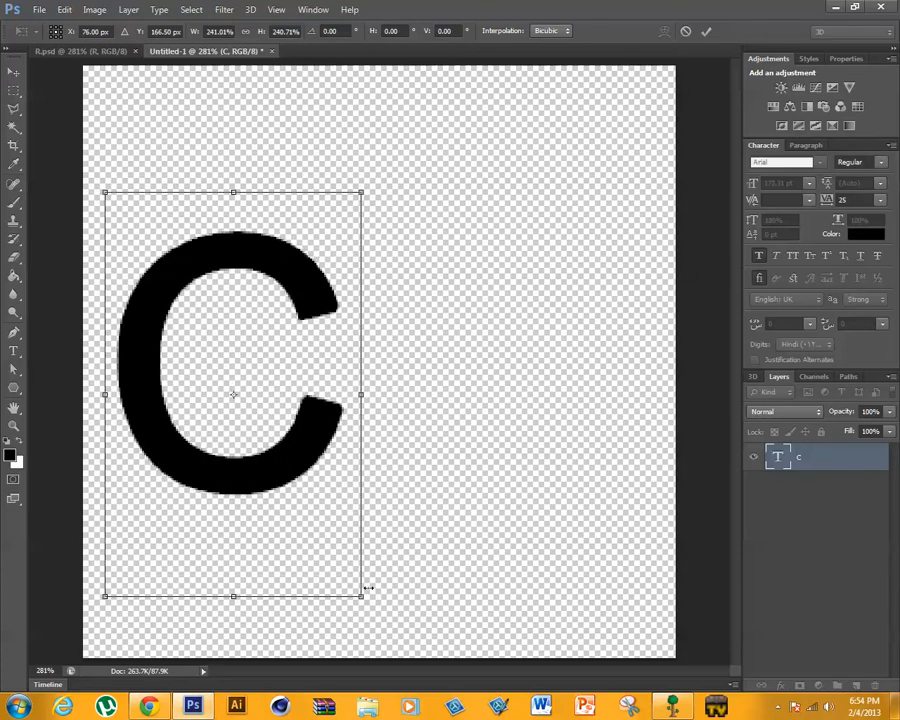
left_click(704, 30)
- Try to move the cut R from R.psd into the C document, and close R.psd
left_click(85, 51)
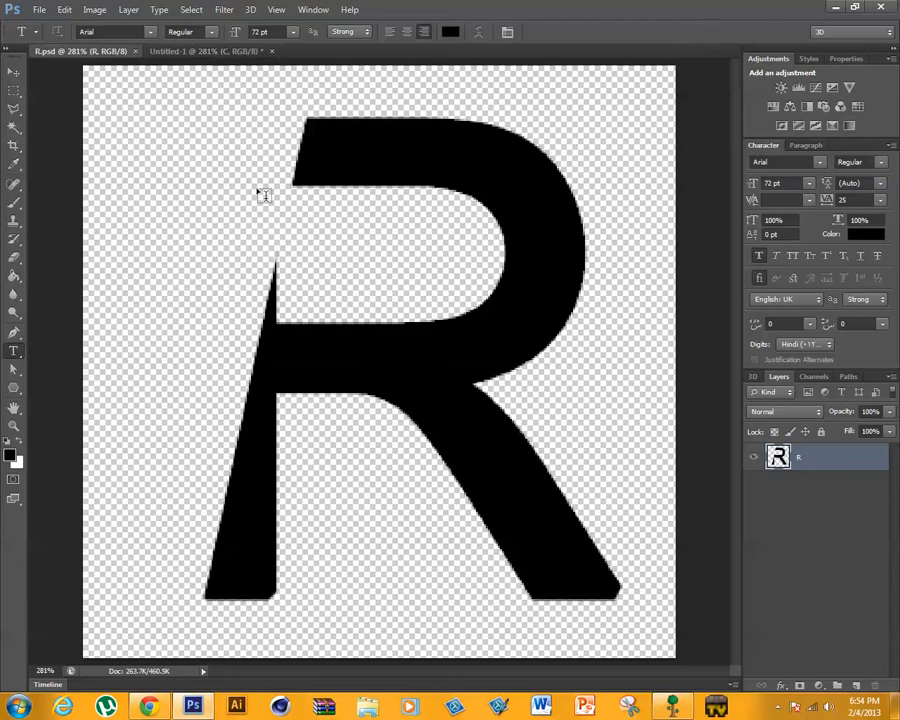
left_click(14, 70)
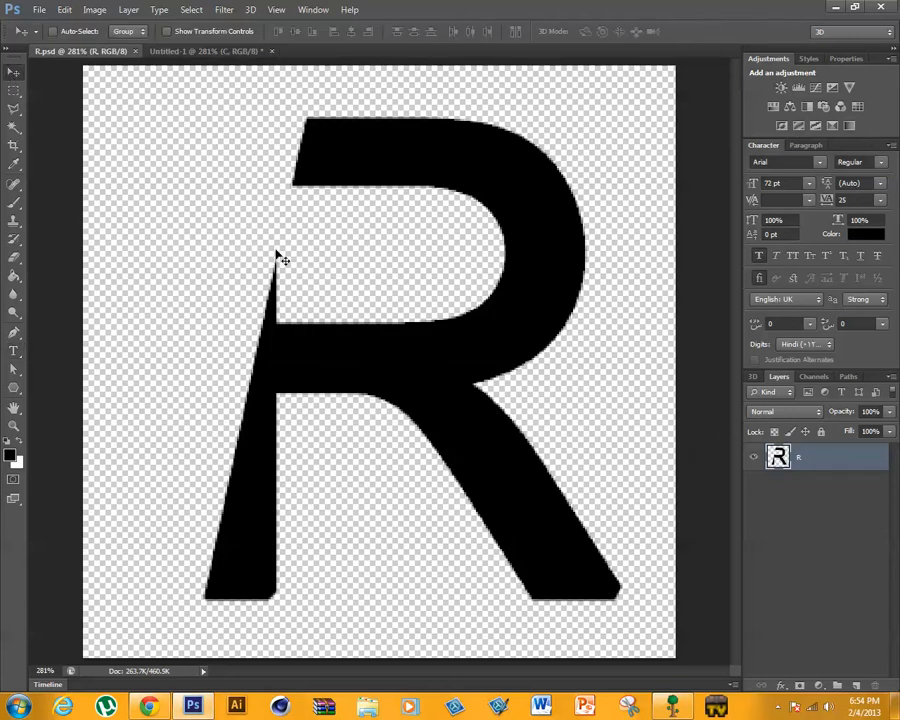
left_click_drag(279, 255, 109, 14)
left_click(197, 51)
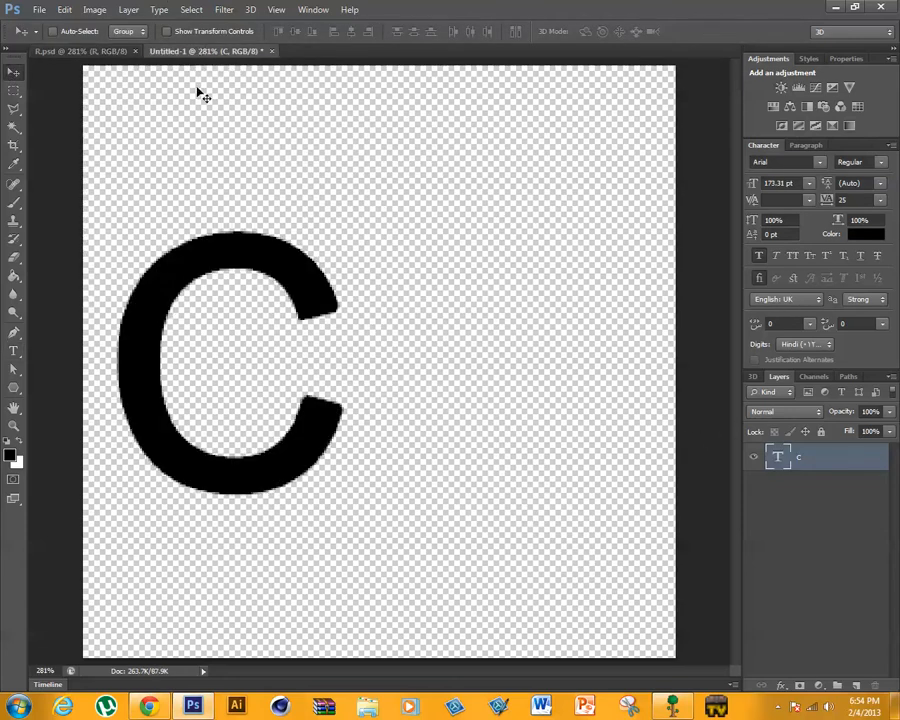
left_click(134, 51)
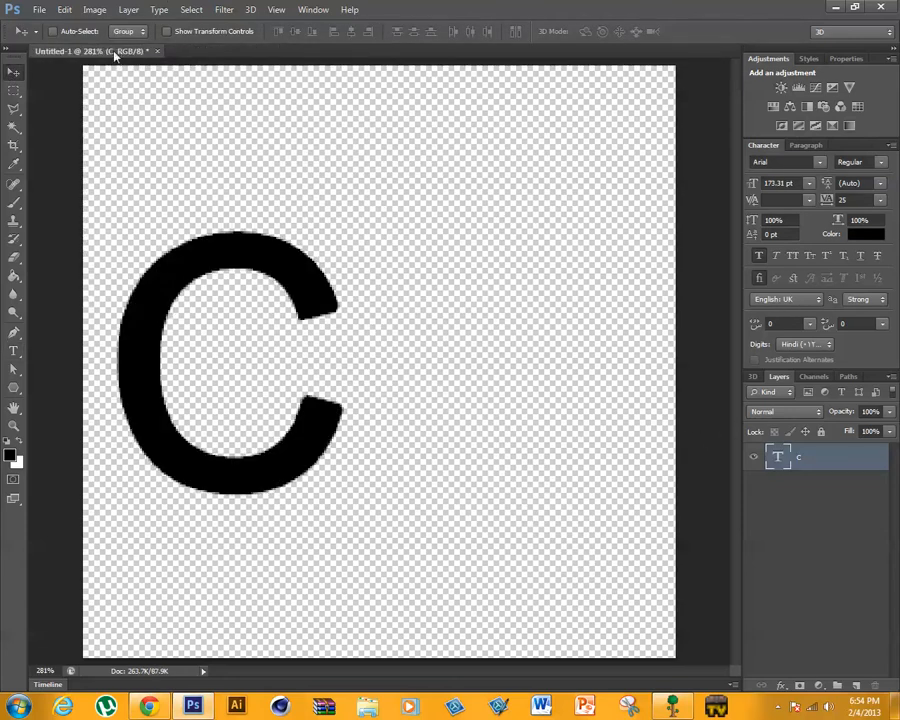
- Open R.psd and copy its cut R into the C document as a new layer
left_click(38, 9)
left_click(55, 37)
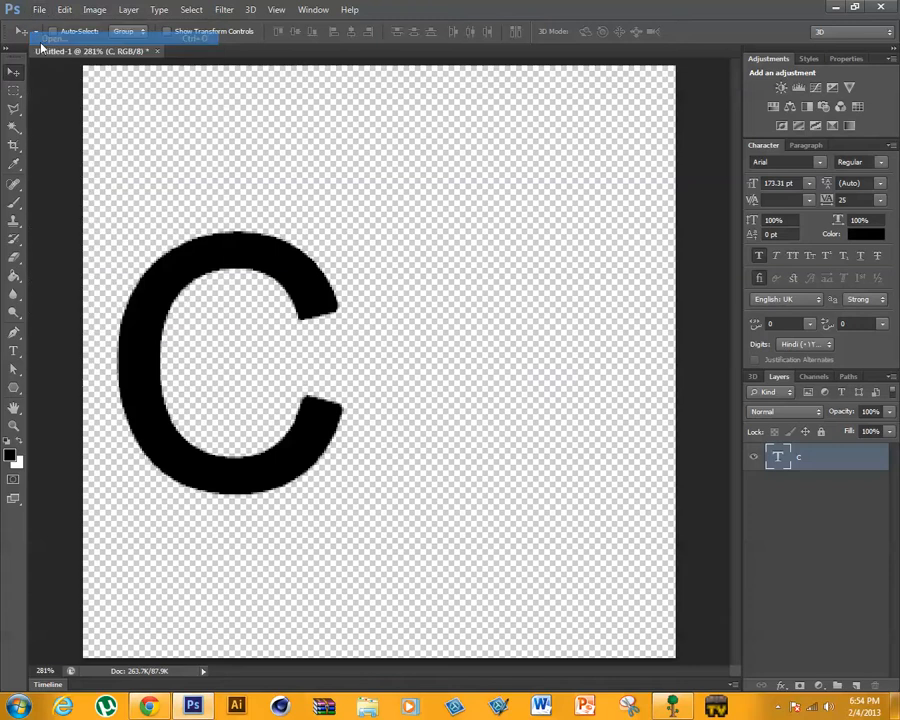
double_click(153, 240)
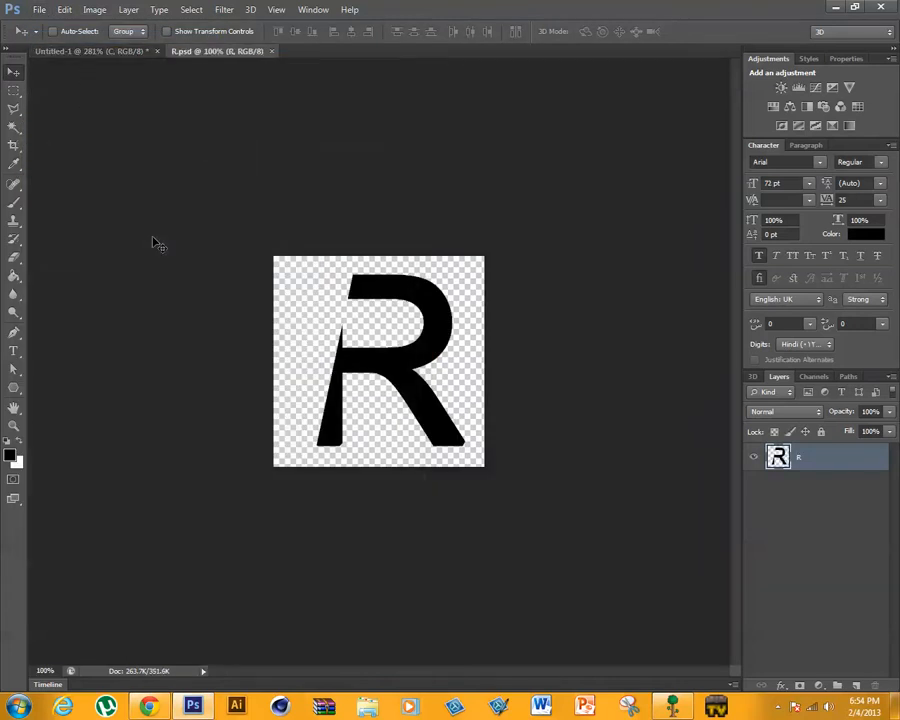
left_click_drag(329, 337, 380, 320)
- Scale the R down to roughly the C's height and place it overlapping the C's open side
key("ctrl+t")
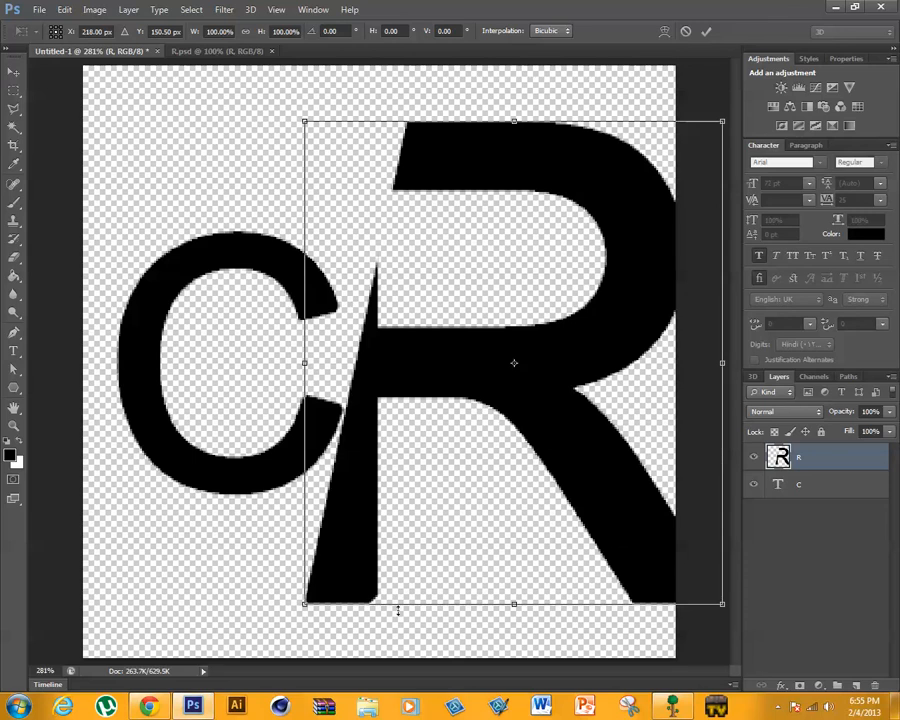
left_click_drag(304, 603, 372, 452)
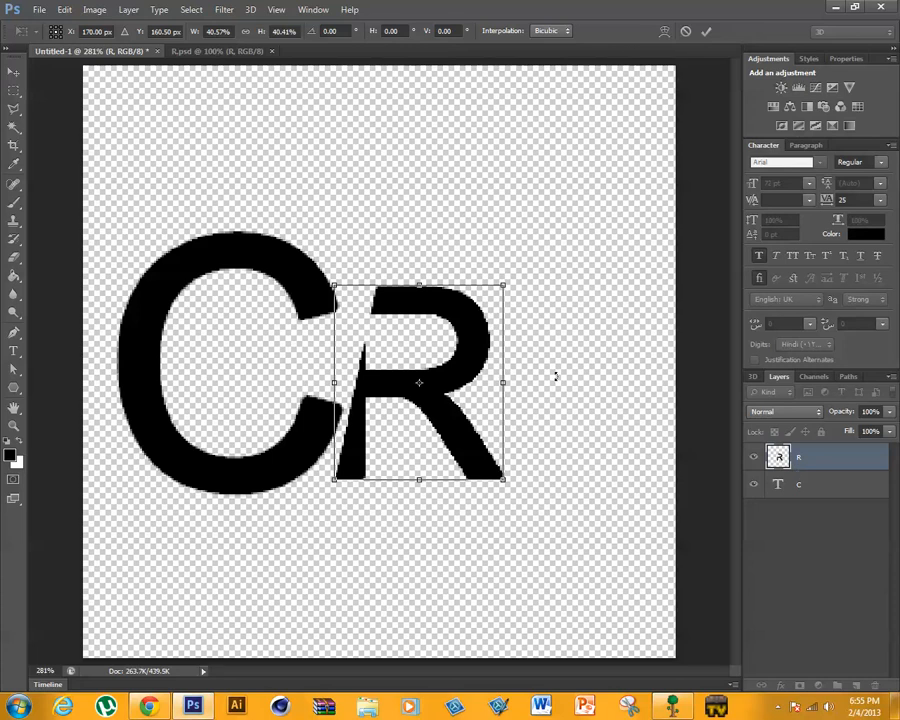
left_click_drag(505, 287, 465, 320)
left_click(706, 32)
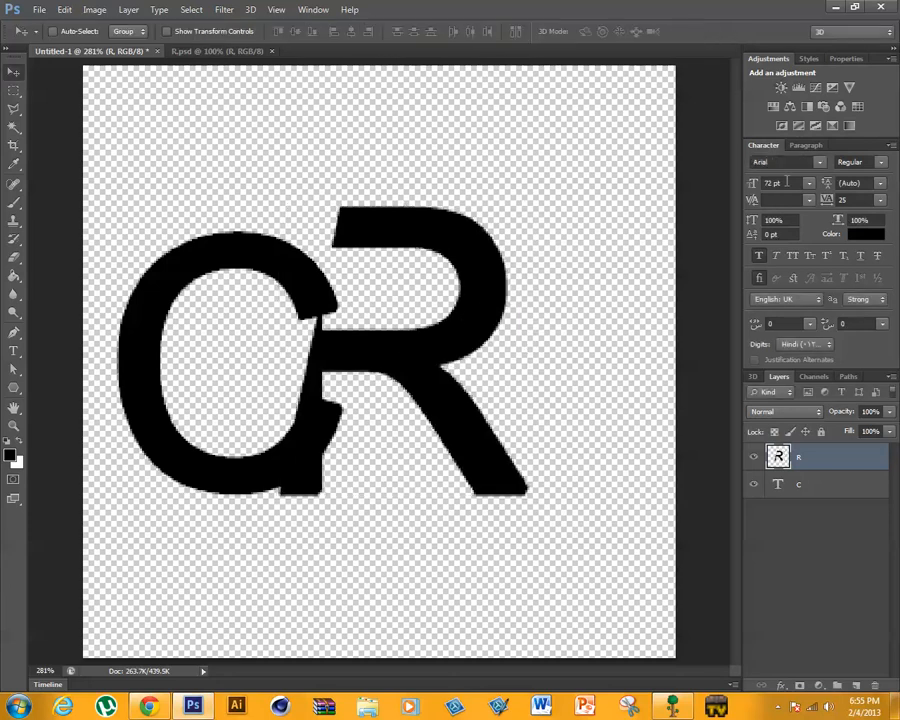
- Enlarge the C to about 111% and shift it toward the canvas's left edge so its height matches the R
left_click(843, 493)
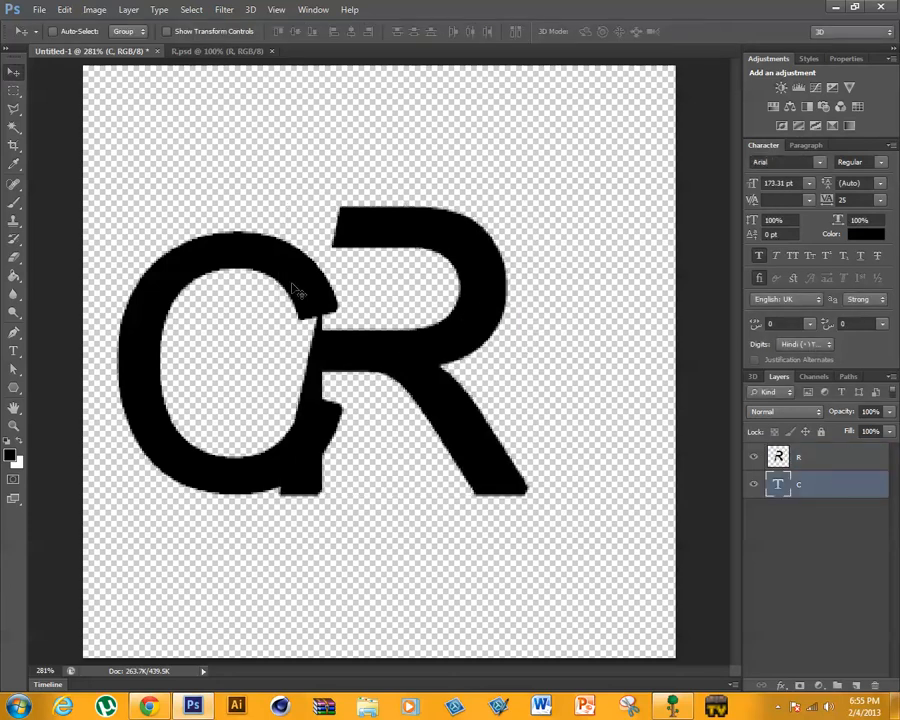
left_click(13, 332)
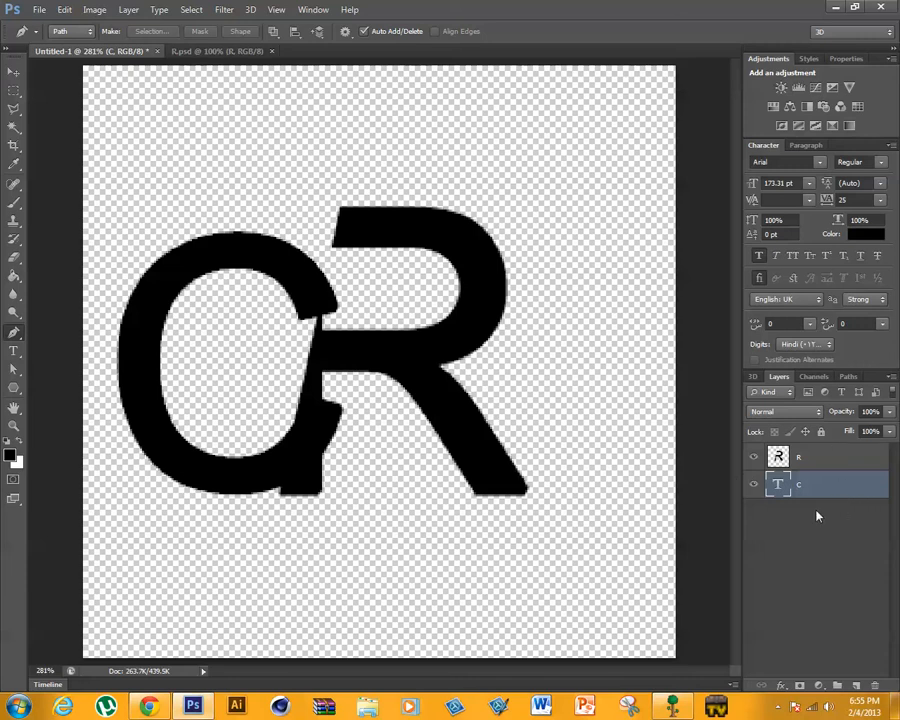
key("ctrl+t")
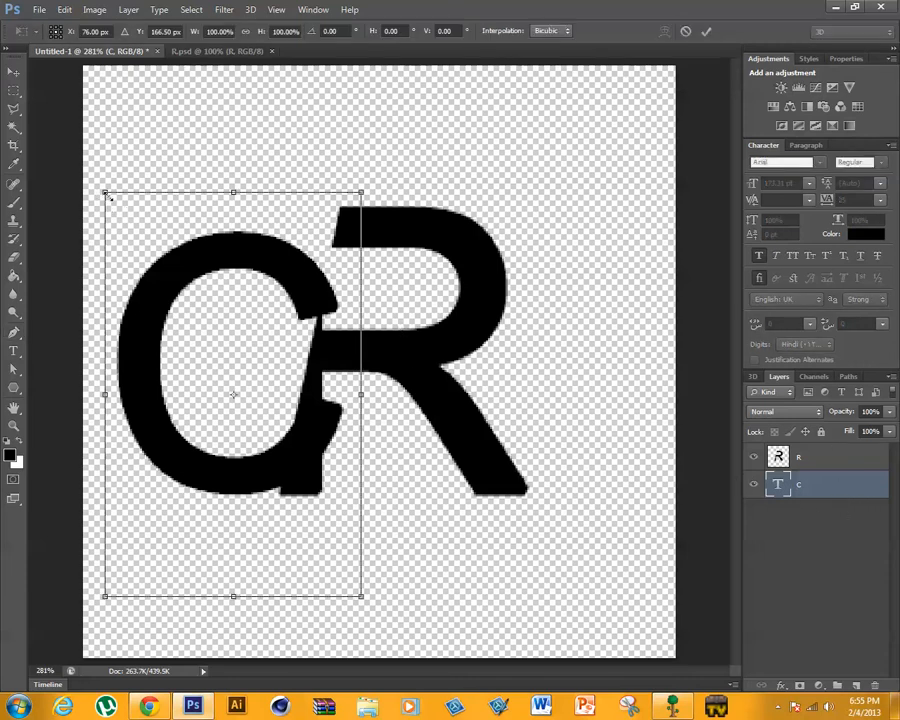
left_click_drag(105, 192, 80, 154)
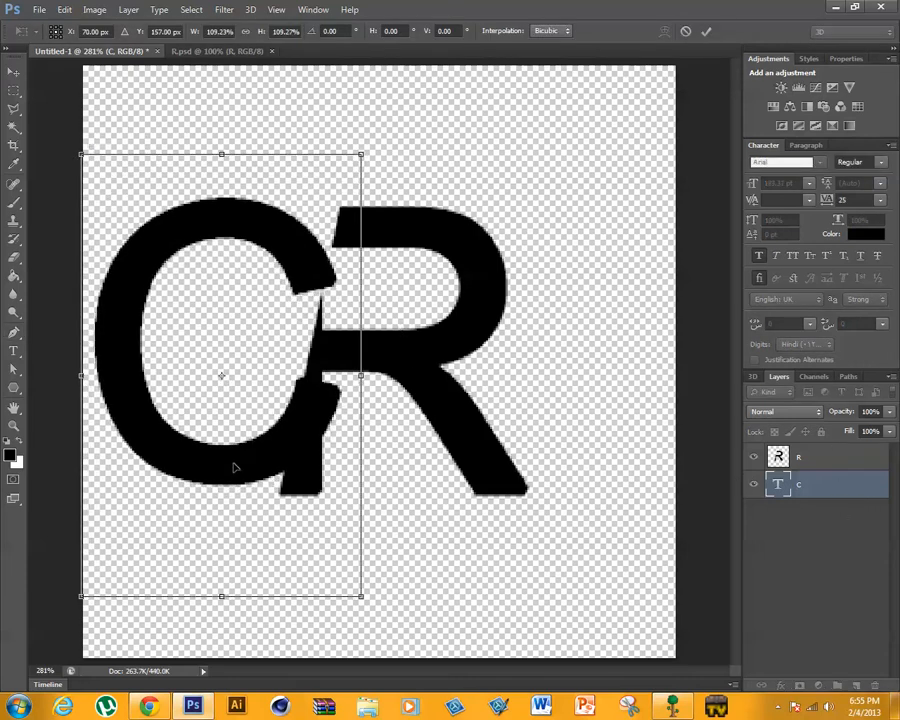
left_click_drag(235, 467, 222, 489)
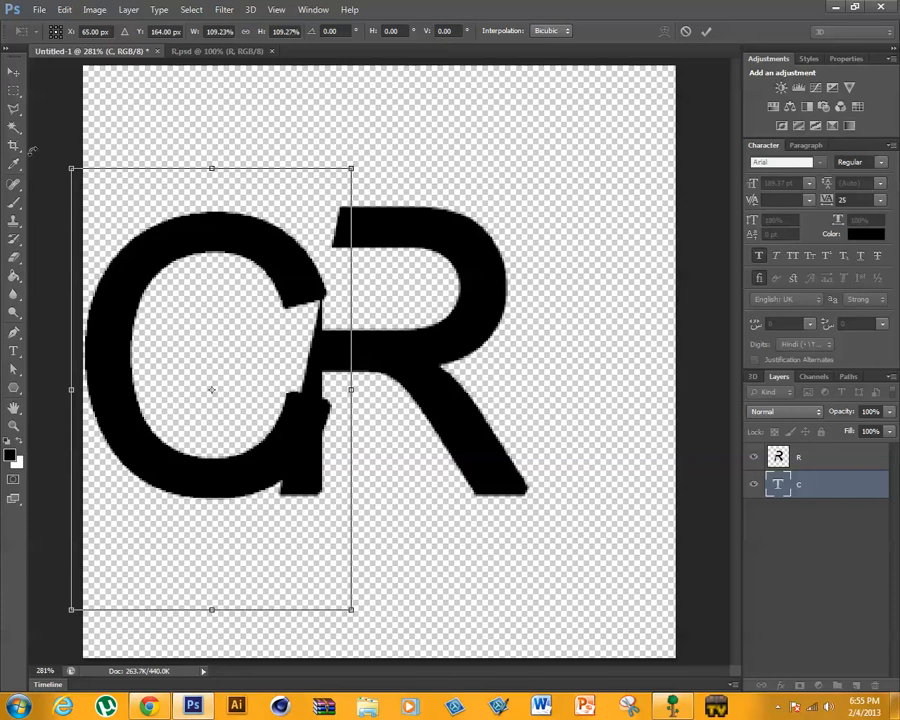
left_click_drag(65, 179, 60, 168)
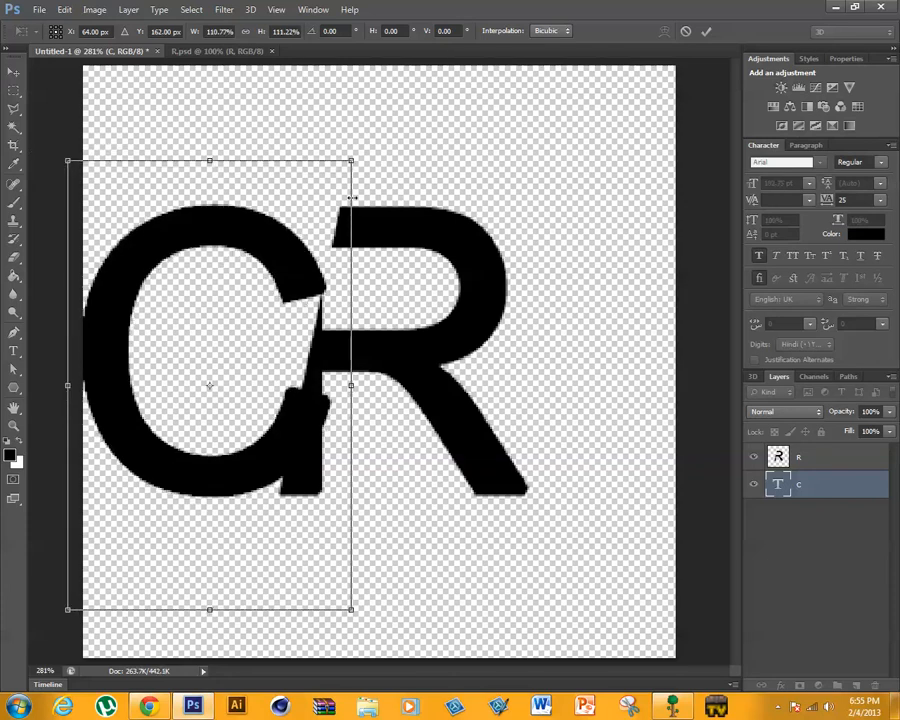
left_click(704, 33)
key("p")
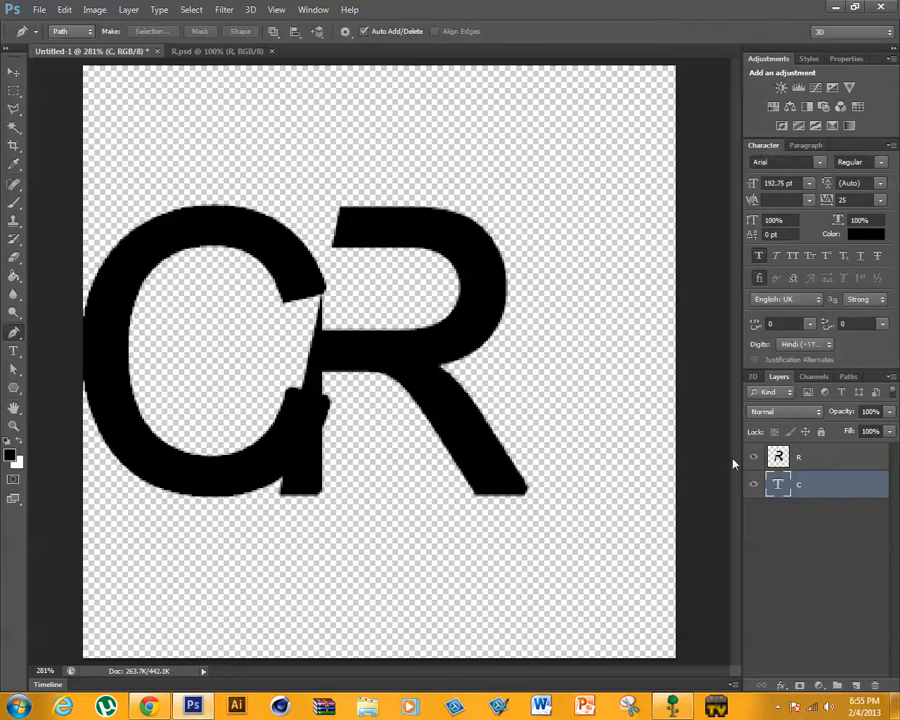
left_click(847, 466)
left_click_drag(397, 362, 380, 359)
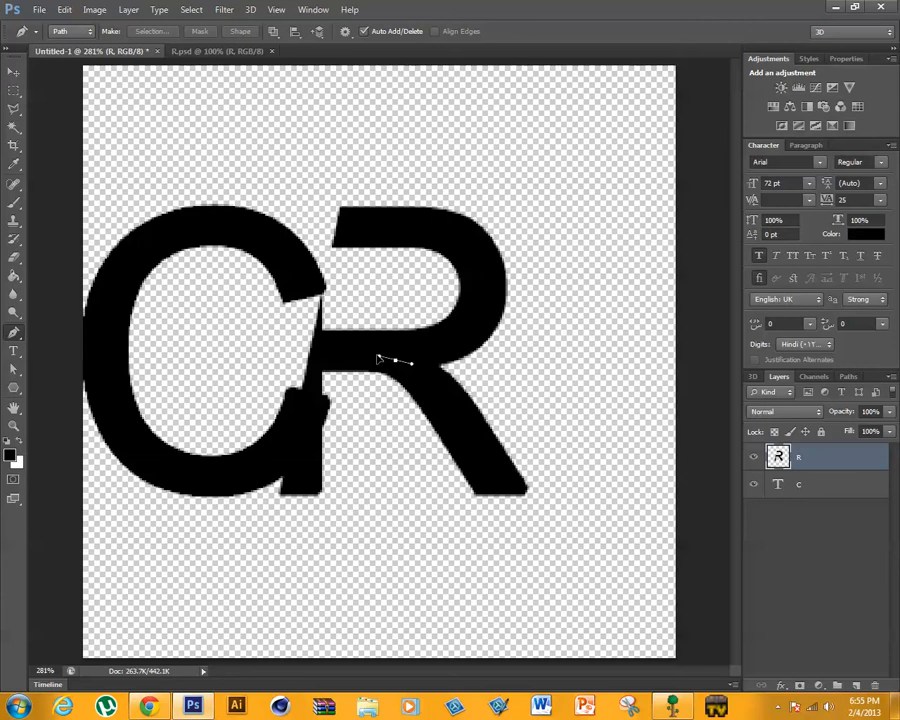
- Nudge the C to line up vertically with the R, and shift the R left so its slanted edge crosses the C's ends
left_click(826, 484)
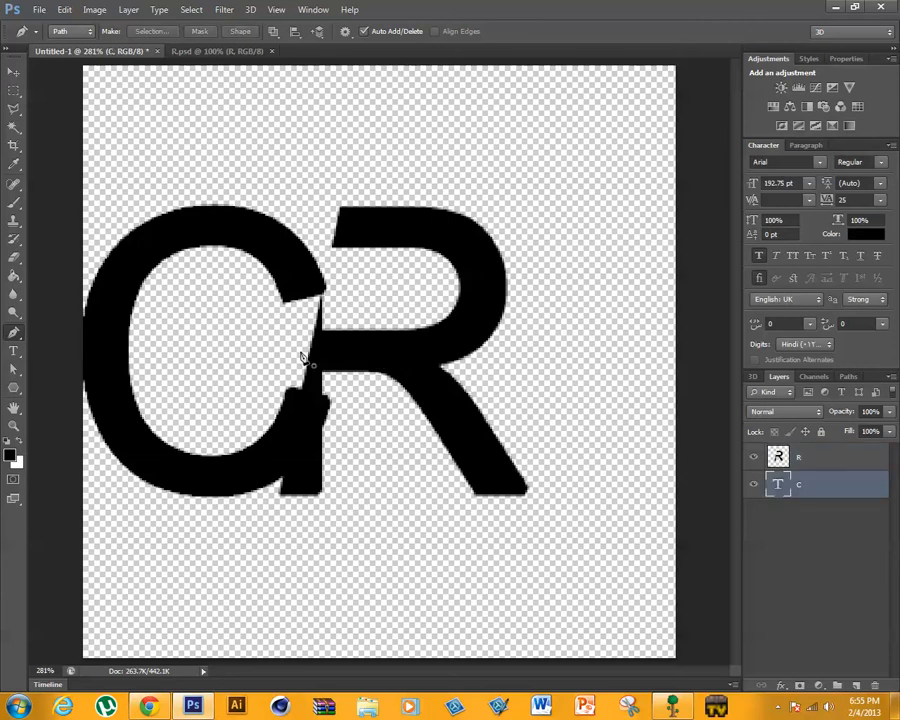
left_click(12, 72)
left_click_drag(402, 342, 401, 338)
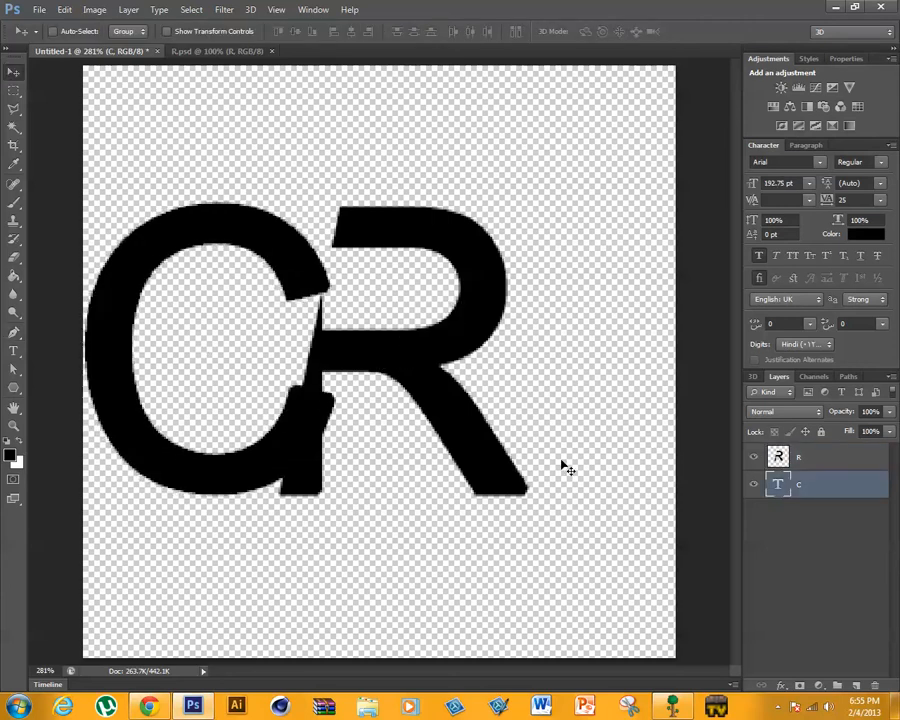
left_click_drag(211, 503, 219, 478)
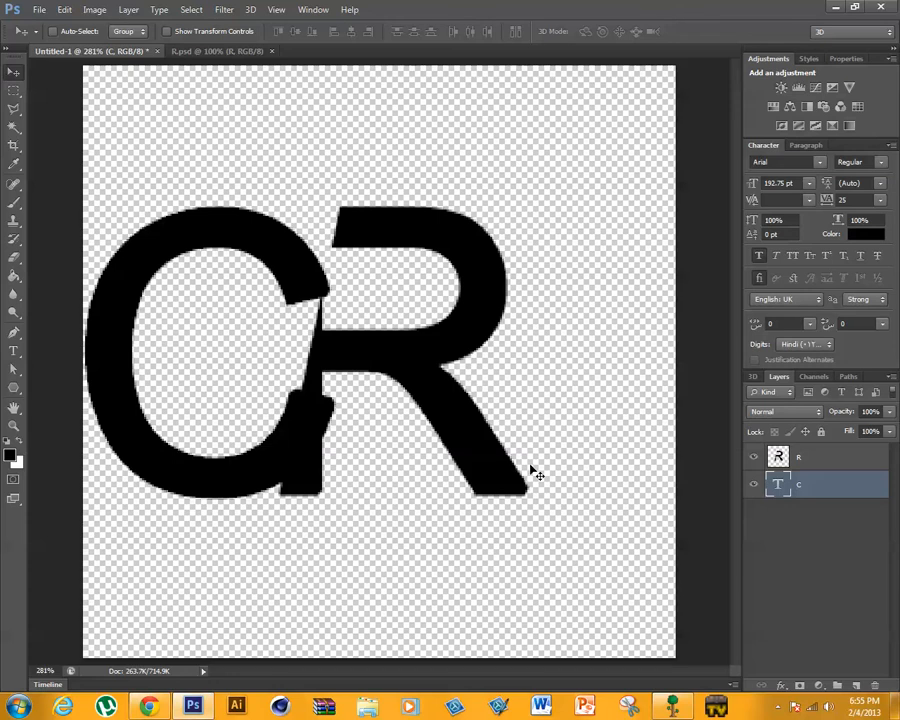
left_click(790, 457)
left_click_drag(396, 340, 378, 342)
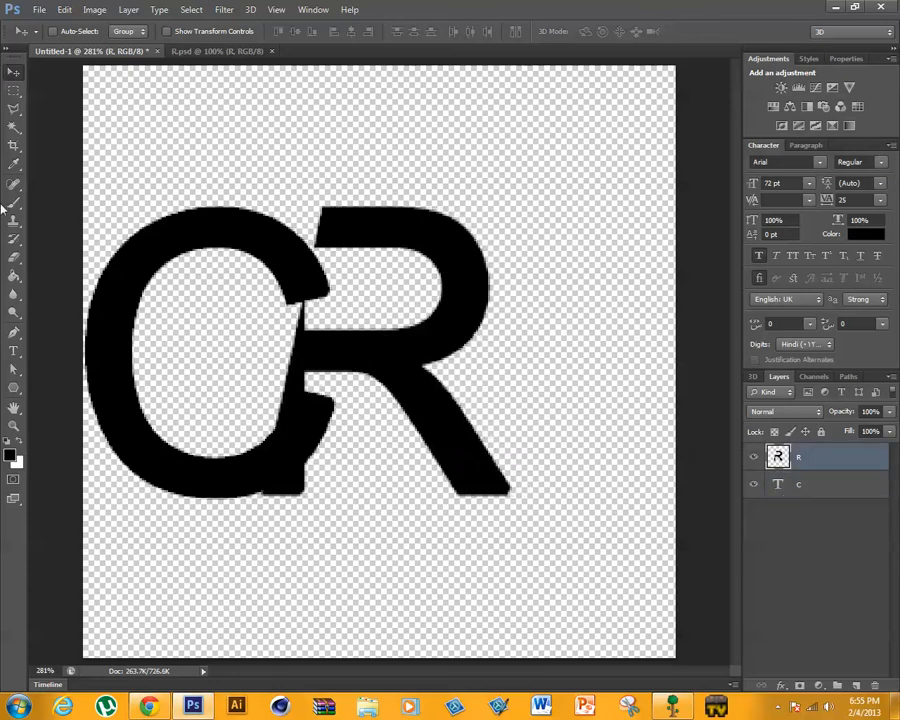
- Rasterize the C text layer and draw a closed pen path along the R's slanted edge, enclosing the C's protruding ends
right_click(852, 488)
left_click(720, 257)
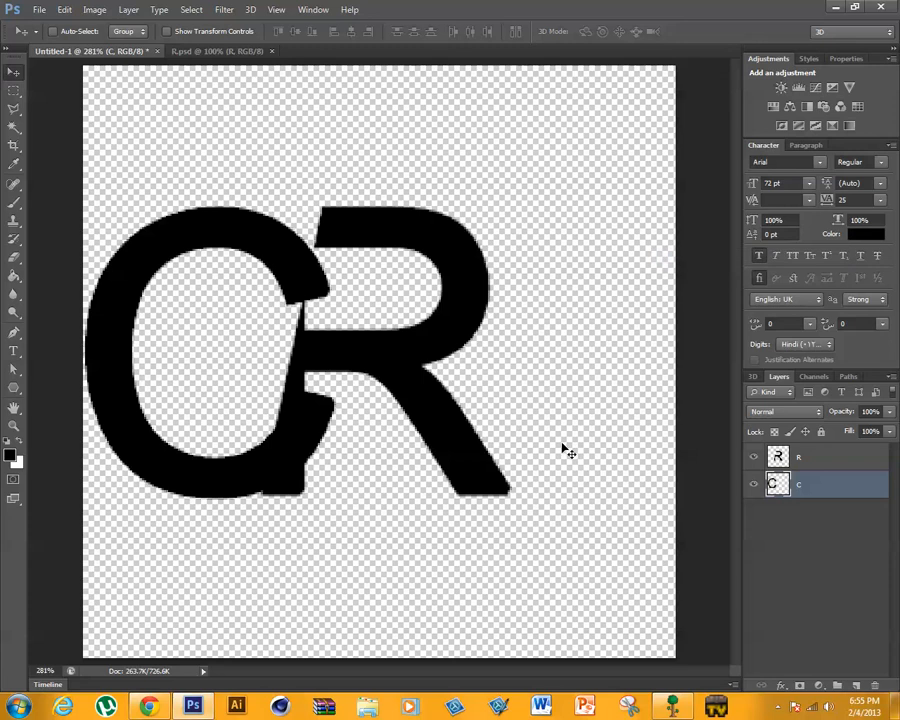
left_click(15, 337)
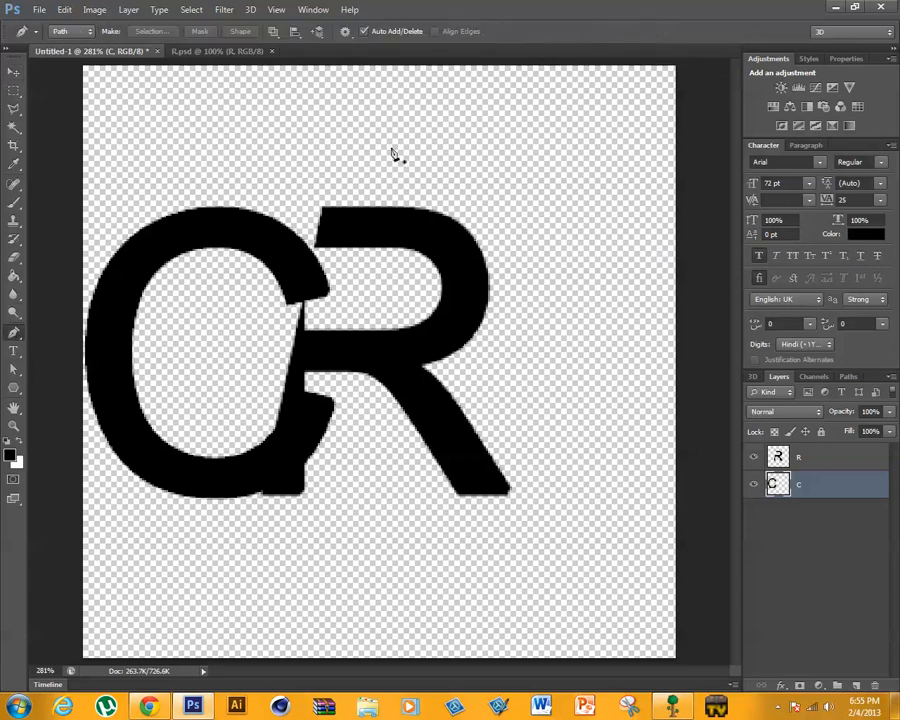
left_click(336, 133)
left_click(256, 530)
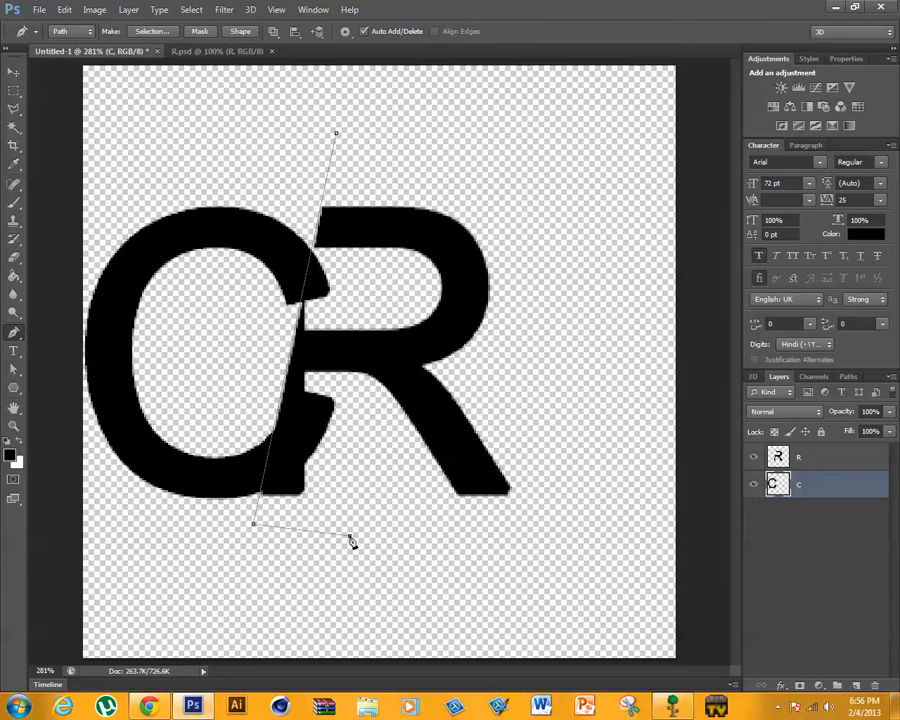
left_click(338, 134)
- Turn the path into a new selection with 0 pixels feather, delete the enclosed parts of the C, and deselect
right_click(335, 445)
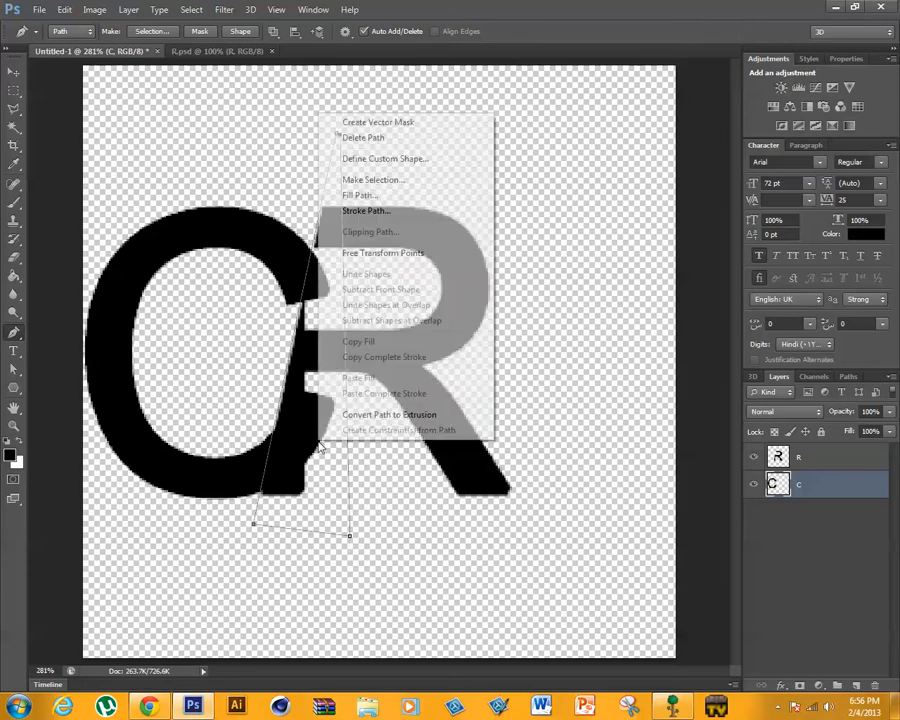
left_click(349, 180)
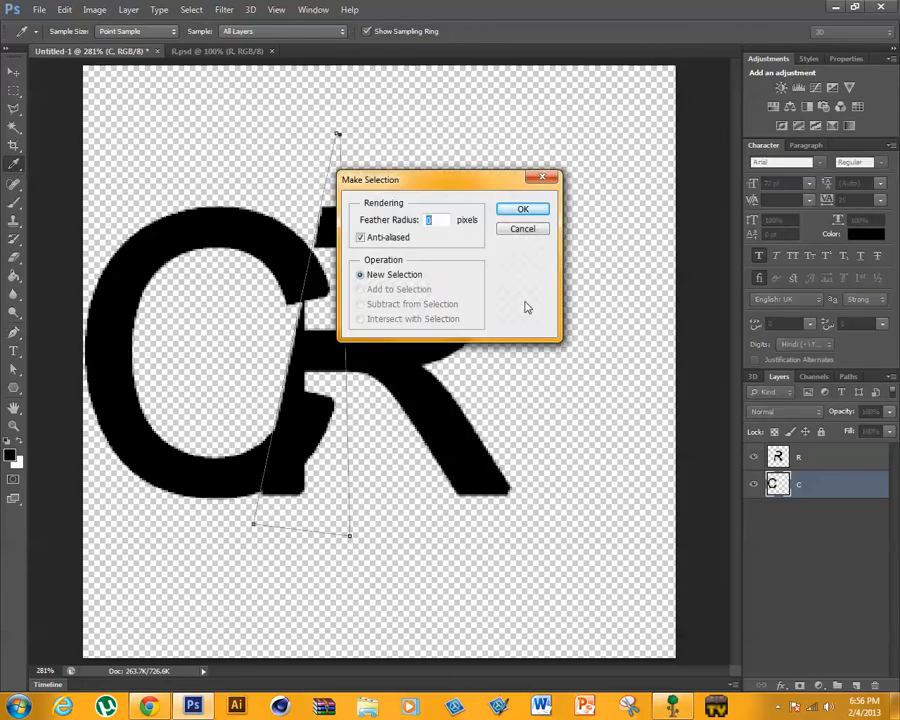
left_click(526, 207)
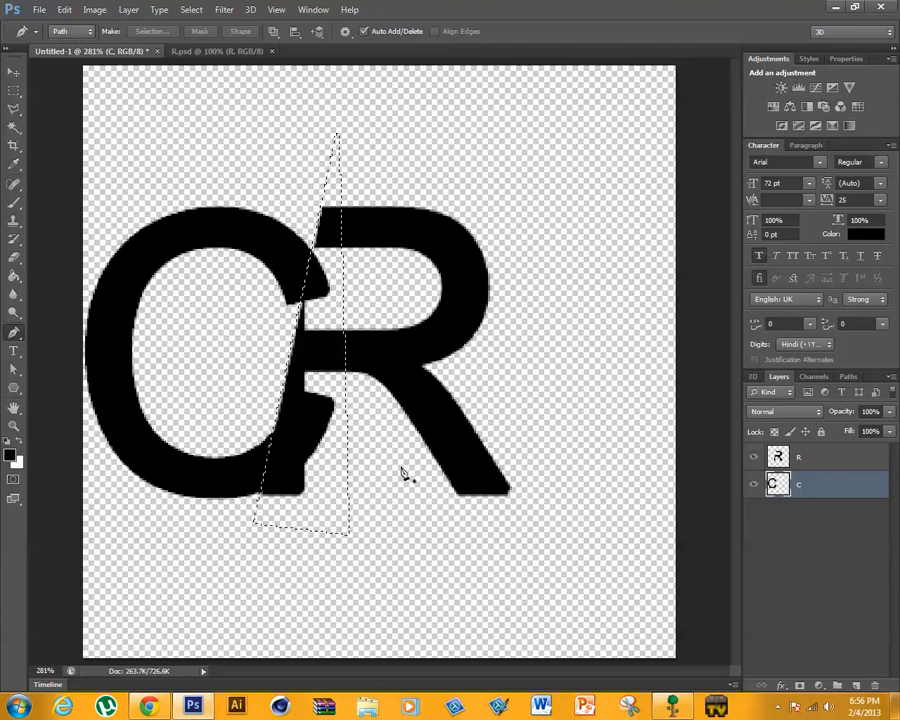
key("Delete")
key("ctrl+d")
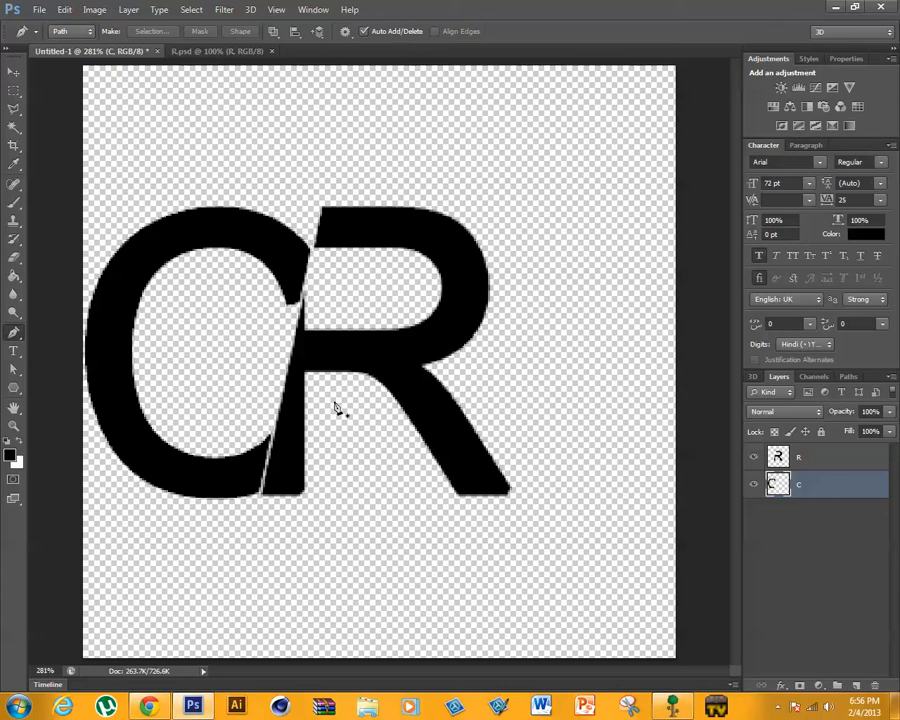
- Scale the R layer to about 103% and shift it right, leaving a slanted gap between it and the C
left_click(830, 457)
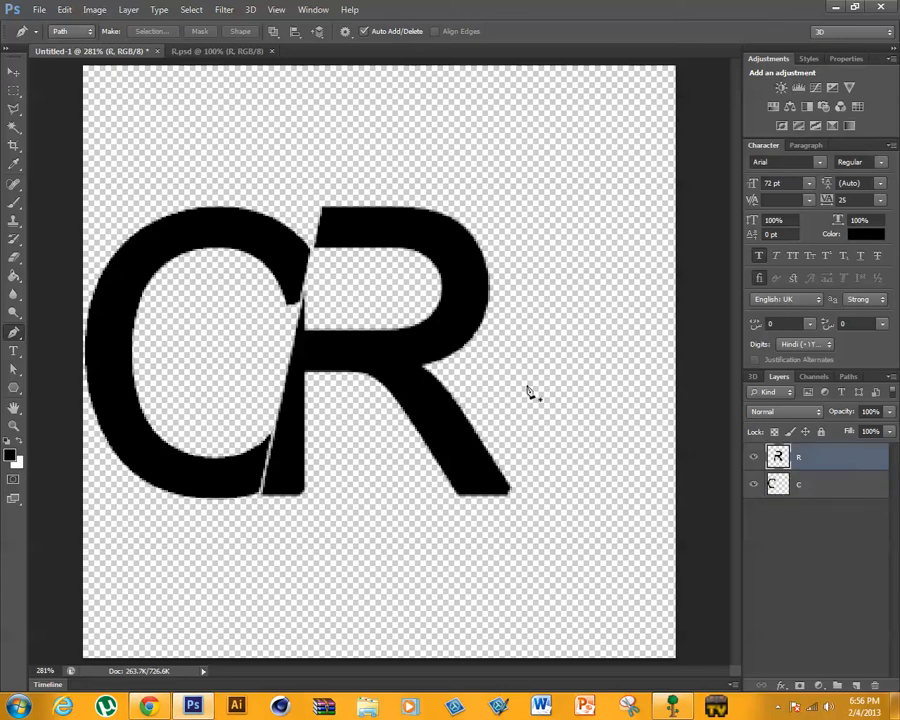
key("ctrl+t")
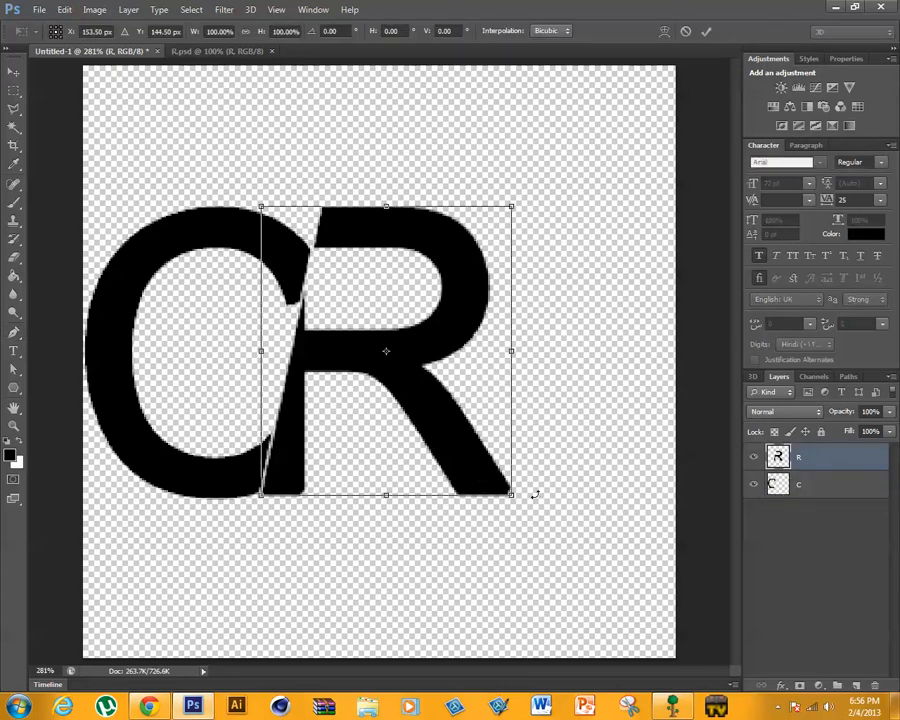
left_click_drag(519, 209, 477, 263)
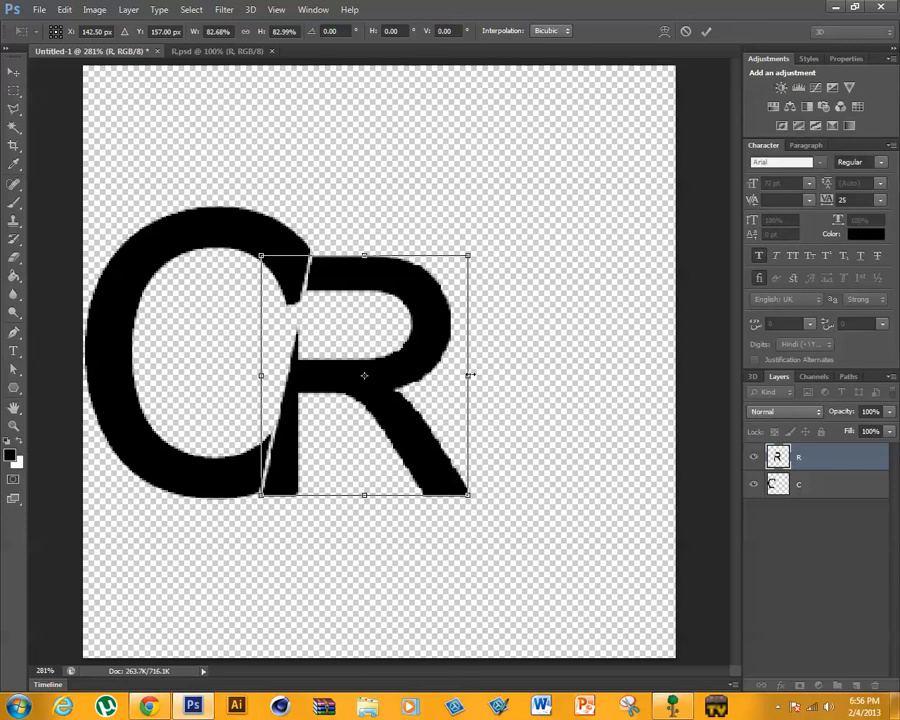
left_click_drag(440, 328, 482, 323)
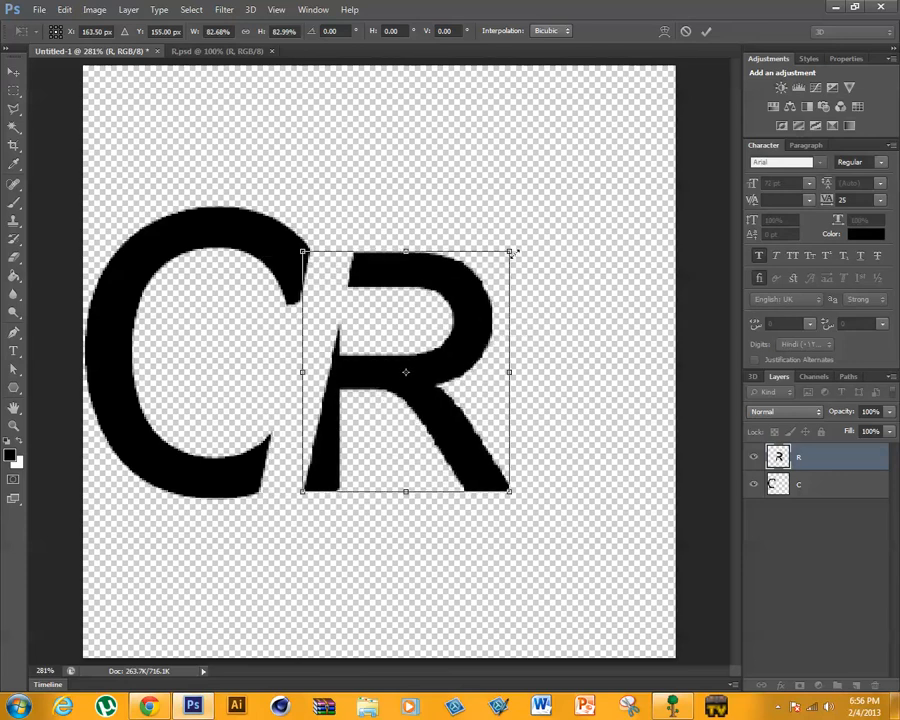
left_click_drag(513, 254, 552, 194)
left_click_drag(474, 290, 454, 297)
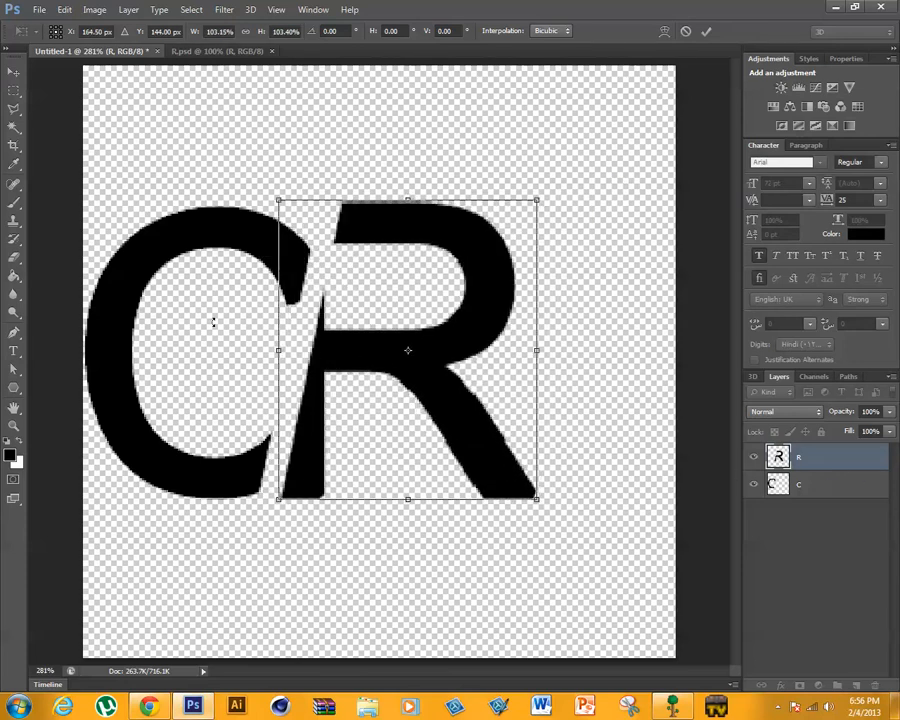
left_click(703, 31)
key("p")
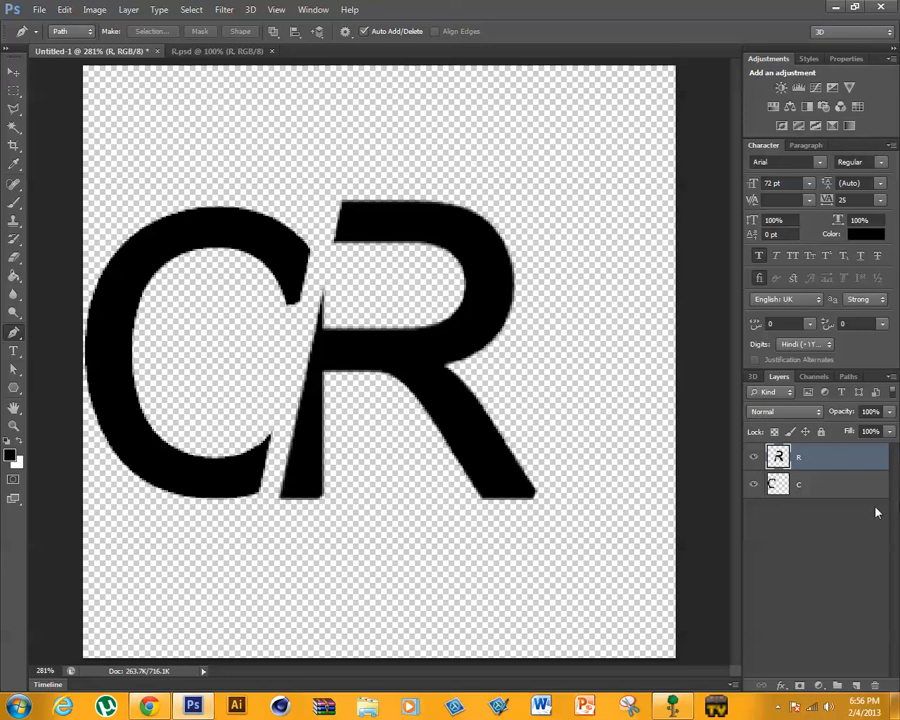
- Enlarge the C layer to about 110% with its rotation near 0°, extending it slightly past the canvas's left edge
left_click(855, 485)
key("ctrl+t")
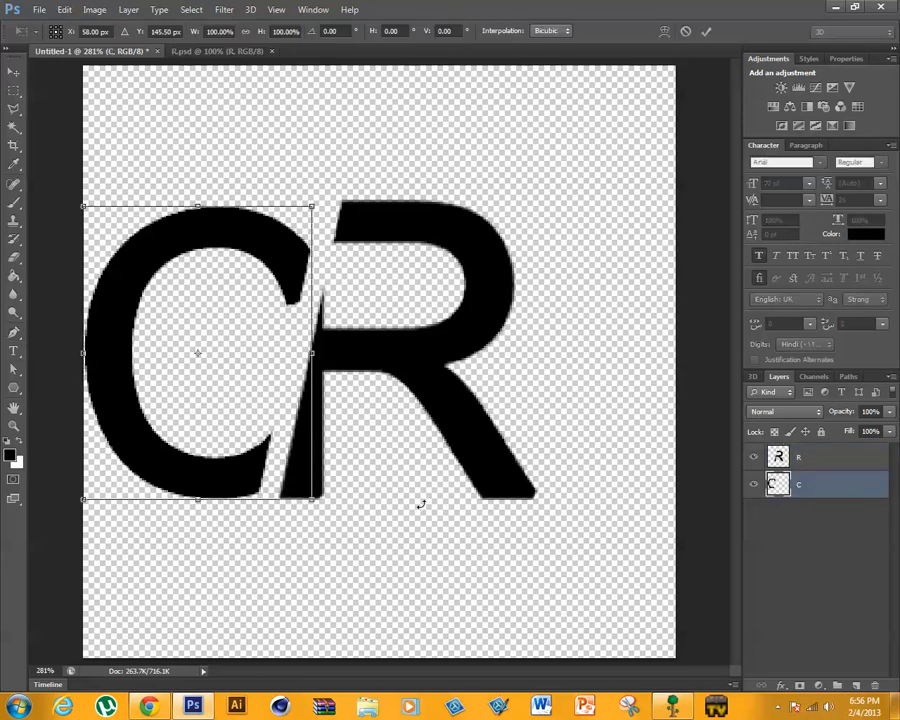
left_click_drag(328, 513, 340, 500)
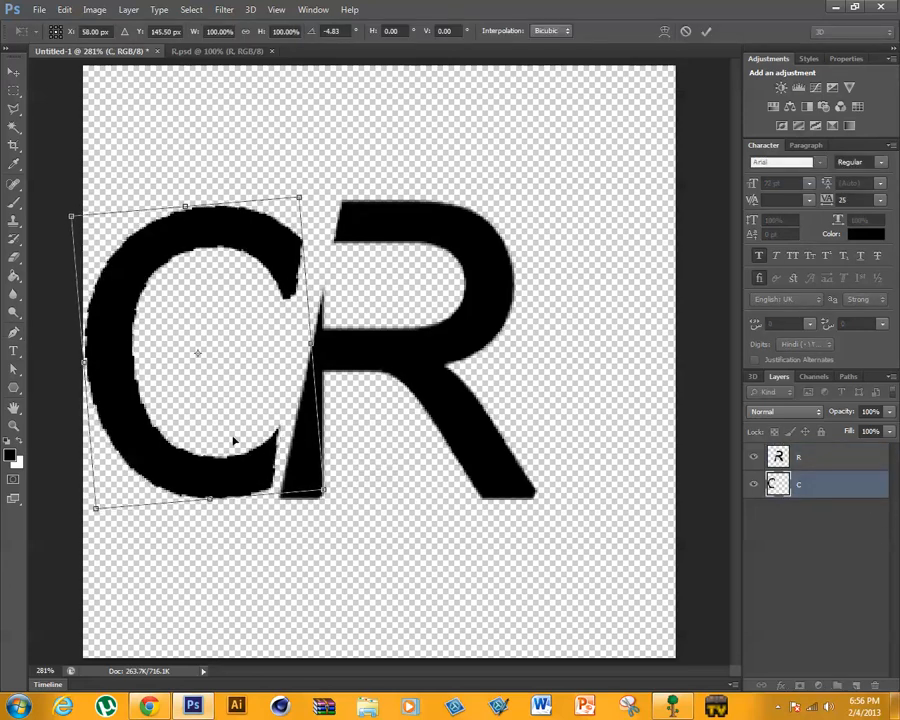
left_click_drag(178, 478, 165, 448)
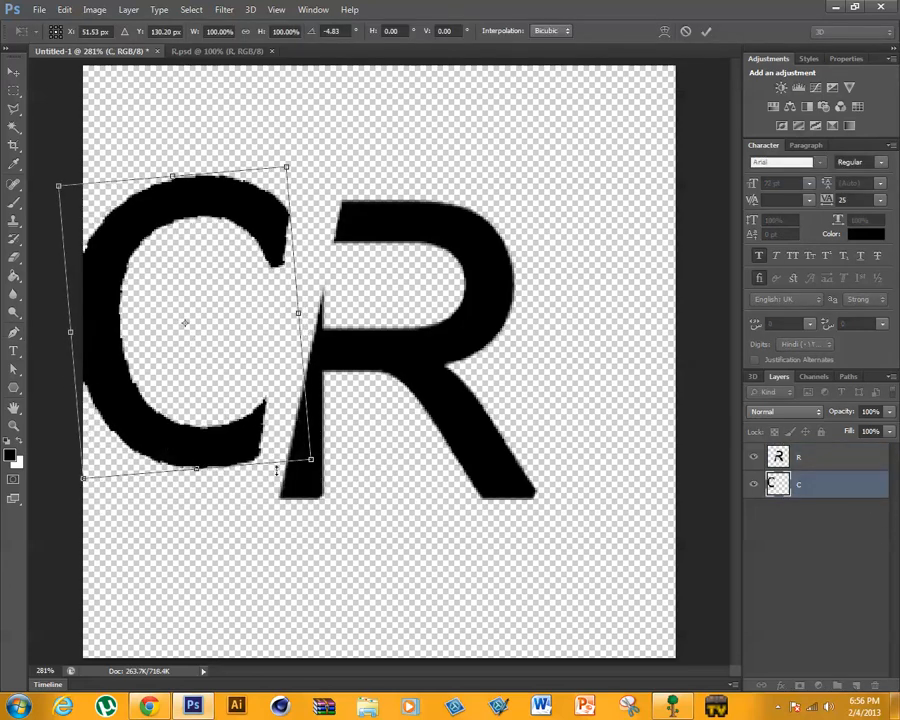
left_click_drag(310, 461, 334, 485)
mouse_move(212, 474)
left_mouse_down()
mouse_move(193, 477)
mouse_move(203, 475)
left_mouse_up()
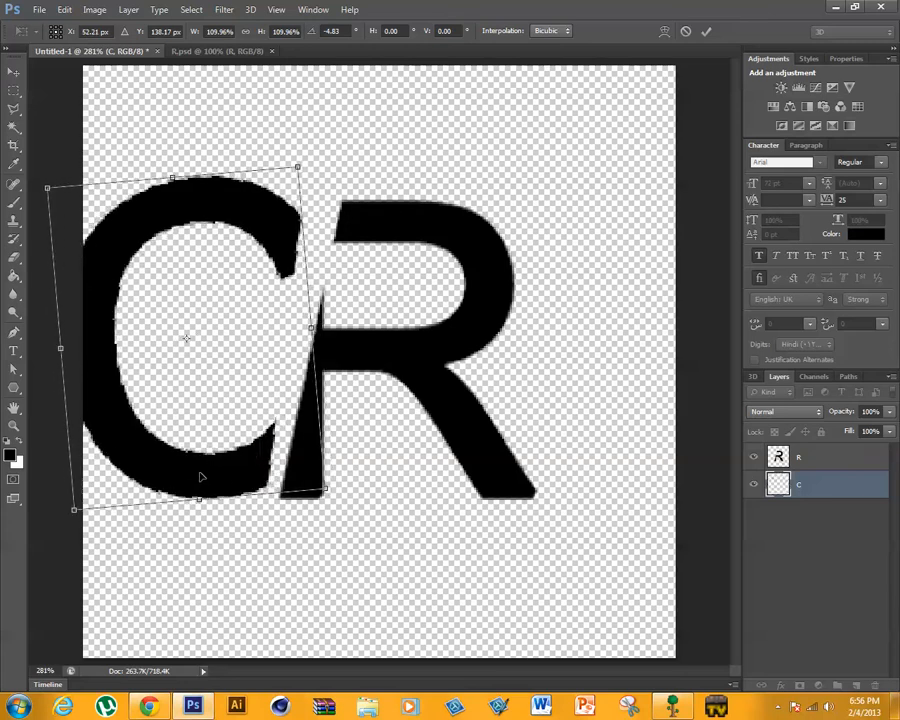
left_click_drag(304, 157, 313, 176)
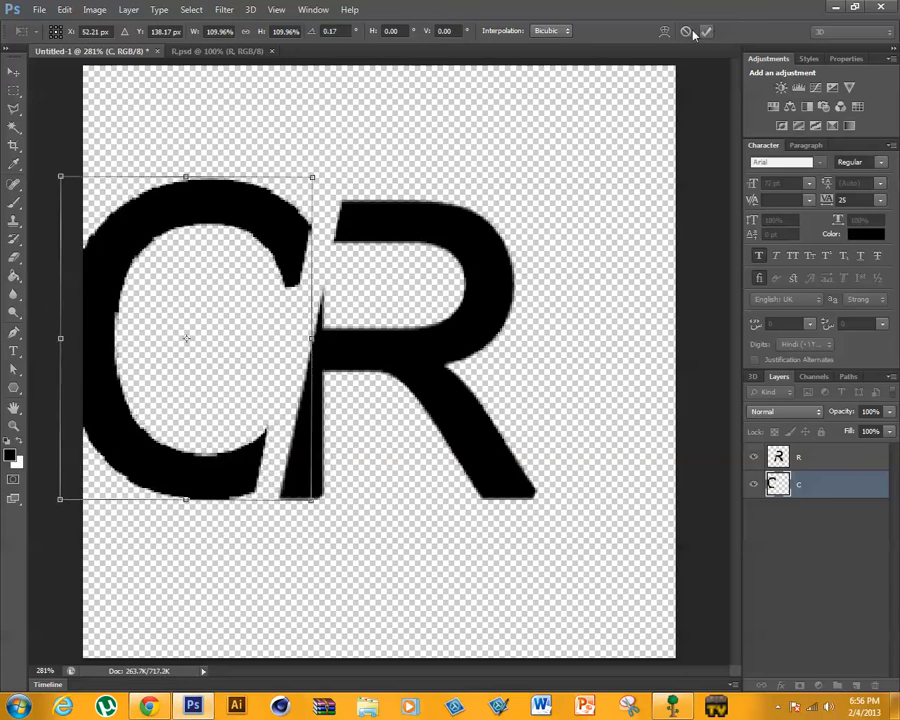
left_click(706, 31)
key("p")
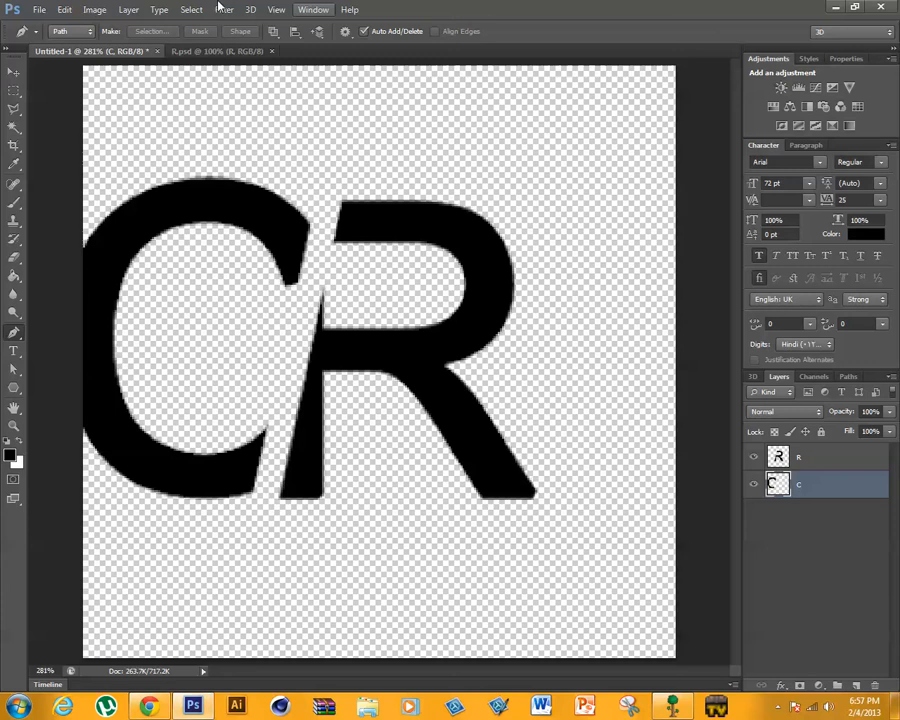
- Warp the C by pulling its lower-right corner up and outward and its upper-right corner slightly outward
left_click(94, 9)
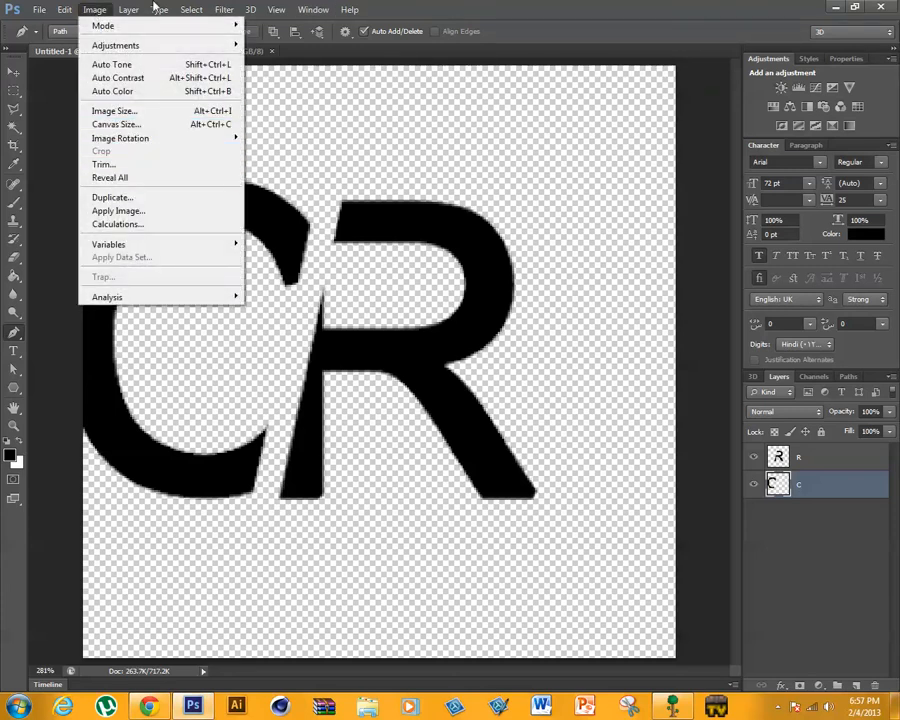
mouse_move(69, 12)
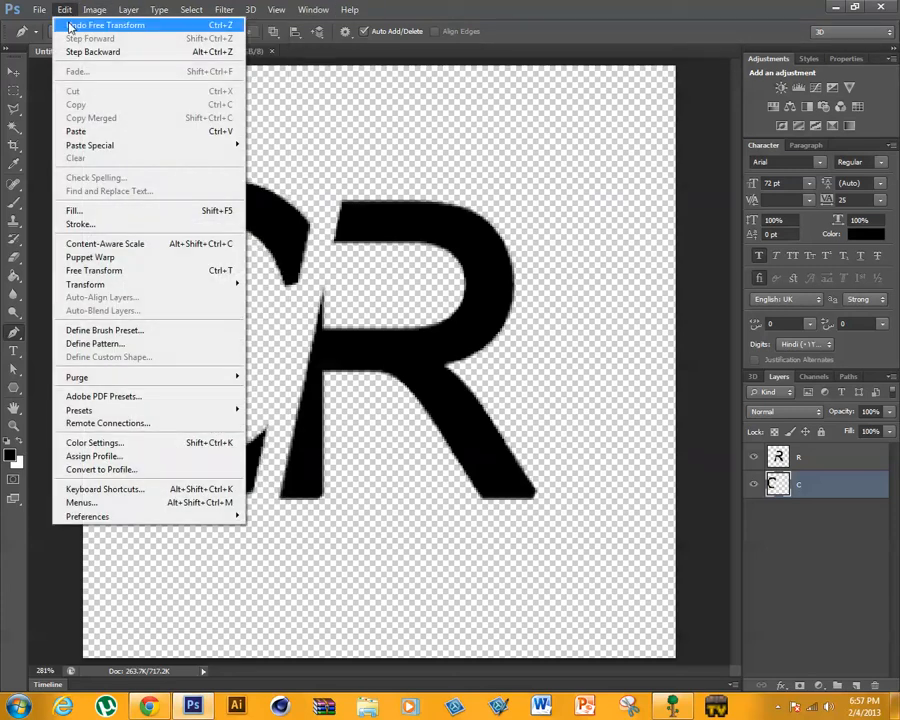
mouse_move(150, 290)
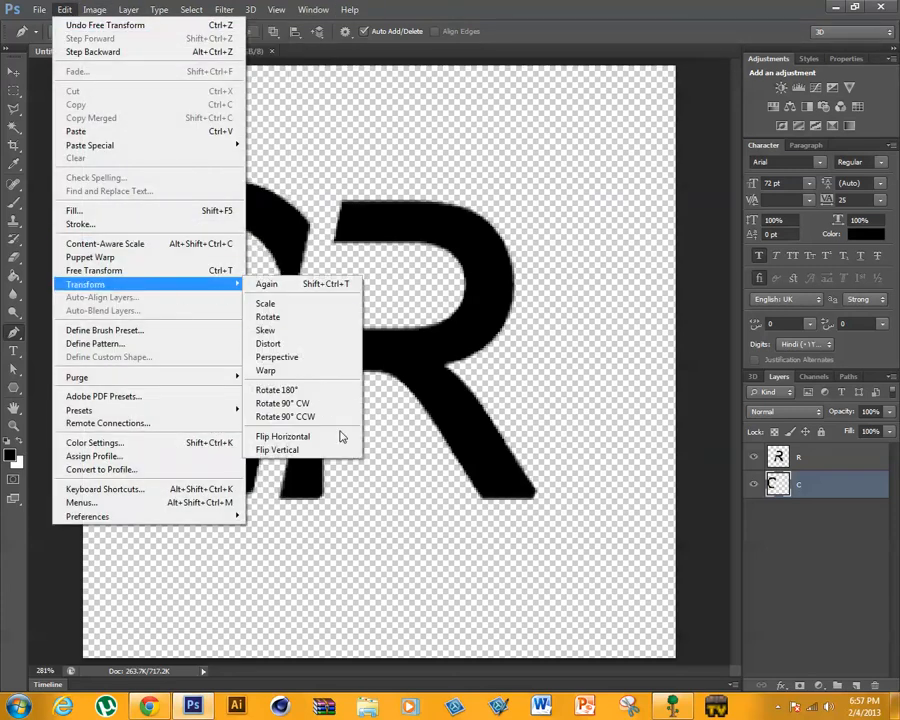
left_click(295, 369)
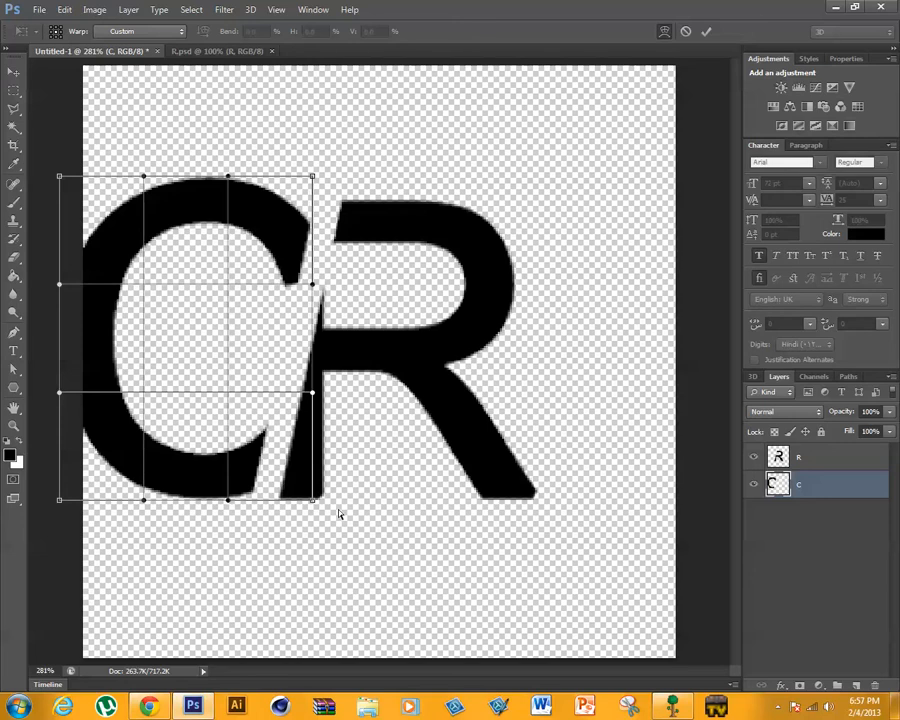
left_click_drag(313, 500, 336, 476)
mouse_move(313, 178)
left_mouse_down()
mouse_move(353, 170)
mouse_move(368, 155)
mouse_move(324, 155)
mouse_move(316, 177)
mouse_move(345, 132)
mouse_move(334, 170)
mouse_move(322, 169)
left_mouse_up()
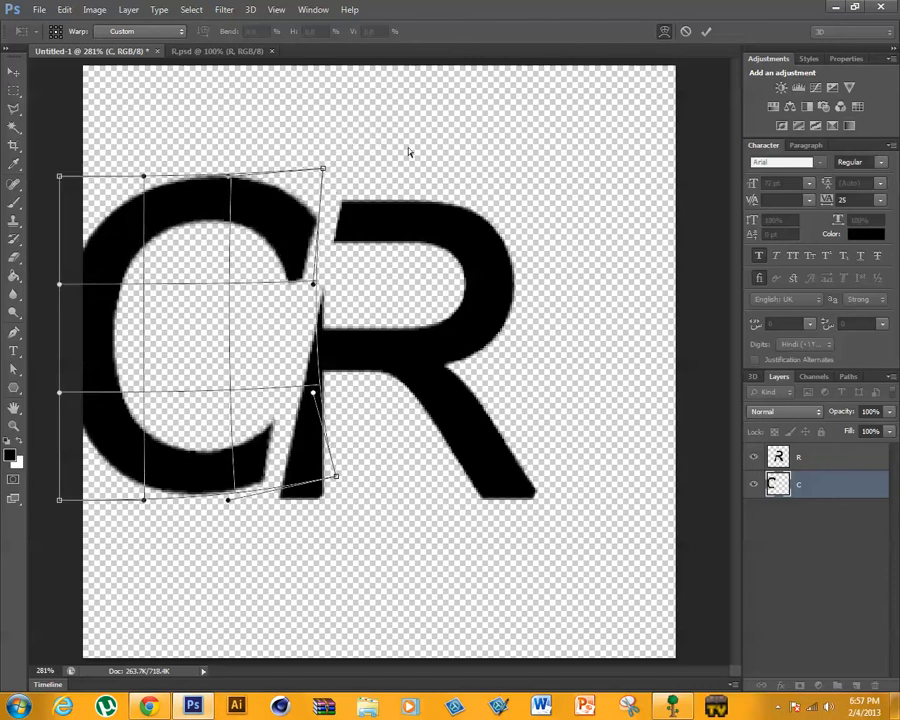
left_click(705, 31)
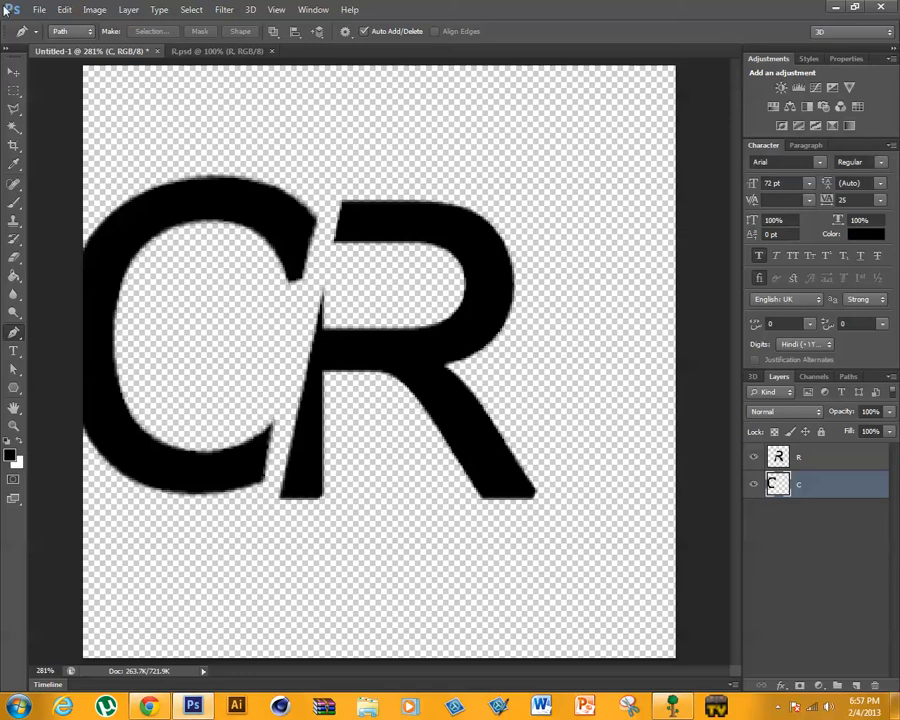
- Shift the R right on the canvas and reposition the C so that it lies fully inside the canvas beside the R
left_click(13, 75)
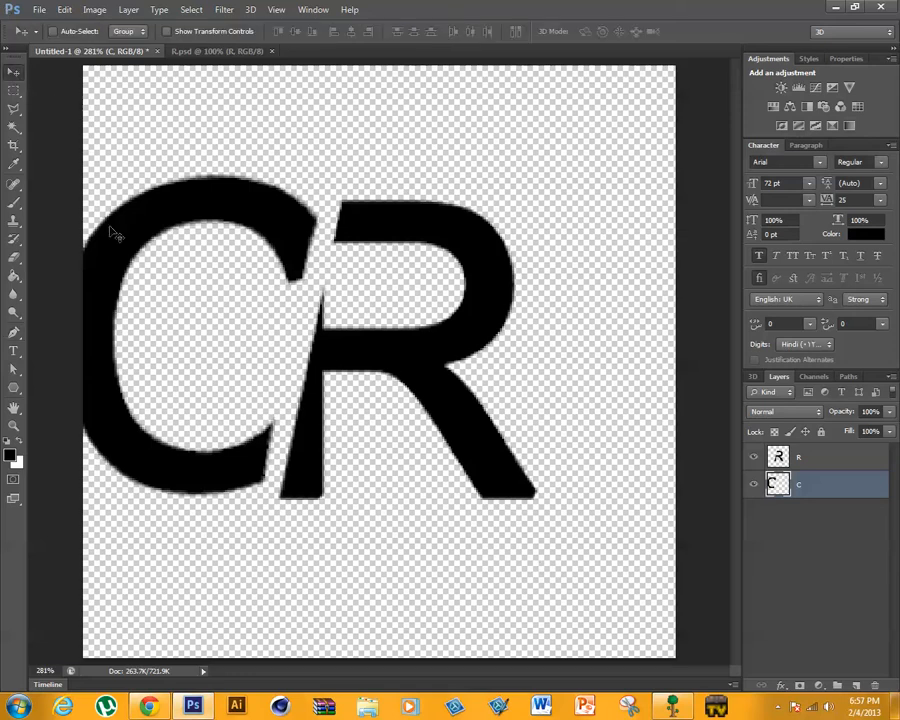
mouse_move(138, 269)
left_mouse_down()
mouse_move(175, 271)
mouse_move(148, 277)
left_mouse_up()
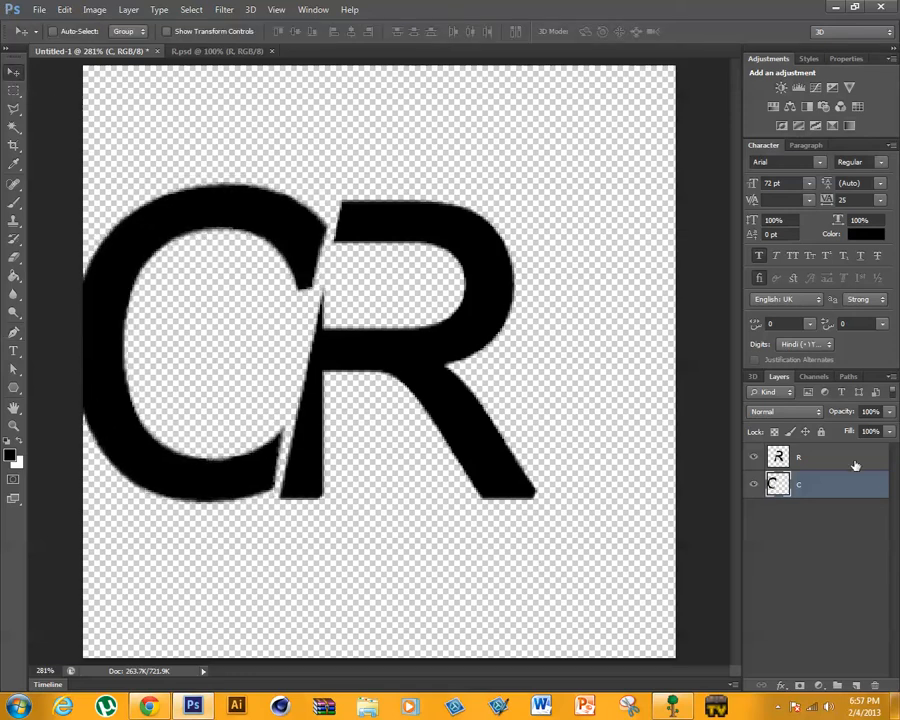
left_click_drag(427, 365, 503, 370)
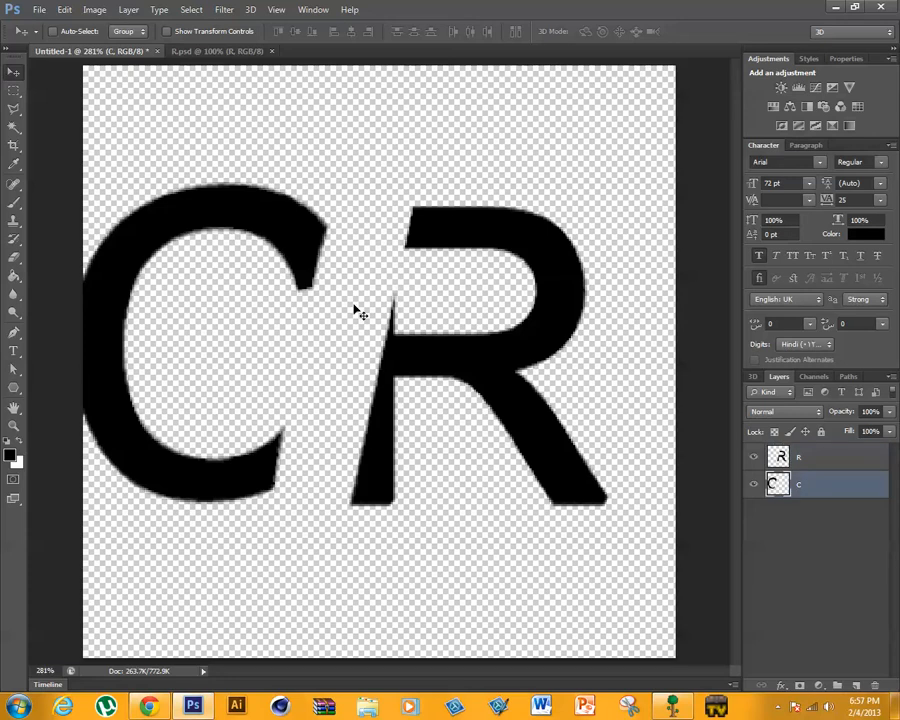
left_click_drag(302, 270, 348, 272)
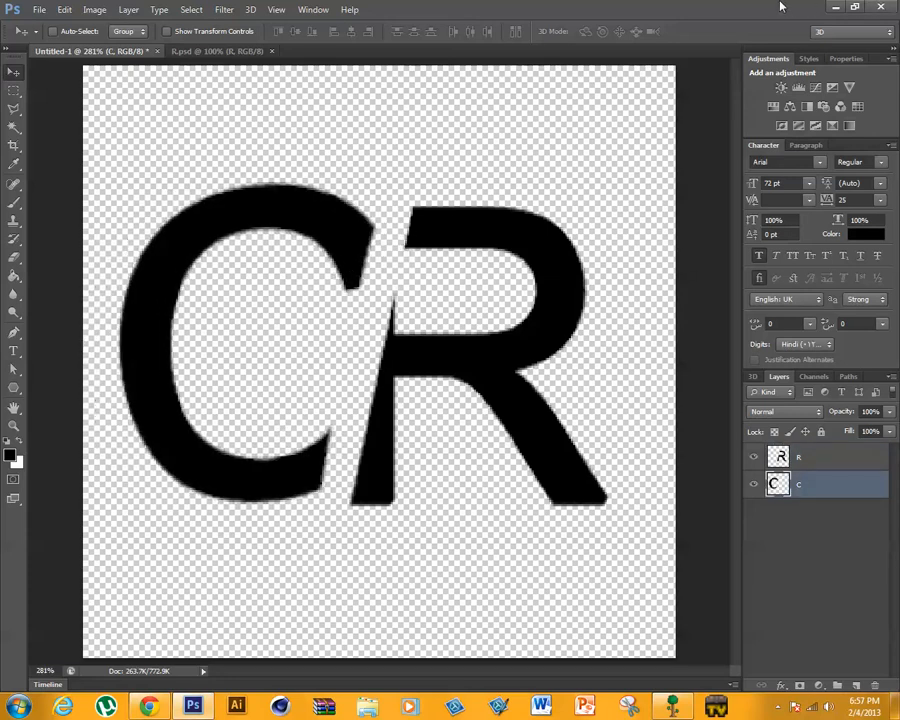
- Uncover the CREATIVE desktop wallpaper beside the document, compare its C and R with the drawn letters, and return to the full-size window
left_click(858, 7)
left_click_drag(719, 354, 725, 75)
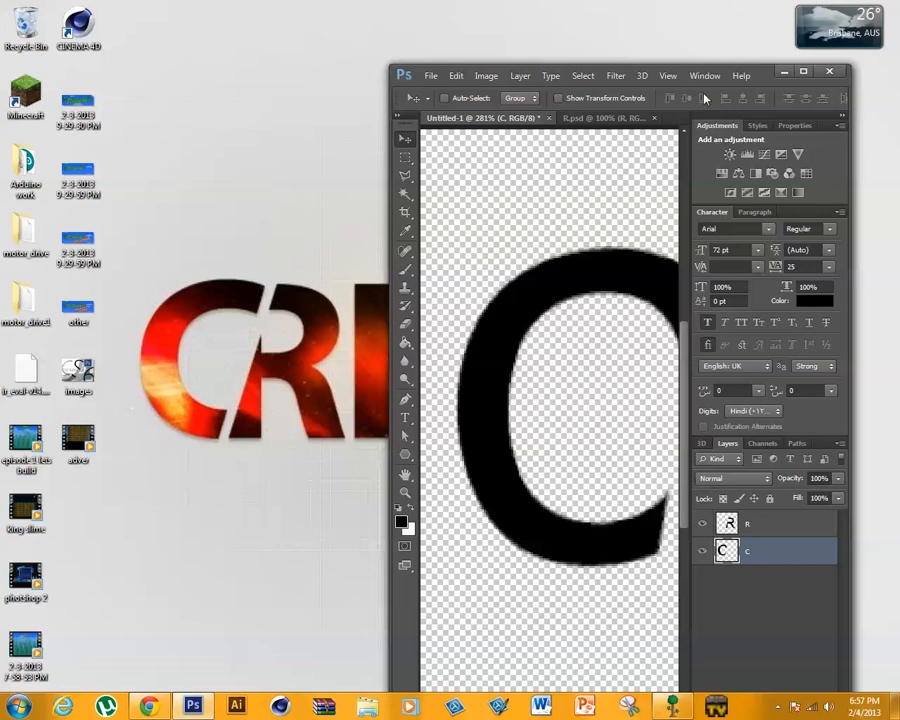
left_click_drag(847, 284, 895, 284)
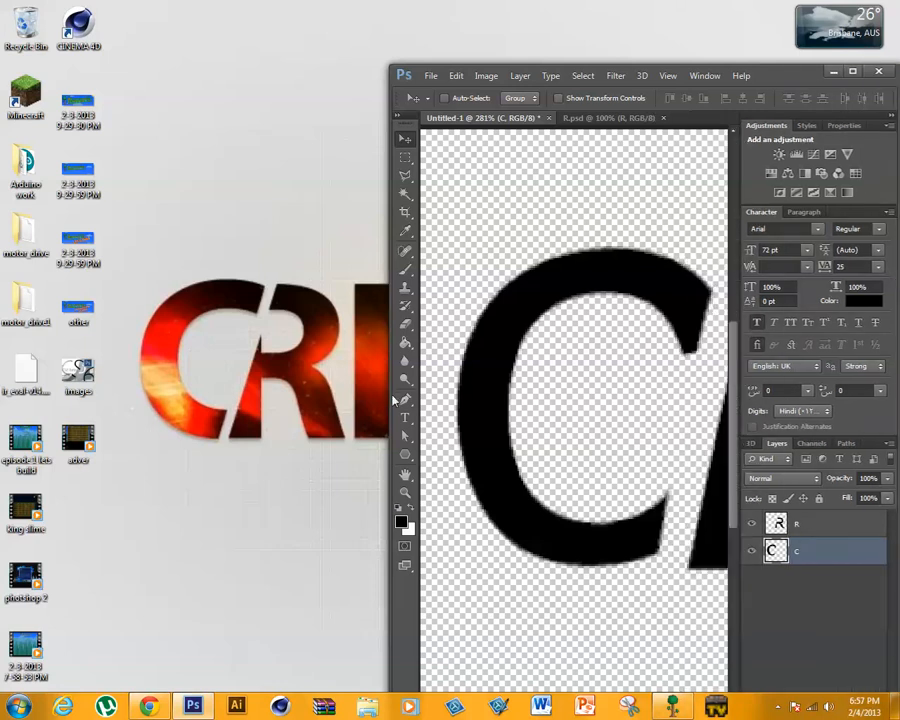
left_click_drag(384, 396, 356, 391)
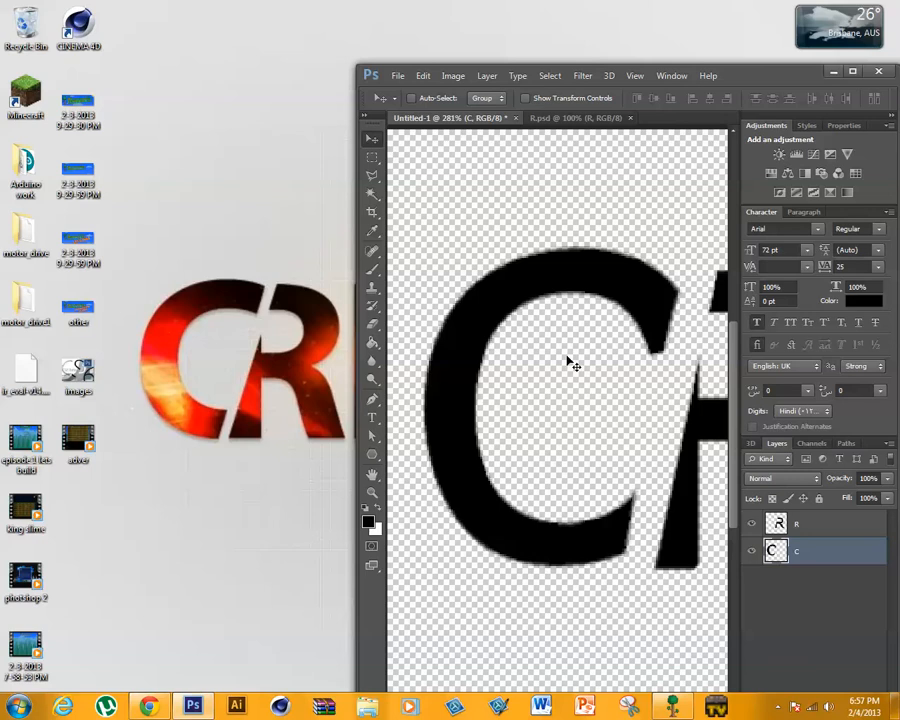
left_click(853, 72)
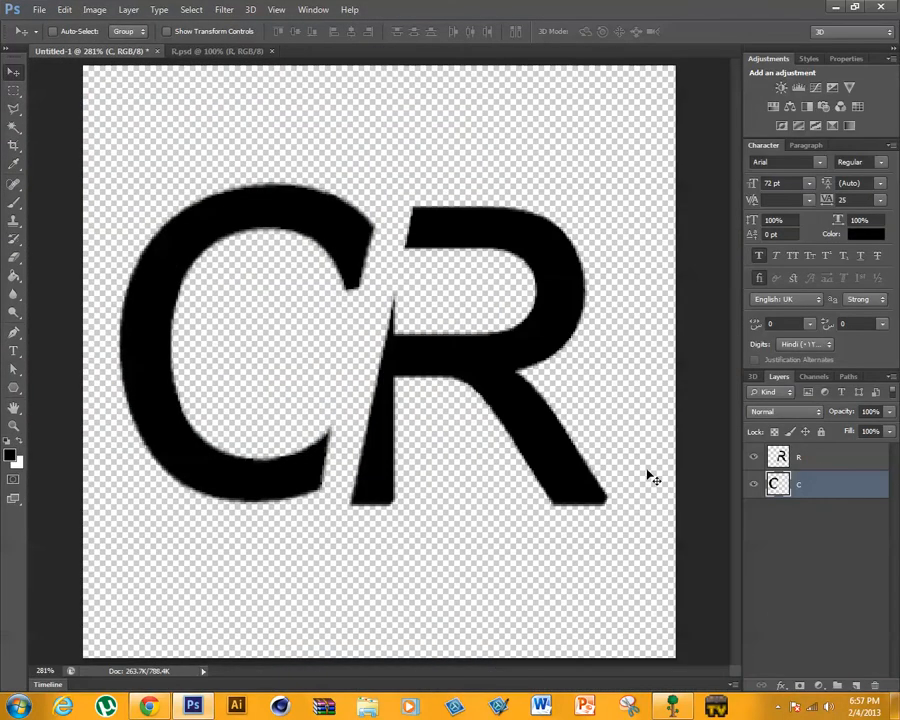
- Move the C about 0.42 cm right towards the R and stretch its height to about 105%
key("ctrl+t")
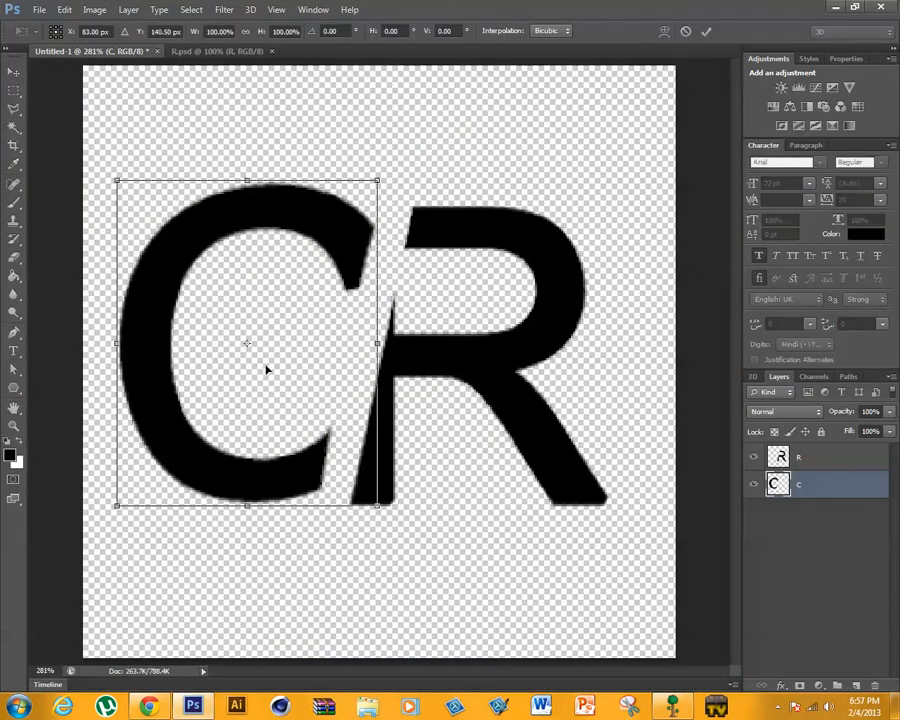
left_click_drag(266, 370, 289, 372)
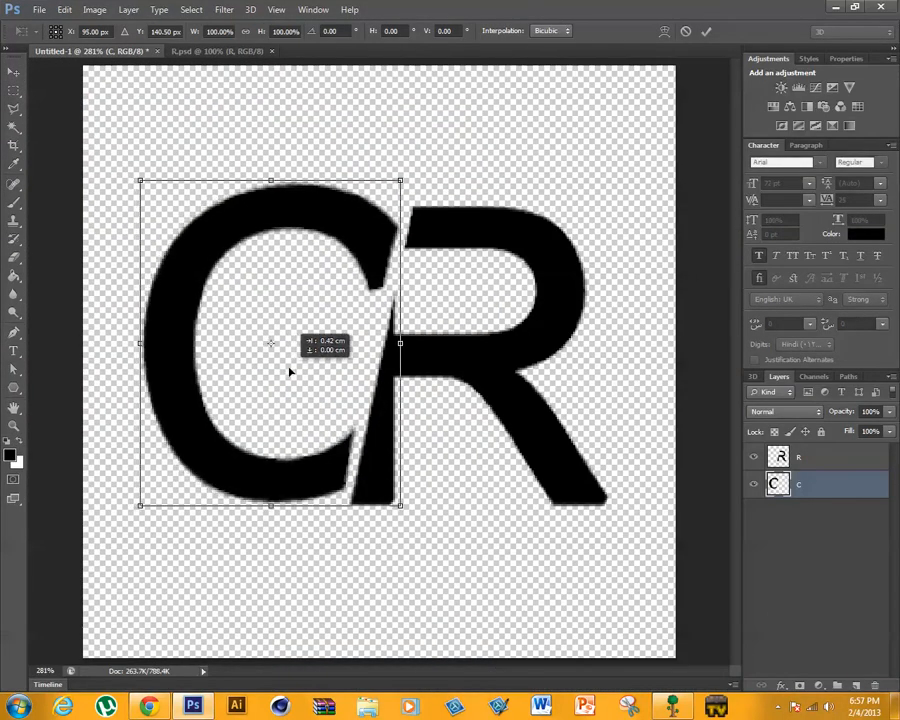
left_click_drag(271, 509, 271, 511)
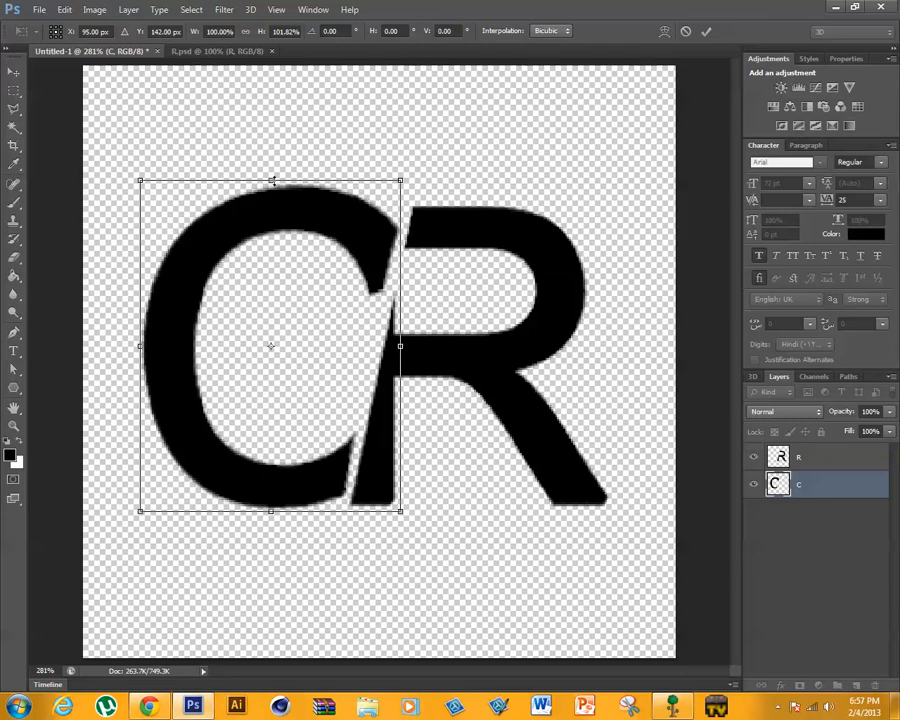
left_click_drag(272, 181, 272, 171)
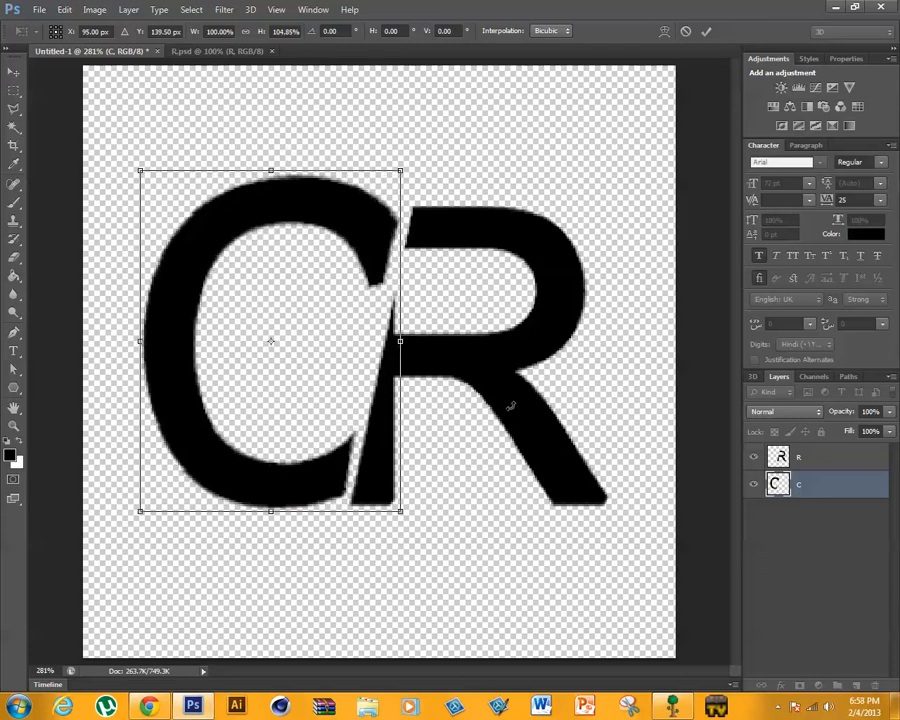
left_click(705, 31)
- Check the stretched C against the desktop wallpaper lettering once more and return to the full-size window
left_click_drag(743, 12, 695, 110)
left_click_drag(705, 16, 702, 111)
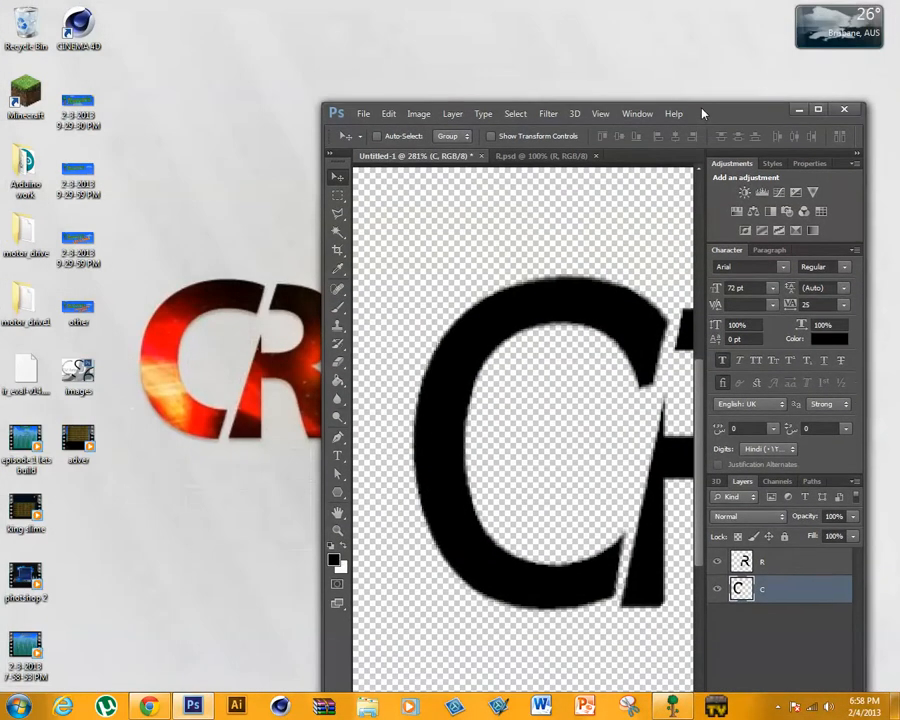
left_click(819, 110)
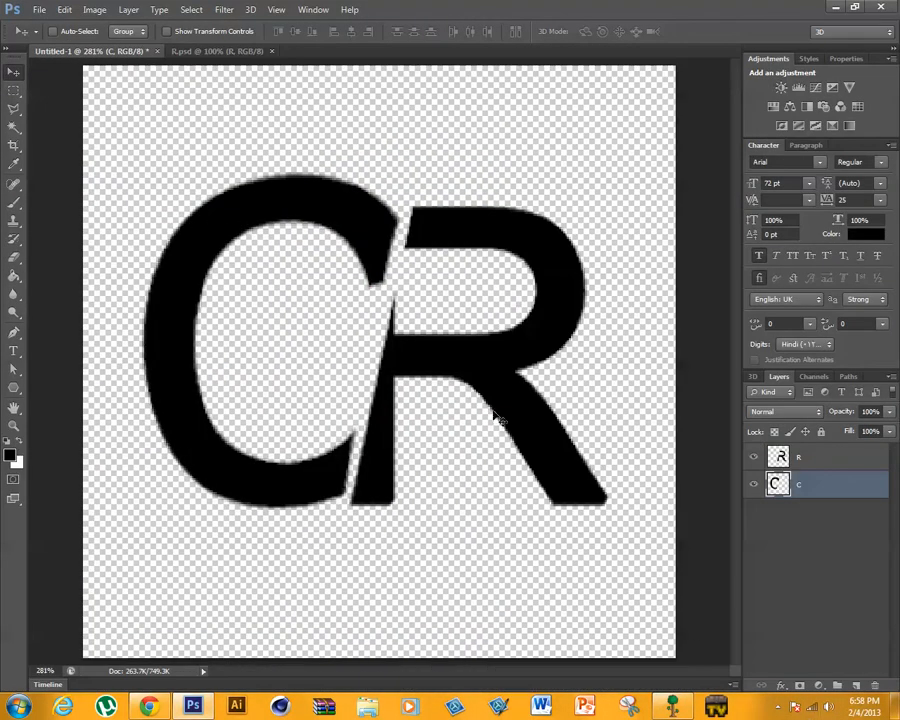
- Look at the R in R.psd, return to the Untitled-1 document, and delete its C layer
left_click(226, 51)
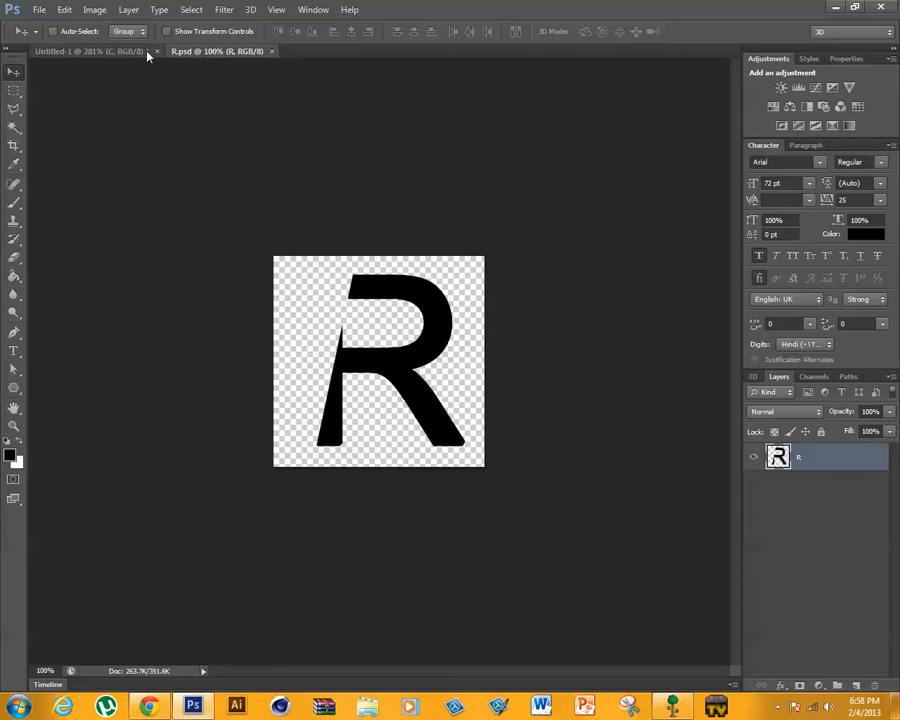
left_click(113, 52)
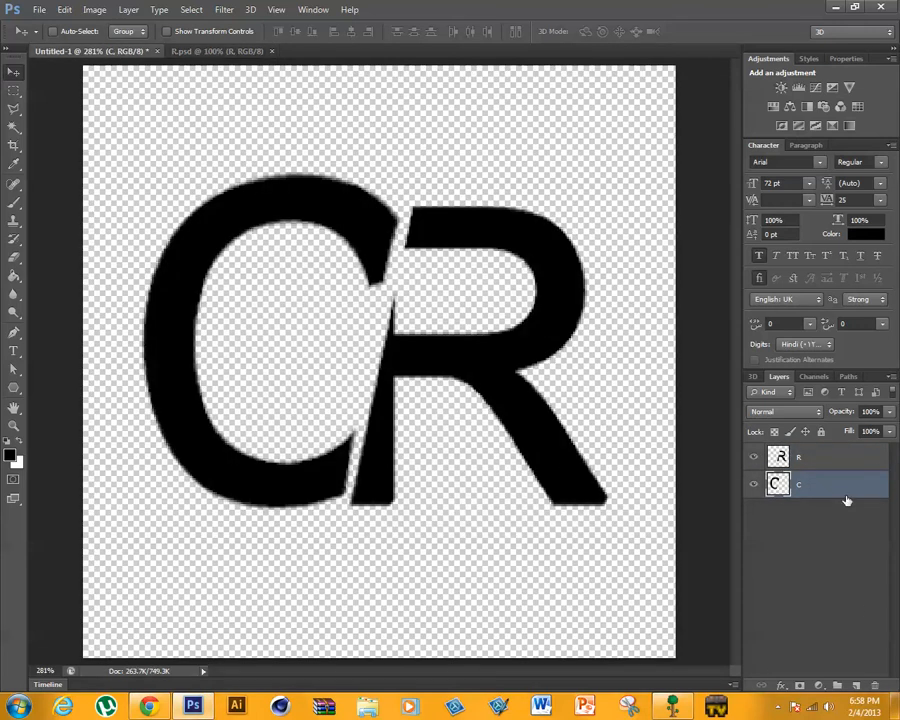
key("Delete")
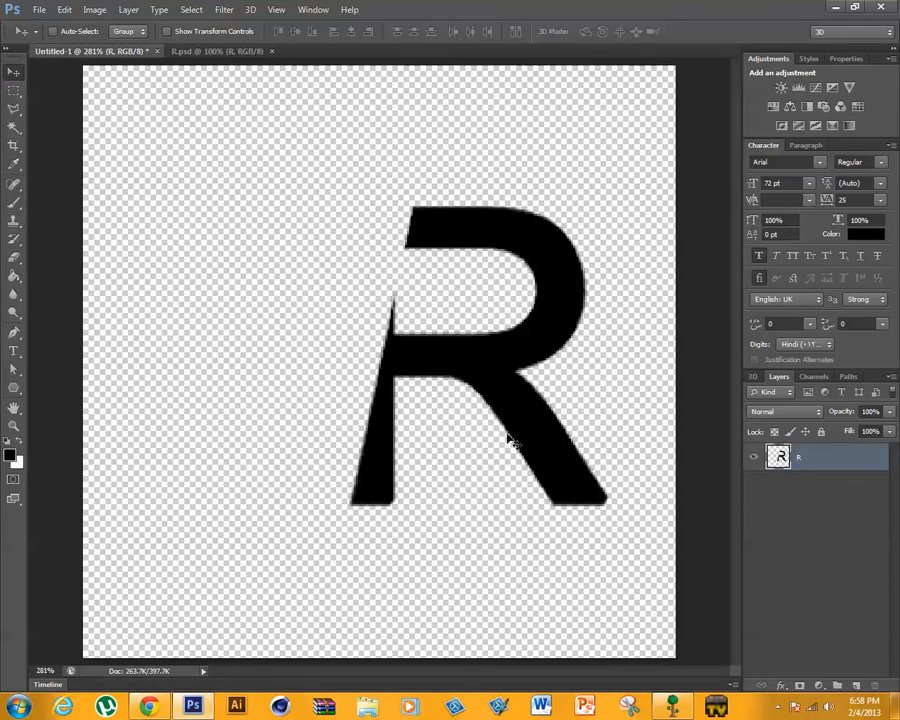
- Look at the R in R.psd and add a 72 pt Arial text C in the empty area beside the R in Untitled-1
left_click(210, 51)
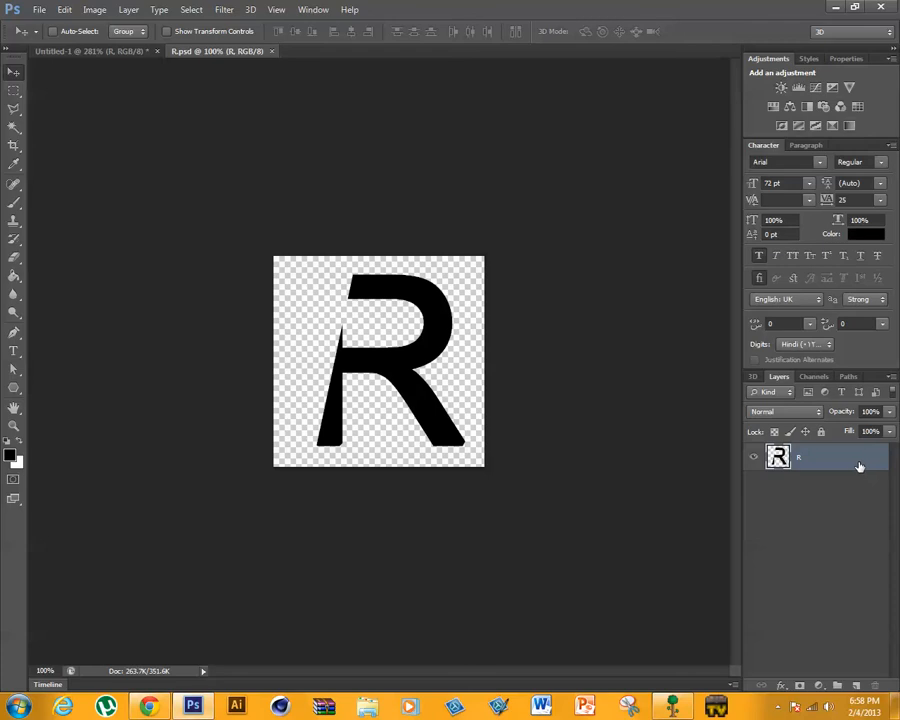
left_click(78, 51)
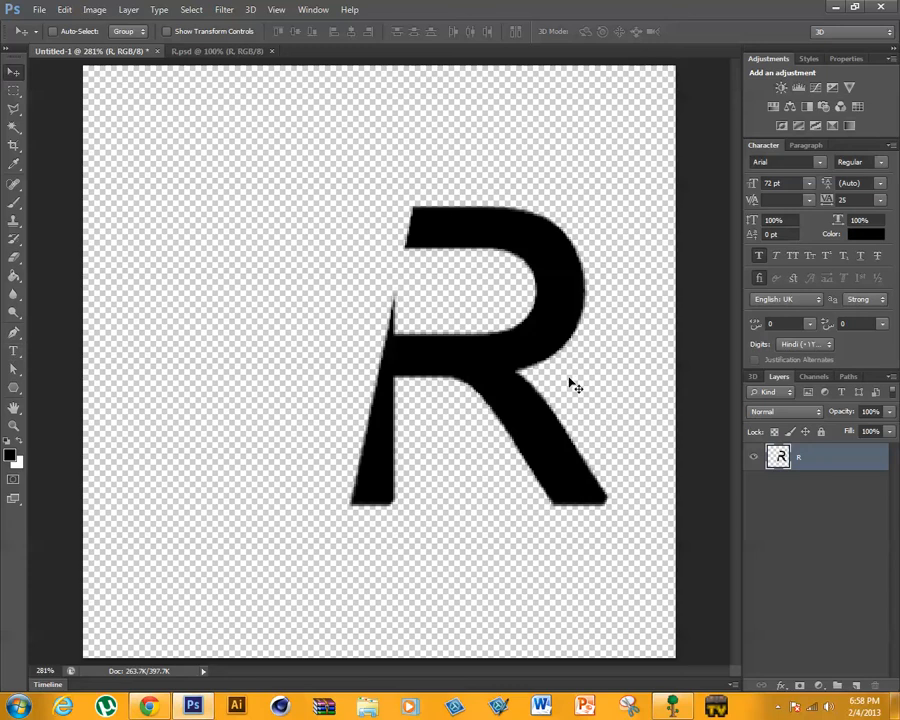
left_click(13, 353)
left_click(176, 370)
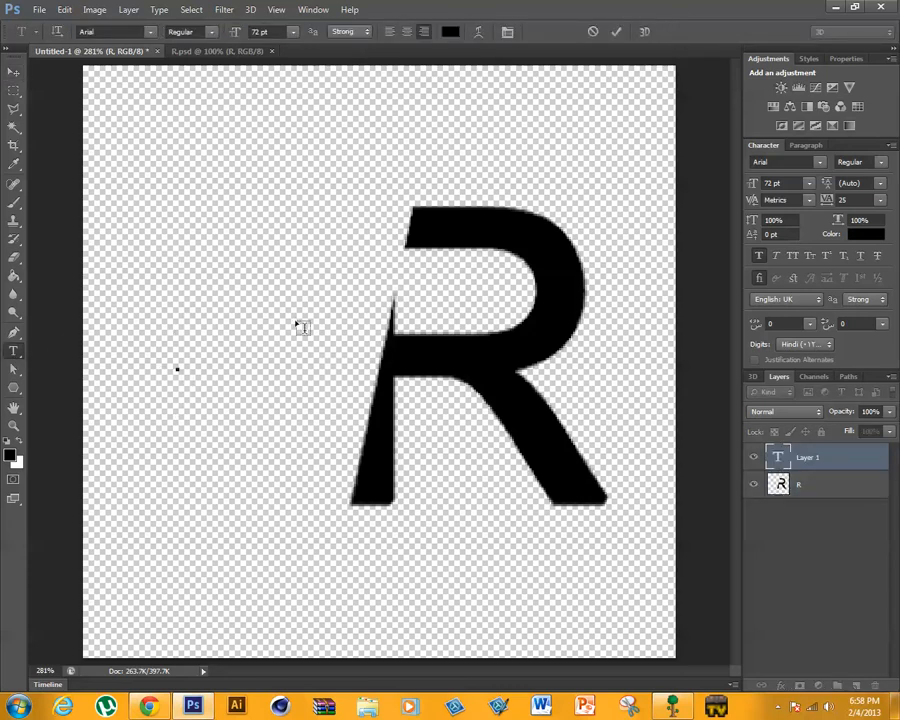
type("C")
left_click(613, 33)
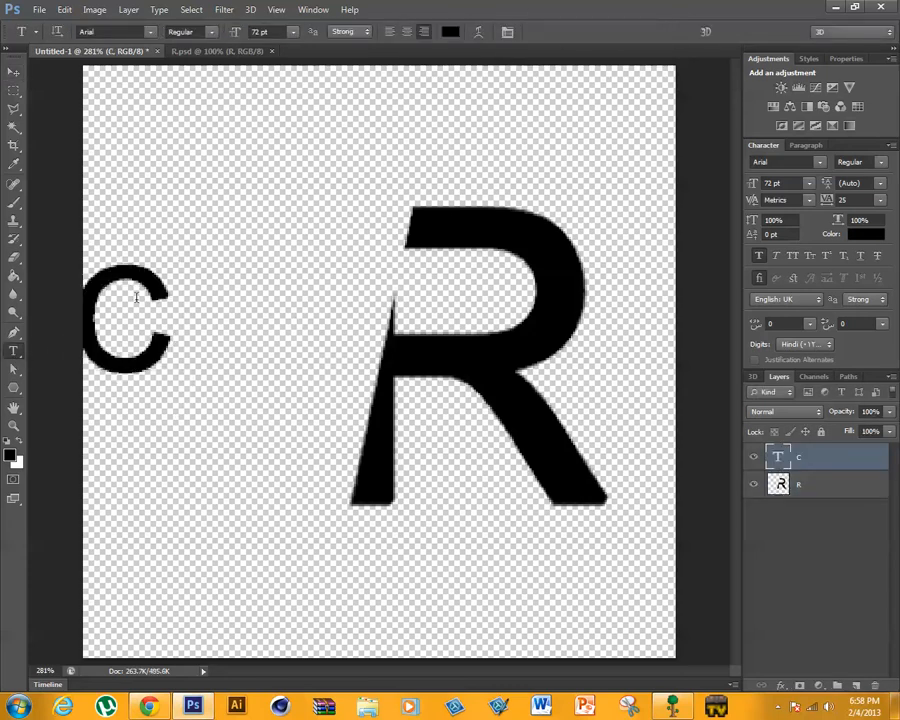
- Scale the C to about 278%, place it over the R, and show the rulers
left_click(12, 75)
left_click_drag(160, 295, 258, 375)
key("ctrl+t")
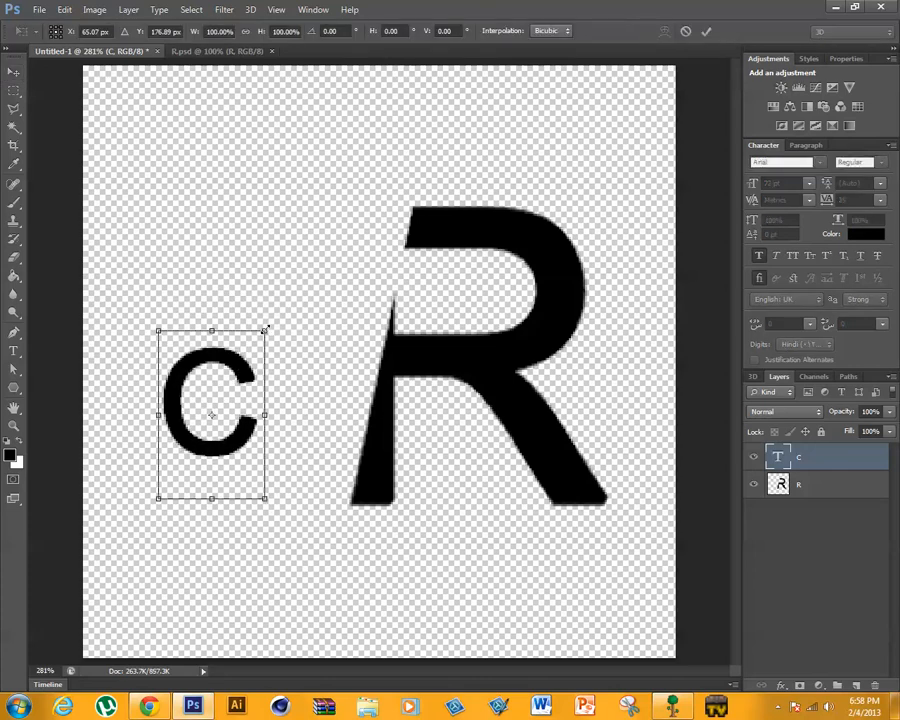
left_click_drag(265, 329, 491, 77)
left_click_drag(308, 369, 451, 480)
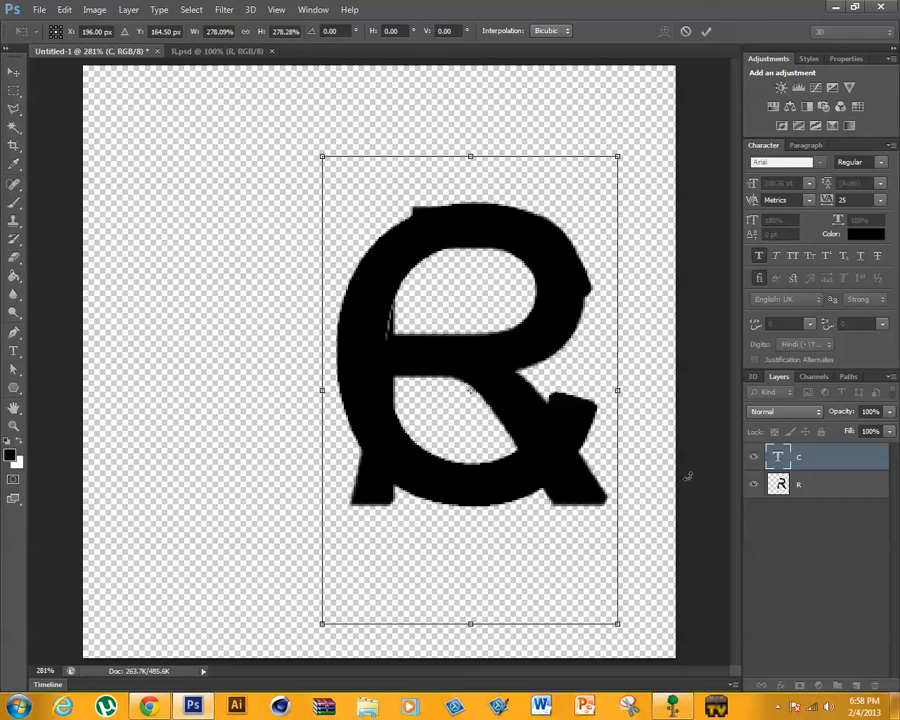
key("ctrl+r")
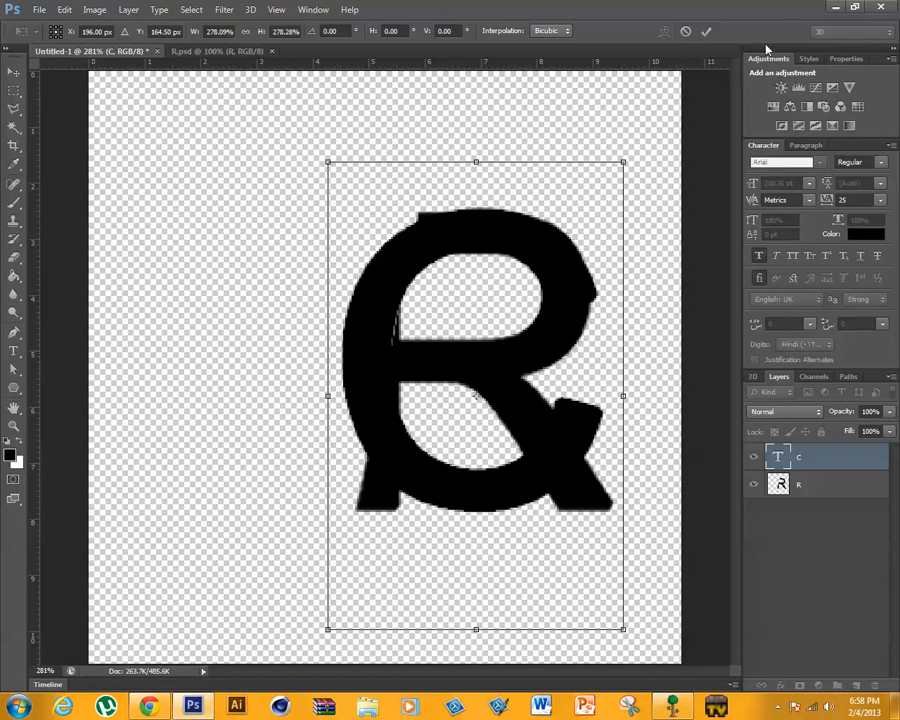
left_click(703, 33)
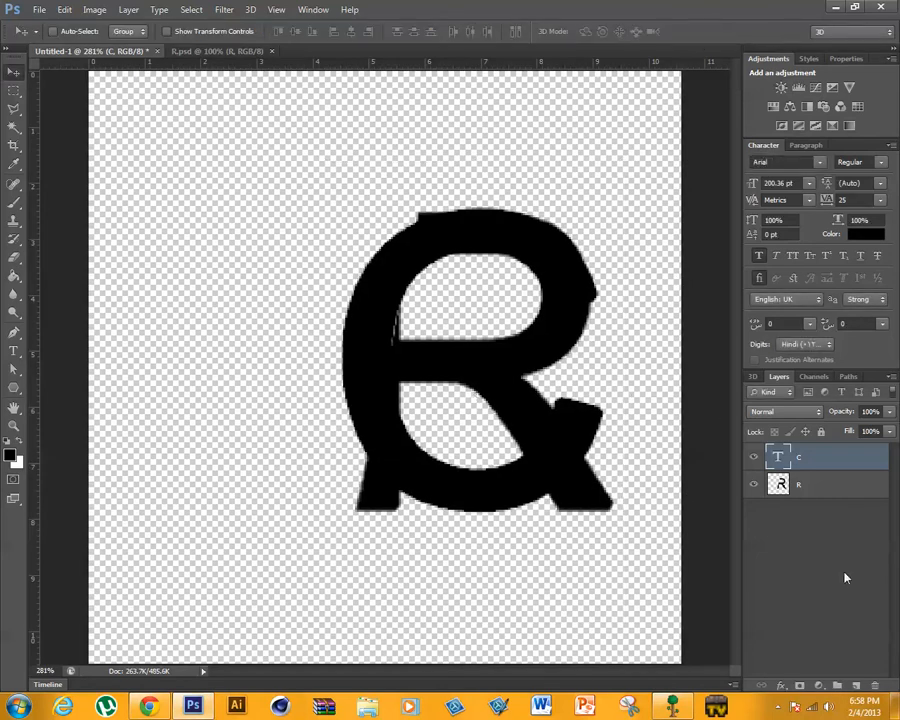
- Place two horizontal and two vertical guides along the edges of the R's bounding box
left_click(780, 486)
key("ctrl+t")
left_click_drag(506, 65, 502, 211)
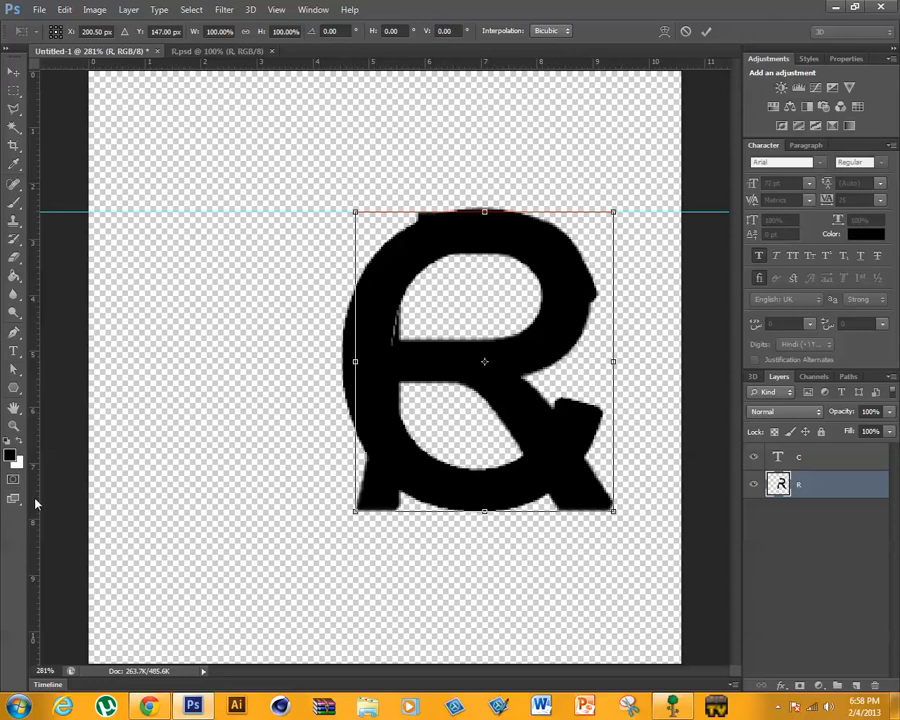
left_click_drag(35, 503, 355, 460)
left_click_drag(31, 516, 614, 491)
left_click_drag(514, 74, 526, 512)
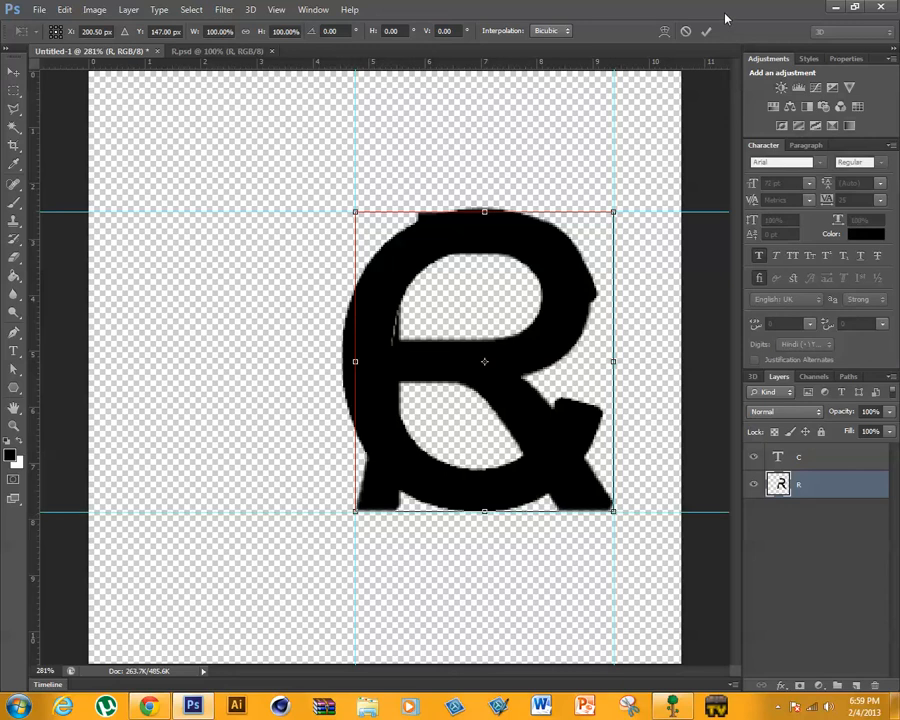
left_click(706, 31)
- Fit the C to the guides around the R by scaling its width to 102% and its height to about 99.16%
left_click(846, 460)
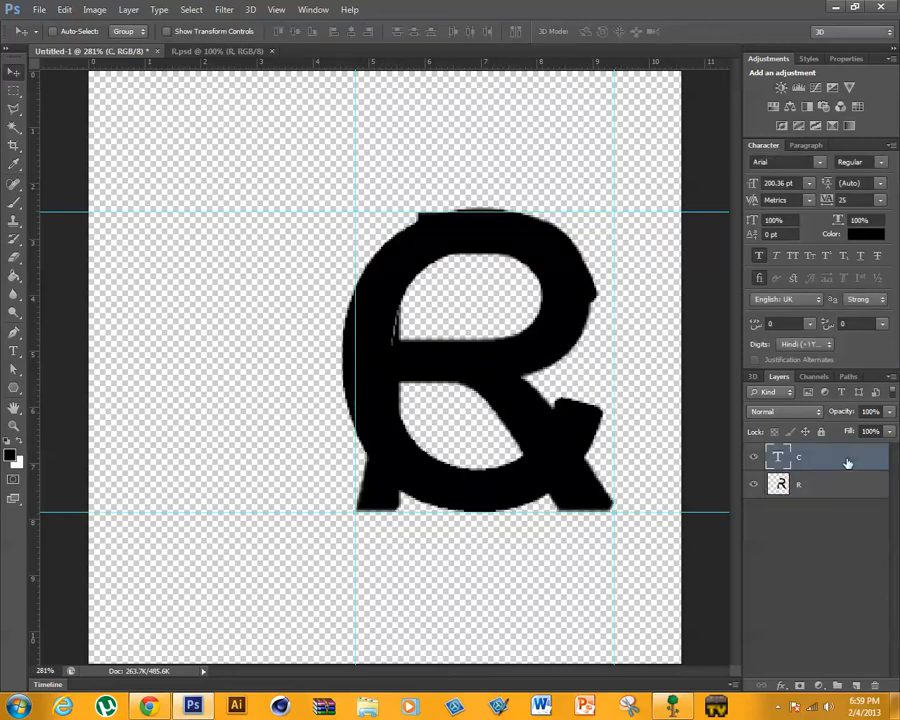
key("ctrl+t")
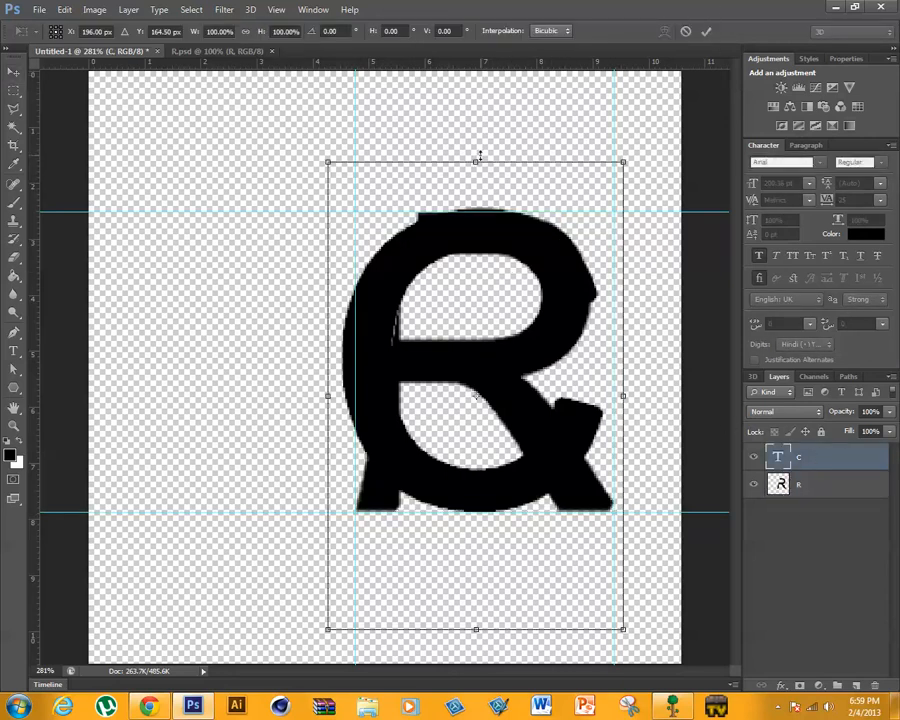
left_click_drag(480, 157, 498, 167)
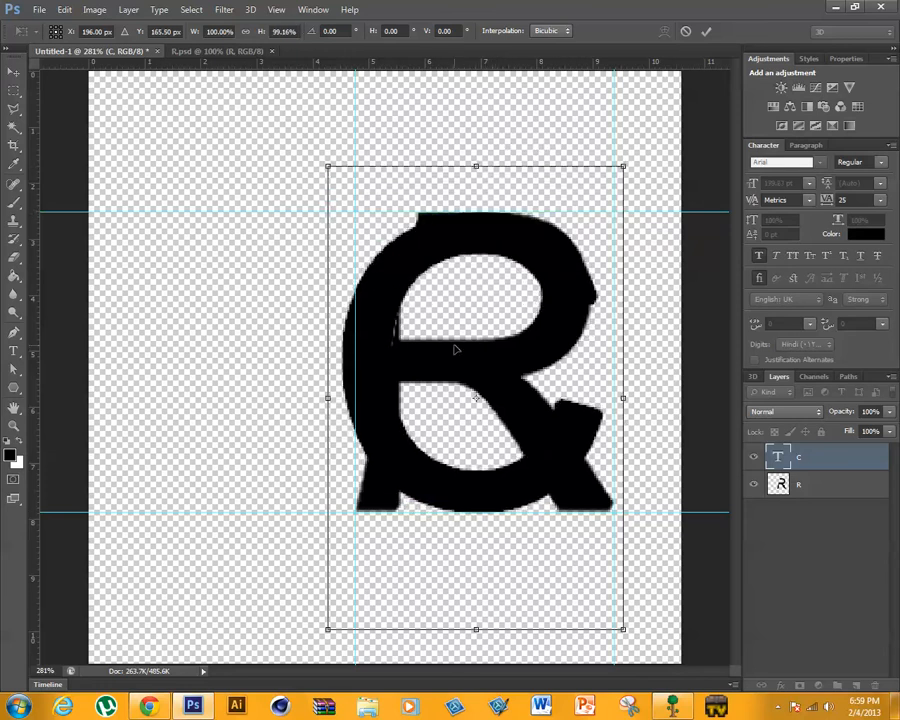
mouse_move(453, 350)
left_mouse_down()
mouse_move(476, 347)
mouse_move(465, 351)
left_mouse_up()
left_click_drag(634, 400, 640, 400)
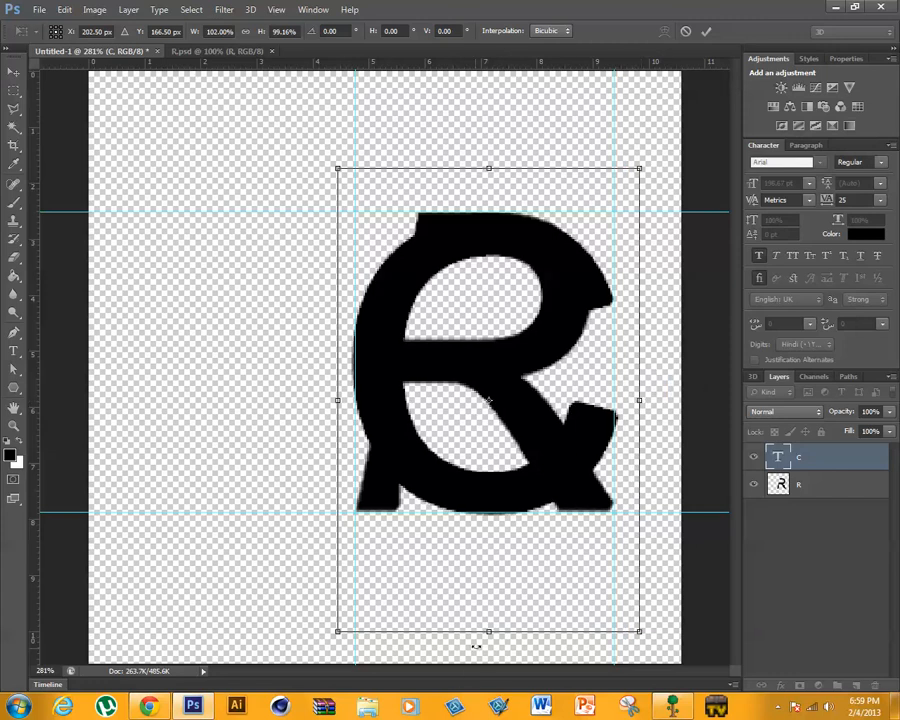
left_click(706, 33)
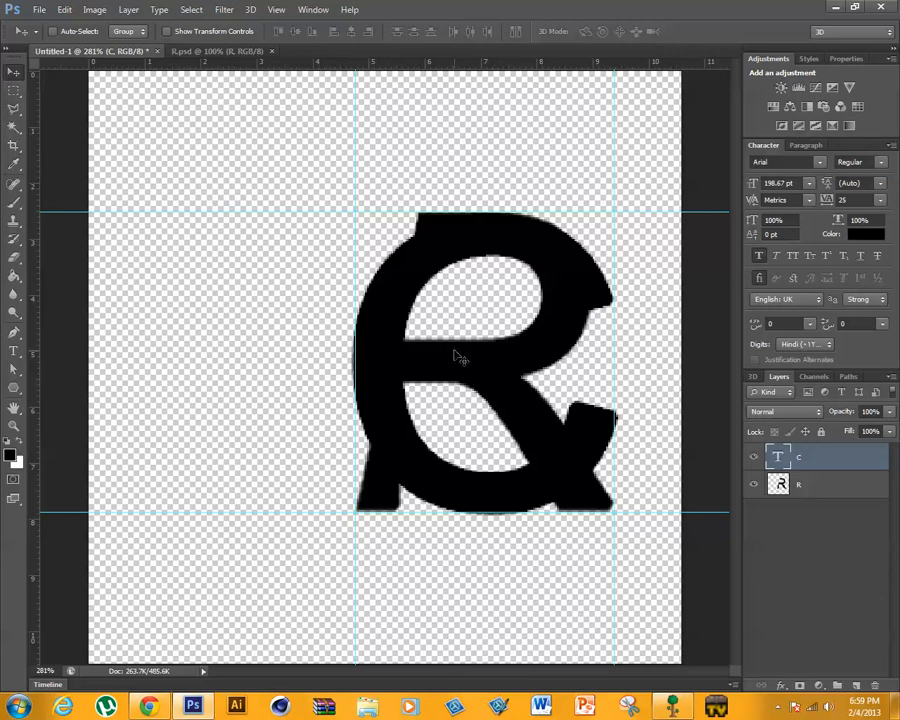
- Move the C horizontally to the left until it overlaps the R's slanted stem, at about X 132.75 px
key("ctrl+t")
key("Left")
key("Left")
key("Left")
key("Left")
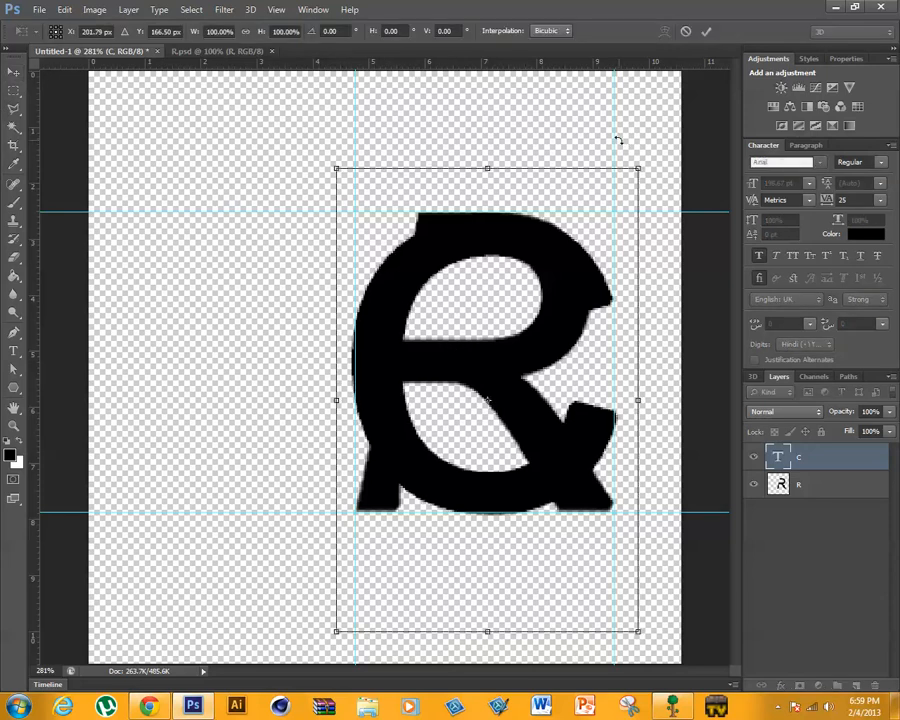
key("Left")
key("Left")
key("Left")
key("Left")
key("Left")
key("Left")
key("Left")
key("Left")
key("Left")
key("Left")
key("Left")
key("Left")
key("Left")
key("Left")
key("Left")
key("Left")
key("Left")
key("Left")
key("Left")
key("Left")
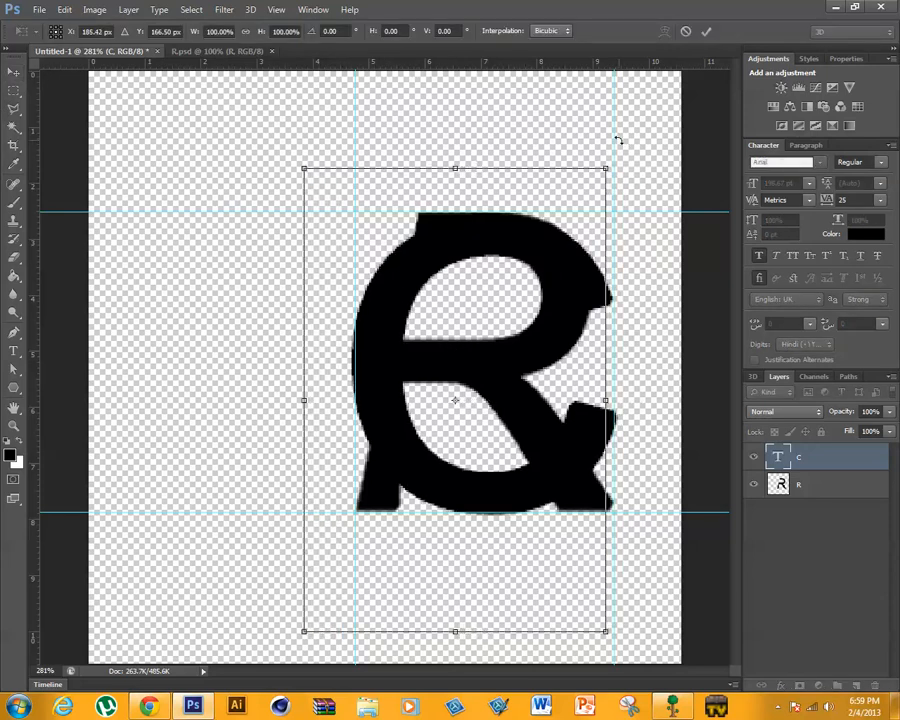
key("Left")
key("Left")
key("Left")
key("Left")
key("Left")
key("Left")
key("Left")
key("Left")
key("Left")
key("Left")
key("Left")
key("Left")
key("Left")
key("Left")
key("Left")
key("Left")
key("Left")
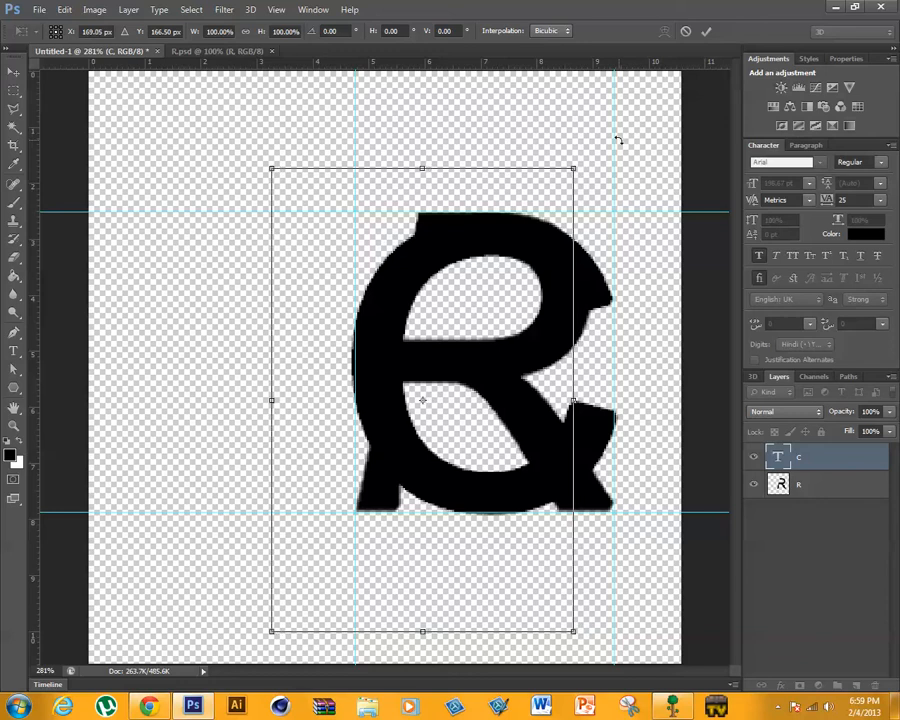
key("Left")
key("Left")
key("Left")
key("Left")
key("Left")
key("Left")
key("Left")
key("Left")
key("Left")
key("Left")
key("Left")
key("Left")
key("Left")
key("Left")
key("Left")
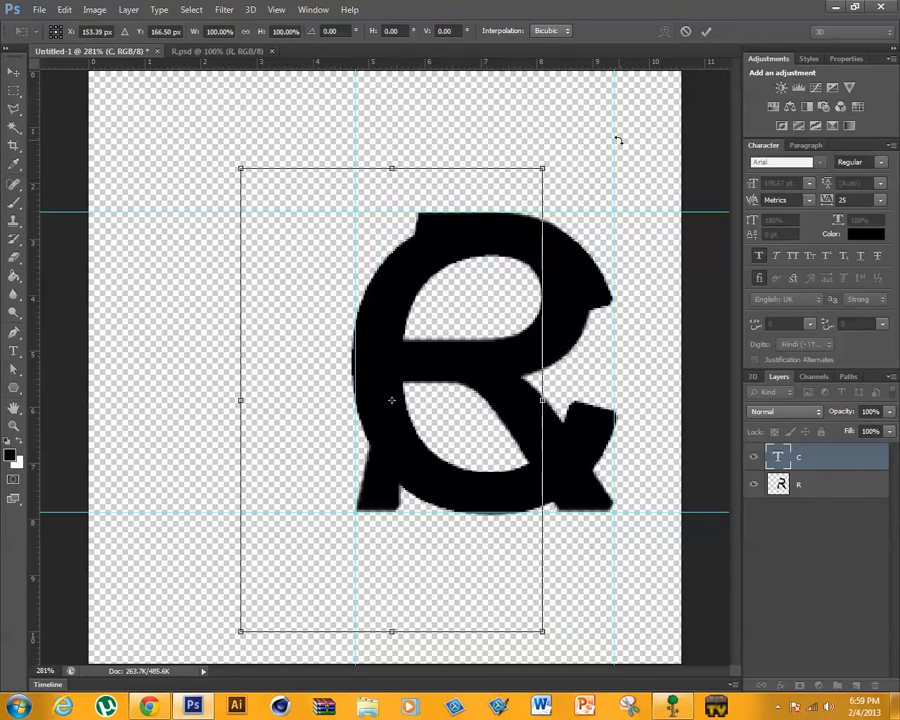
key("Left")
key("Left")
key("Left")
key("Left")
key("Left")
key("Left")
key("Left")
key("Left")
key("Left")
key("Left")
key("Left")
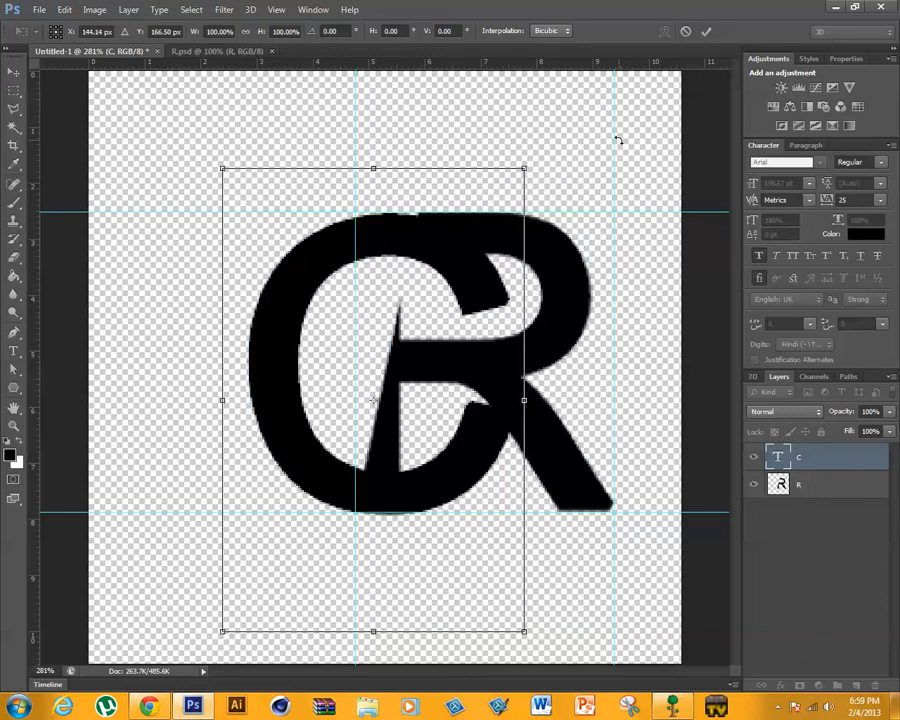
key("Left")
key("Left")
key("Left")
key("Left")
key("Left")
key("Left")
key("Left")
key("Left")
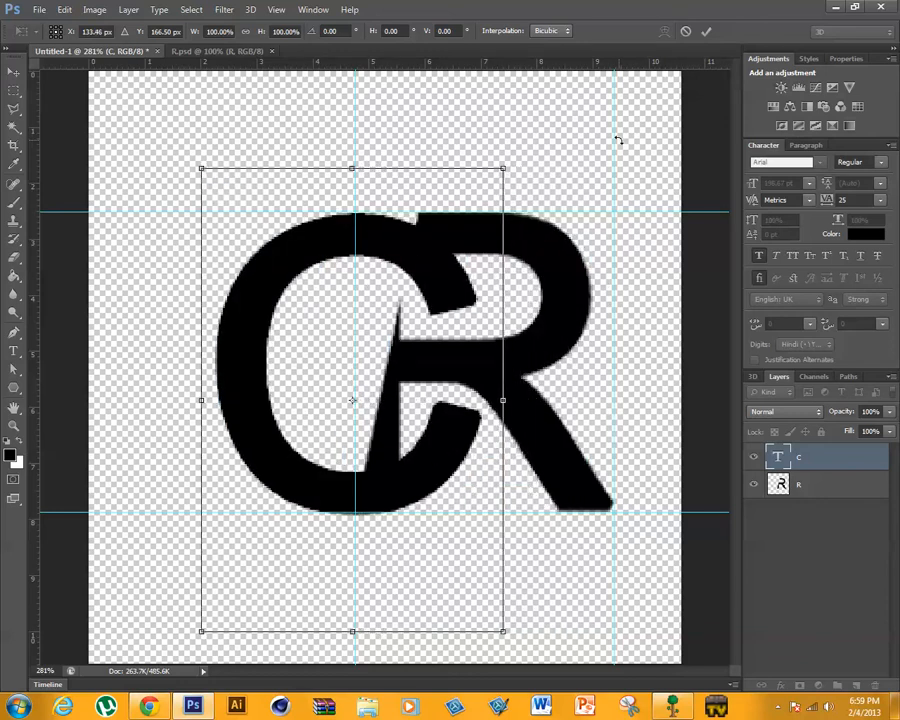
key("Right")
key("Right")
key("Right")
key("Right")
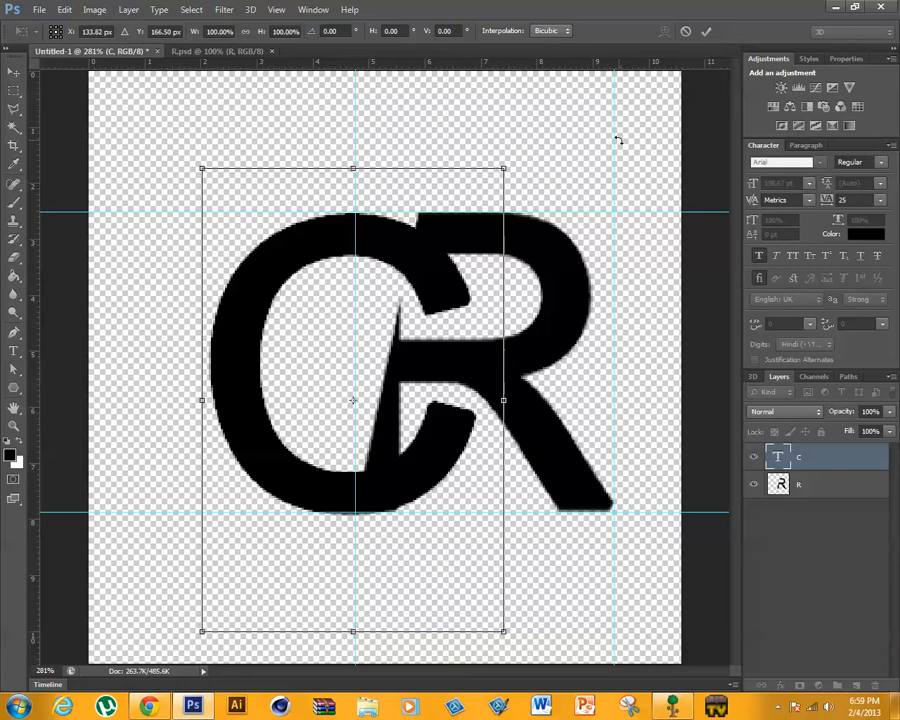
key("Right")
key("Right")
key("Right")
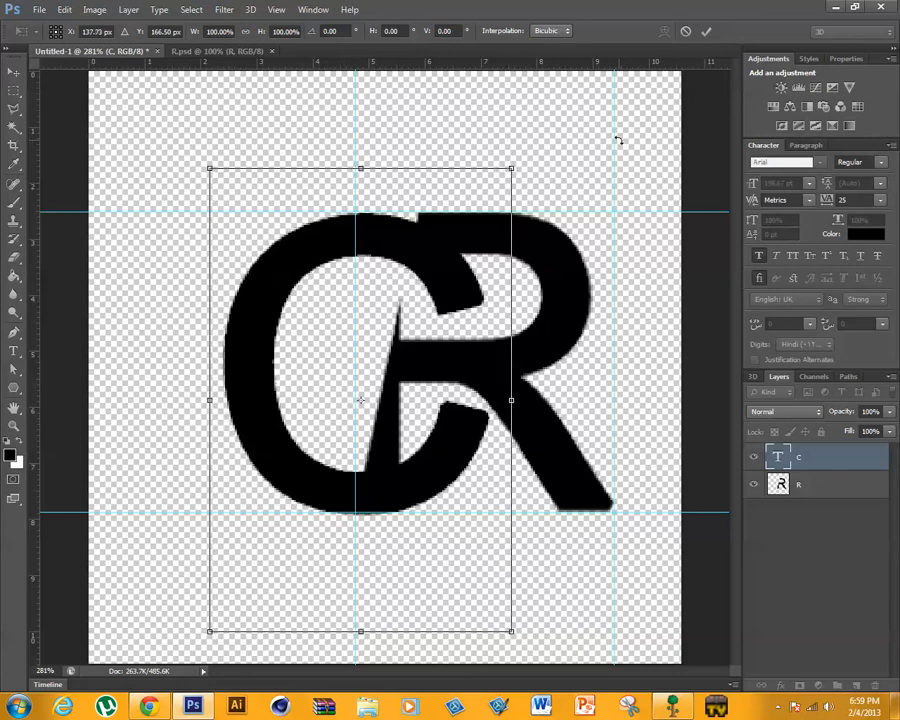
key("Right")
key("Left")
key("Left")
key("Left")
key("Left")
key("Left")
key("Left")
key("Left")
key("Left")
key("Left")
key("Left")
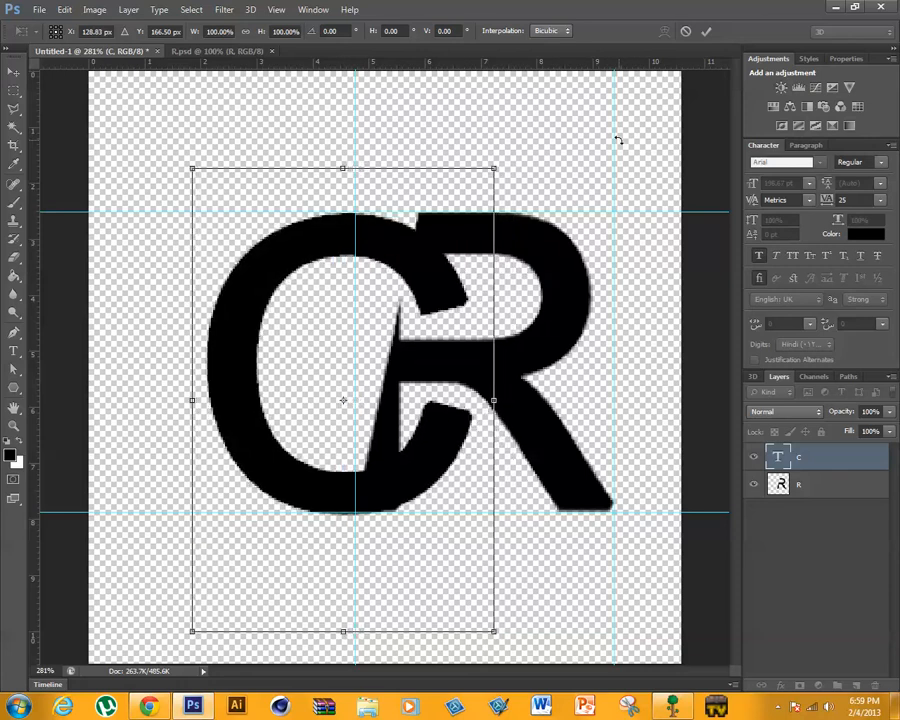
key("Left")
key("Left")
key("Left")
key("Left")
key("Left")
key("Left")
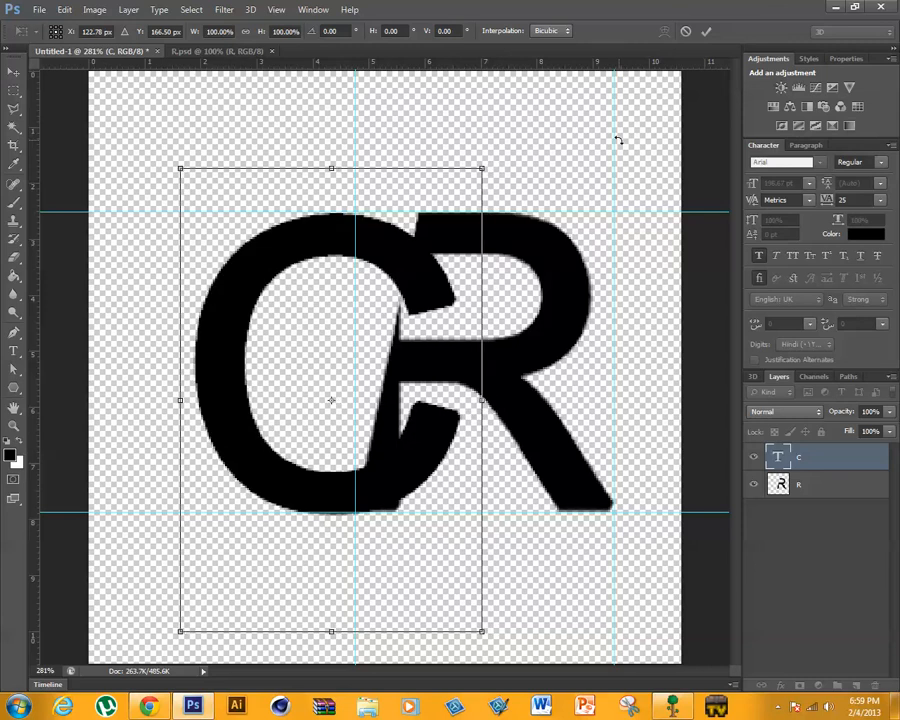
key("Right")
key("Right")
key("Right")
key("Right")
key("Right")
key("Right")
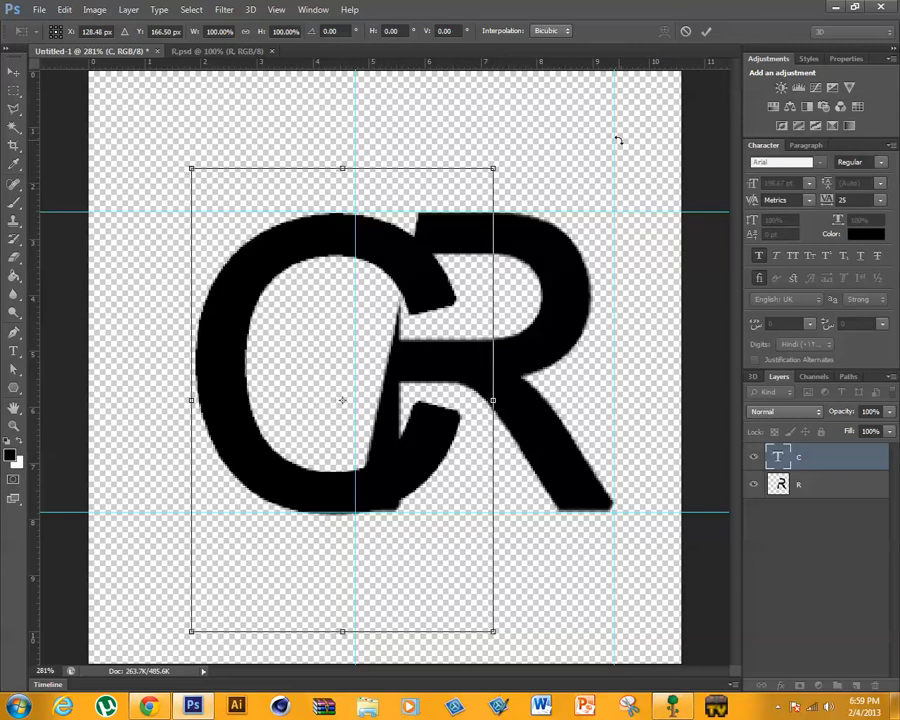
key("Right")
key("Right")
key("Right")
key("Right")
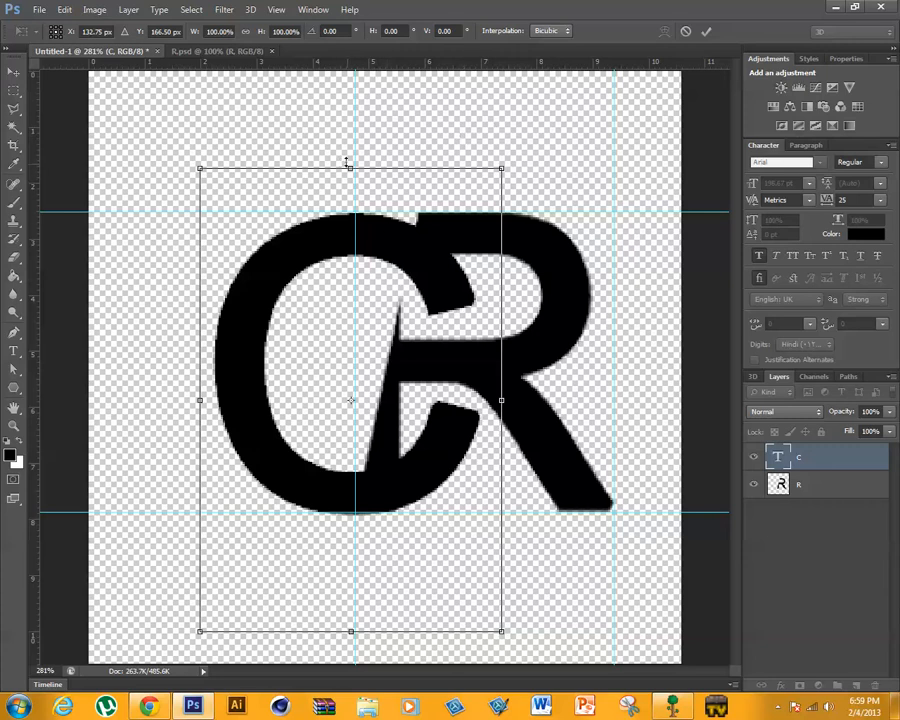
- Adjust the C's height to about 100.43% so its upper edge meets the top guide
left_click_drag(351, 164, 349, 151)
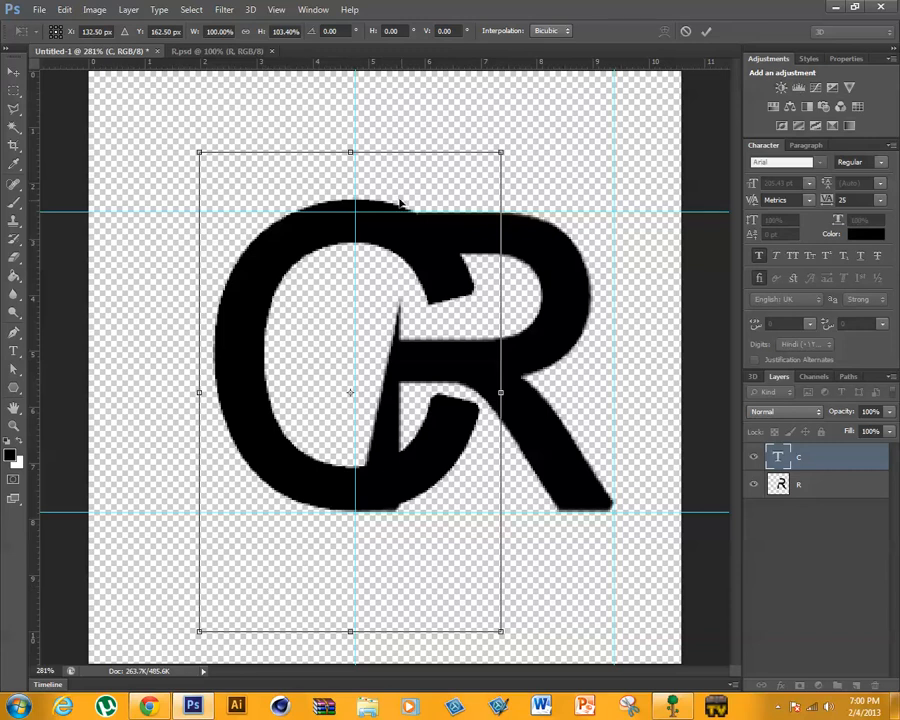
left_click_drag(361, 151, 351, 167)
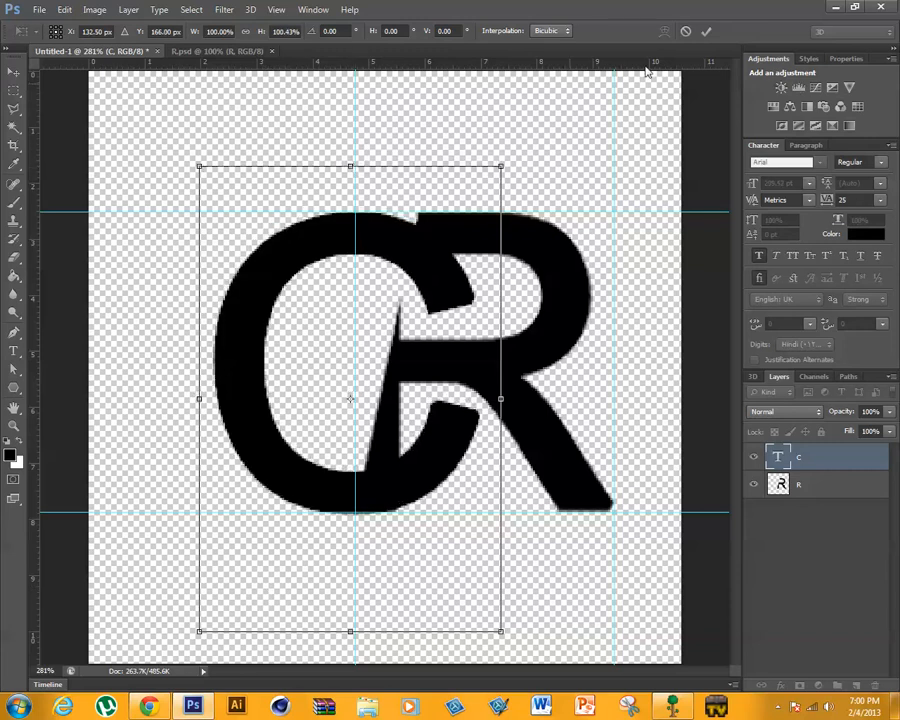
left_click(706, 32)
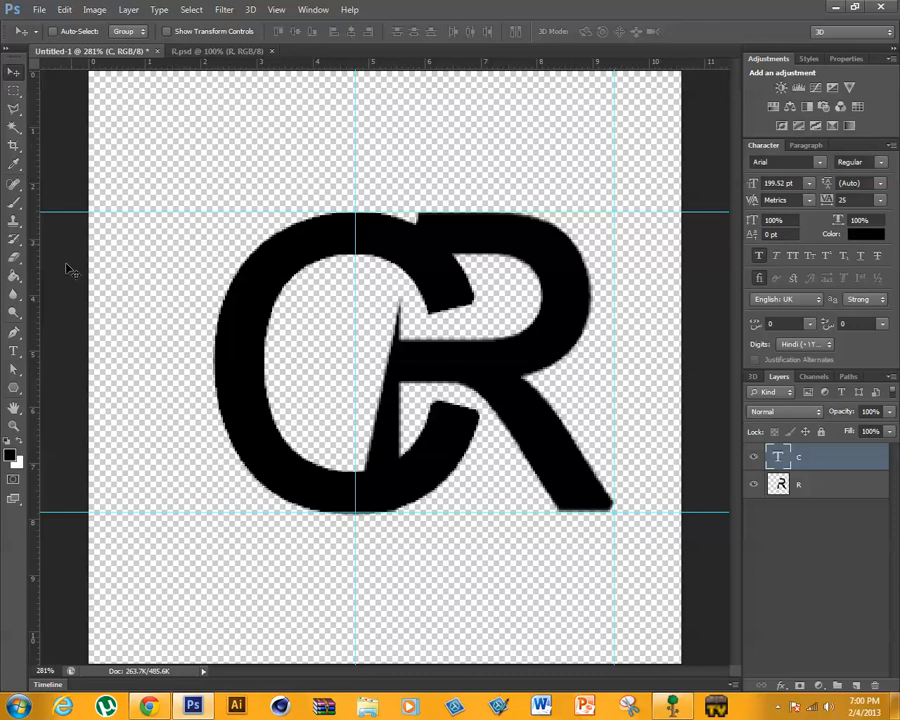
- Draw a closed Pen path along the R's slanted cut, enclosing the part of the C that overlaps the R
left_click(13, 332)
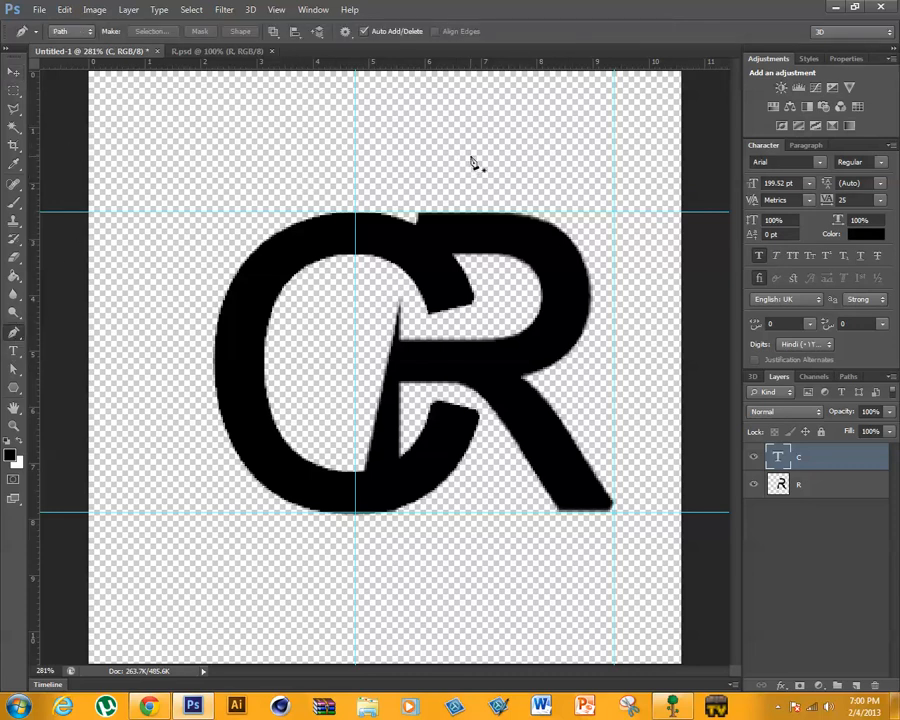
left_click(432, 146)
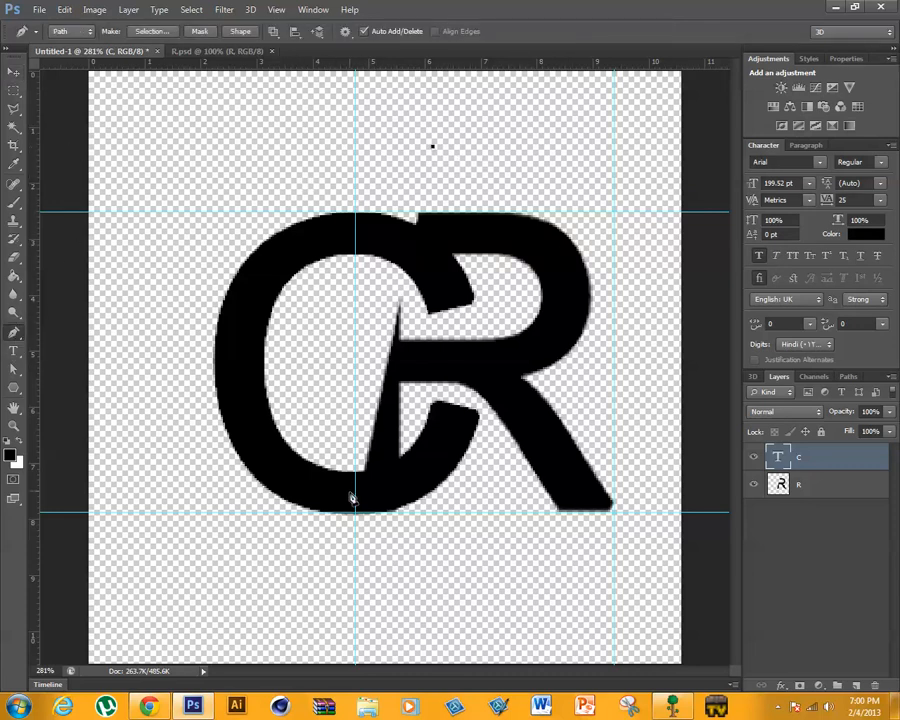
left_click(347, 572)
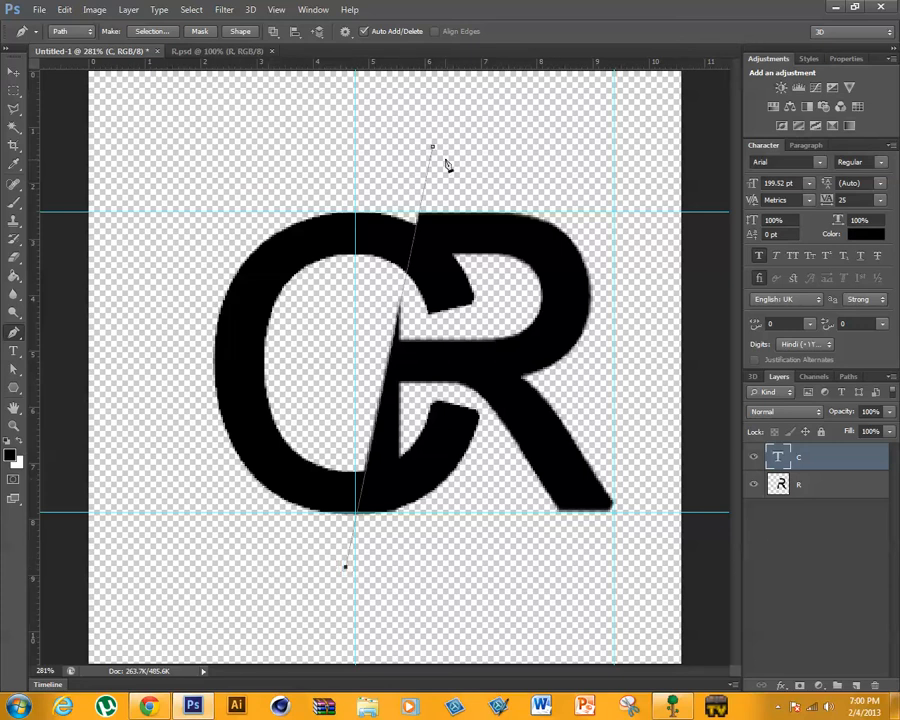
left_click_drag(345, 567, 452, 561)
left_click(507, 538)
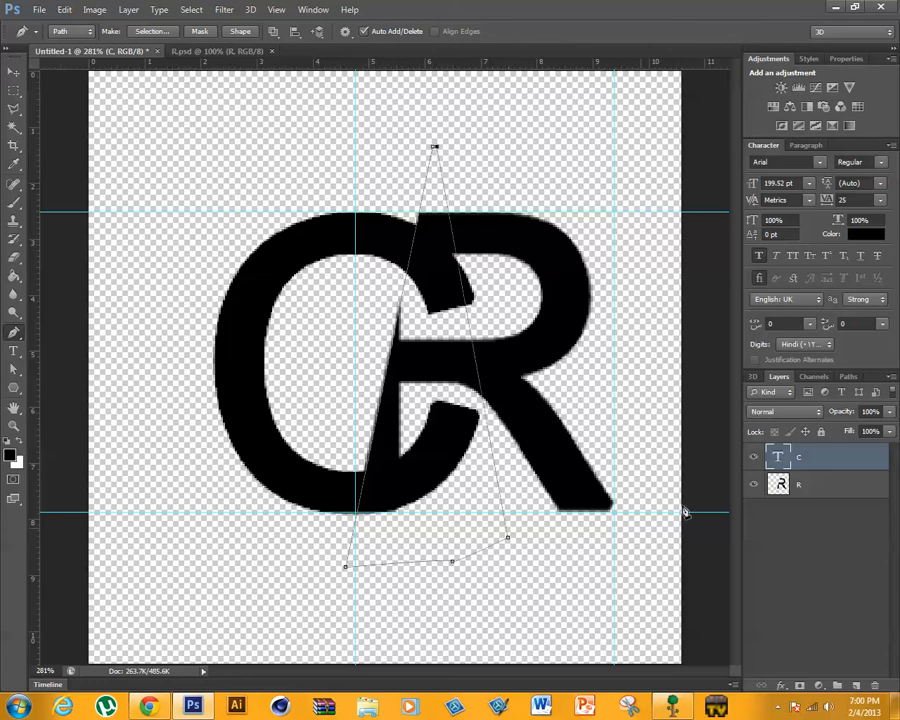
- Turn the path into a selection, rasterize the C text layer, delete the selected part of the C and deselect
right_click(424, 470)
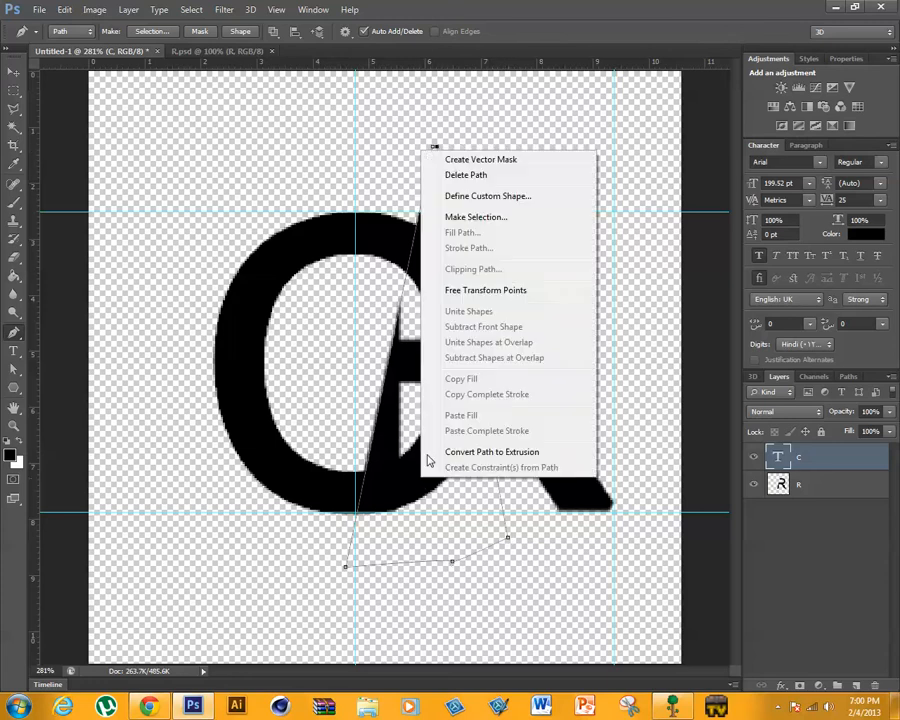
left_click(490, 218)
left_click(522, 210)
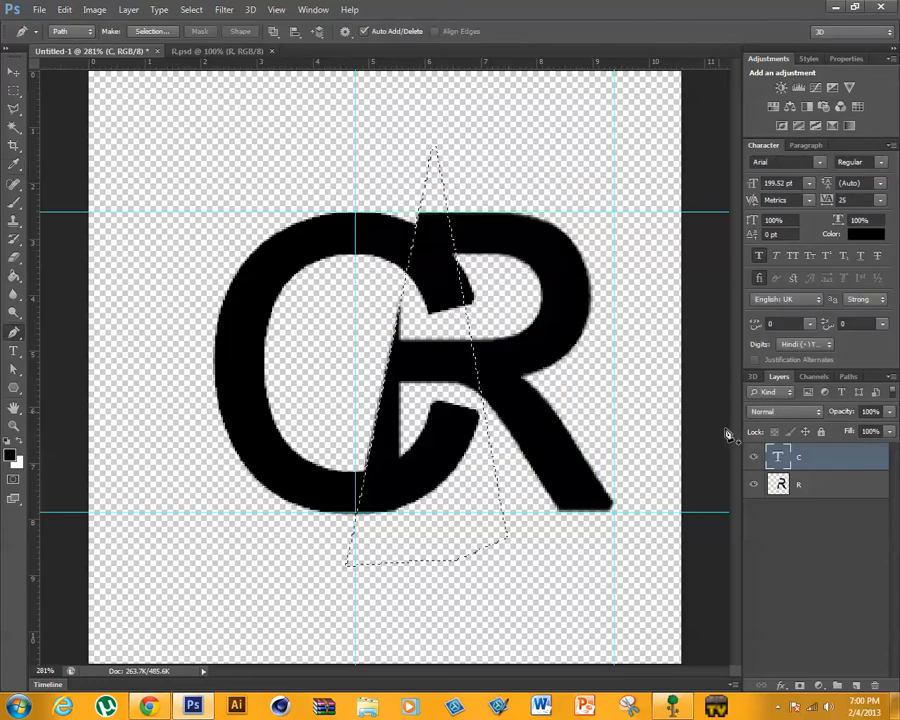
right_click(808, 456)
left_click(662, 256)
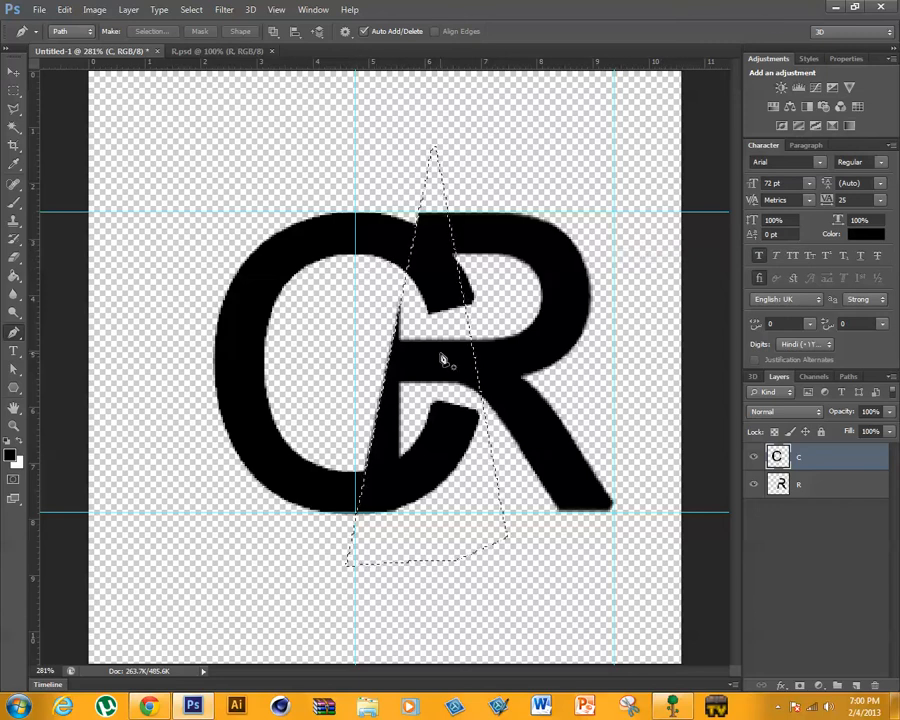
key("Delete")
key("ctrl+d")
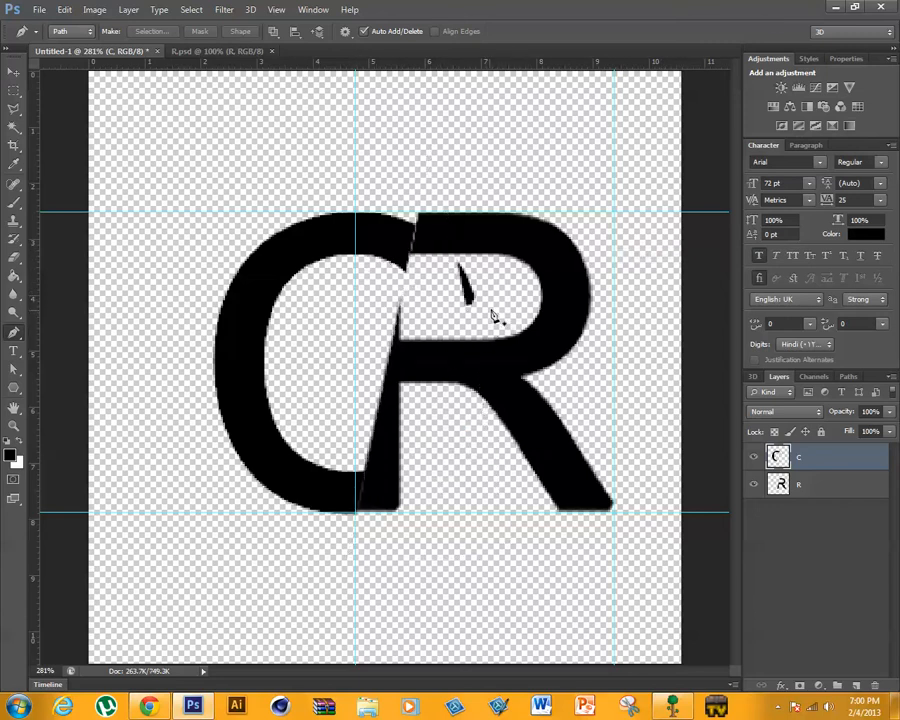
- Outline the leftover C fragment inside the R's bowl with a Pen path, convert it to a selection with 0 px feather and delete it
left_click(506, 306)
left_click(446, 263)
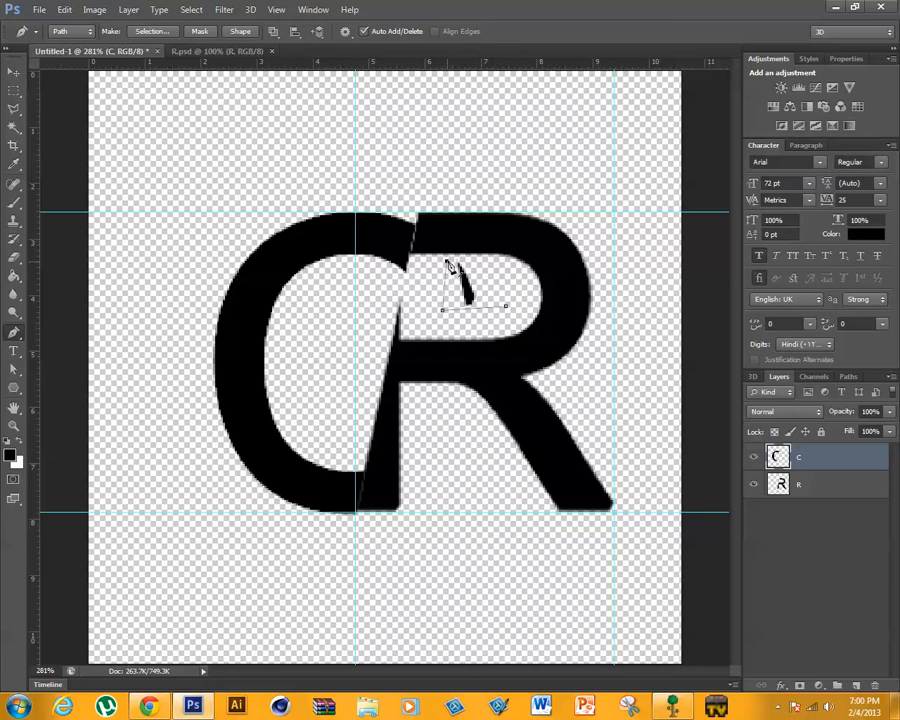
left_click(488, 266)
right_click(499, 303)
left_click(553, 370)
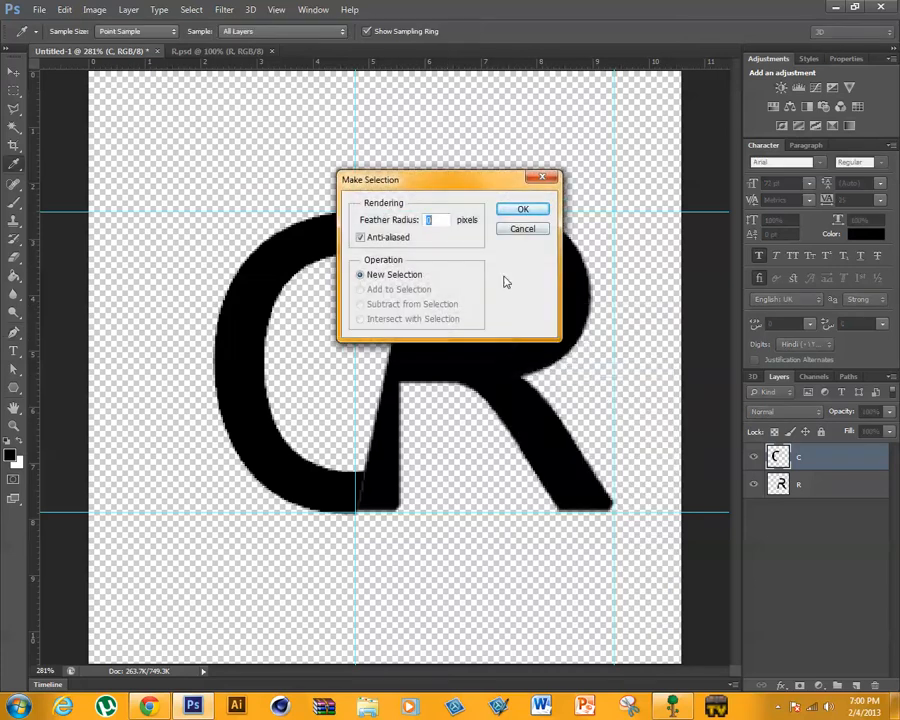
left_click(522, 207)
key("Delete")
key("ctrl+d")
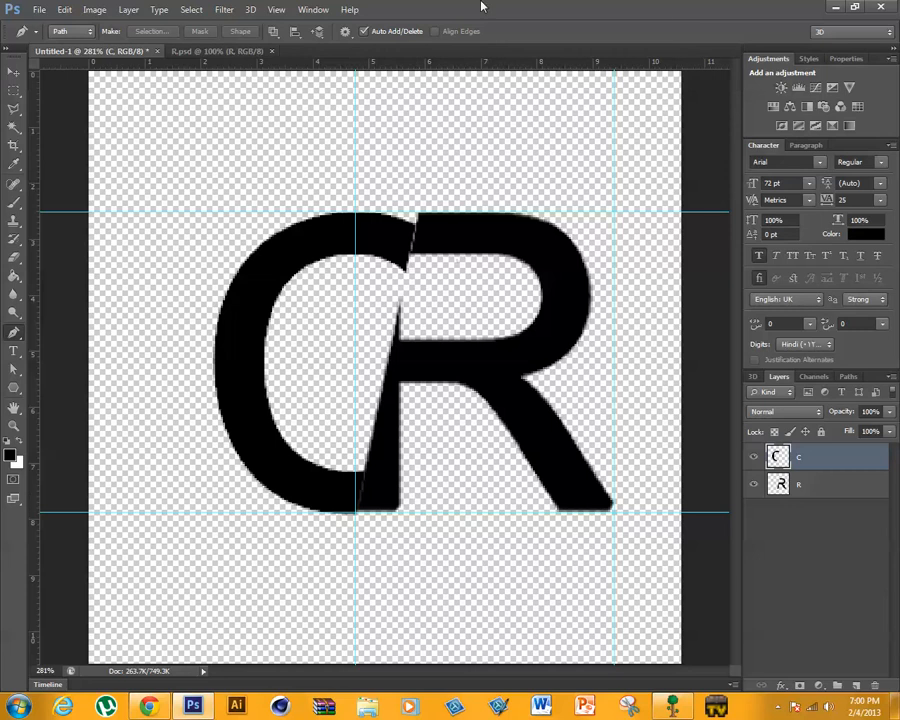
- Move the cut C slightly left to open a slanted gap beside the R, and compare it with the CREATIVE wallpaper
left_click(13, 71)
left_click_drag(262, 424, 240, 426)
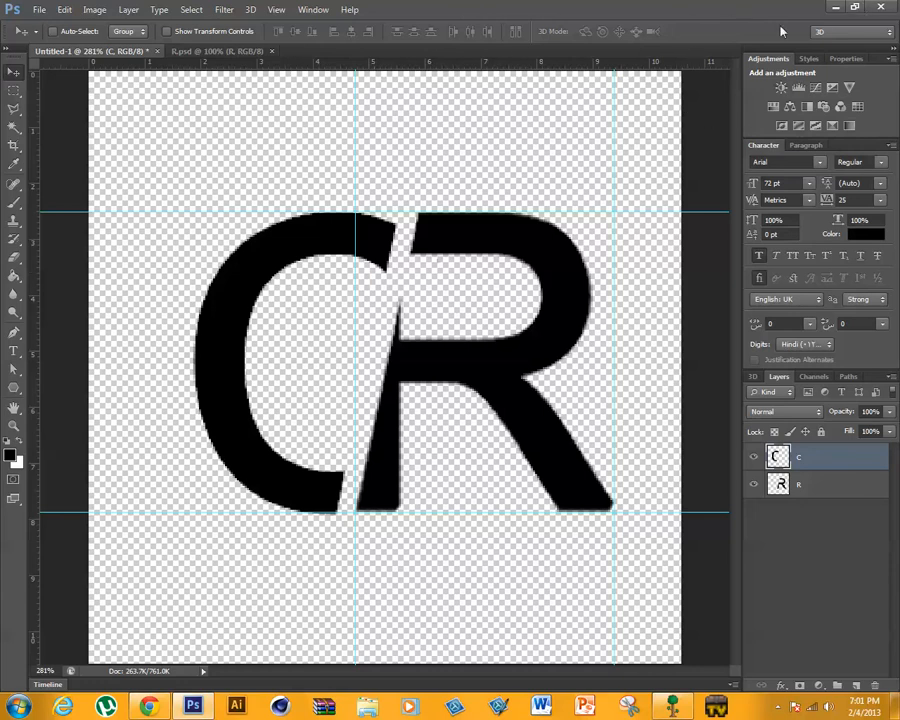
left_click_drag(752, 7, 674, 615)
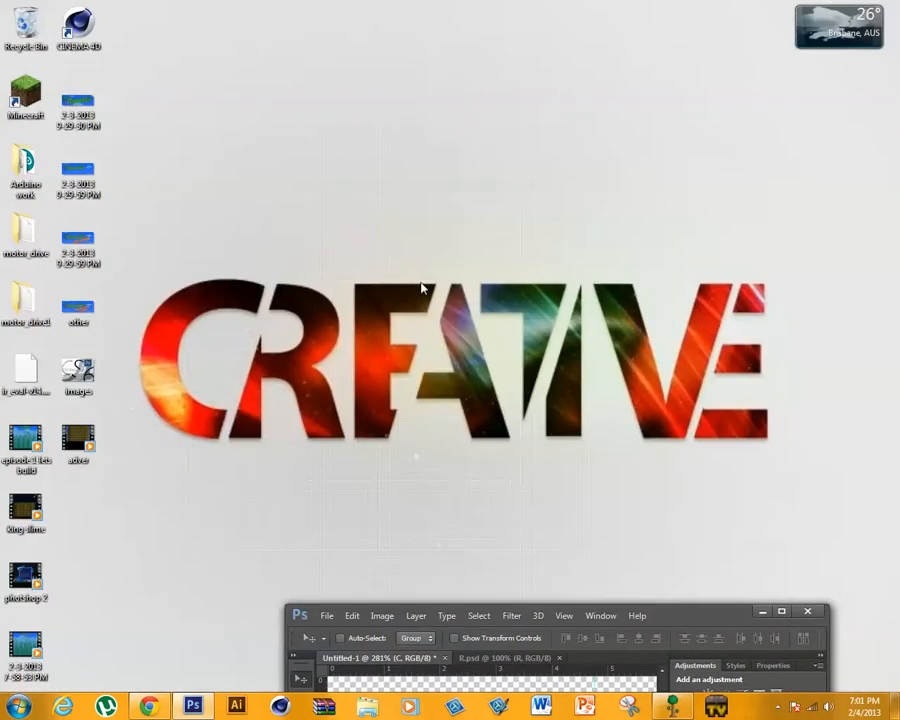
double_click(699, 615)
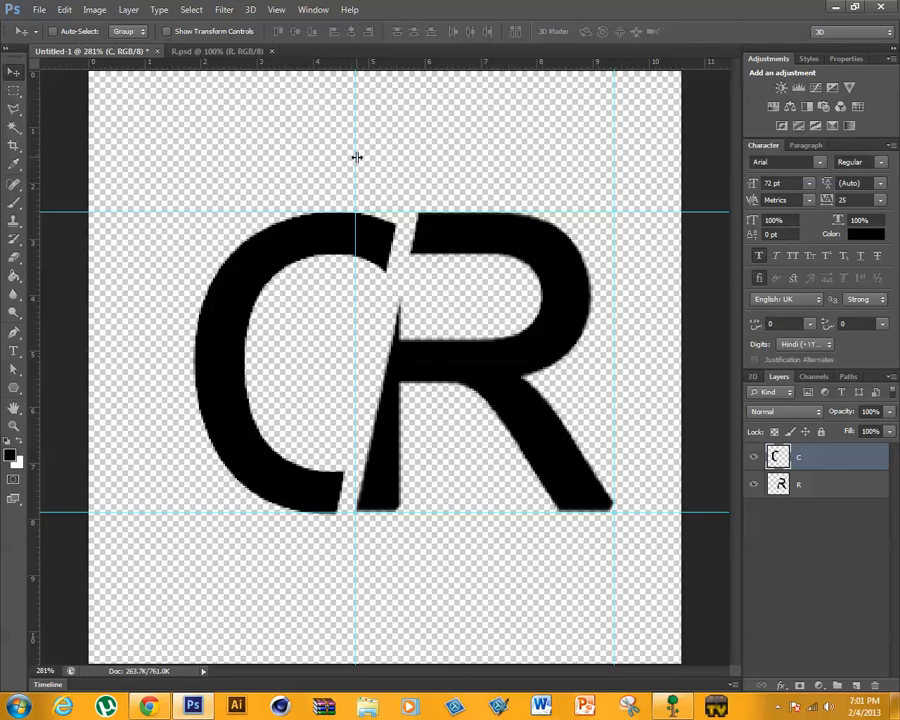
- Remove both horizontal guides and the vertical guide at the R's left edge
left_click_drag(357, 157, 30, 121)
left_click_drag(234, 510, 263, 27)
left_click_drag(234, 212, 313, 12)
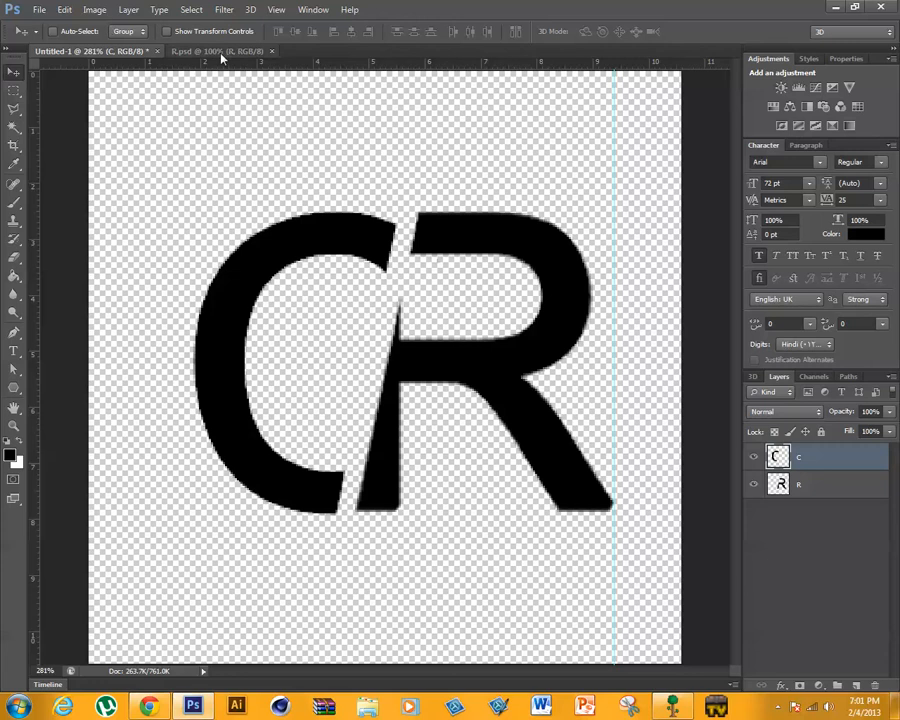
- Save the document in Photoshop format as "CR togther" in the text effect turtorial folder
left_click(37, 10)
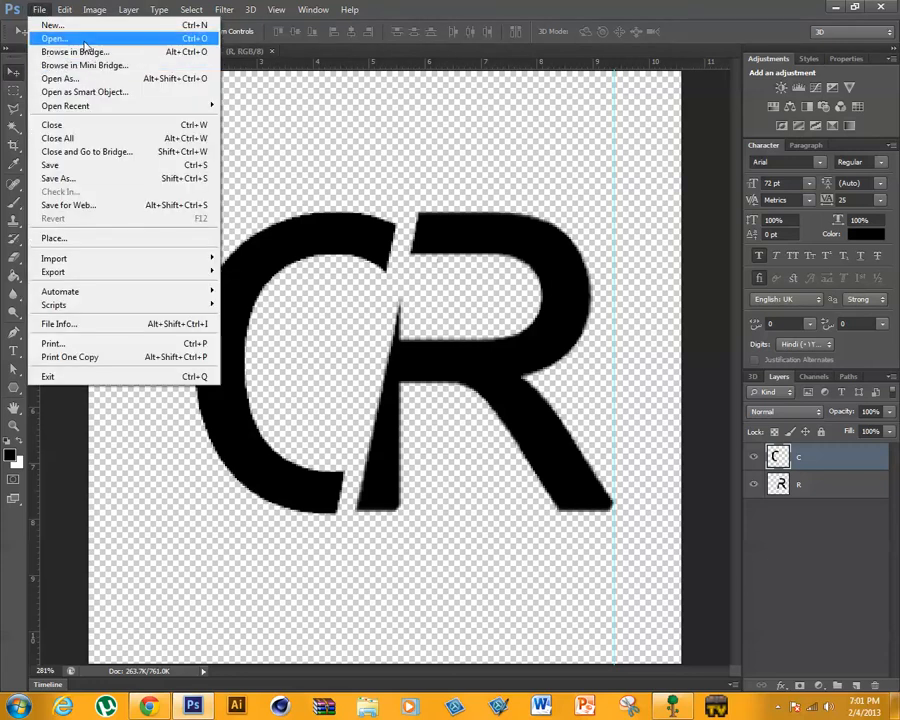
left_click(98, 178)
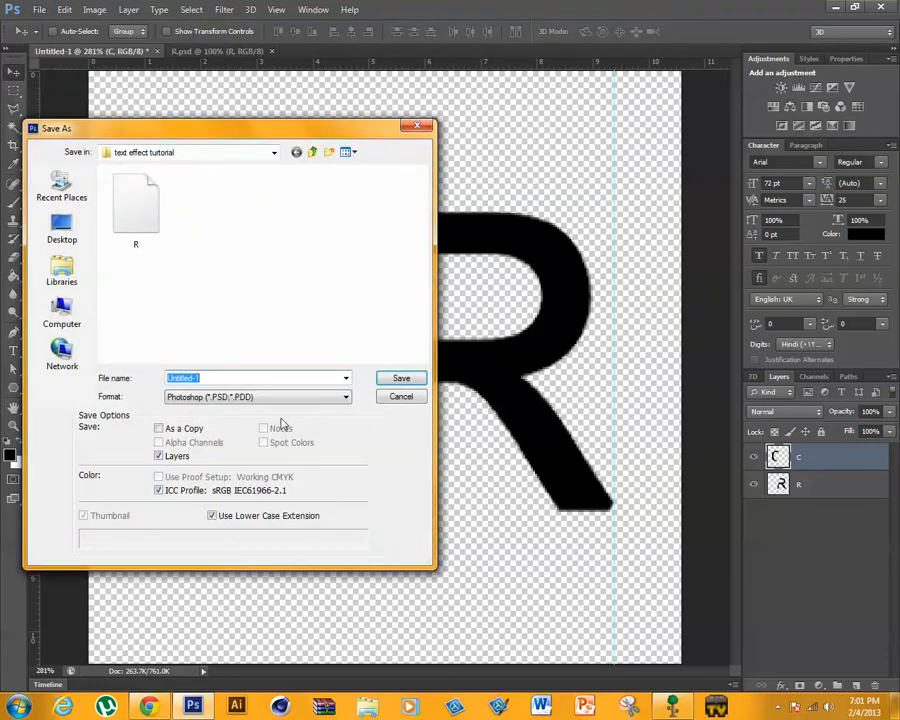
type("CR togther")
key("Return")
left_click(606, 213)
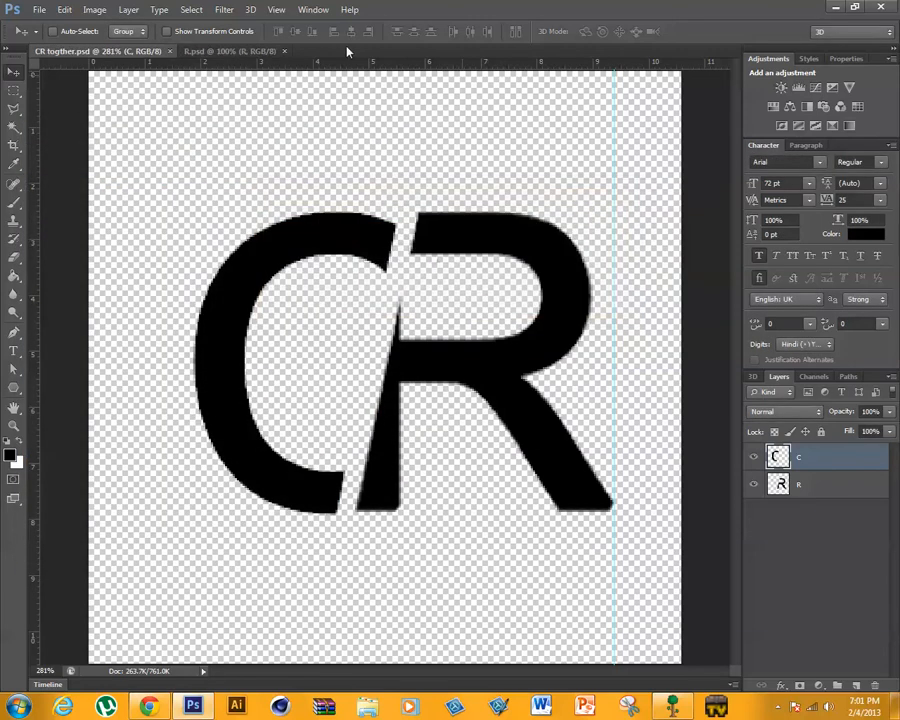
- Close the R.psd and CR togther.psd documents and examine the remaining letters of the CREATIVE wallpaper
left_click(270, 51)
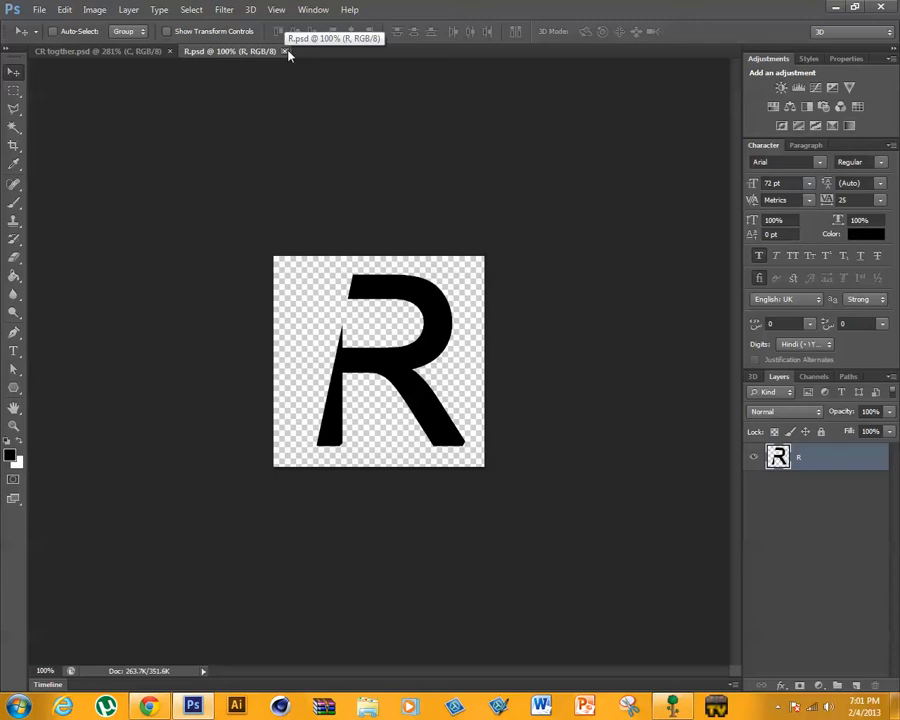
left_click(287, 52)
left_click(171, 51)
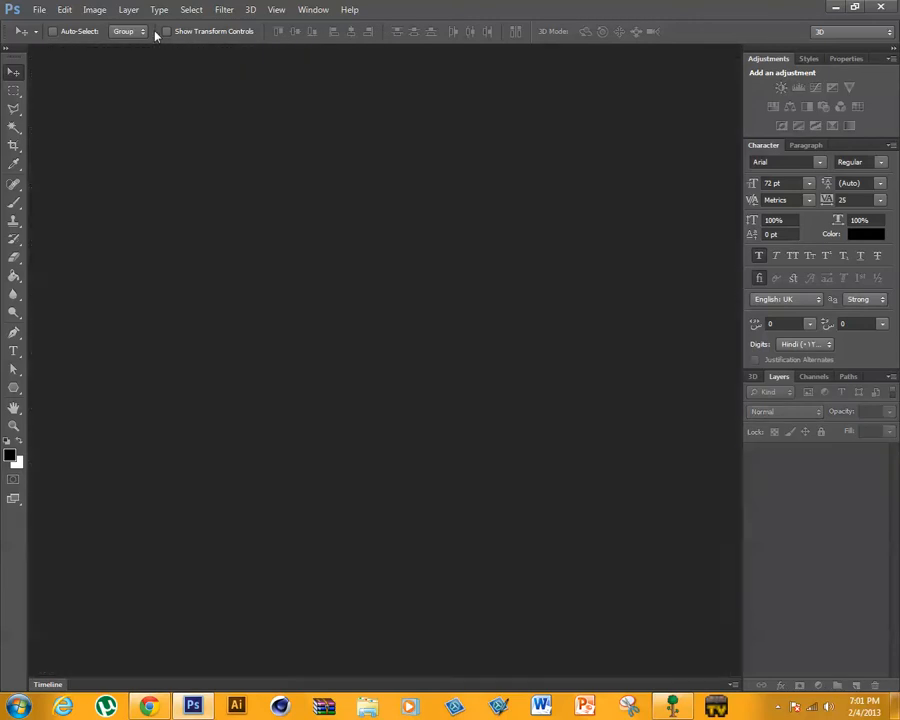
left_click_drag(671, 6, 514, 656)
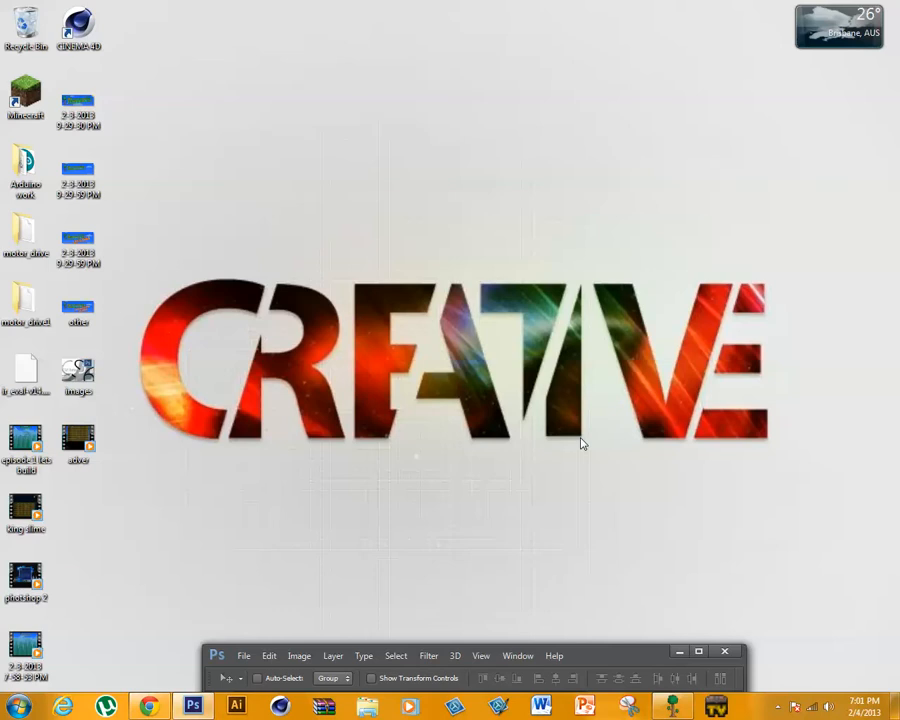
left_click_drag(614, 641, 693, 8)
double_click(622, 660)
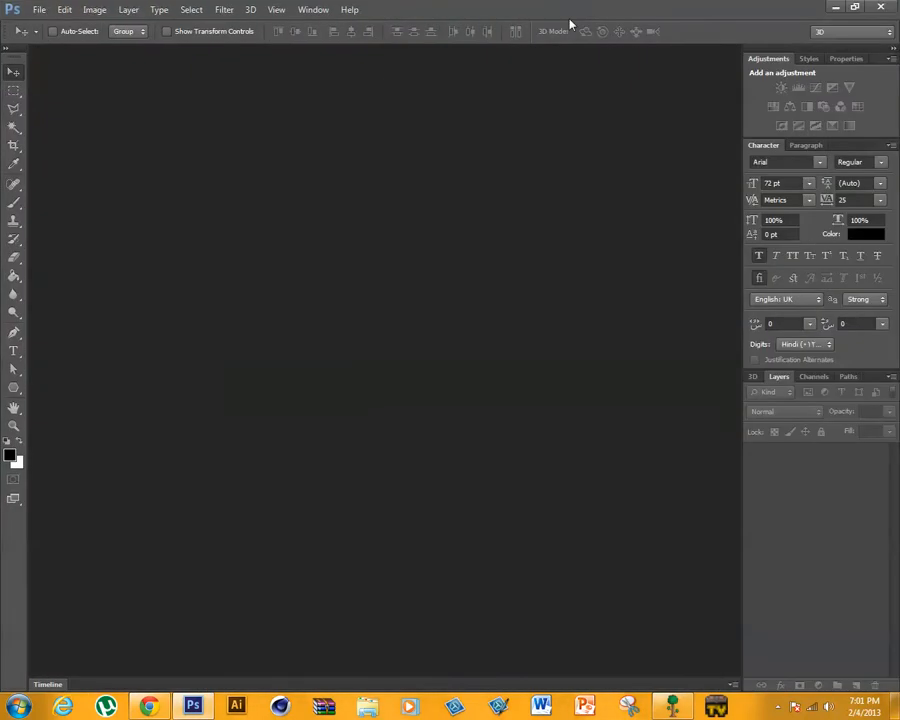
- Create a new 300 × 300 pixel RGB document at 72 pixels/inch with a transparent background
left_click(56, 13)
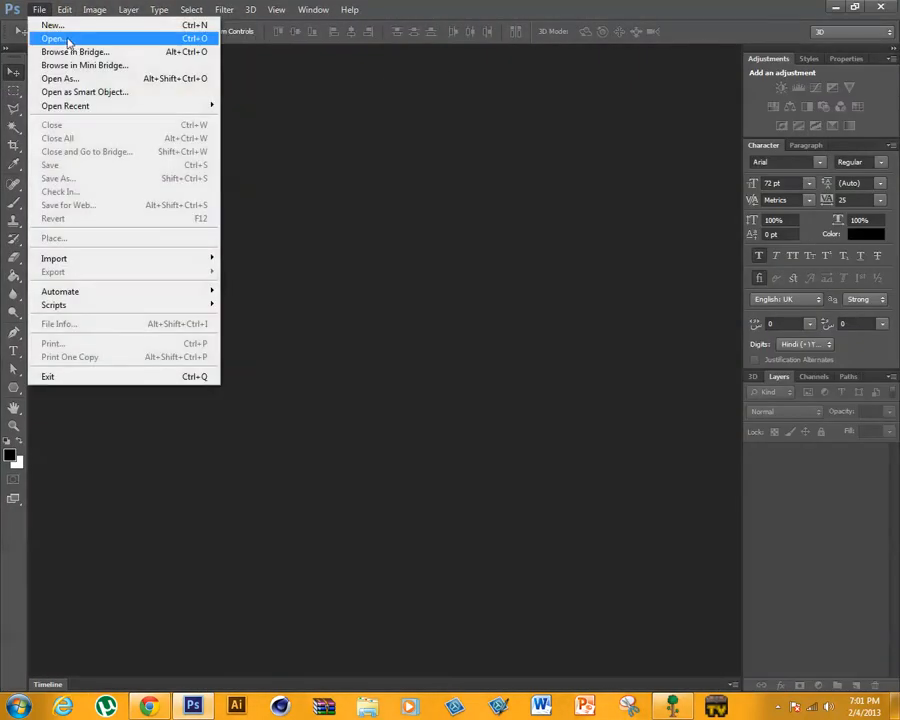
left_click(56, 27)
key("Tab")
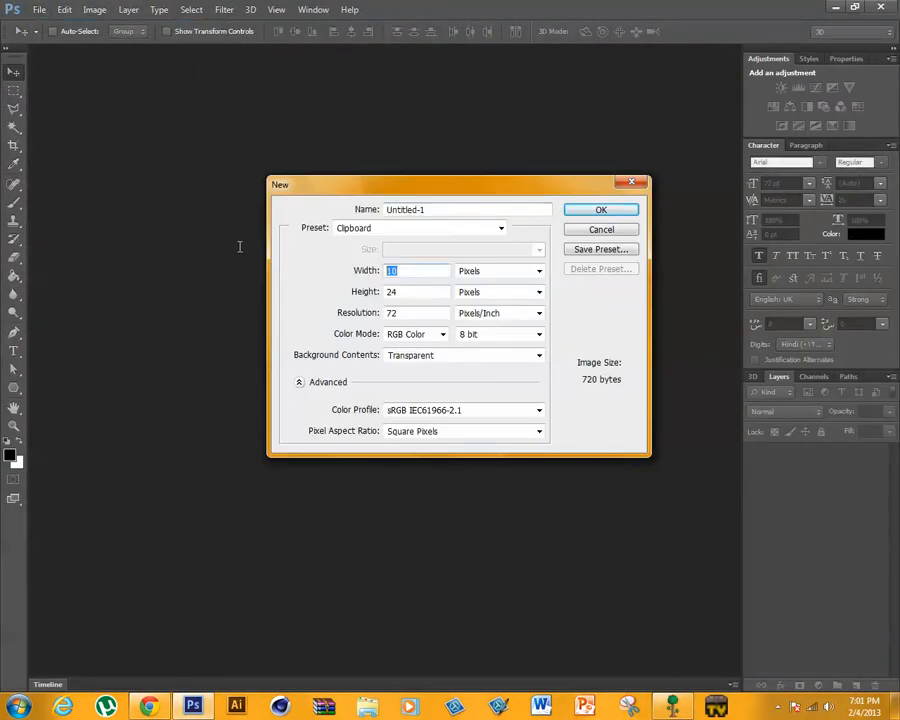
type("300")
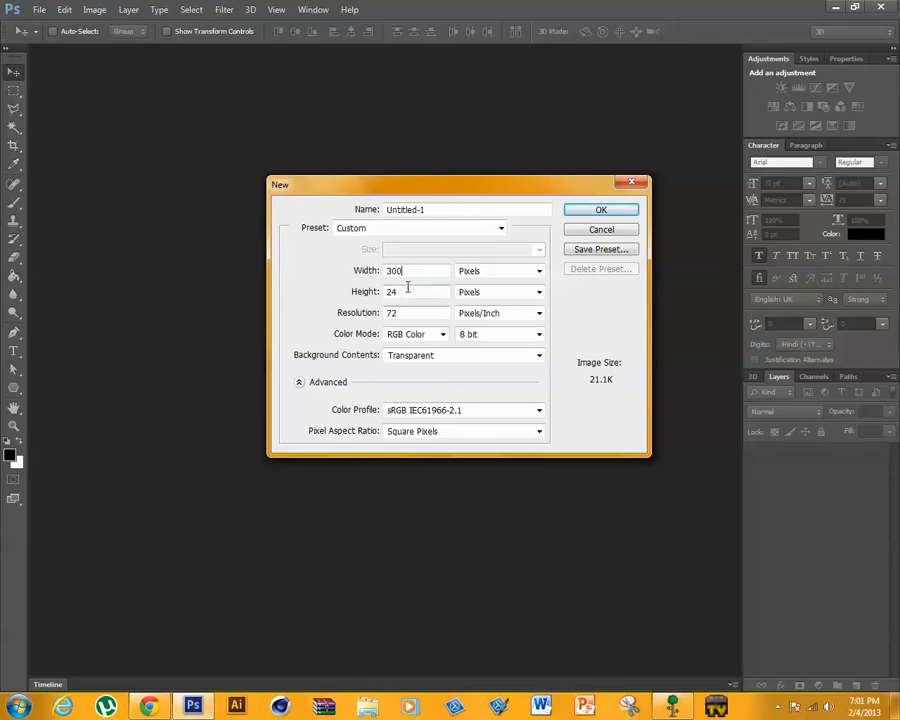
left_click_drag(407, 291, 298, 371)
type("32")
type("00")
left_click(778, 707)
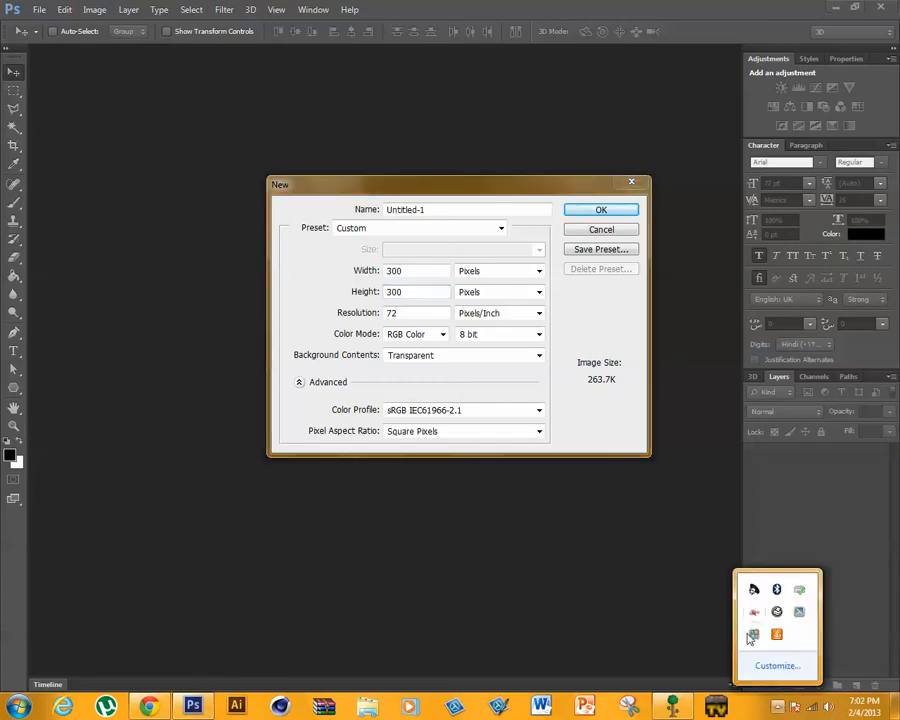
left_click(548, 314)
left_click(598, 210)
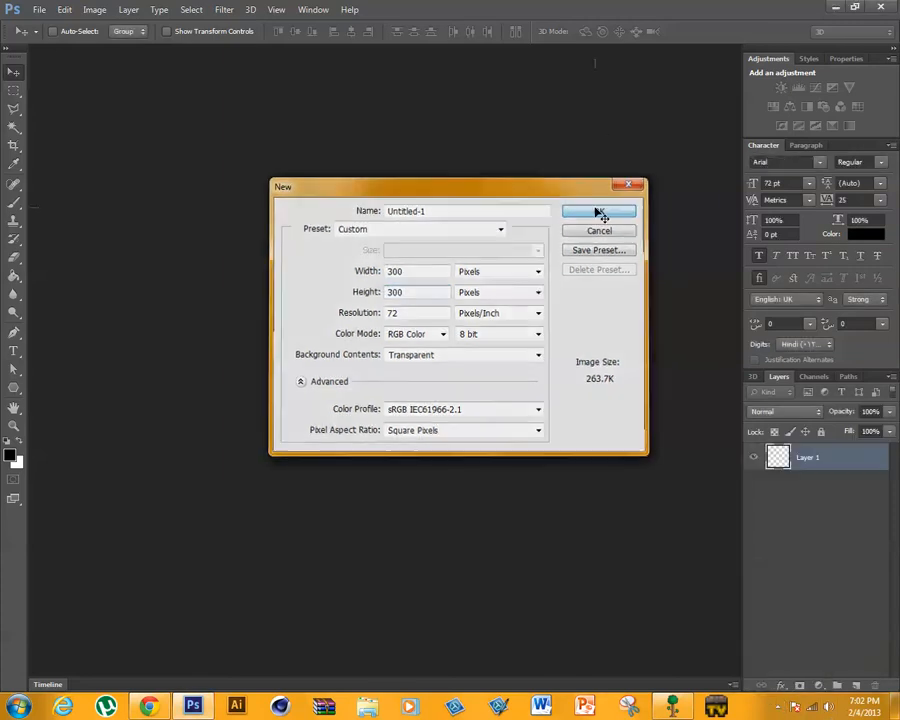
- Add a black letter A as 72 pt Arial Regular text near the middle of the canvas
left_click(274, 9)
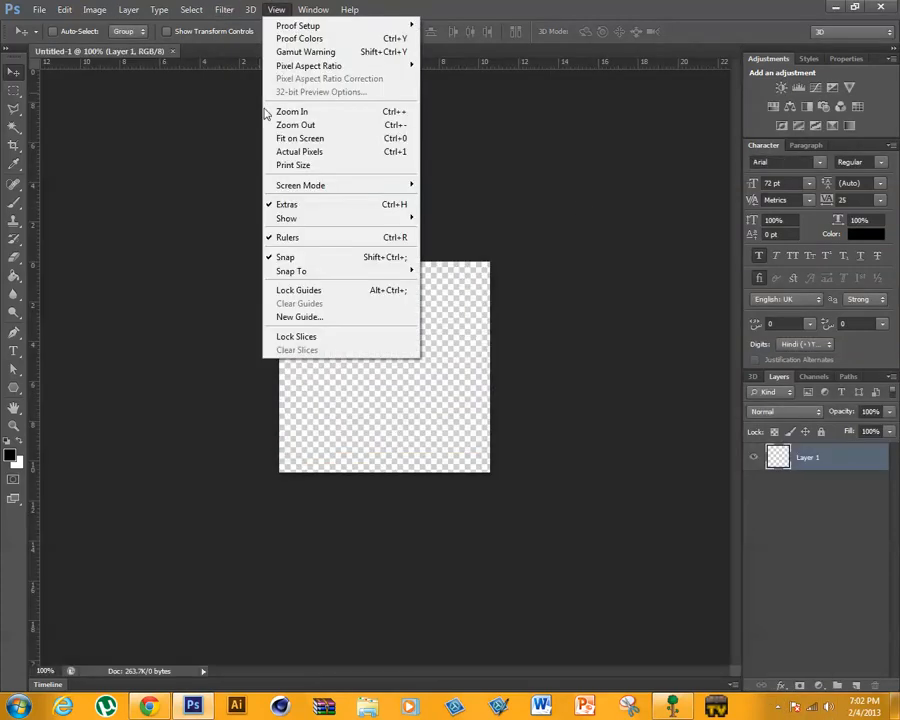
left_click(315, 137)
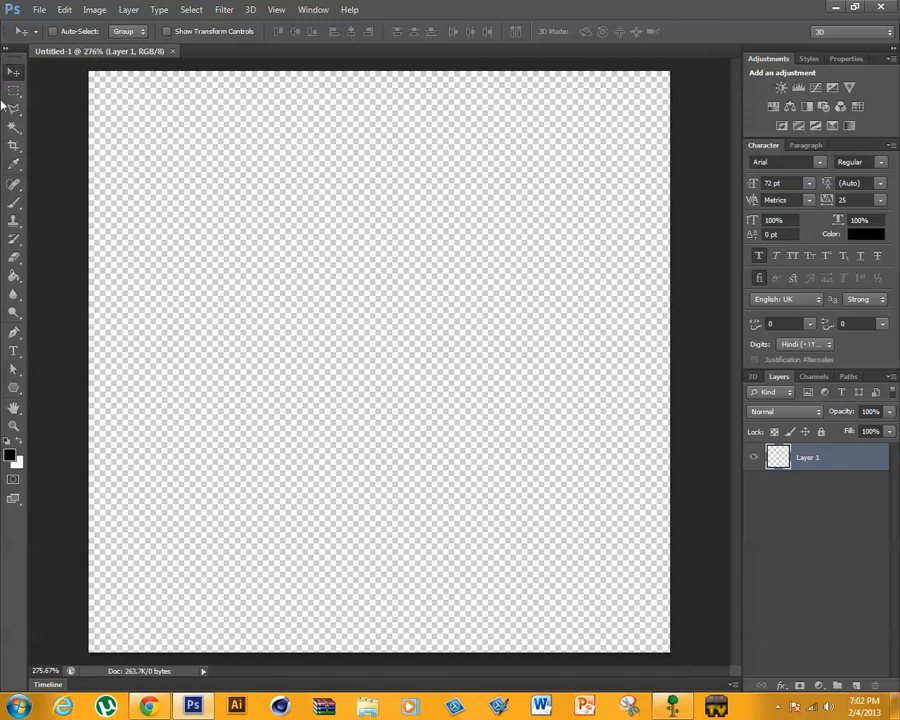
left_click(14, 351)
left_click(342, 357)
key("ctrl")
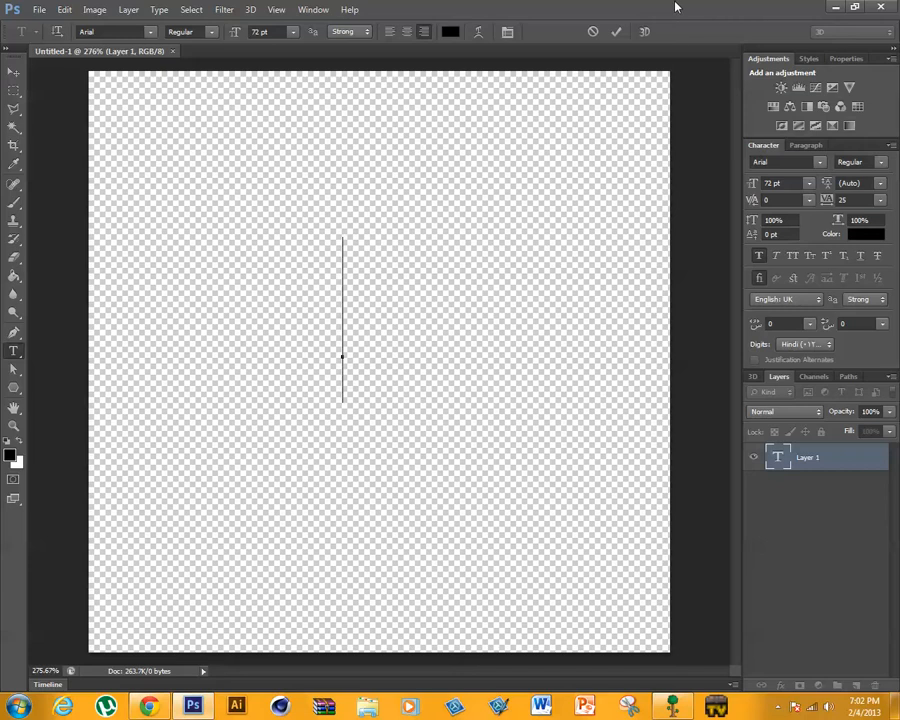
left_click_drag(675, 7, 590, 2)
key("ctrl")
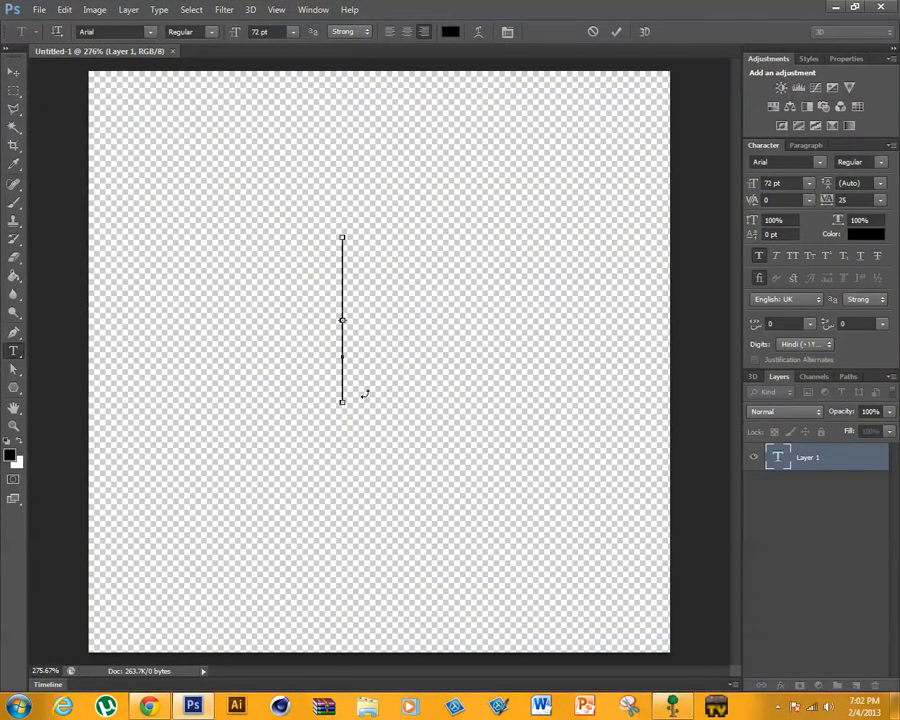
type("A")
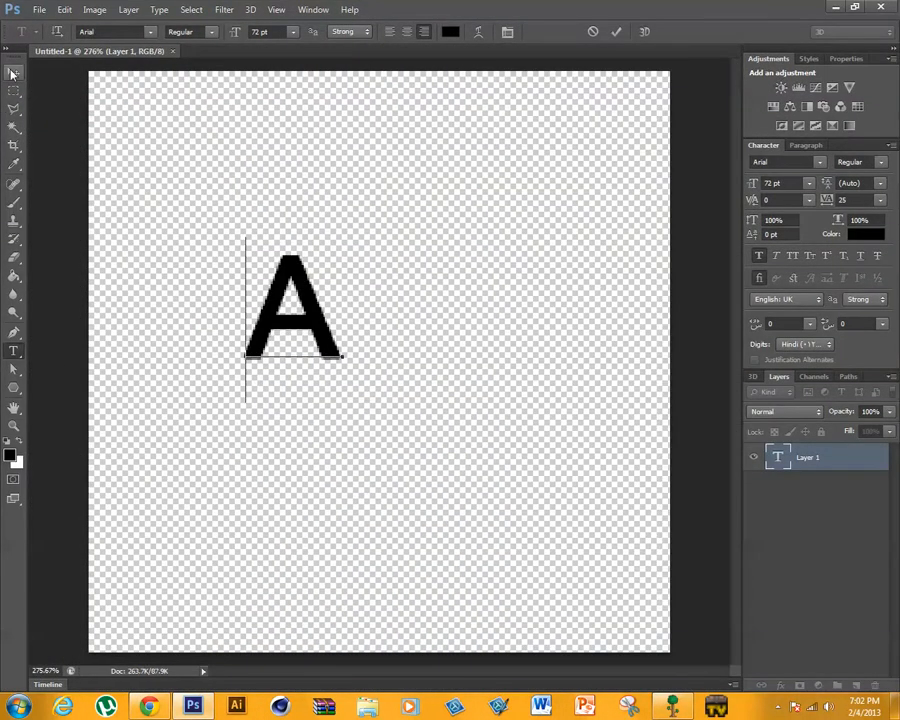
left_click(13, 73)
- Scale the letter A up to about 371% of its size with Free Transform, keeping it within the canvas
key("ctrl+t")
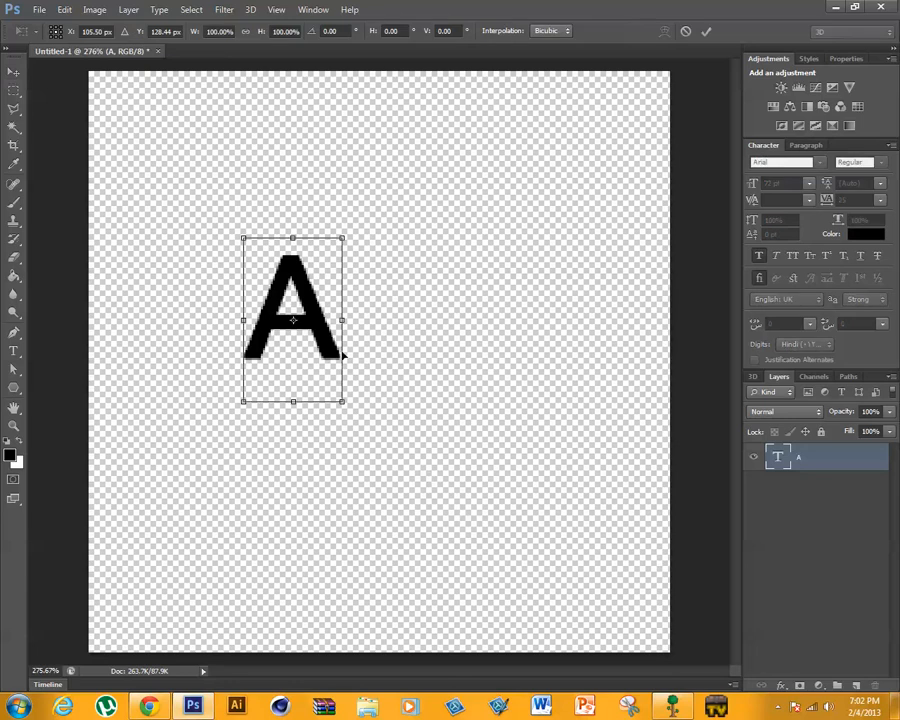
left_click_drag(345, 405, 518, 503)
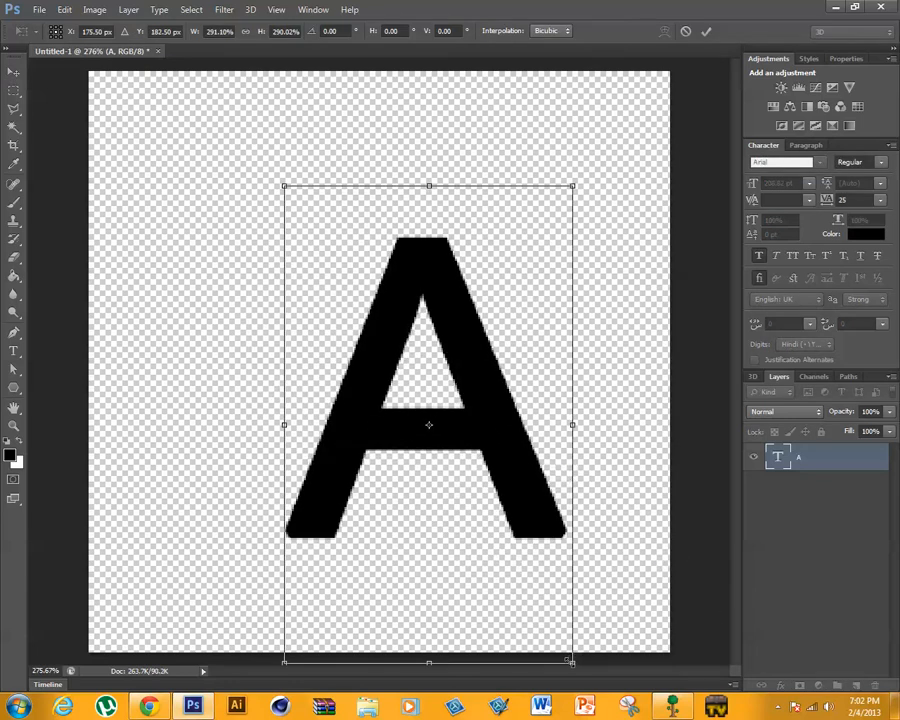
left_click_drag(569, 660, 674, 678)
left_click_drag(449, 516, 470, 451)
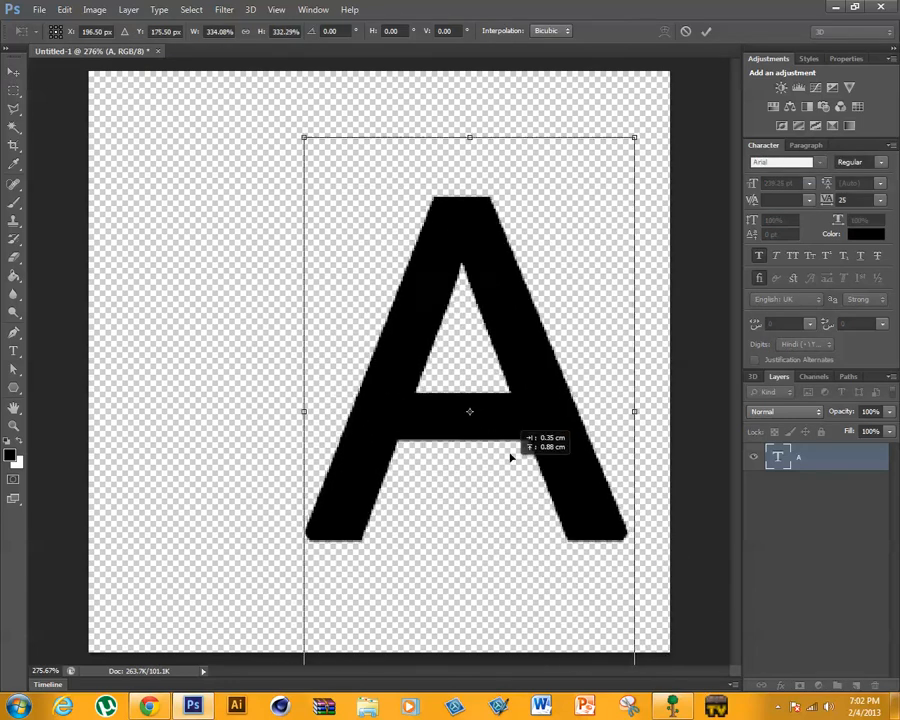
left_click_drag(306, 120, 260, 60)
left_click_drag(504, 253, 510, 318)
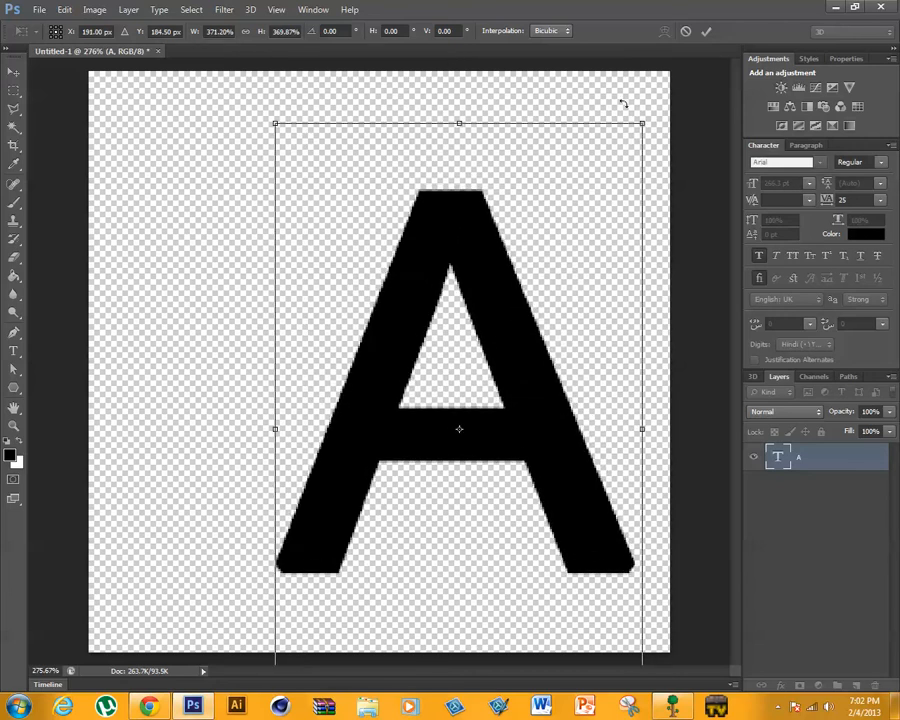
left_click(706, 31)
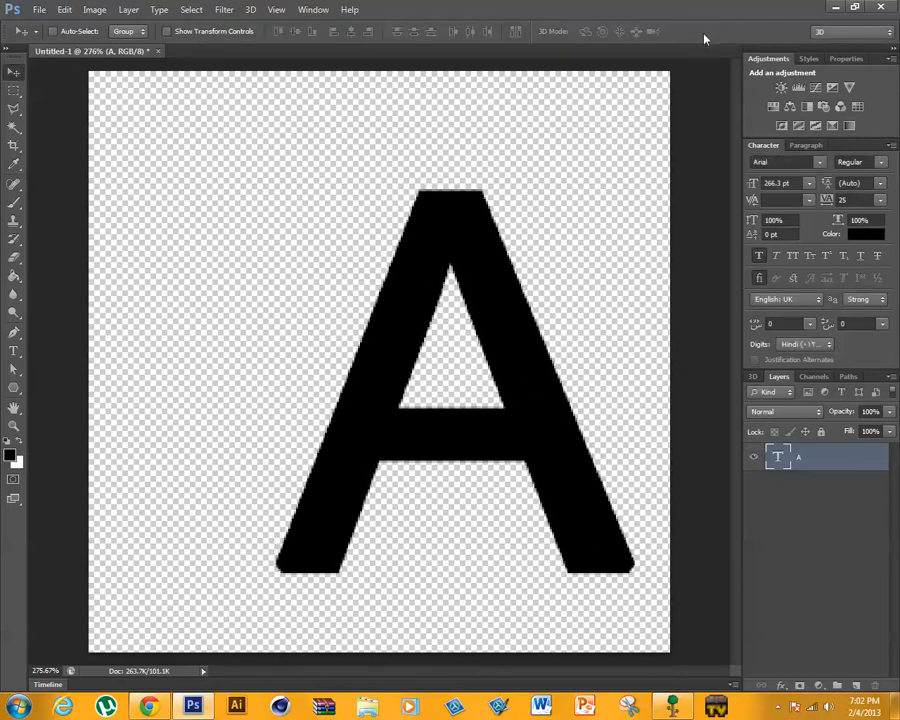
- Centre the letter A vertically and horizontally on the canvas, leaving nothing selected
left_click_drag(502, 317, 402, 312)
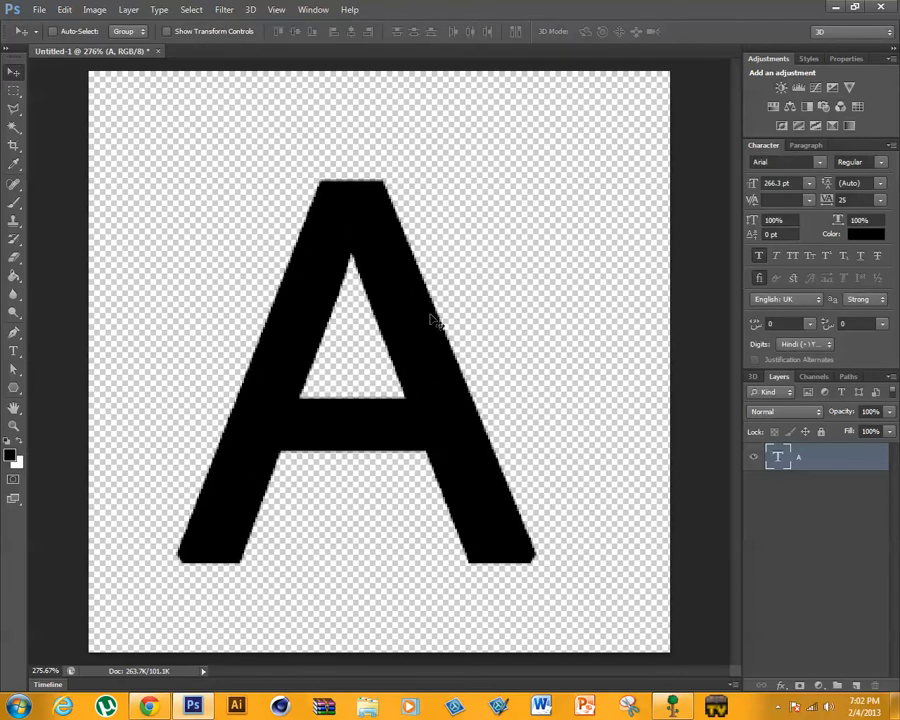
left_click(295, 31)
left_click(351, 31)
key("ctrl+d")
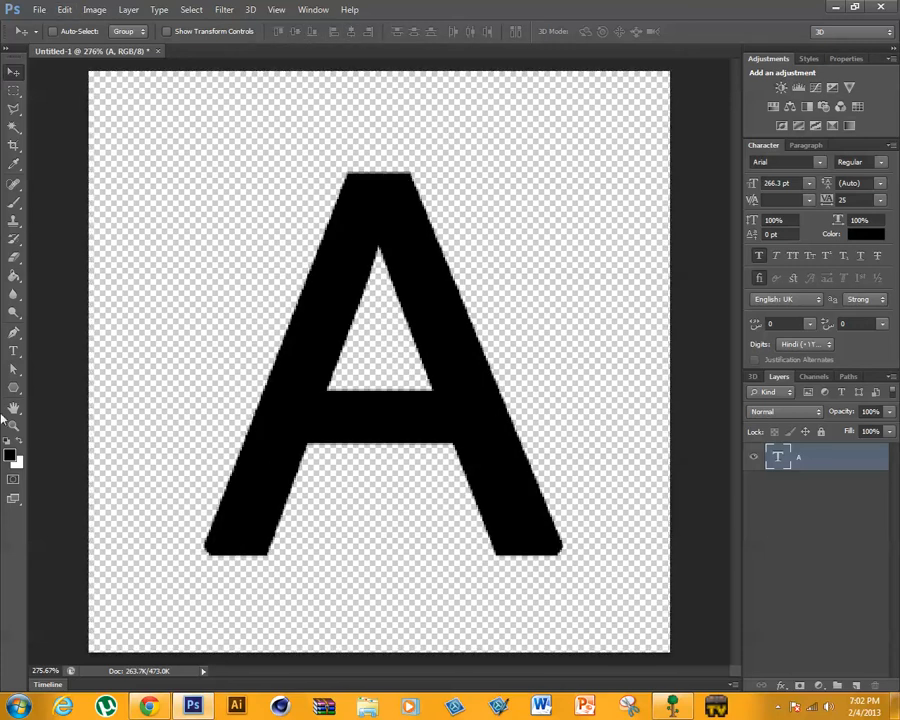
- Rasterize the A type layer and switch to the Pen tool
right_click(830, 457)
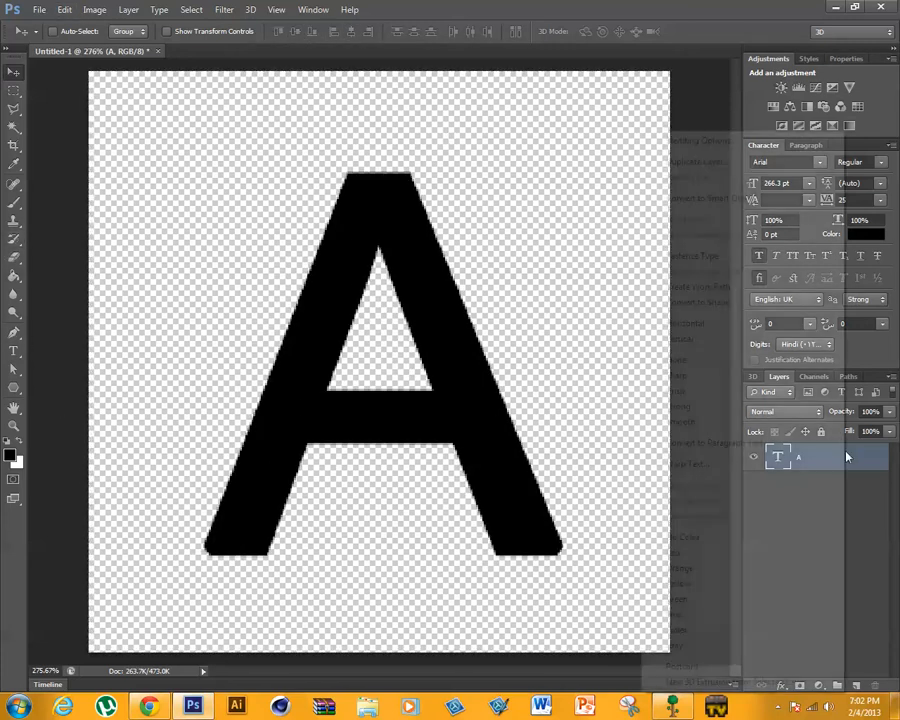
left_click(716, 257)
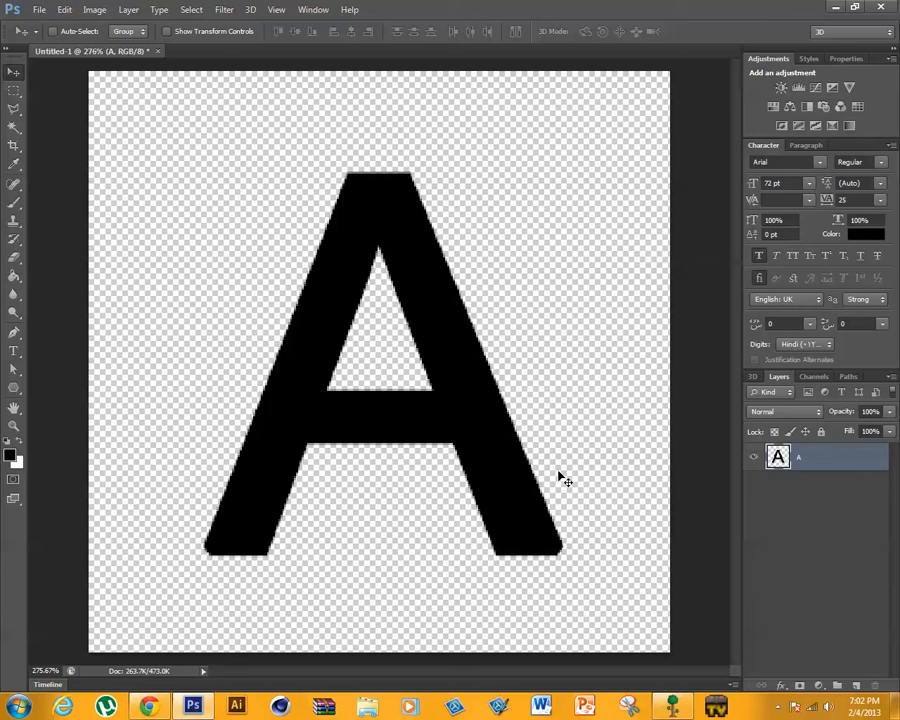
left_click(14, 332)
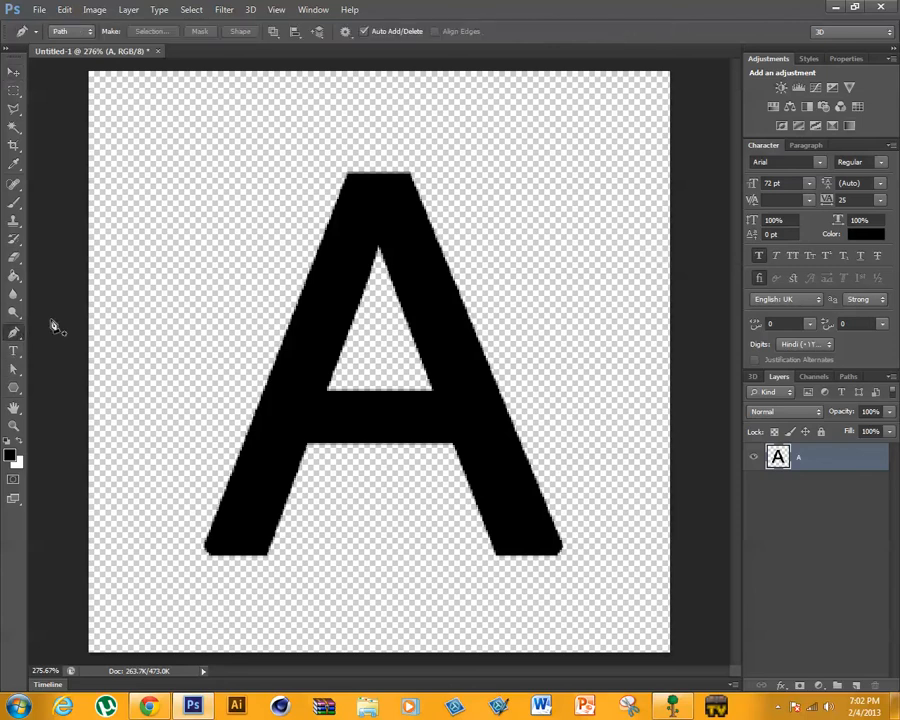
left_click(412, 121)
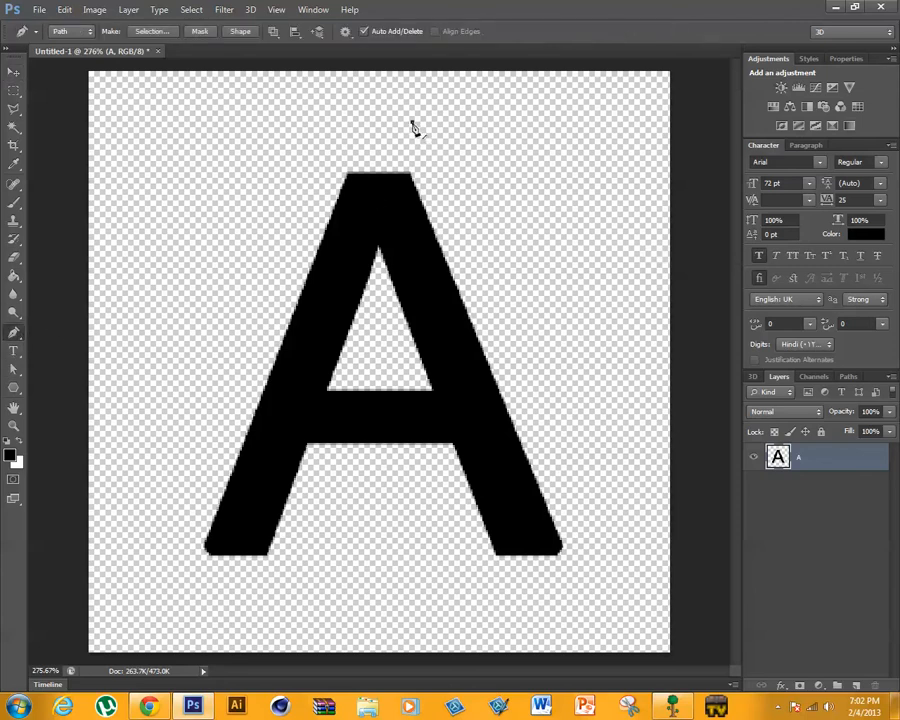
left_click(267, 557)
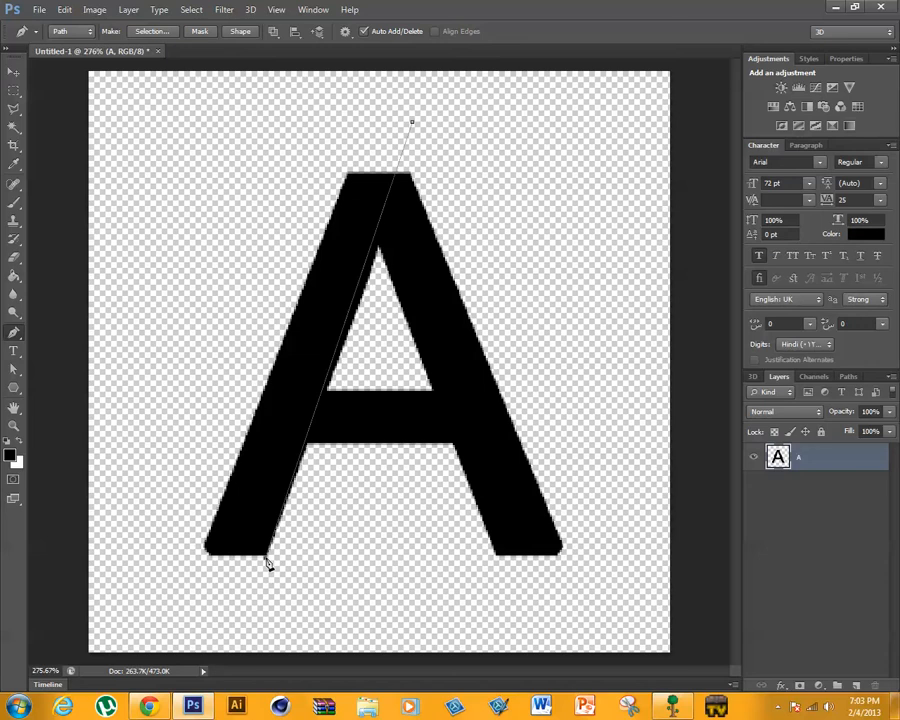
key("ctrl+z")
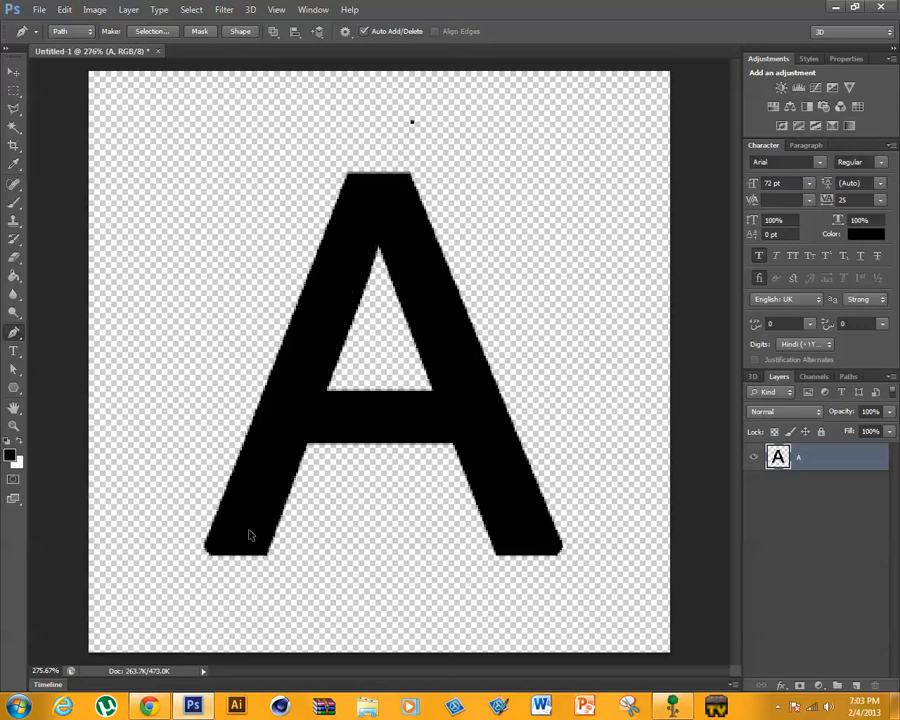
key("ctrl+z")
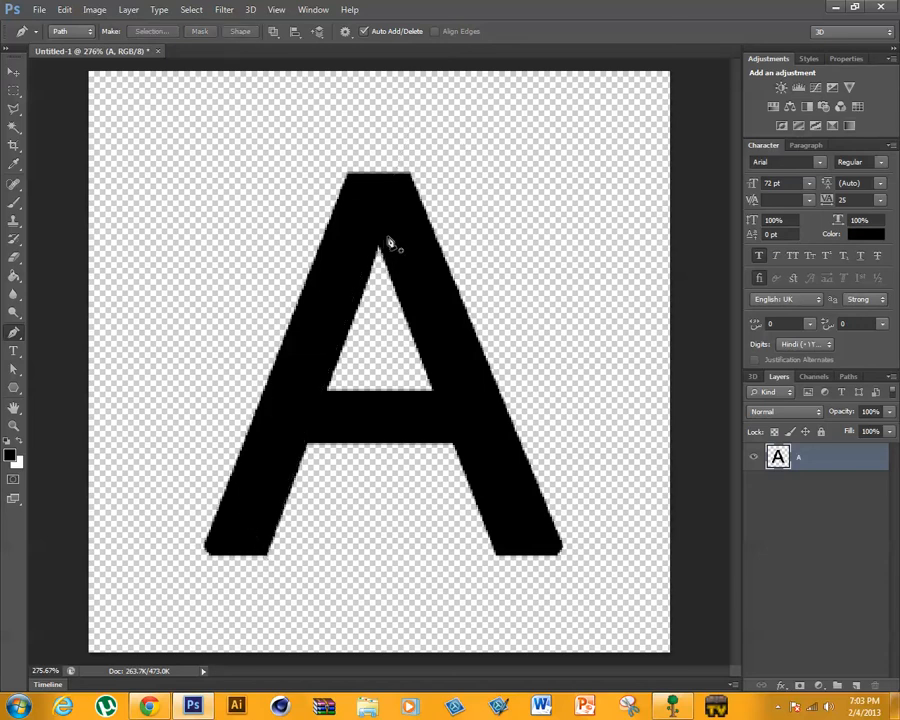
- Draw a closed path around the A's left diagonal stroke, following its inner edge from the apex's right corner to the foot
left_click(414, 160)
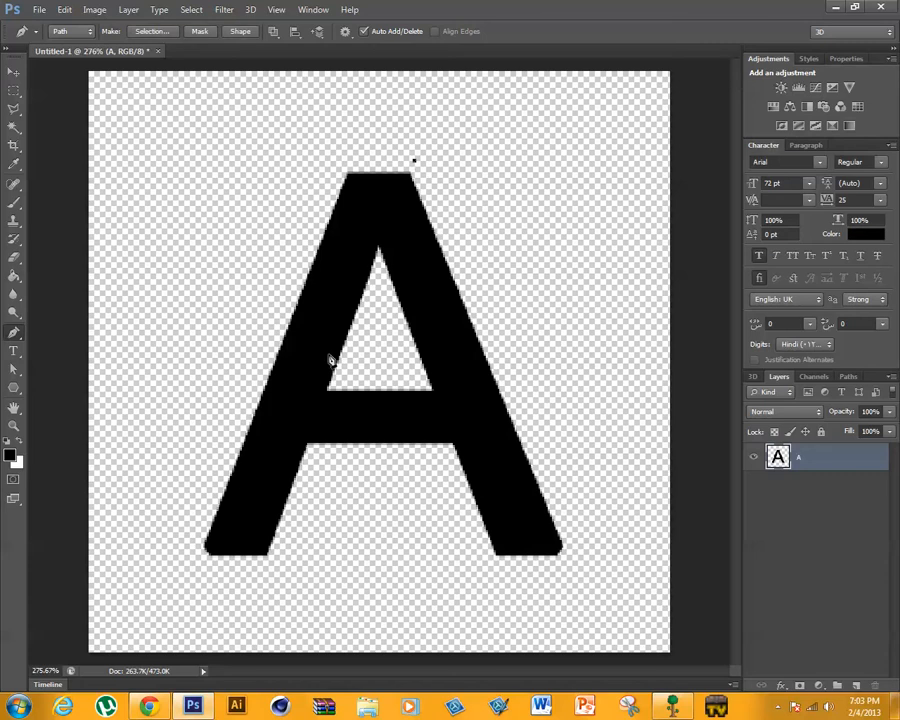
left_click(267, 567)
left_click(141, 578)
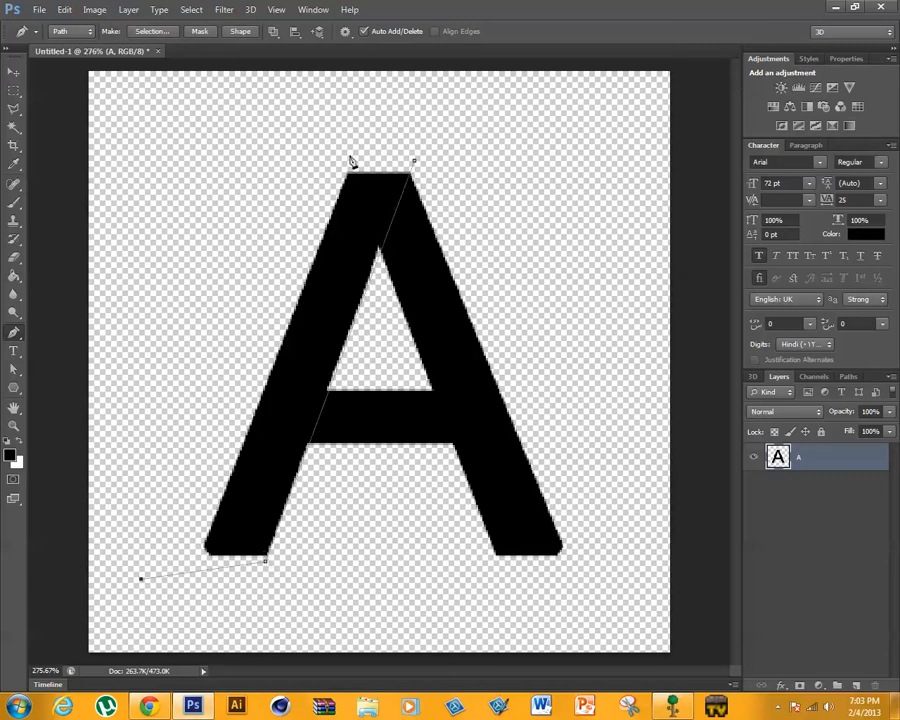
left_click(304, 126)
left_click(416, 163)
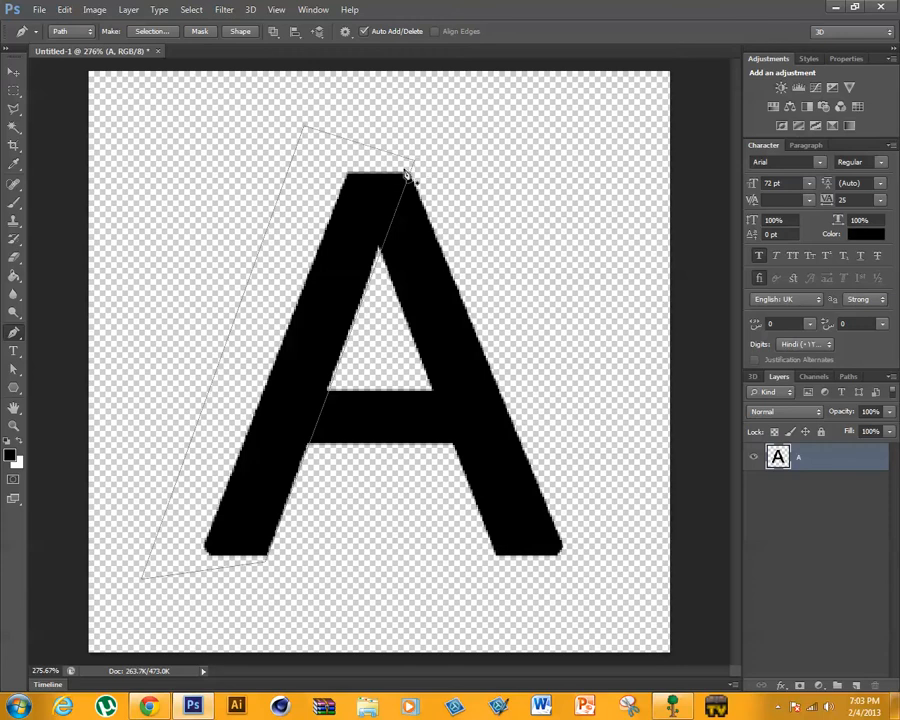
- Convert the path to a new anti-aliased selection with 0 pixels feather and cut the left diagonal stroke out of the A layer
right_click(330, 220)
left_click(376, 286)
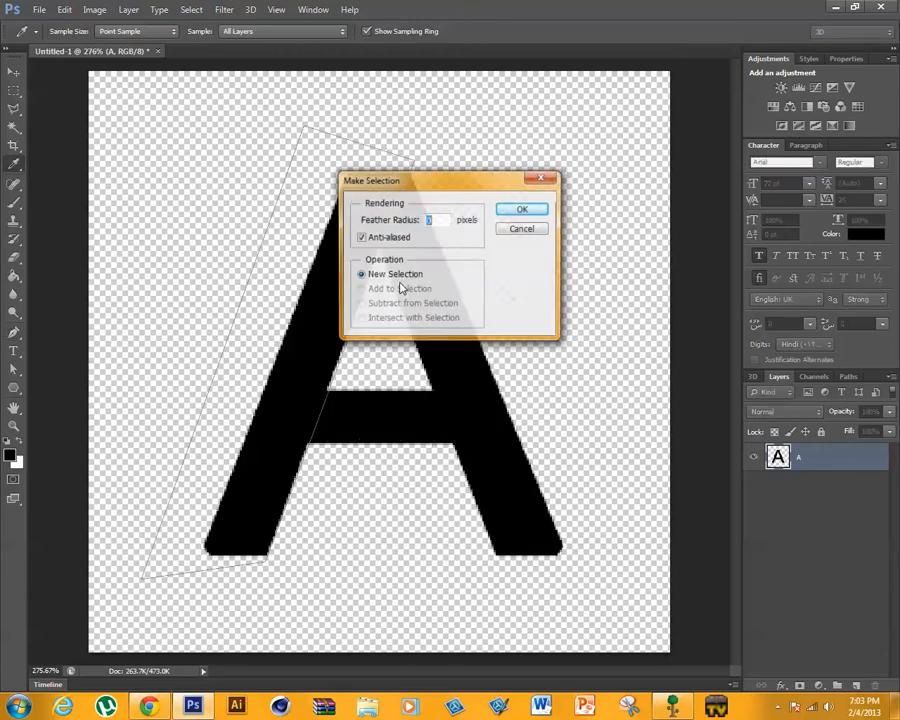
left_click(512, 209)
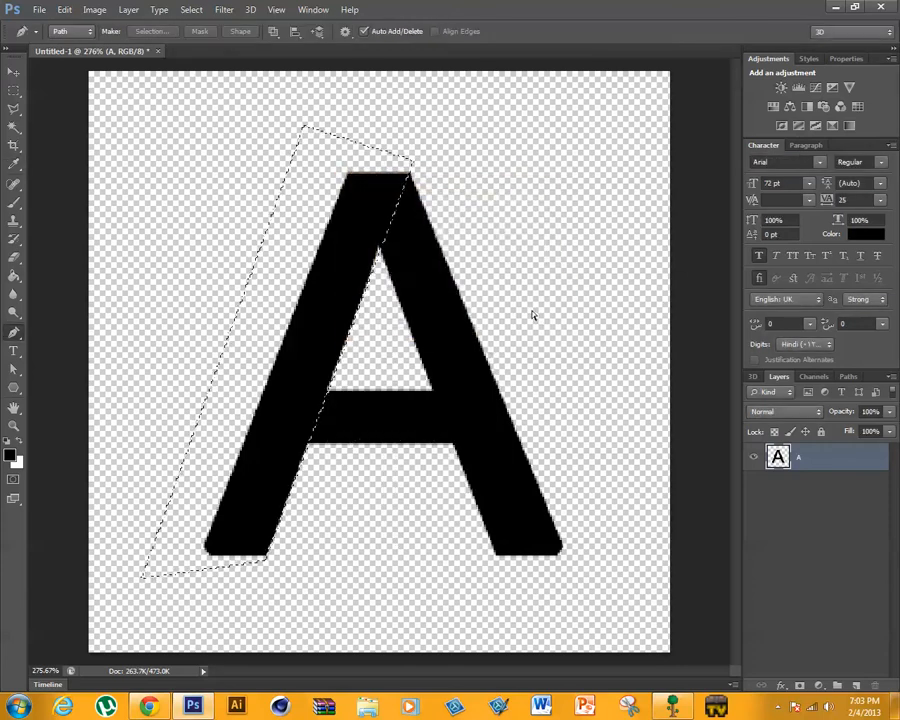
key("ctrl+x")
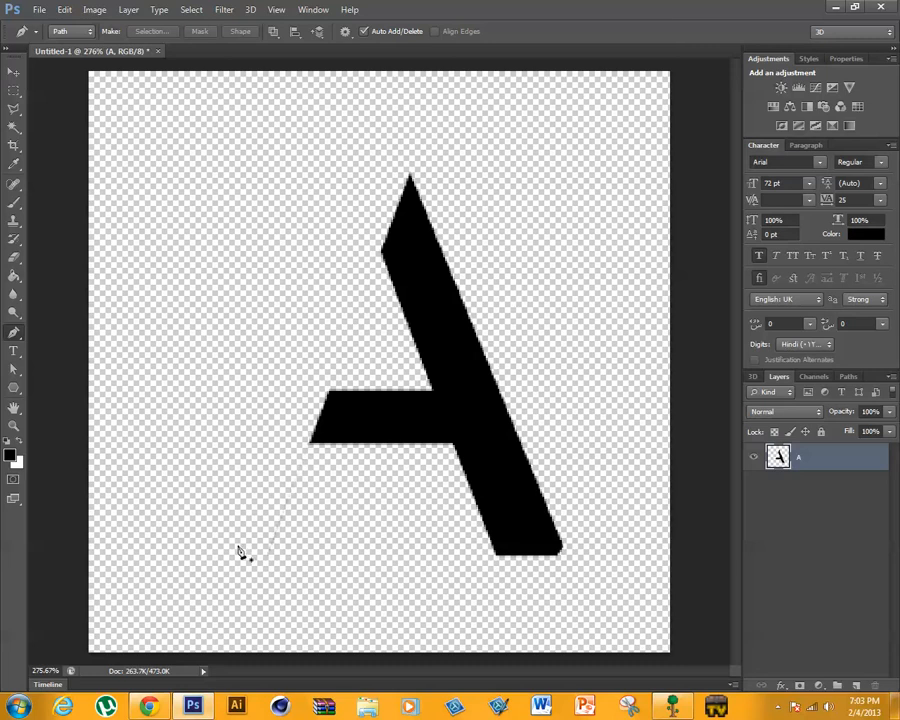
- Draw a closed Pen path around the faint leftover edge of the removed left diagonal, skirting the A's crossbar end
left_click(313, 584)
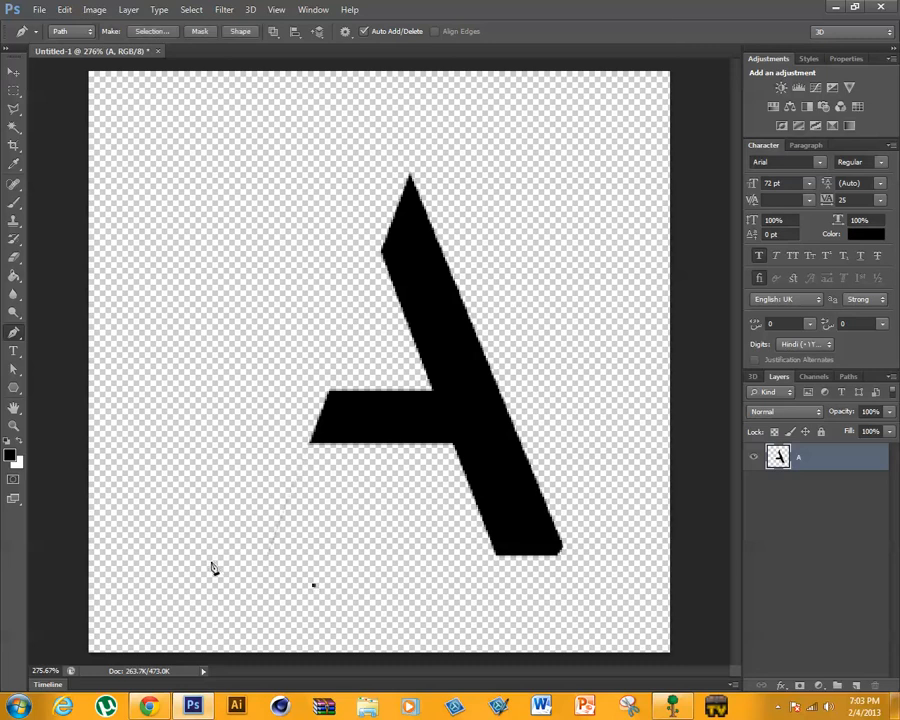
left_click(189, 549)
left_click(222, 461)
left_click(288, 395)
left_click(324, 341)
left_click(340, 350)
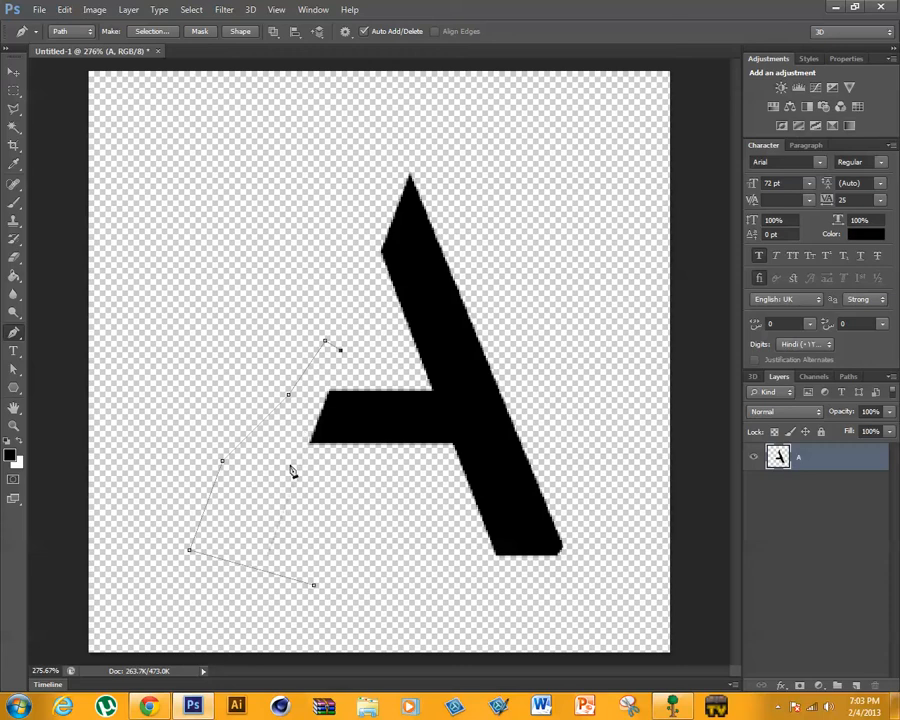
left_click(316, 385)
left_click_drag(299, 445, 316, 457)
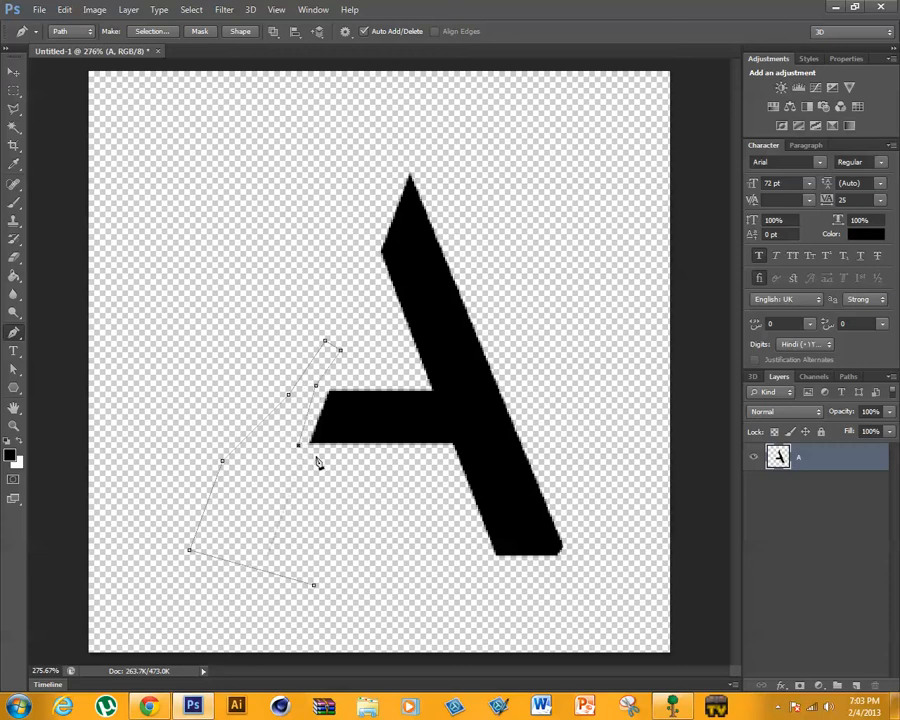
left_click(313, 587)
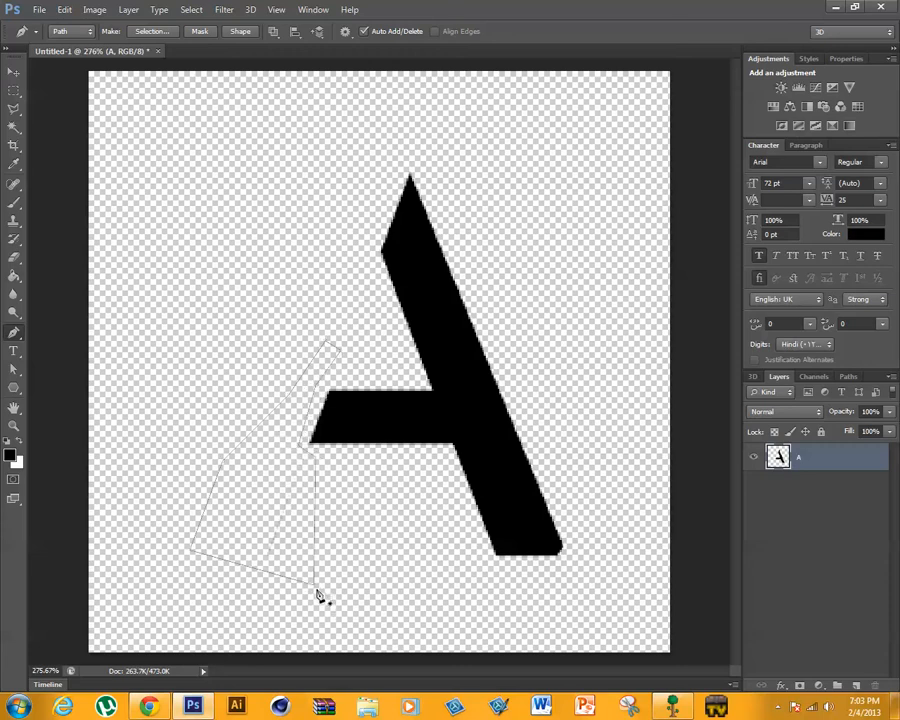
- Convert the path to a new anti-aliased selection with 0 pixels feather, clear the leftover pixels inside it and deselect
right_click(276, 538)
left_click(305, 270)
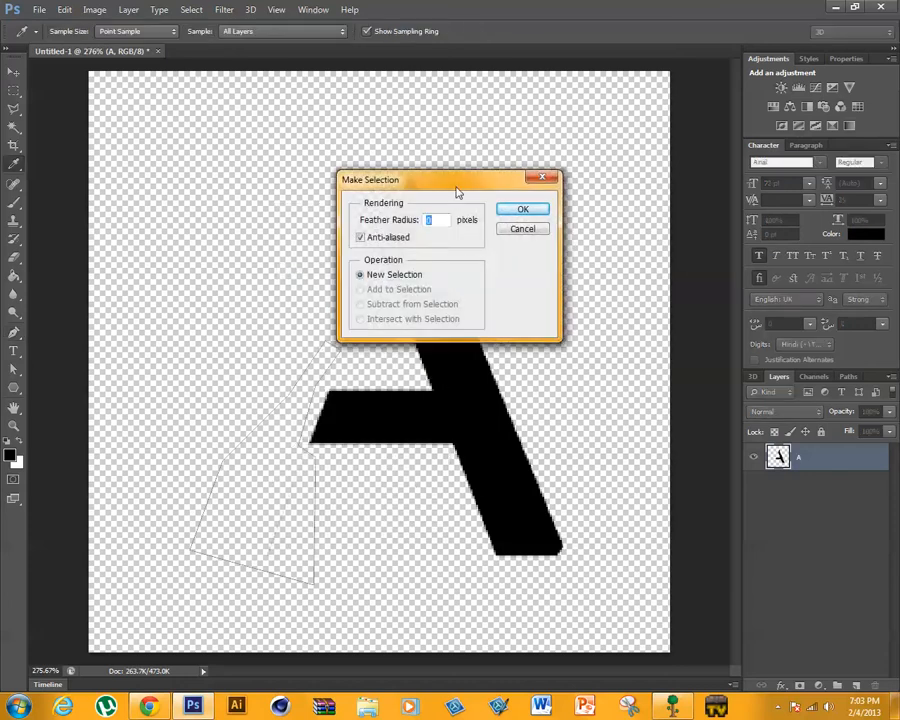
left_click(506, 211)
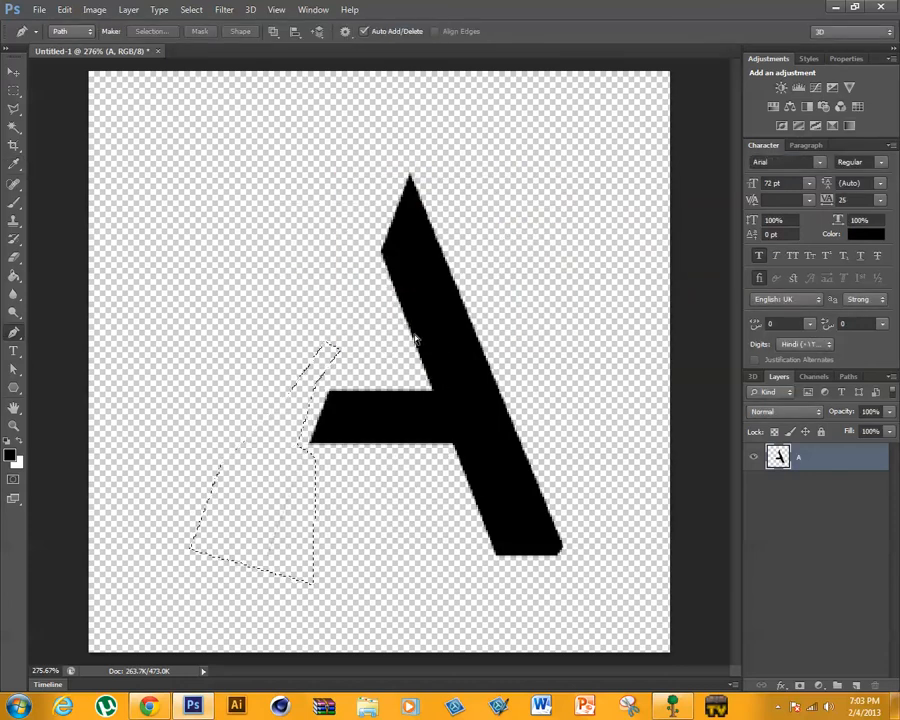
key("ctrl+d")
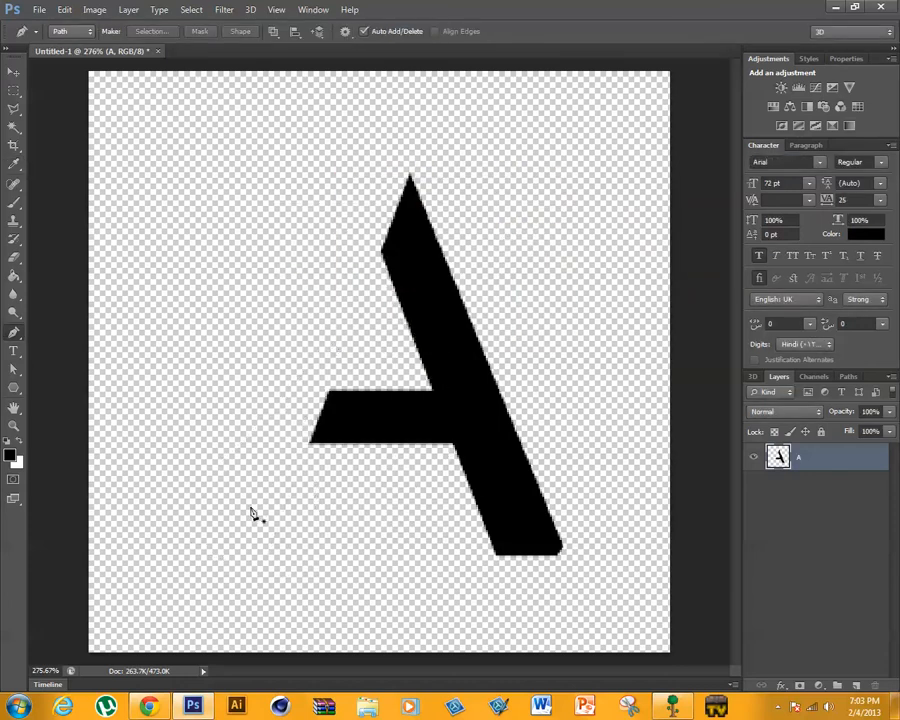
- Examine the A's cut edges around the crossbar at up to 600% for leftover pixels, and fit the canvas on screen again
left_click(14, 426)
left_click(360, 326)
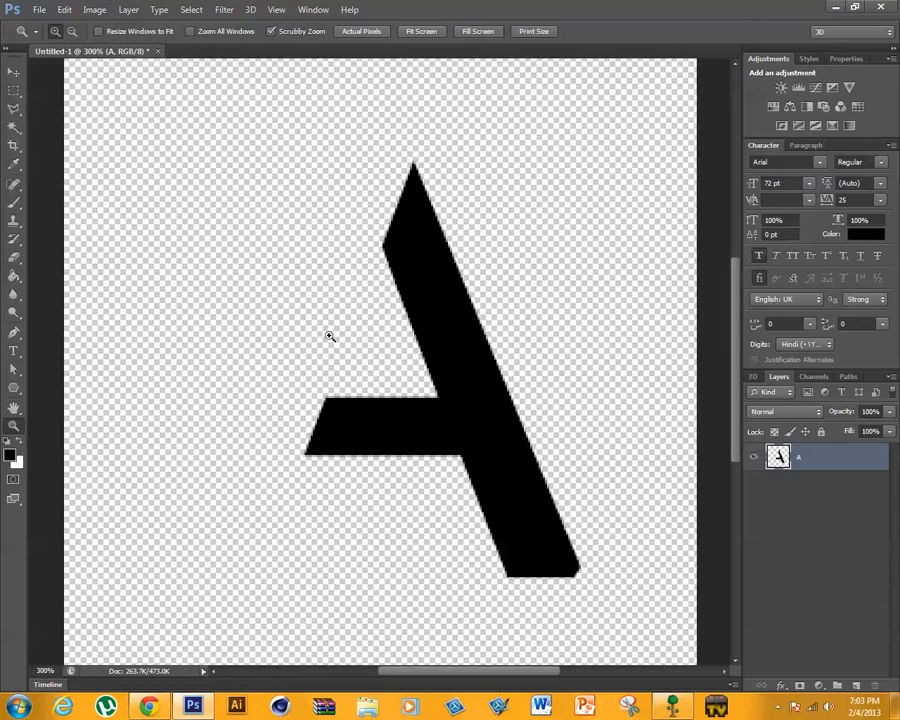
left_click(330, 345)
left_click(340, 360)
left_click(344, 362)
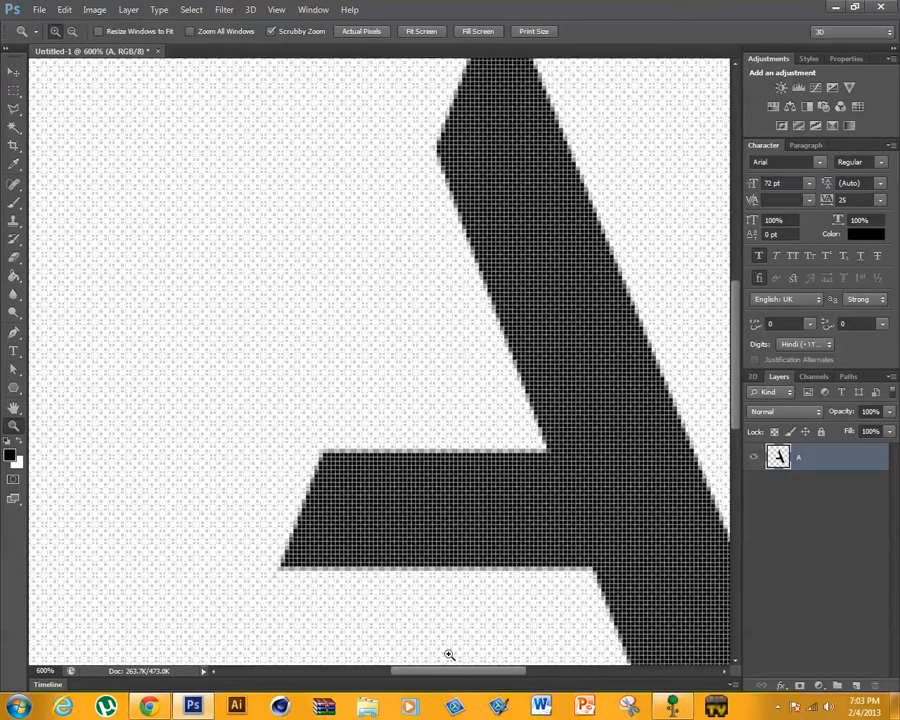
scroll(726, 392, "down", 5)
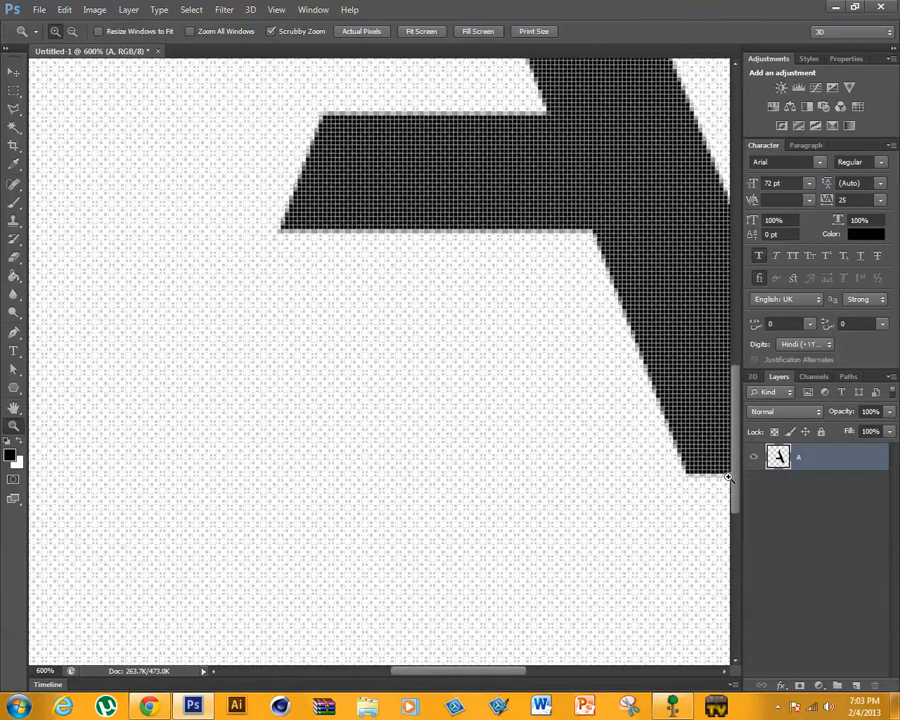
scroll(720, 400, "up", 10)
scroll(700, 330, "down", 5)
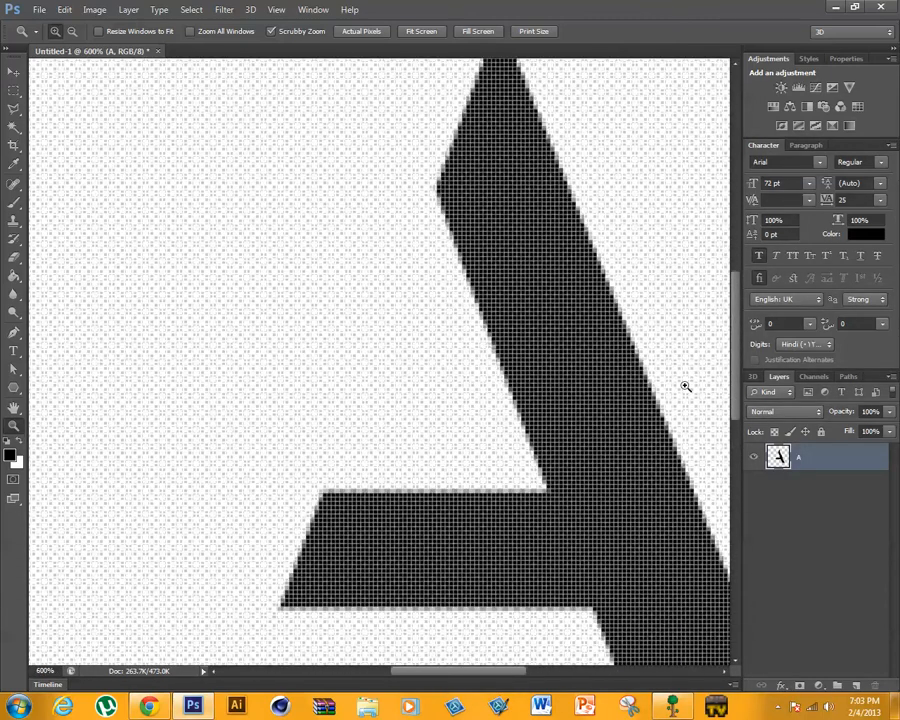
left_click(421, 31)
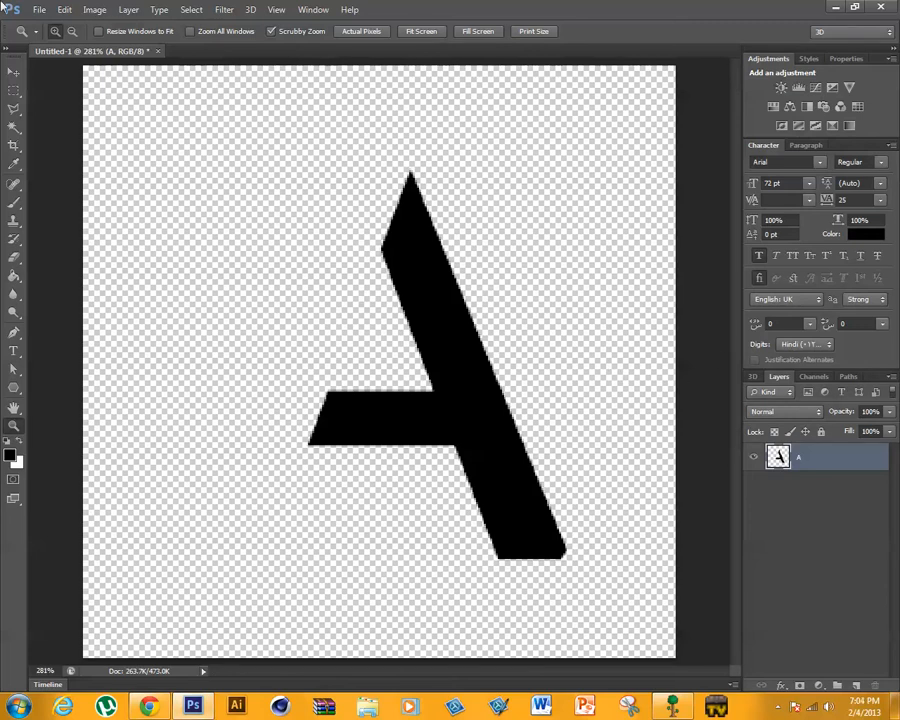
left_click_drag(699, 7, 583, 2)
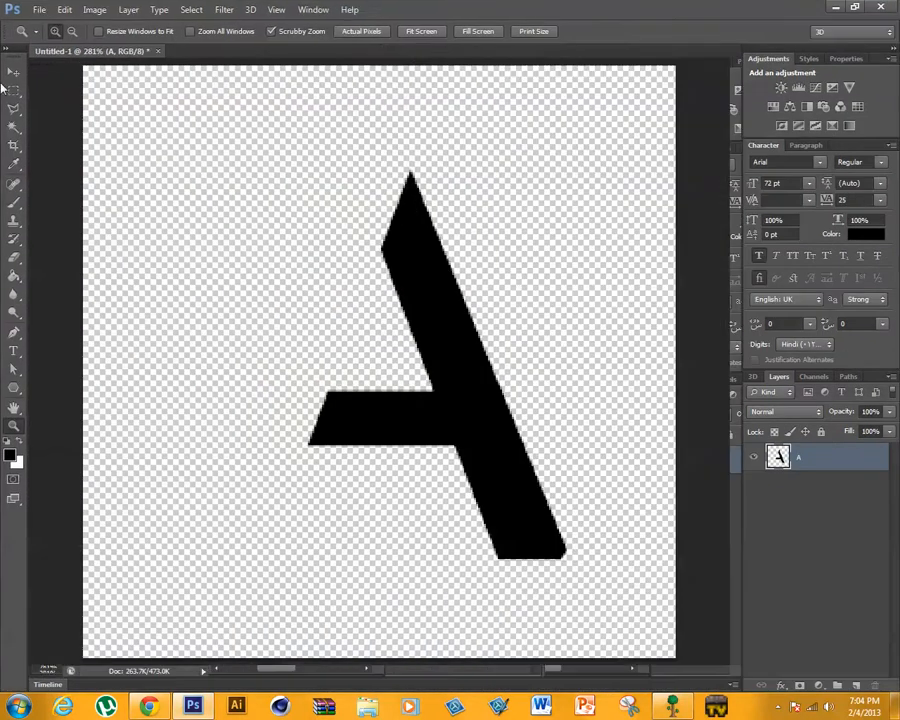
- Save the document as A in Photoshop (PSD) format with Maximize Compatibility on
left_click(39, 10)
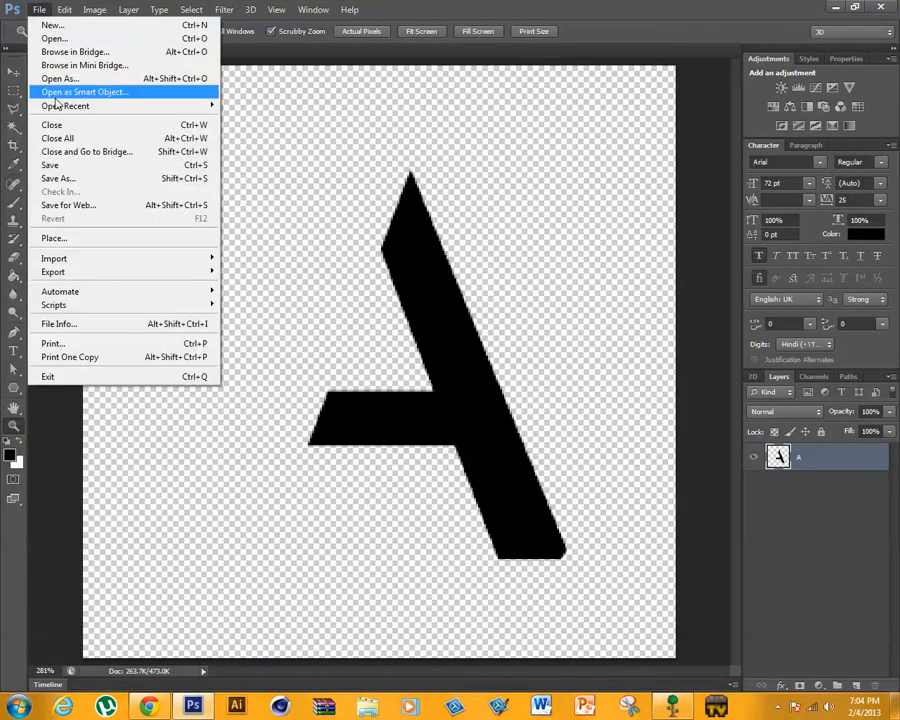
left_click(58, 178)
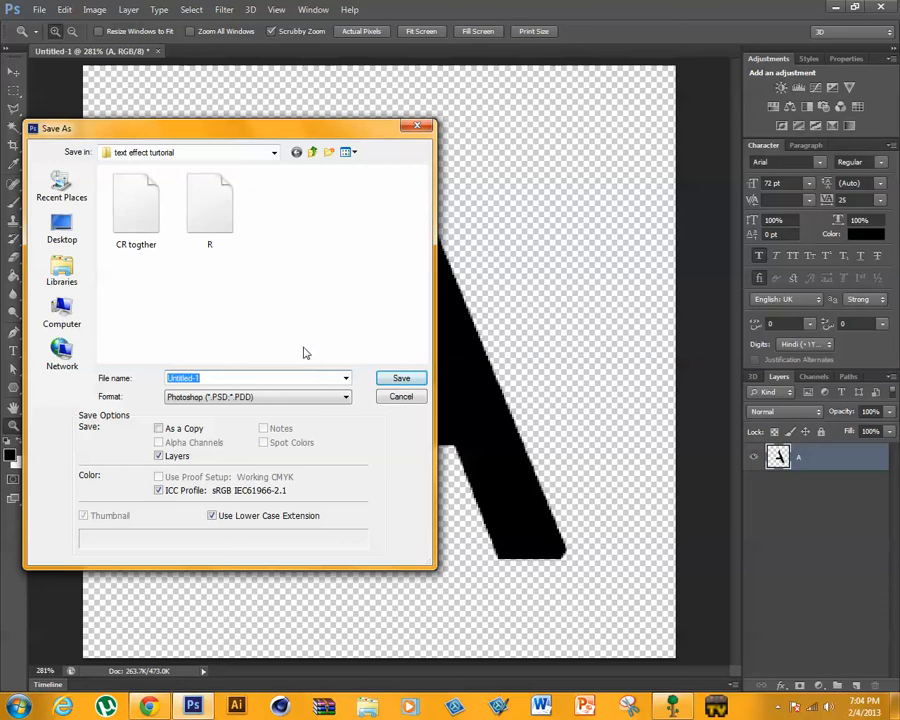
type("A")
key("Return")
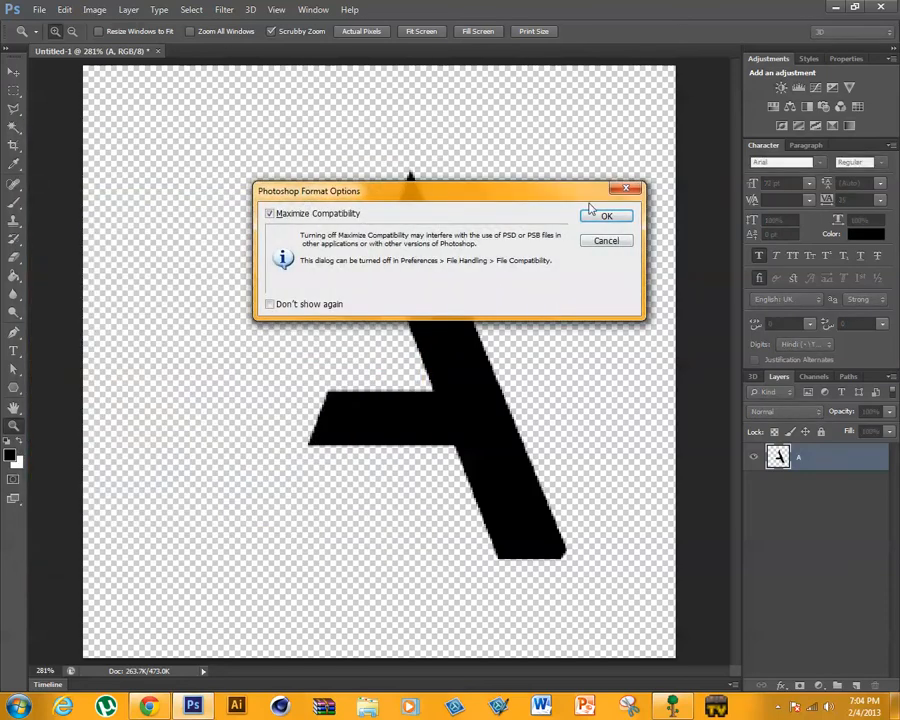
left_click(600, 215)
- Create a new 300 x 300 pixel RGB document at 72 pixels/inch with a transparent background, fitted to the screen
left_click(39, 10)
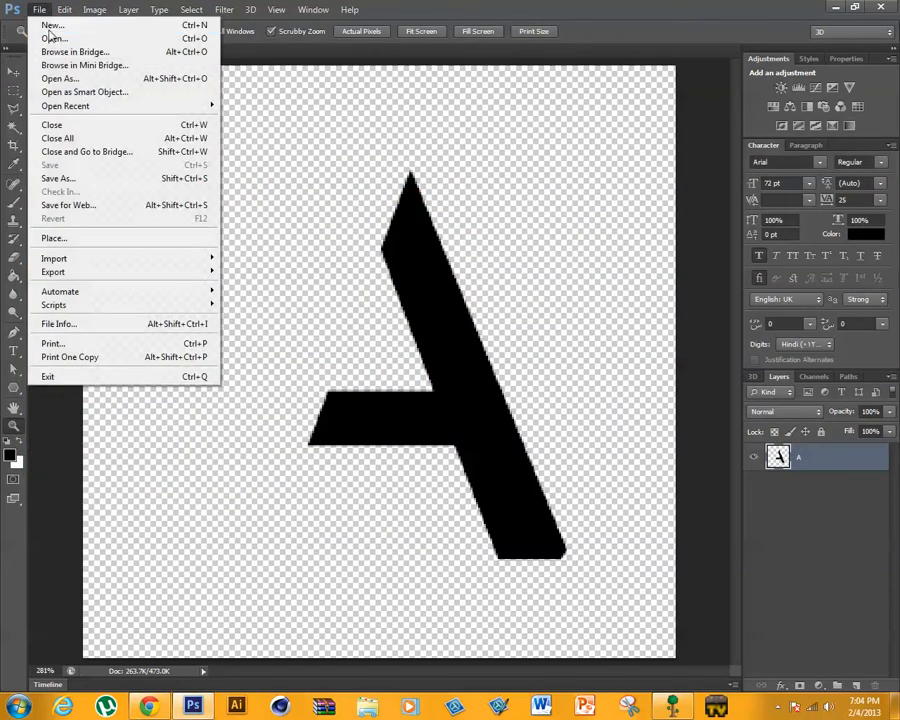
left_click(52, 25)
double_click(414, 270)
type("3")
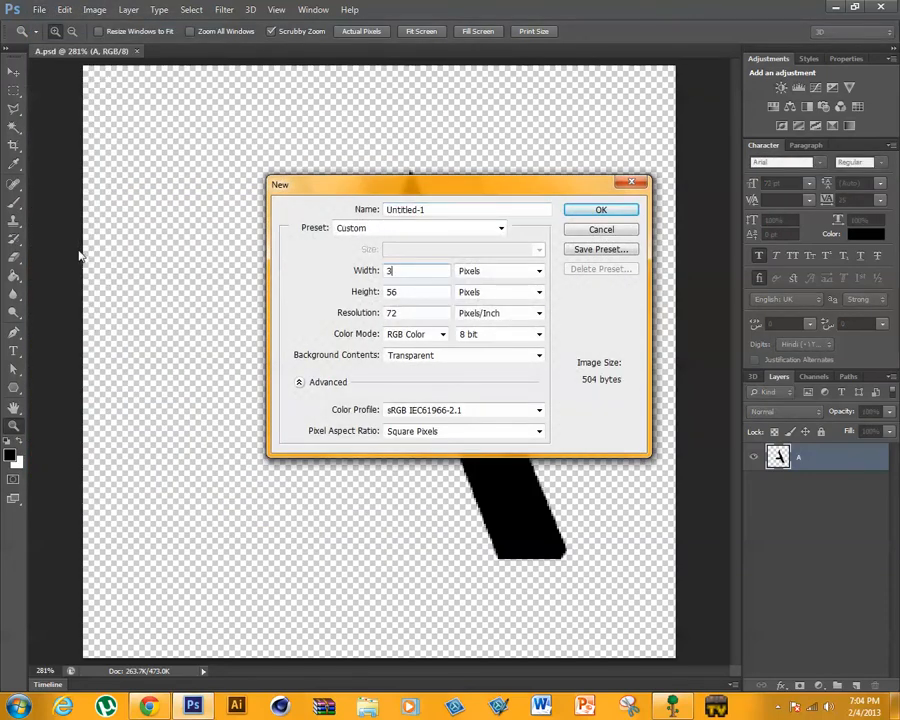
type("00")
key("Tab")
key("Tab")
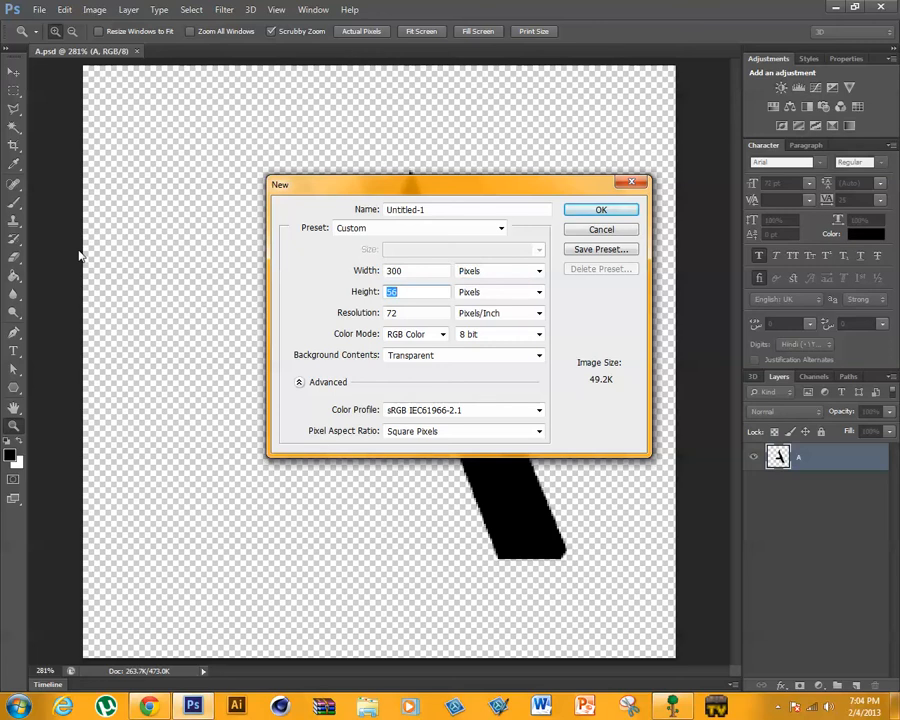
type("300")
key("Return")
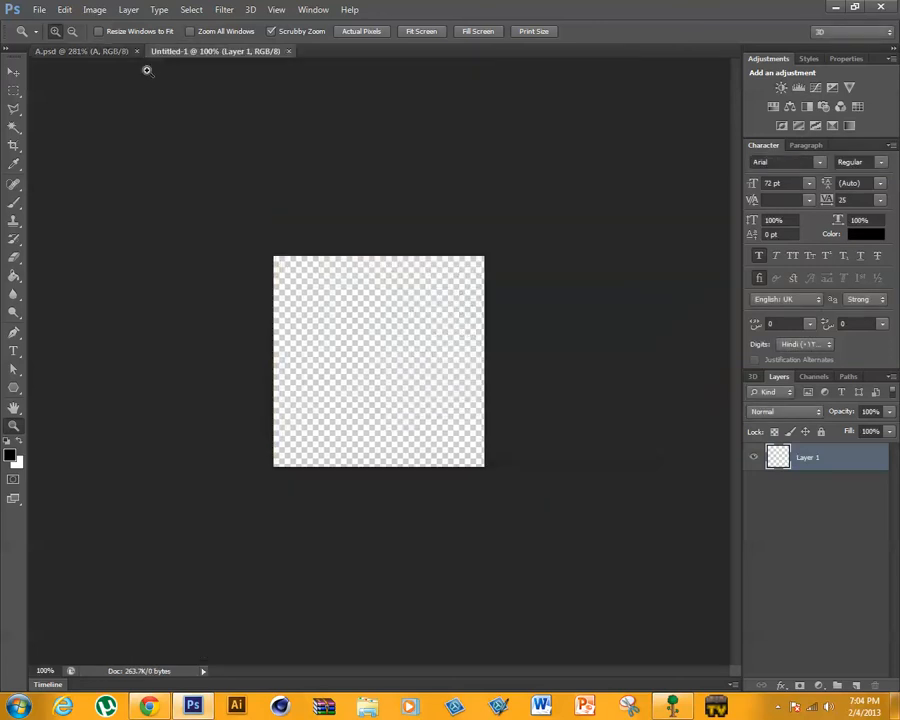
left_click(415, 34)
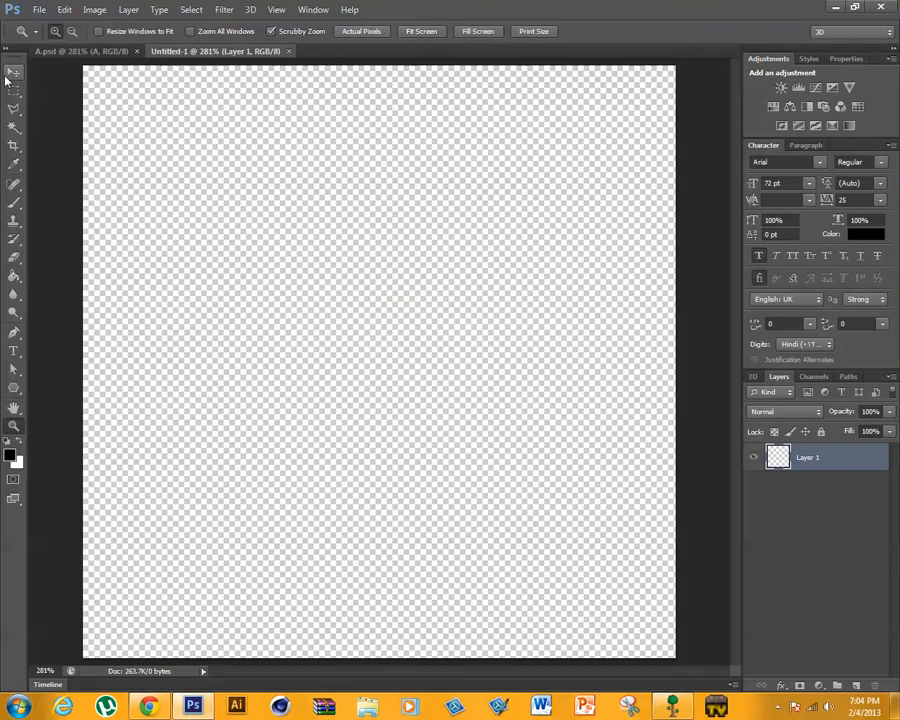
left_click(14, 352)
left_click(332, 342)
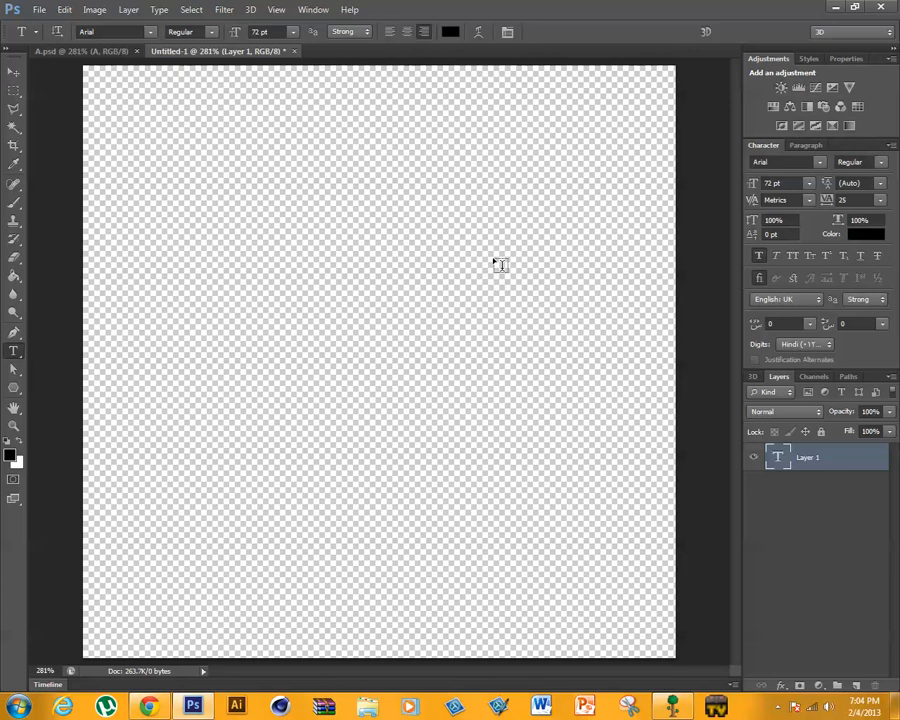
key("e")
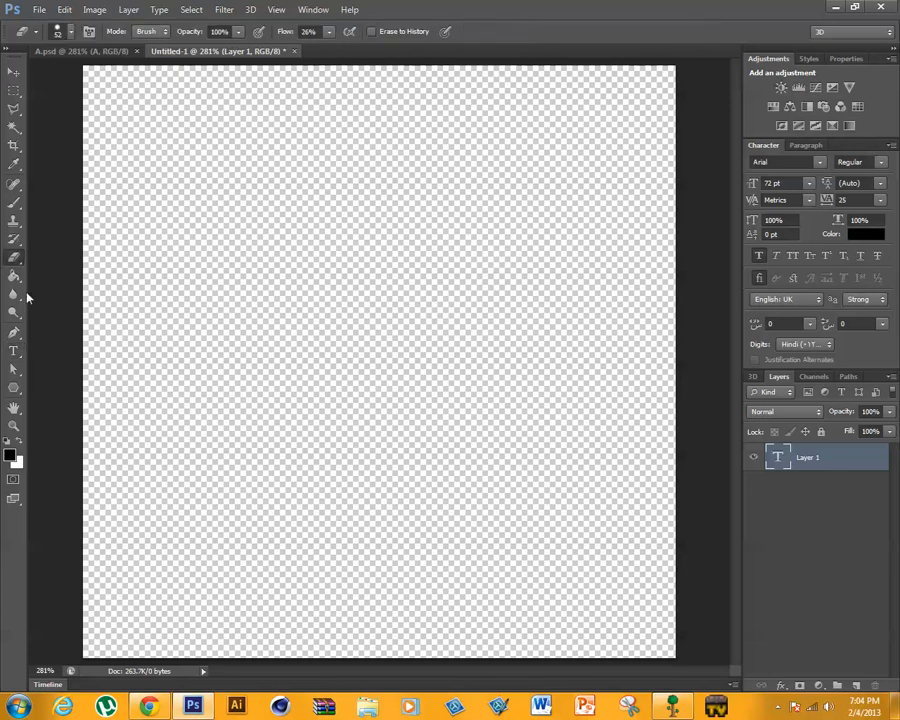
left_click(13, 351)
key("e")
- Add the letter E as a 72 pt Arial Regular type layer near the canvas's left edge
left_click(13, 351)
left_click(155, 386)
type("E")
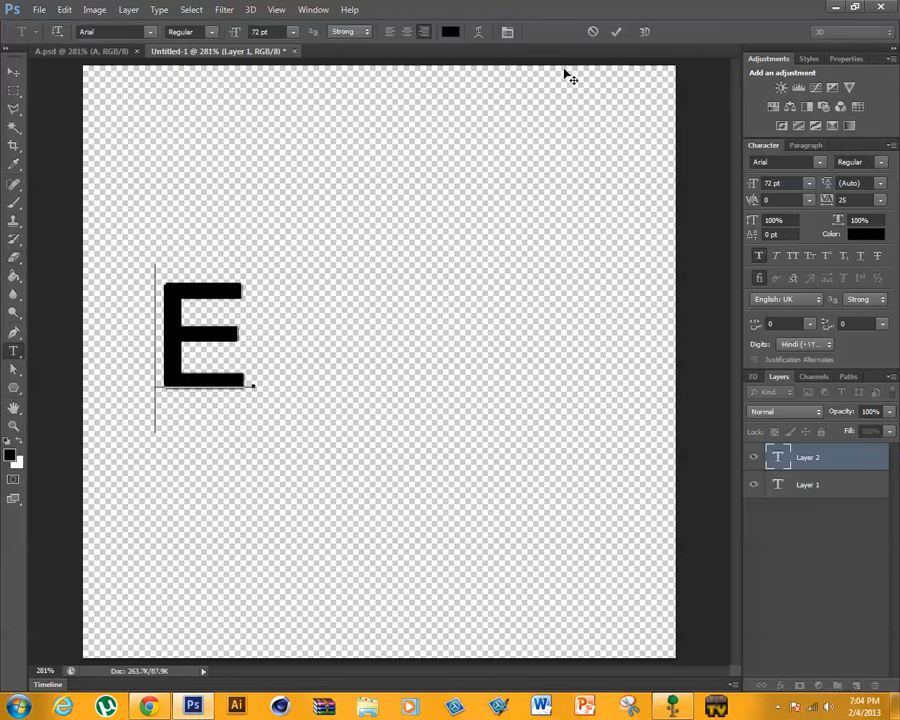
key("ctrl+t")
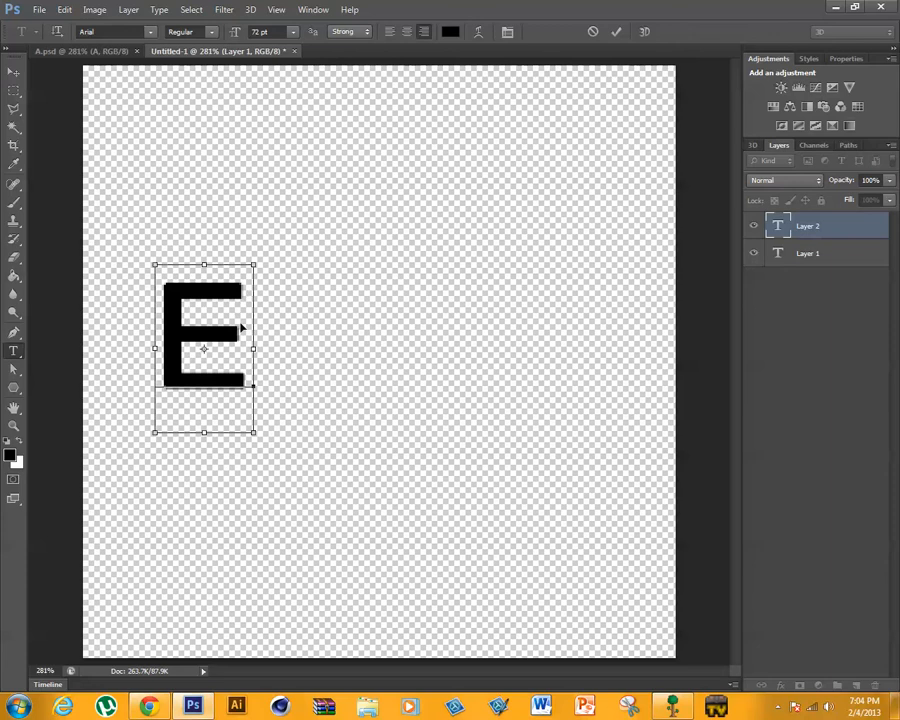
key("ctrl+t")
left_click(616, 31)
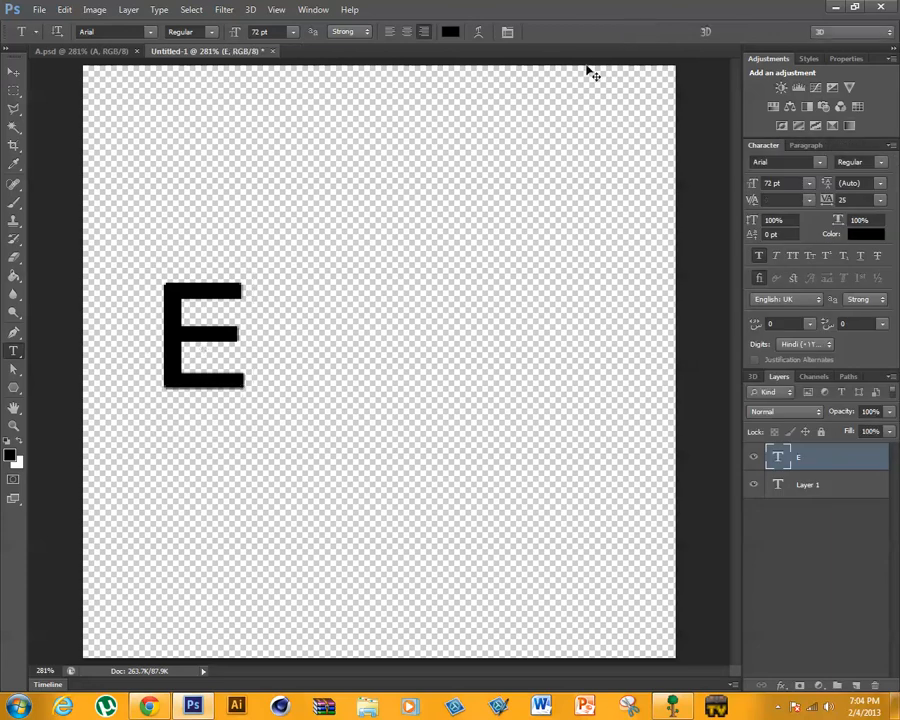
- Scale the letter E to about 274% and place it in the left half of the canvas
key("ctrl+t")
left_click_drag(256, 443, 660, 575)
left_click_drag(334, 480, 307, 416)
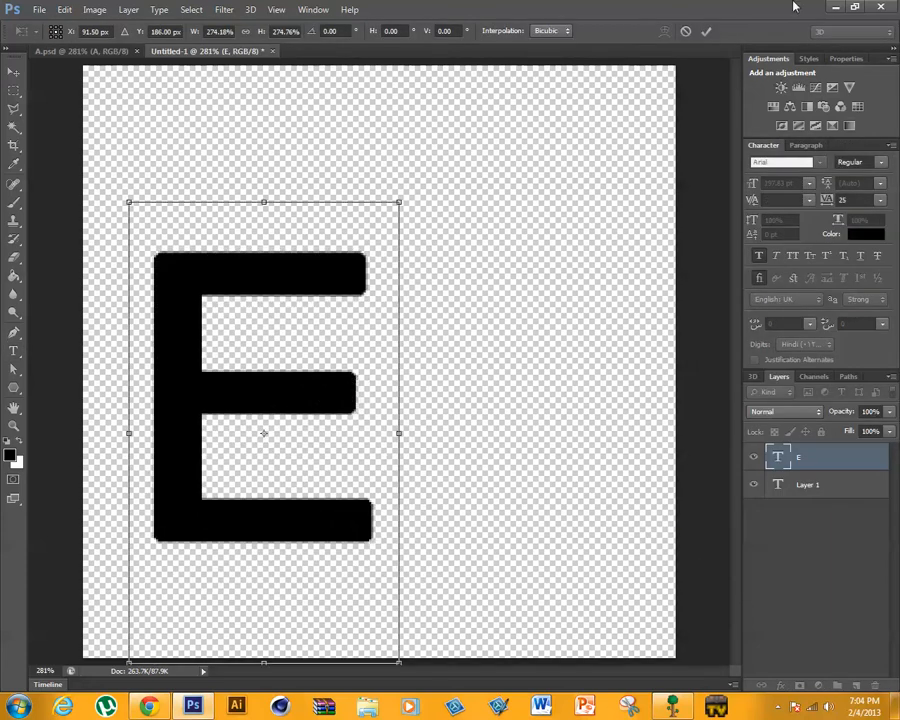
left_click(706, 31)
- Copy the sliced A layer from A.psd into the new document with the E
left_click(45, 50)
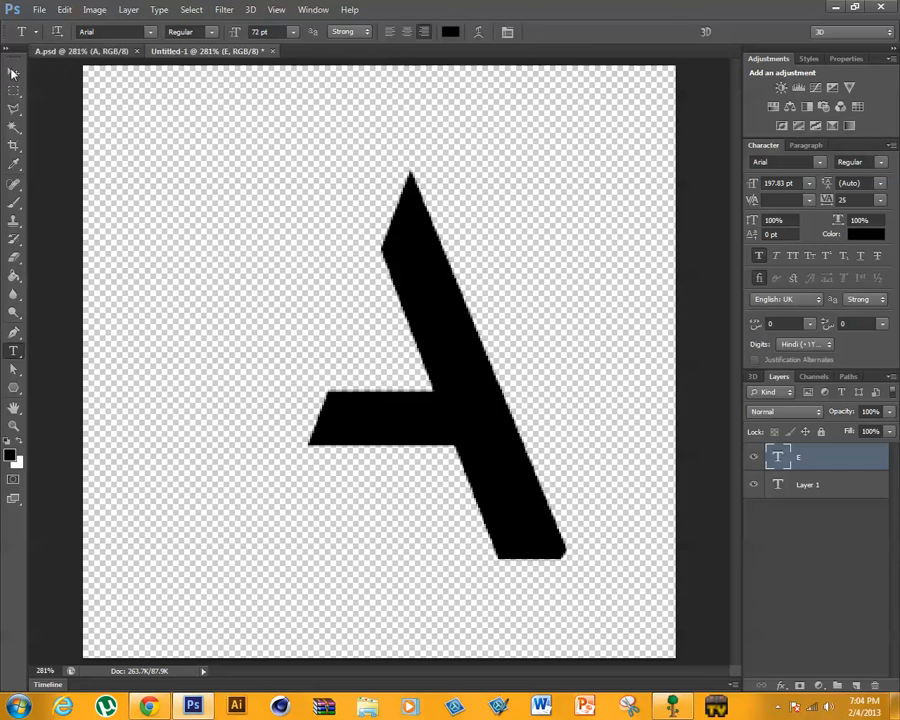
key("v")
mouse_move(408, 242)
left_mouse_down()
mouse_move(180, 32)
mouse_move(472, 366)
mouse_move(402, 249)
mouse_move(404, 235)
left_mouse_up()
- Scale the A to about 75% and place it over the E's right side, matching its top and baseline
key("ctrl+t")
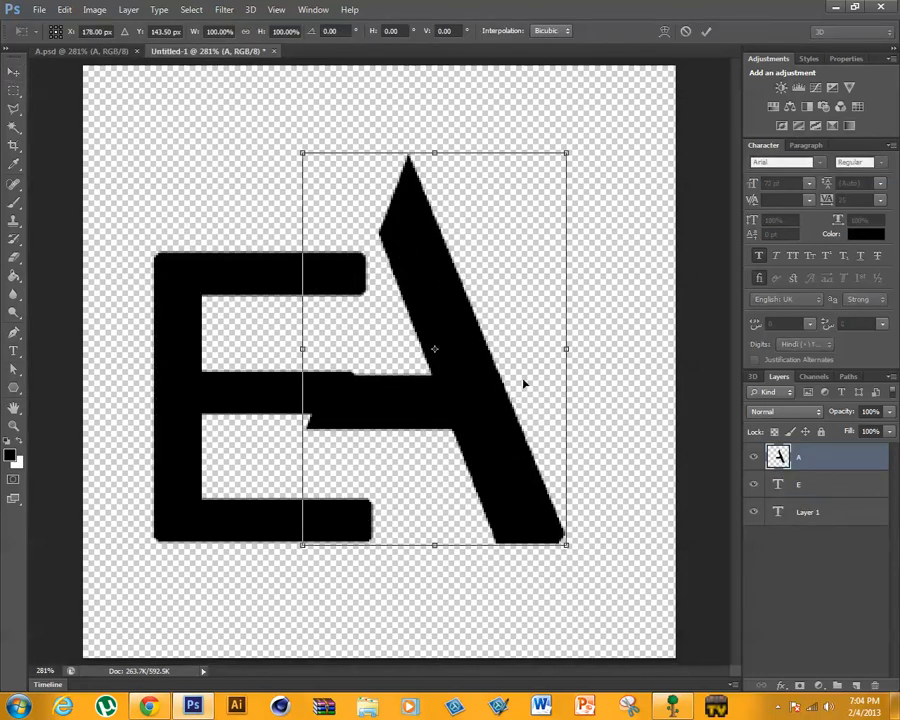
left_click_drag(568, 153, 504, 244)
left_click_drag(411, 373, 384, 371)
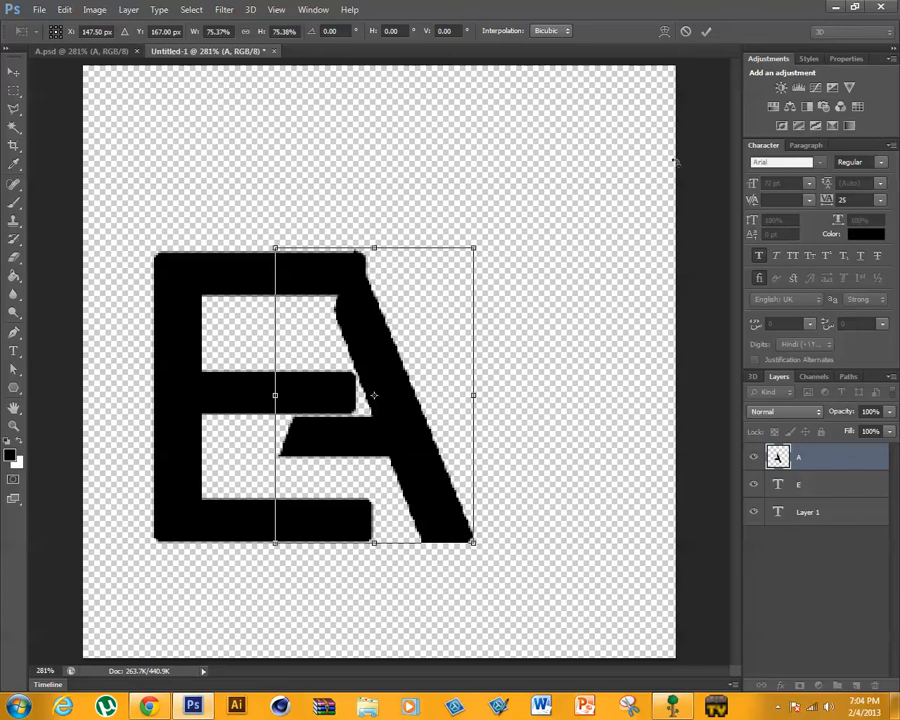
left_click(706, 30)
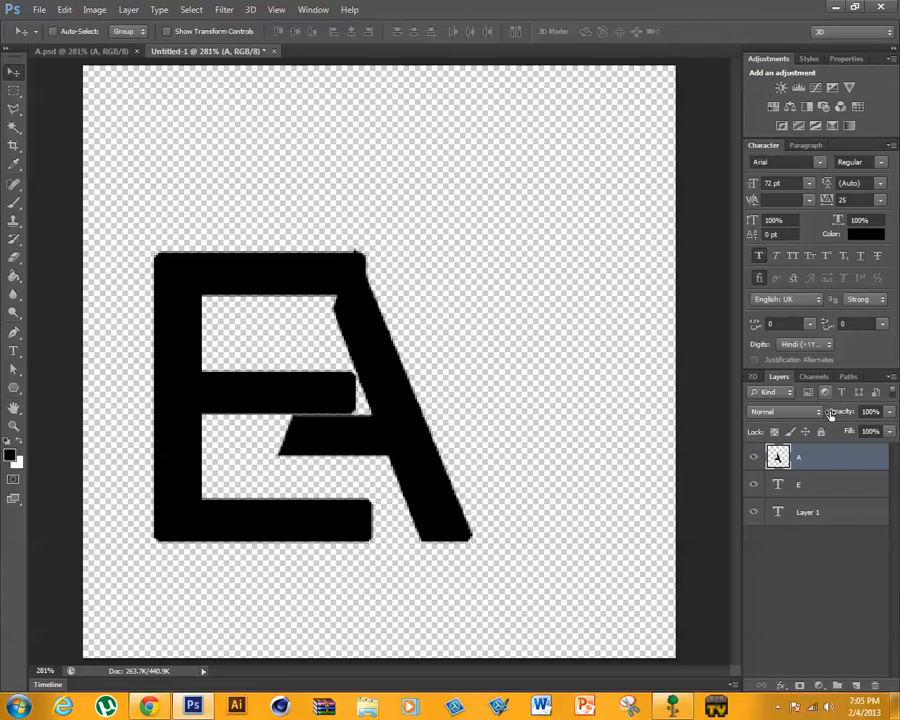
- Delete the empty type layer Layer 1 and rasterize the E type layer
left_click(829, 484)
left_click(822, 514)
key("Delete")
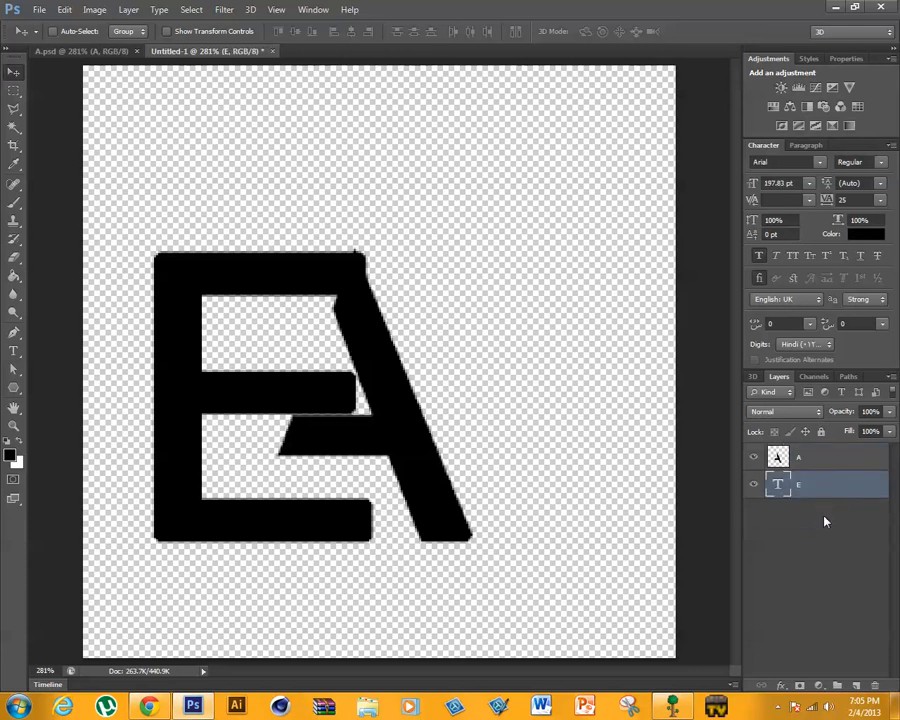
right_click(815, 495)
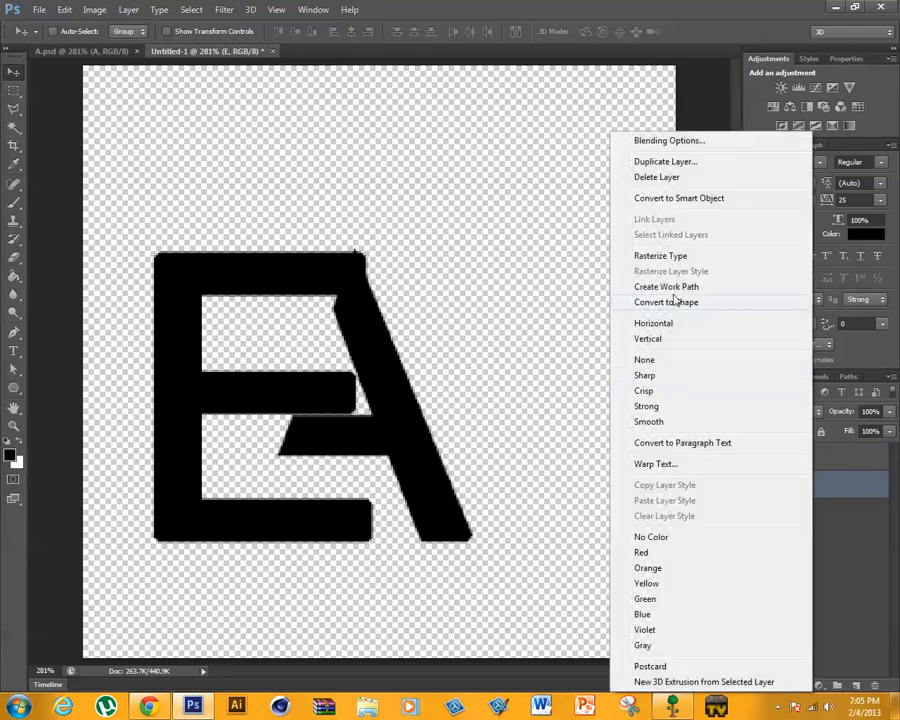
left_click(650, 256)
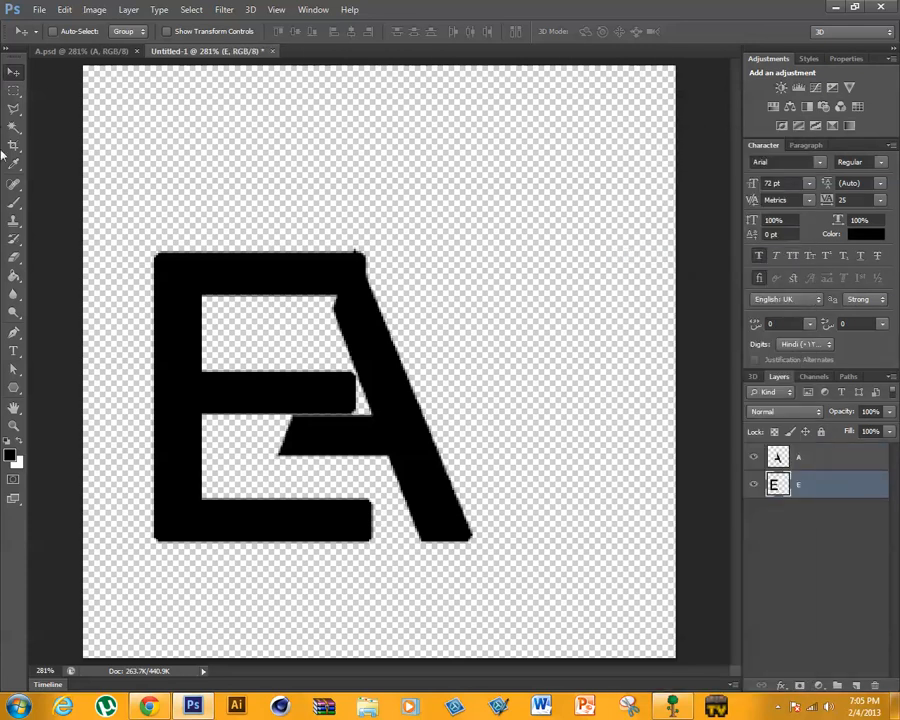
- Draw a closed Pen path that follows the A's left slant across the E and encloses the E's right-hand ends
left_click_drag(520, 5, 723, 5)
left_click(14, 333)
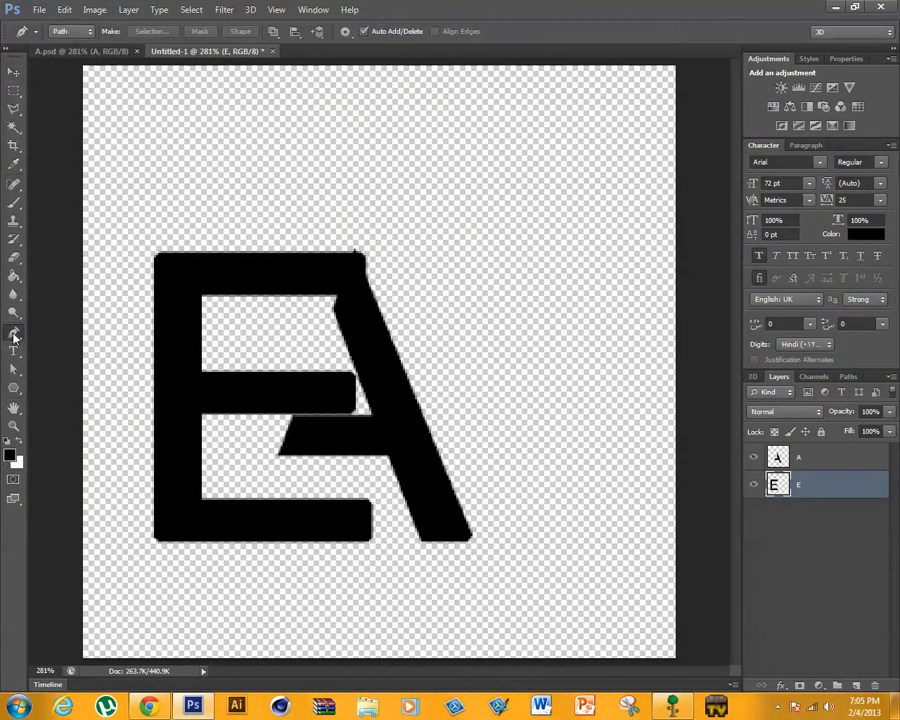
left_click(392, 208)
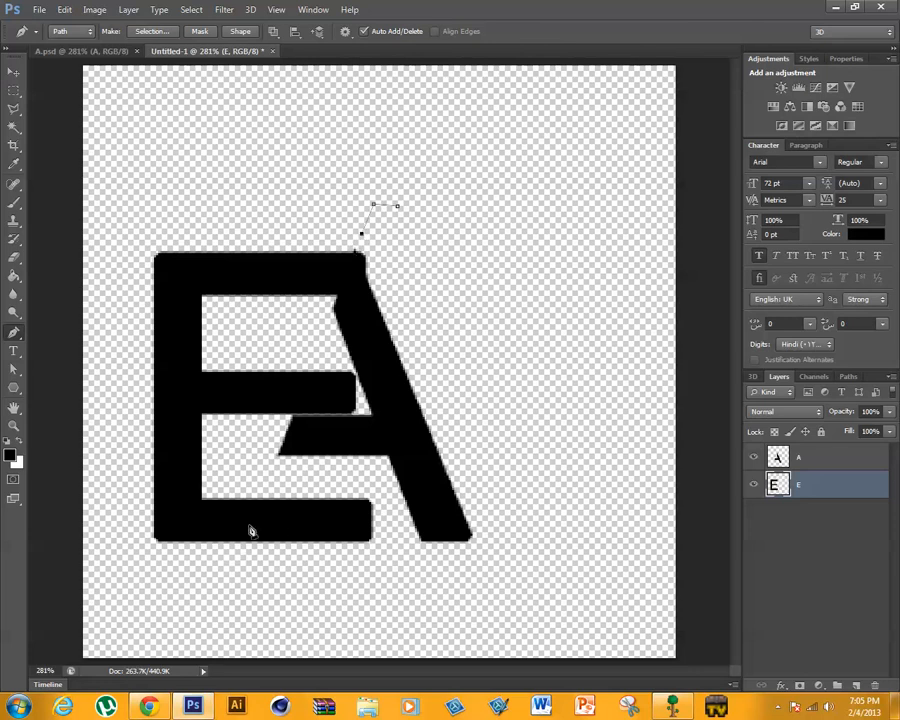
left_click(273, 465)
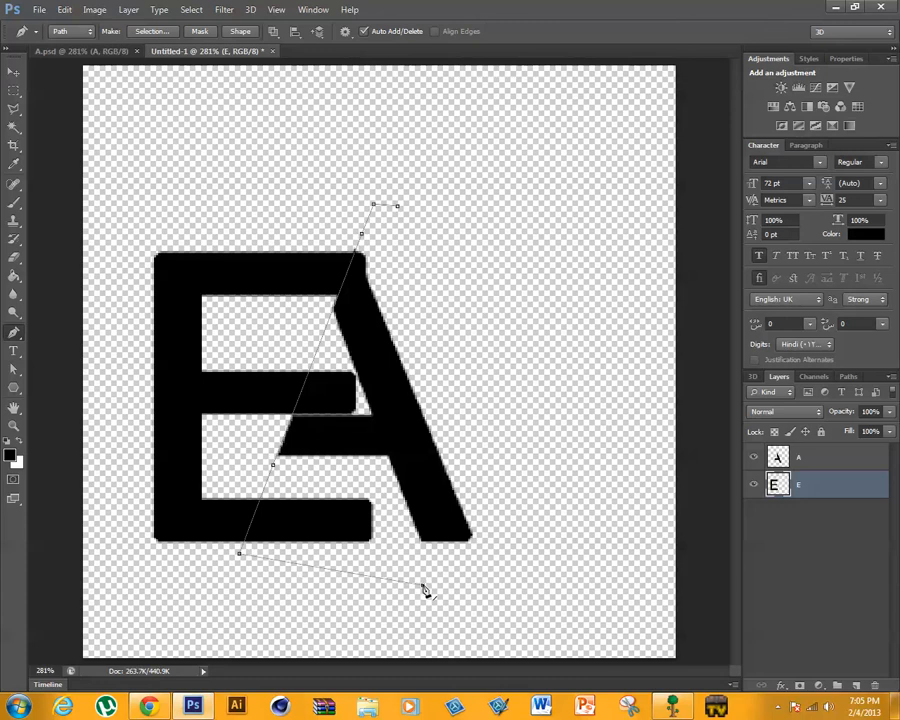
left_click_drag(424, 588, 539, 575)
left_click(397, 208)
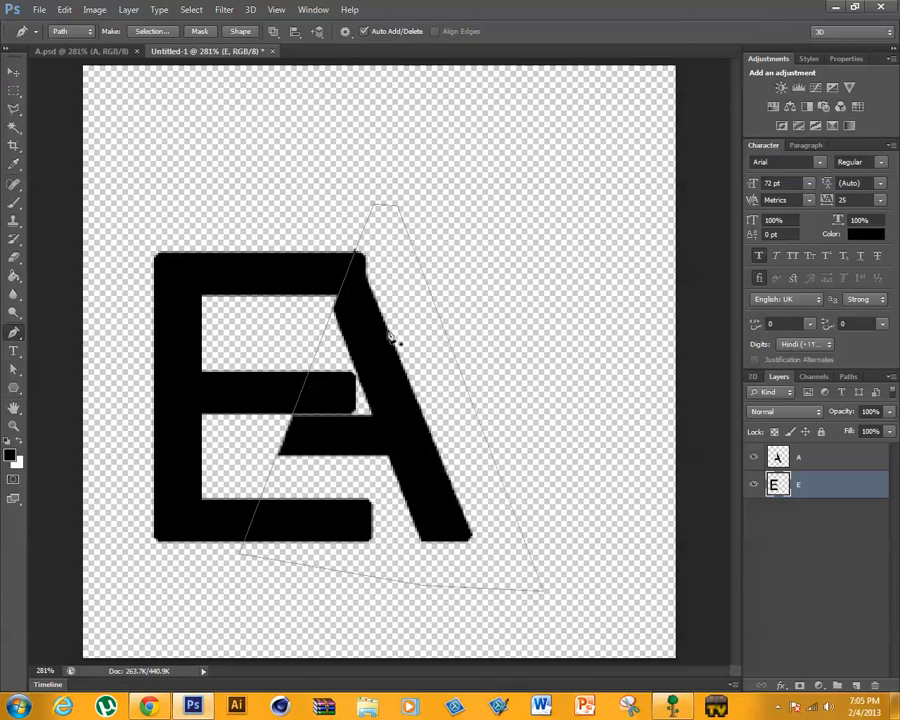
- Convert the path to a selection with 0 pixels feather, delete that part of the E layer and deselect
right_click(388, 333)
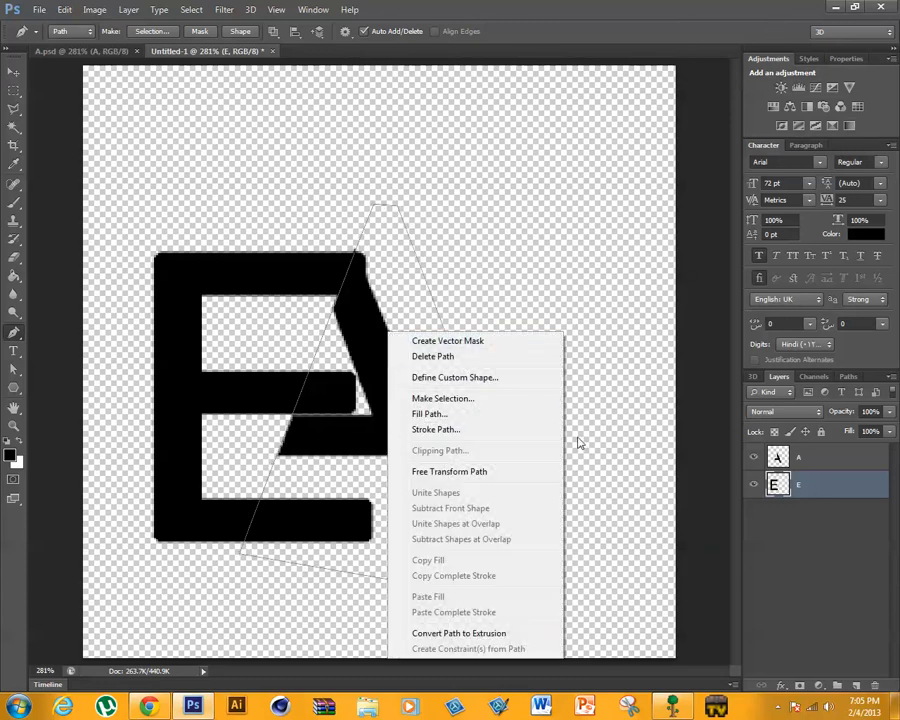
left_click(455, 399)
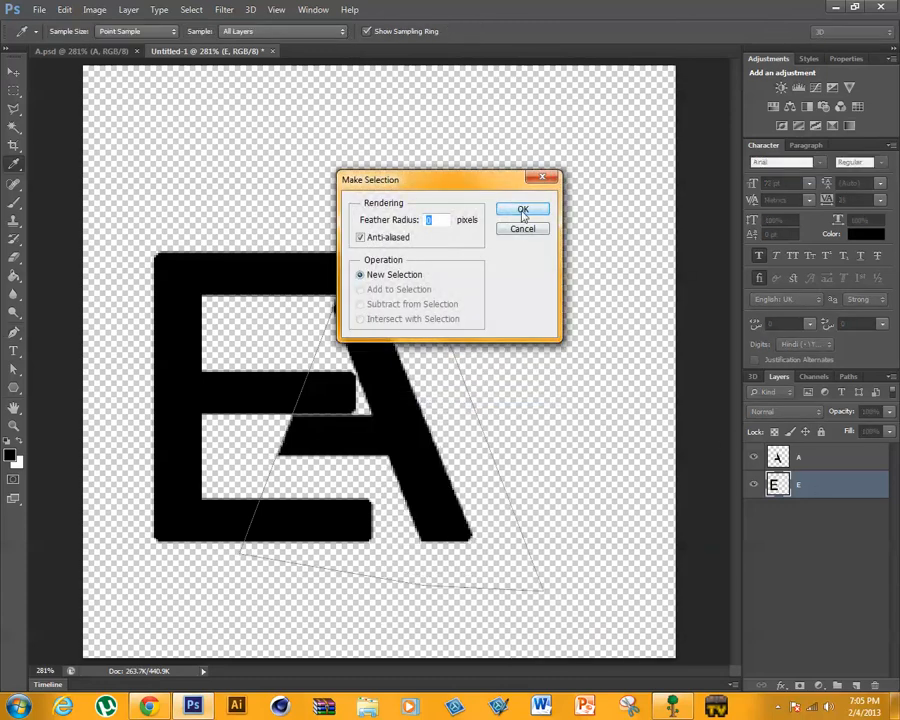
left_click(521, 210)
key("Delete")
key("ctrl+d")
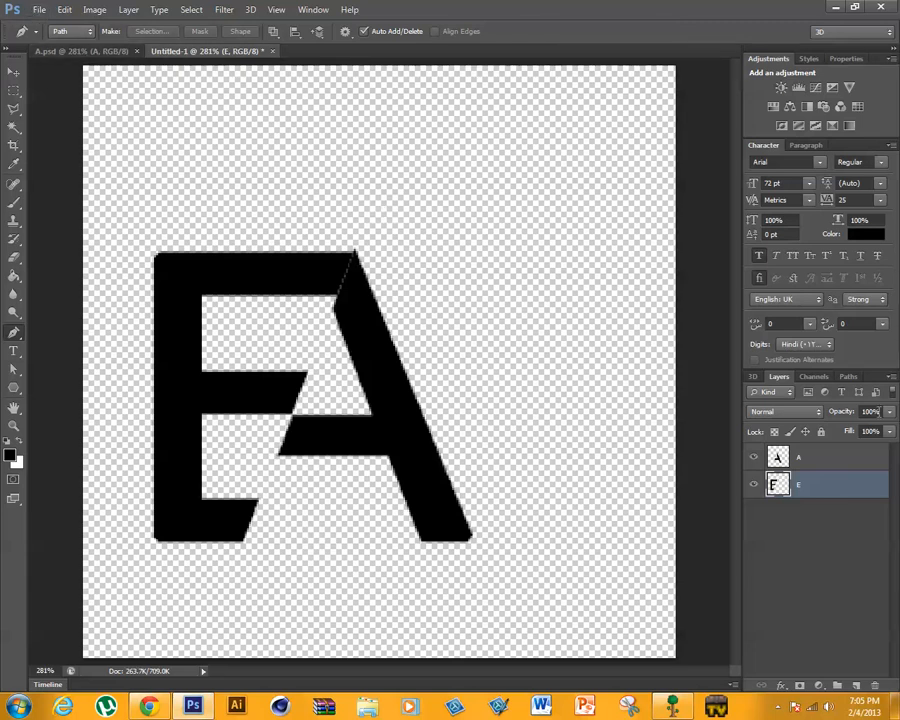
- Shift the A layer horizontally to the right until a narrow slanted gap separates it from the cut E
left_click(844, 456)
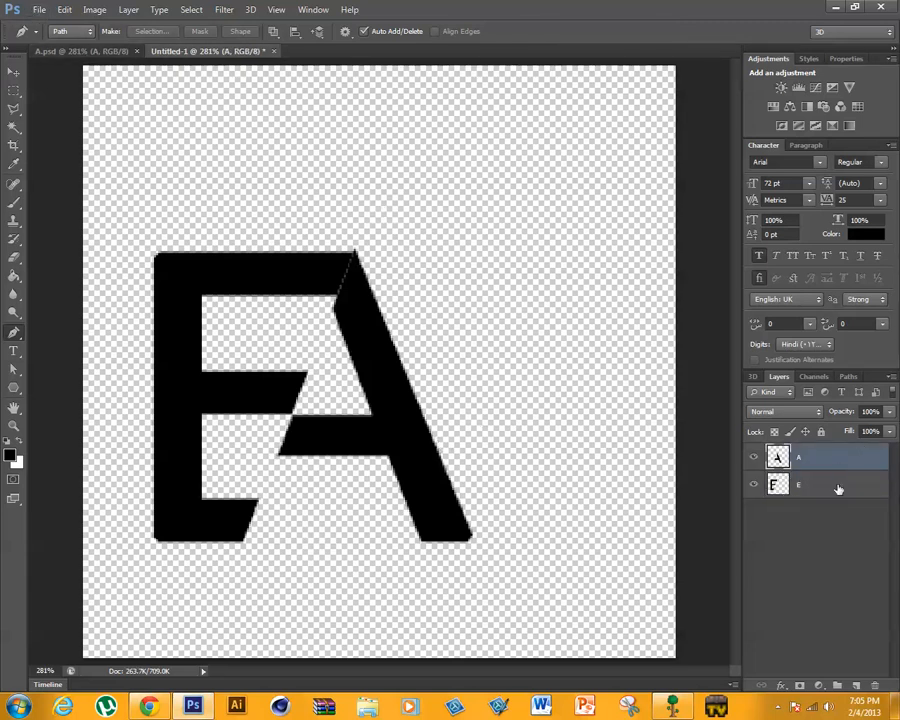
key("ctrl+t")
key("Right")
key("Right")
key("Right")
key("Right")
key("Right")
key("Right")
key("Right")
key("Right")
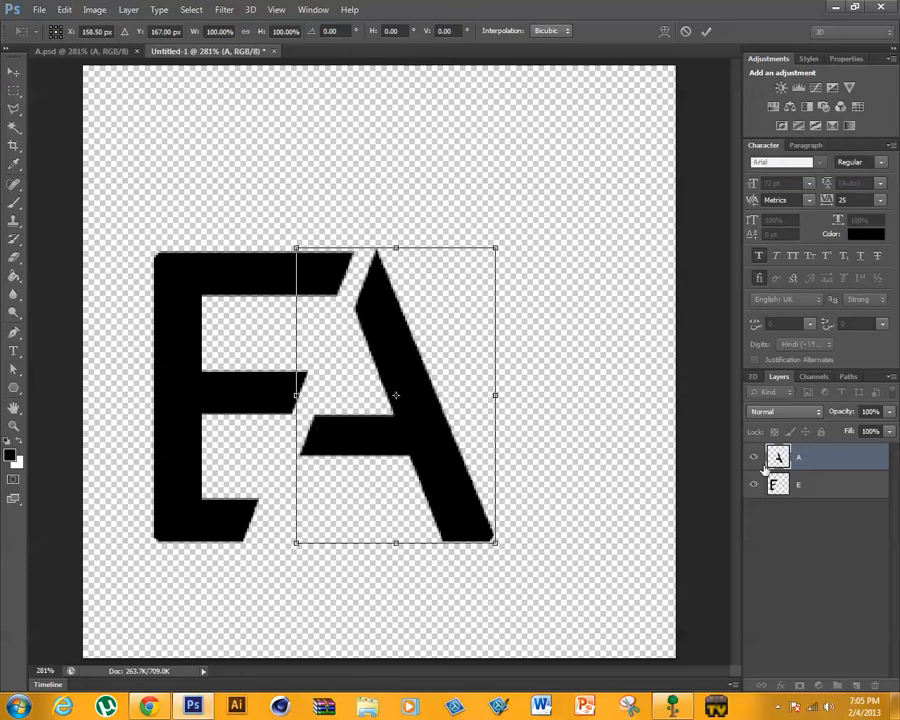
left_click(706, 31)
left_click_drag(633, 6, 572, 8)
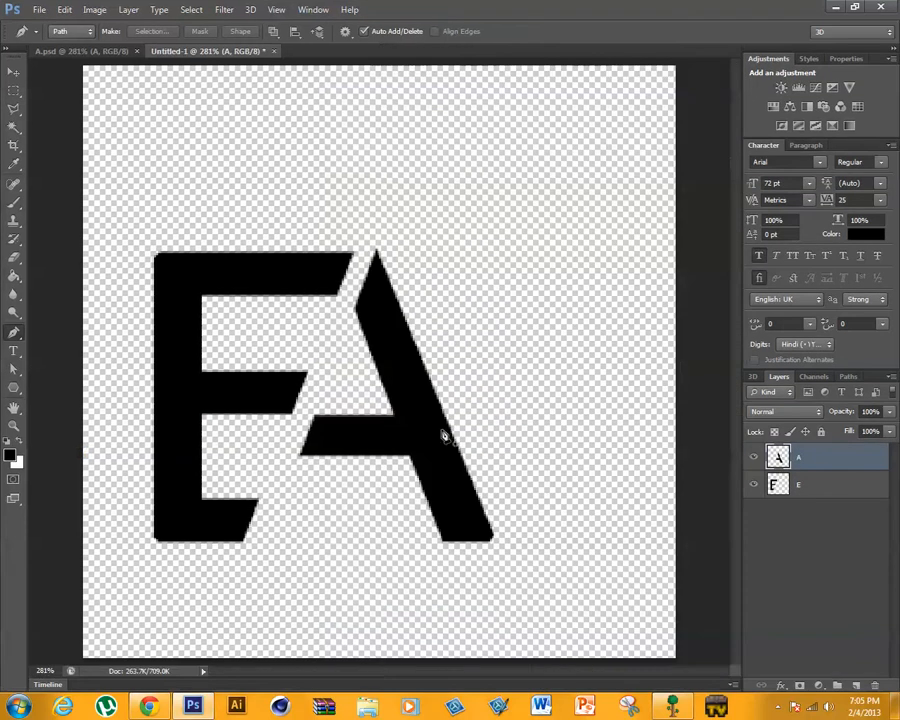
- Save the document as a Photoshop file named EA in the text effect turtorial folder, with maximized compatibility
left_click(46, 13)
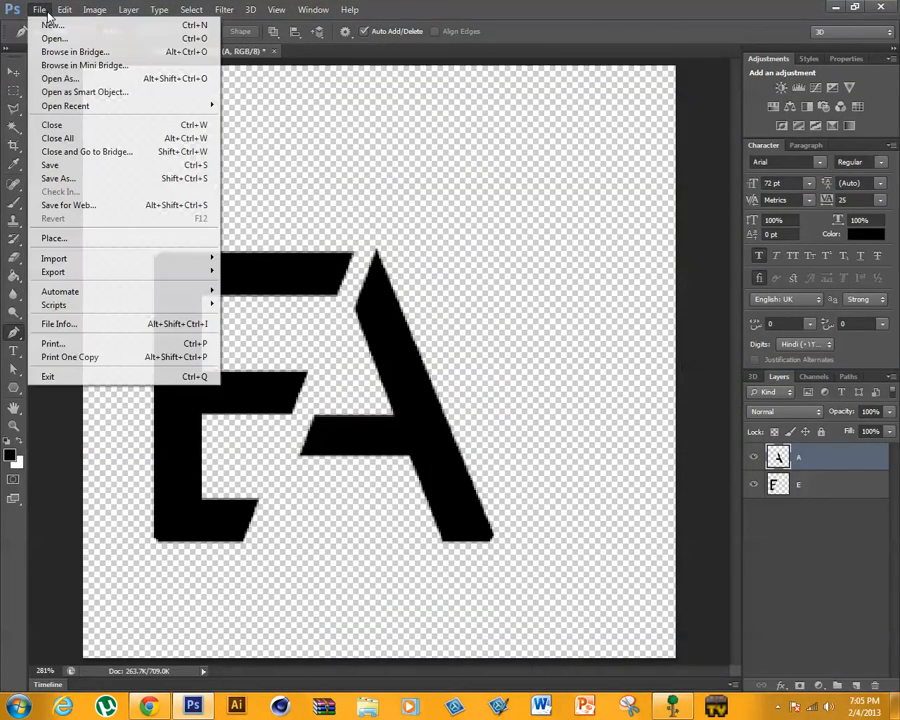
left_click(79, 179)
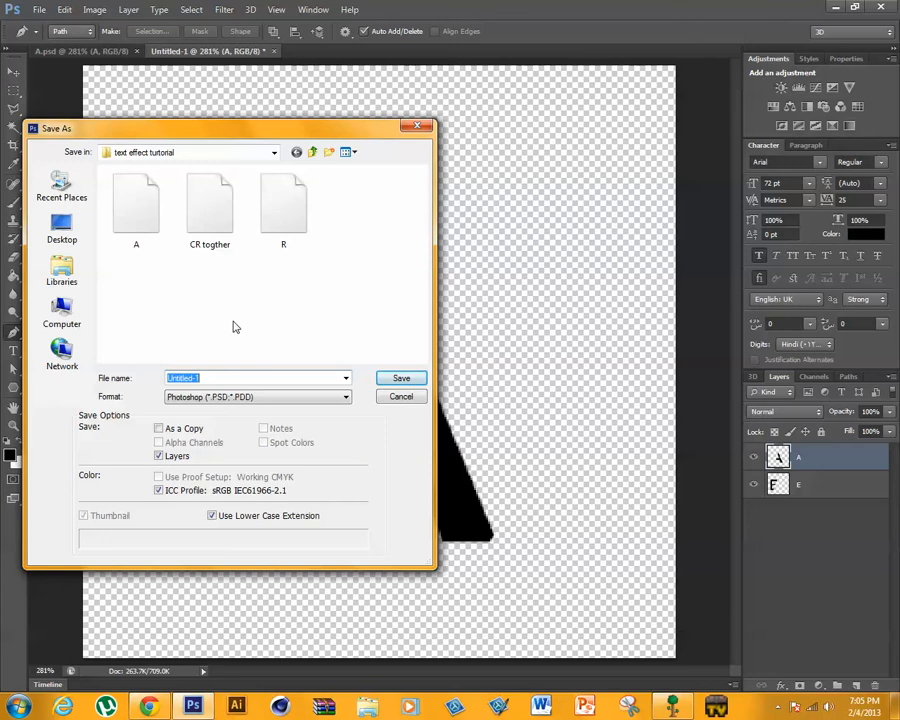
type("EA")
left_click(400, 377)
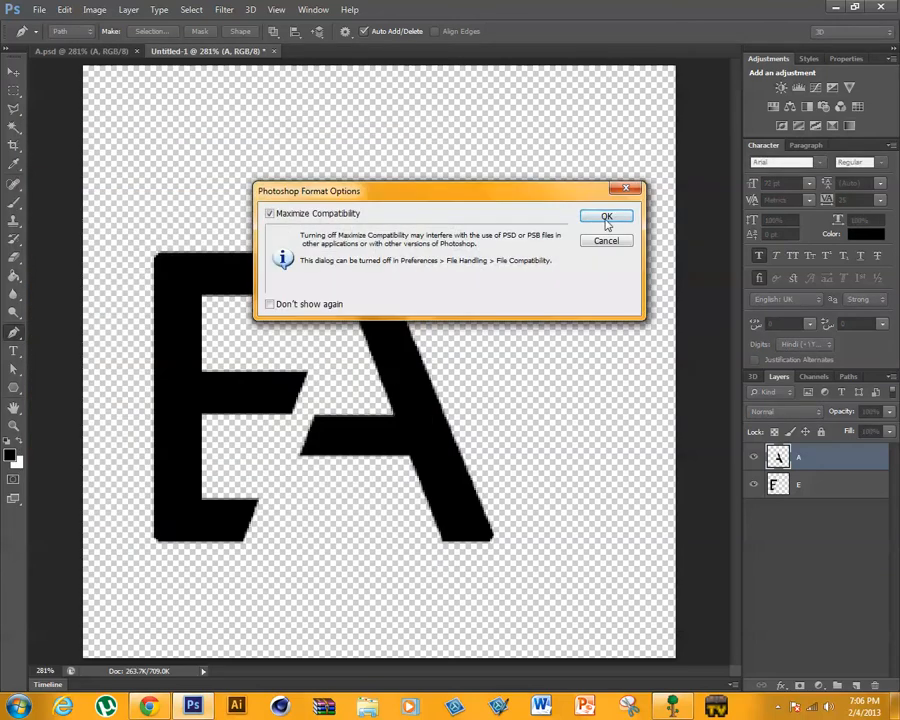
left_click(606, 222)
- Check the CREATIVE wallpaper for the next letter and close the EA.psd and A.psd documents
left_click_drag(677, 5, 514, 576)
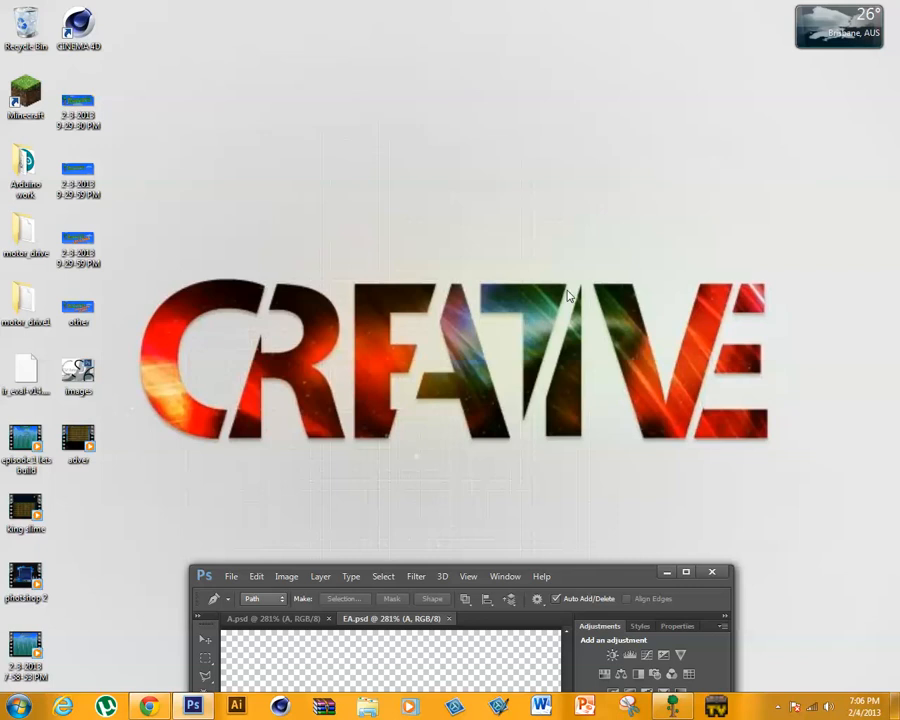
double_click(597, 589)
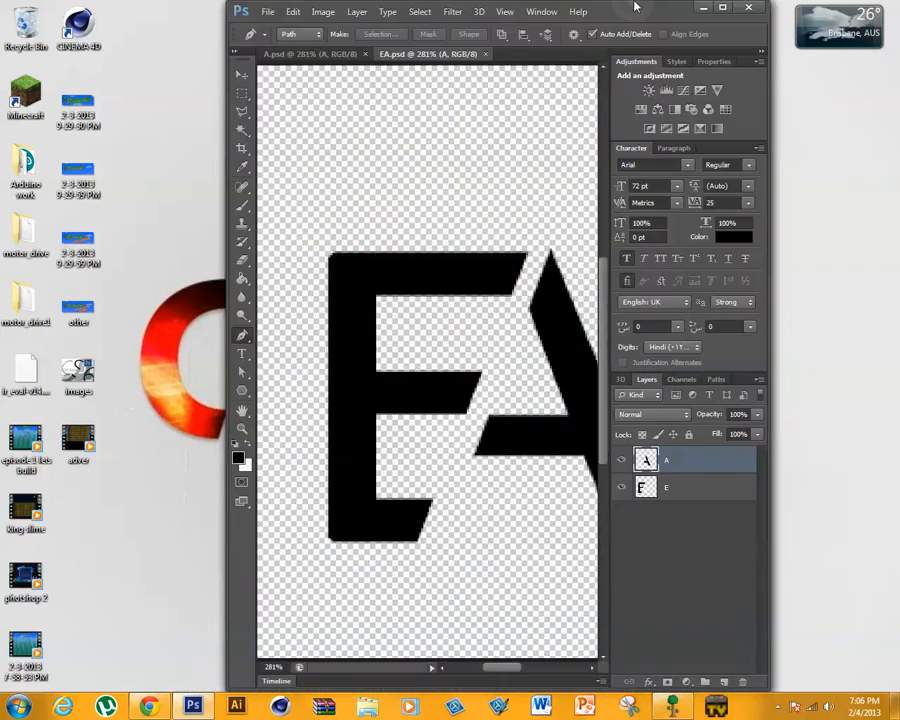
left_click(44, 10)
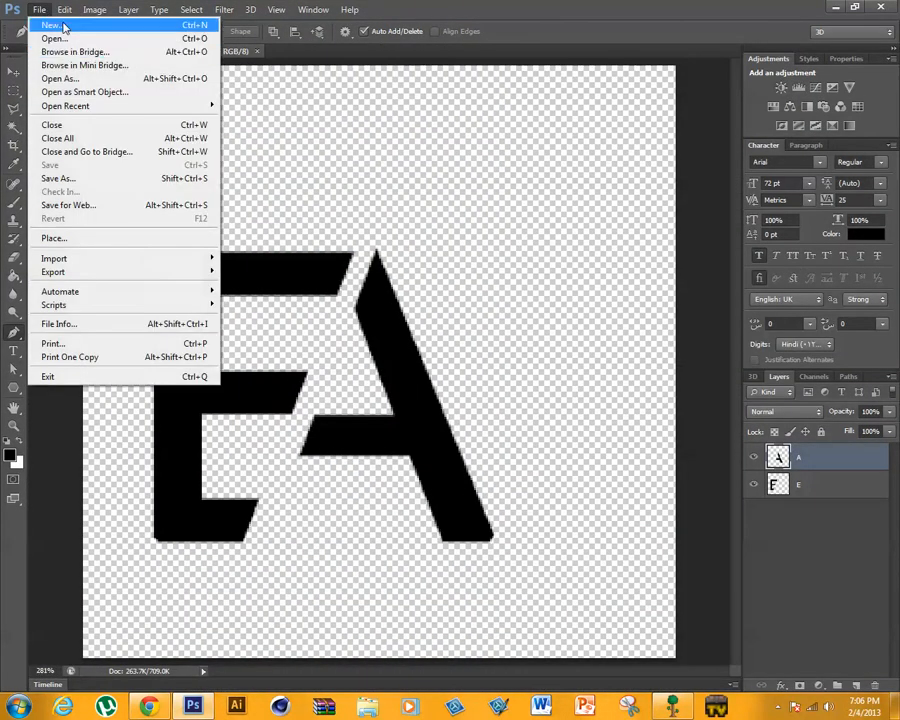
left_click(308, 57)
left_click(257, 51)
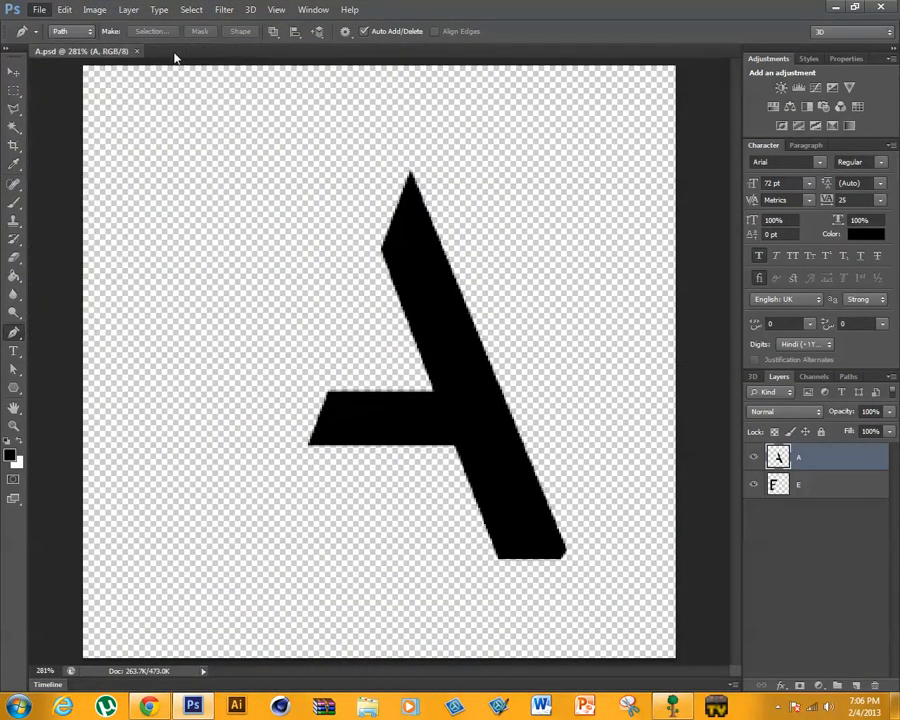
left_click(136, 52)
- Create a new transparent document 300 pixels wide and 300 pixels high
left_click(38, 9)
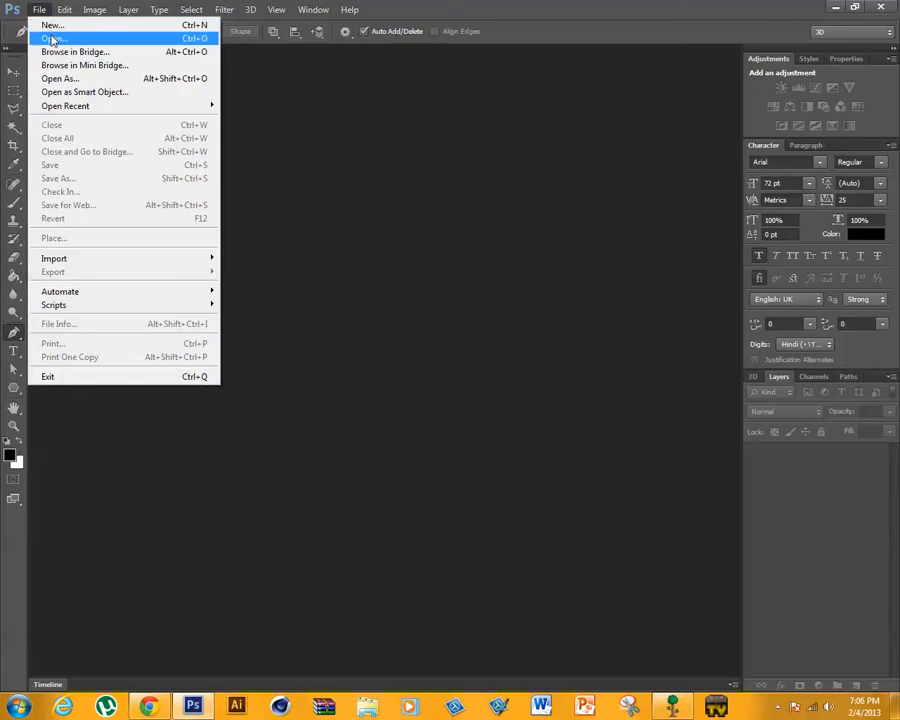
left_click(50, 25)
left_click_drag(565, 18, 568, 530)
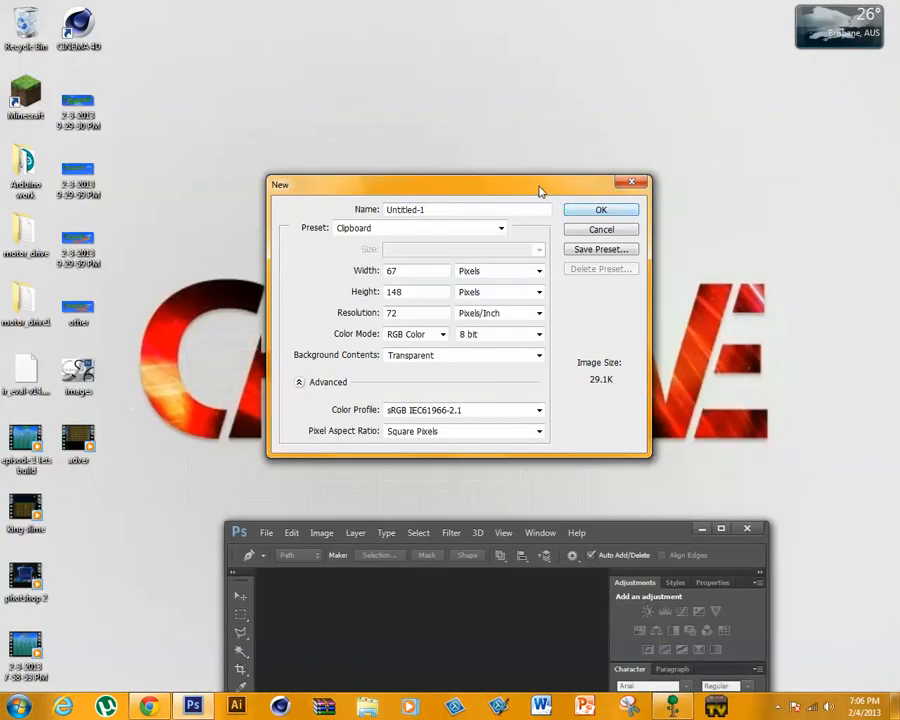
left_click_drag(540, 190, 552, 267)
double_click(404, 349)
type("30")
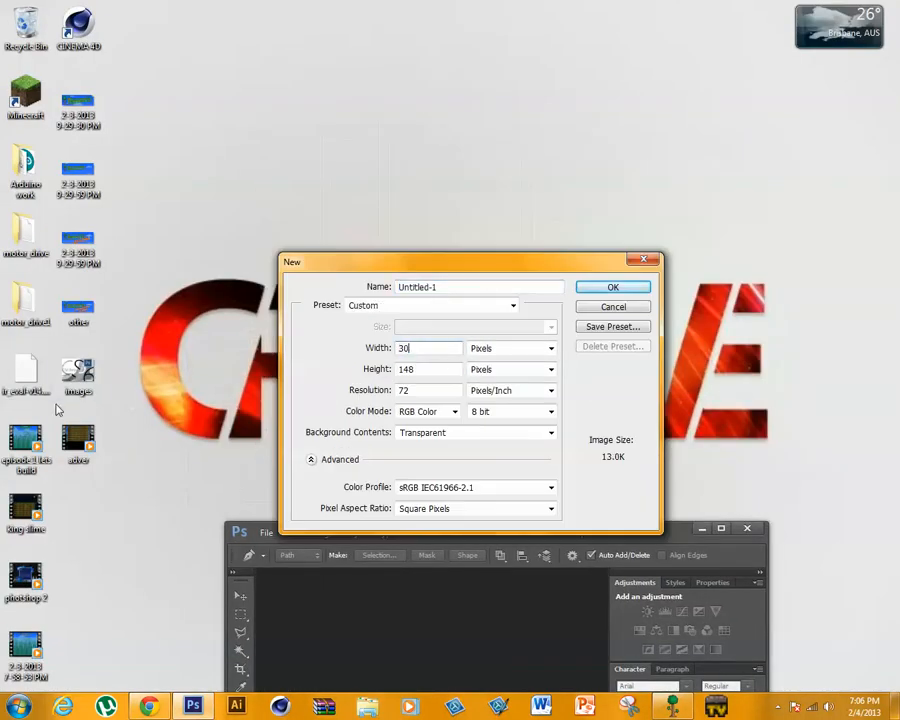
type("0")
double_click(426, 369)
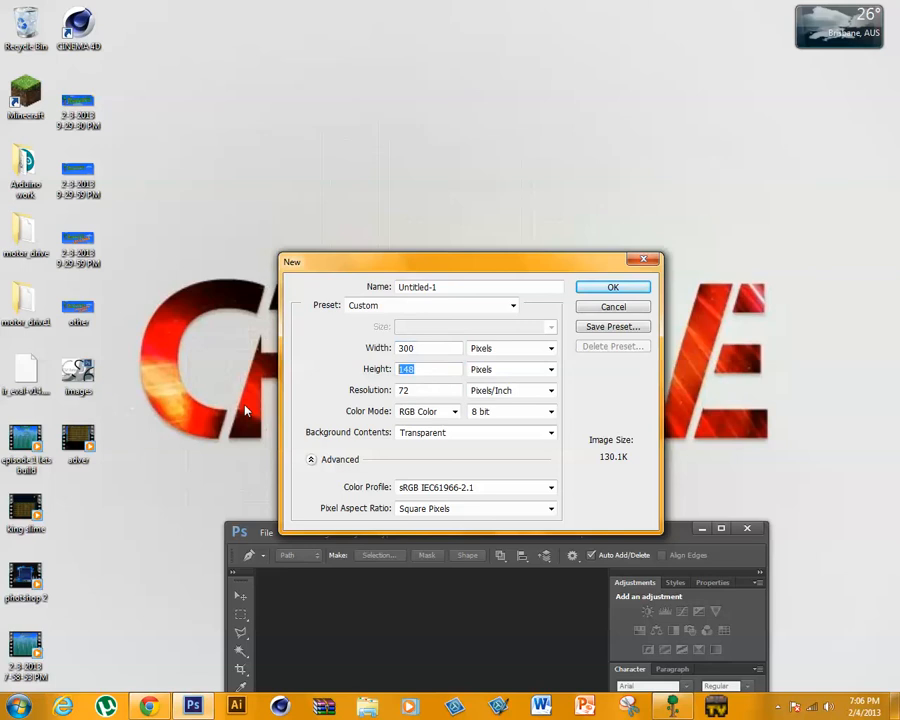
type("300")
key("Return")
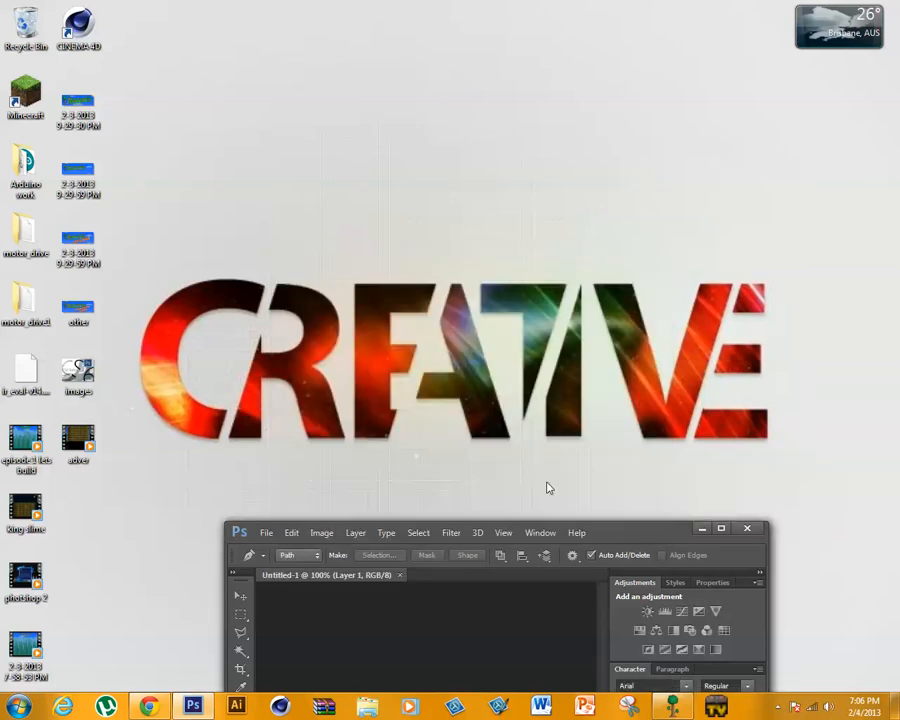
double_click(643, 535)
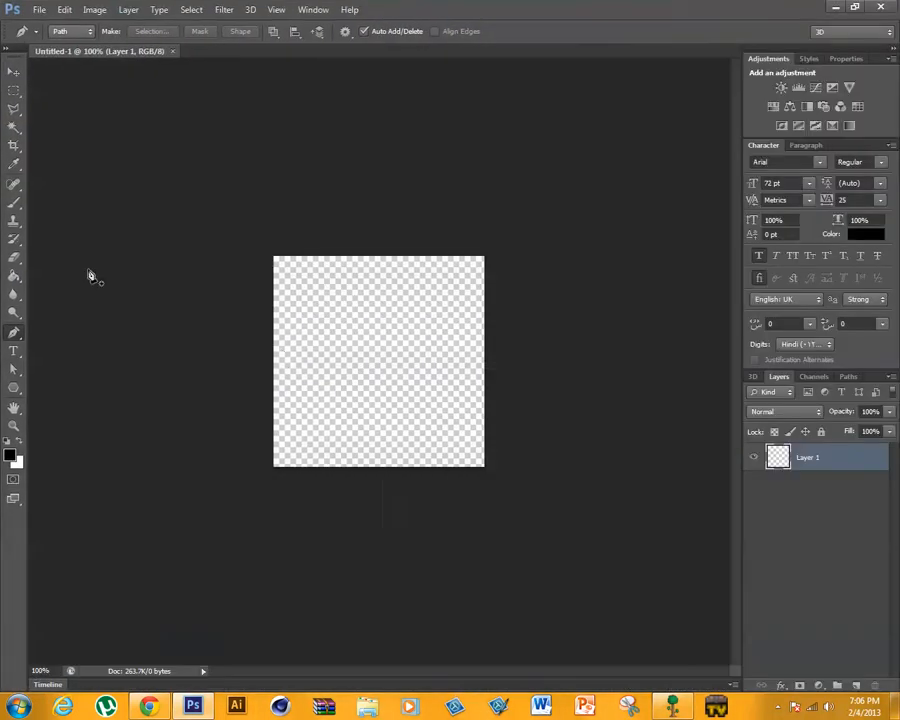
- Add the letter T in black 72 pt Arial to the new canvas
left_click(276, 9)
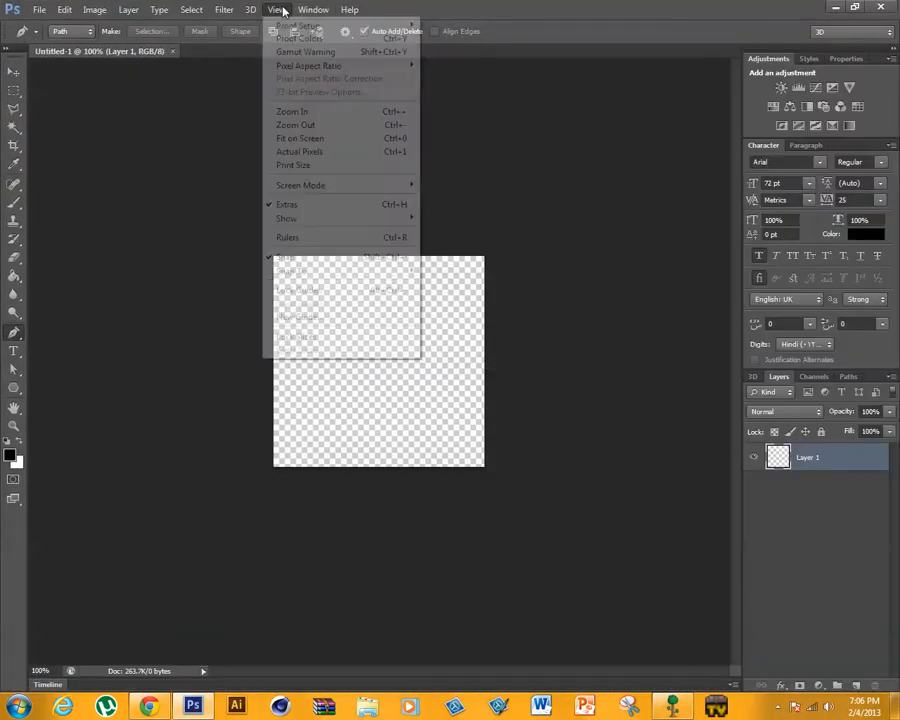
left_click(308, 138)
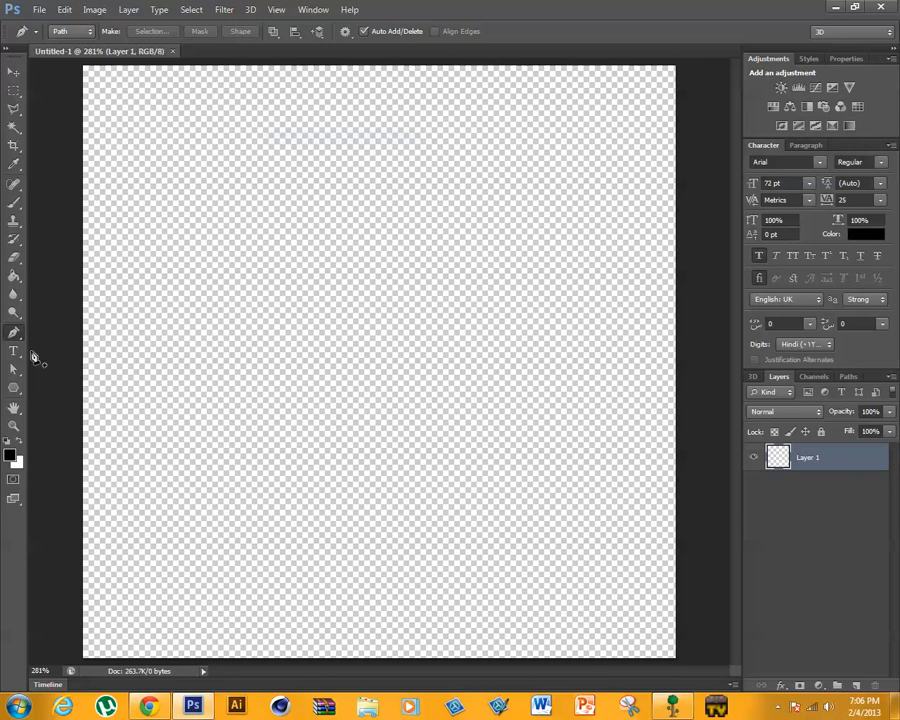
left_click(14, 351)
left_click(293, 356)
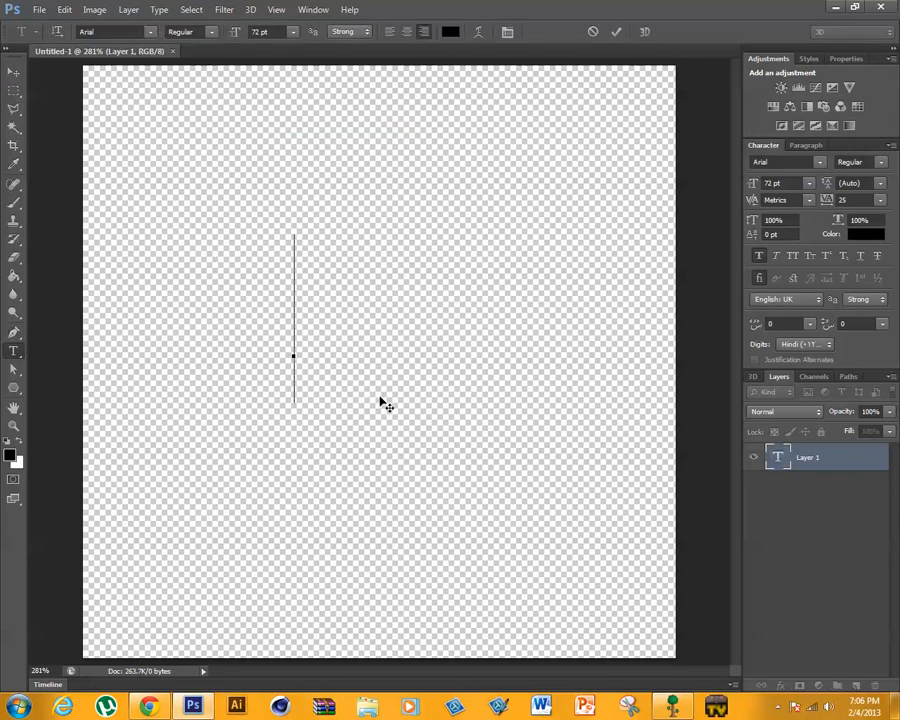
type("T")
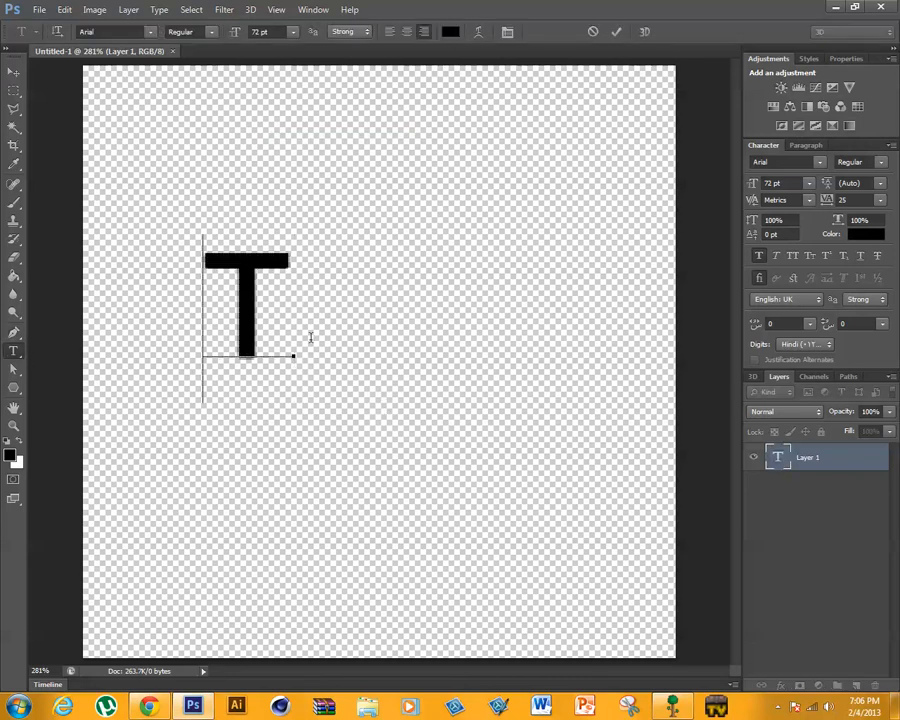
left_click(616, 32)
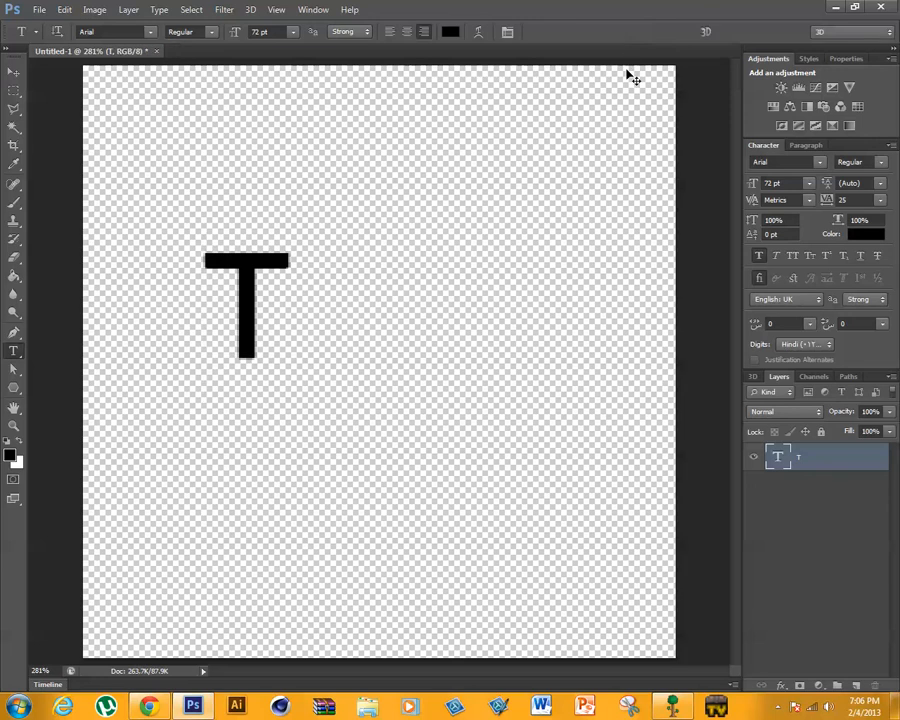
- Scale the letter T to about 433% and position it near the middle of the canvas
key("ctrl+t")
left_click_drag(295, 402, 790, 705)
left_click_drag(338, 402, 326, 245)
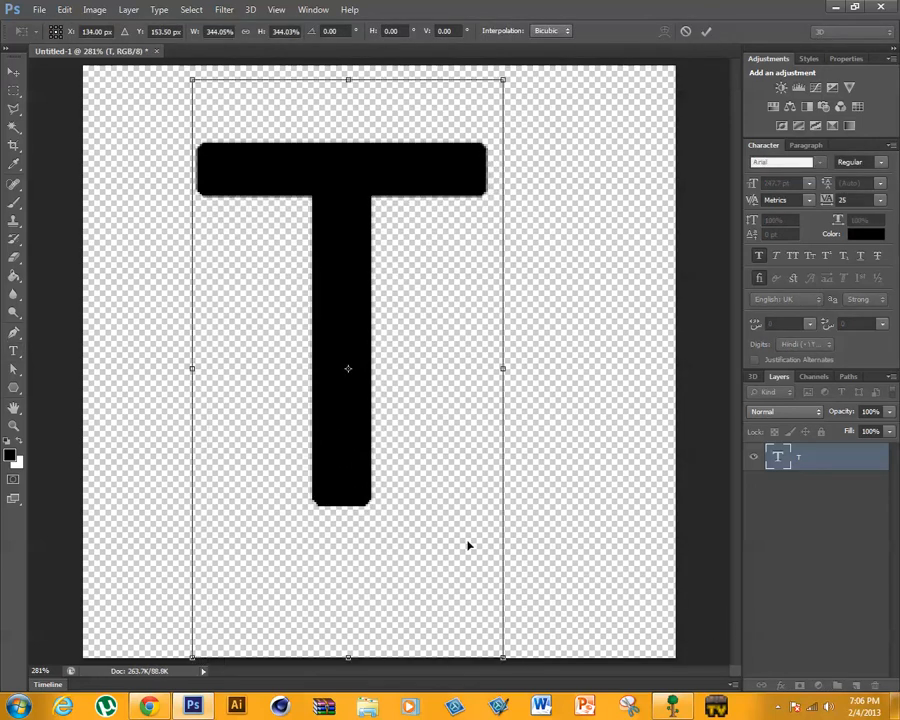
left_click_drag(508, 643, 584, 712)
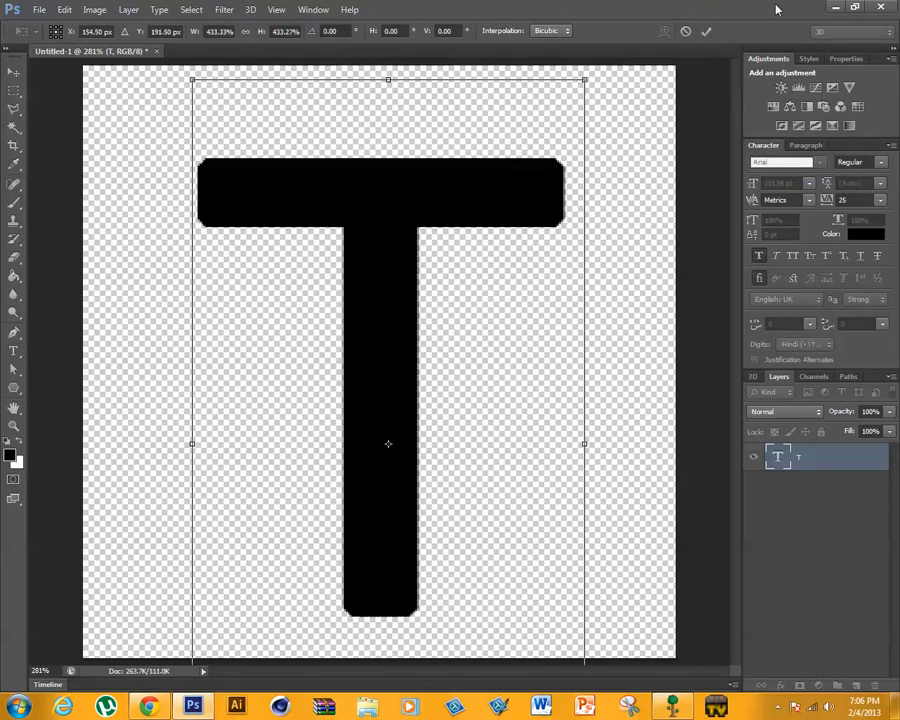
left_click(706, 31)
- Apply the scaling of the letter T and check how the T is sliced in the CREATIVE desktop wallpaper
left_click(13, 332)
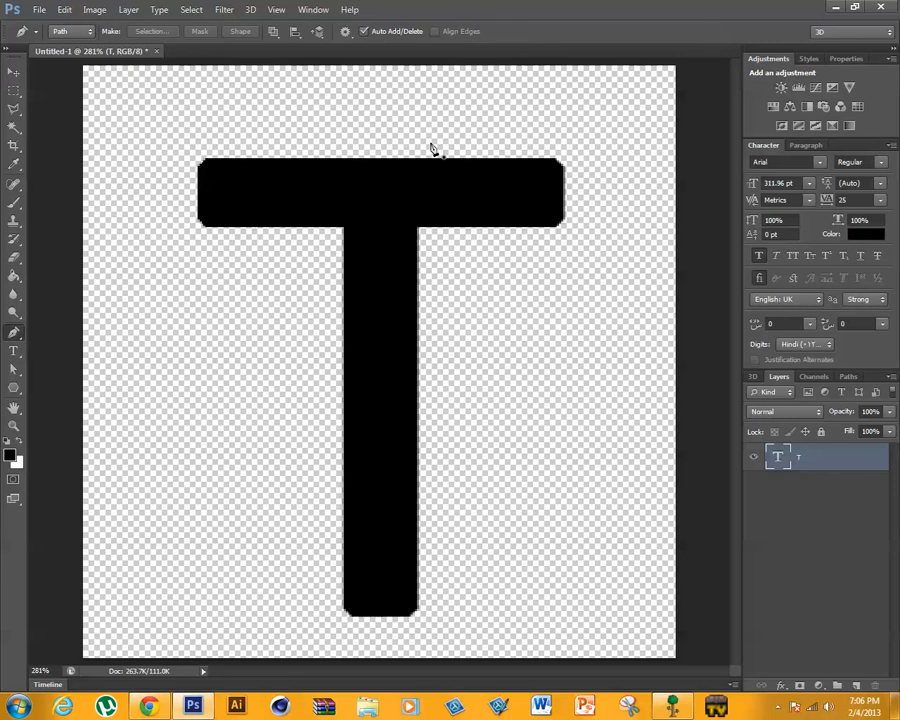
left_click_drag(750, 7, 537, 624)
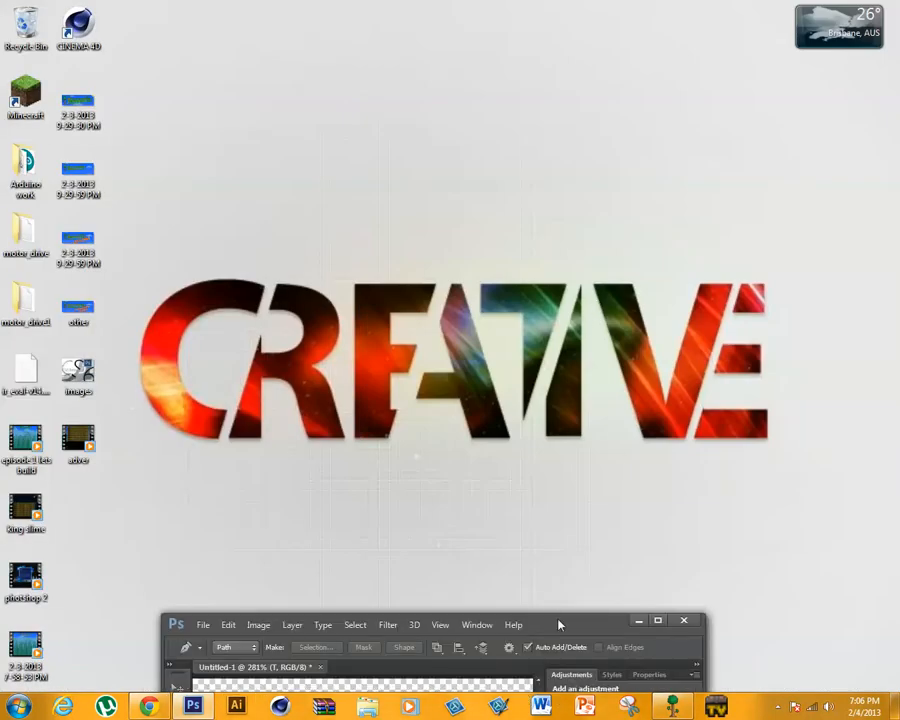
left_click_drag(559, 625, 535, 478)
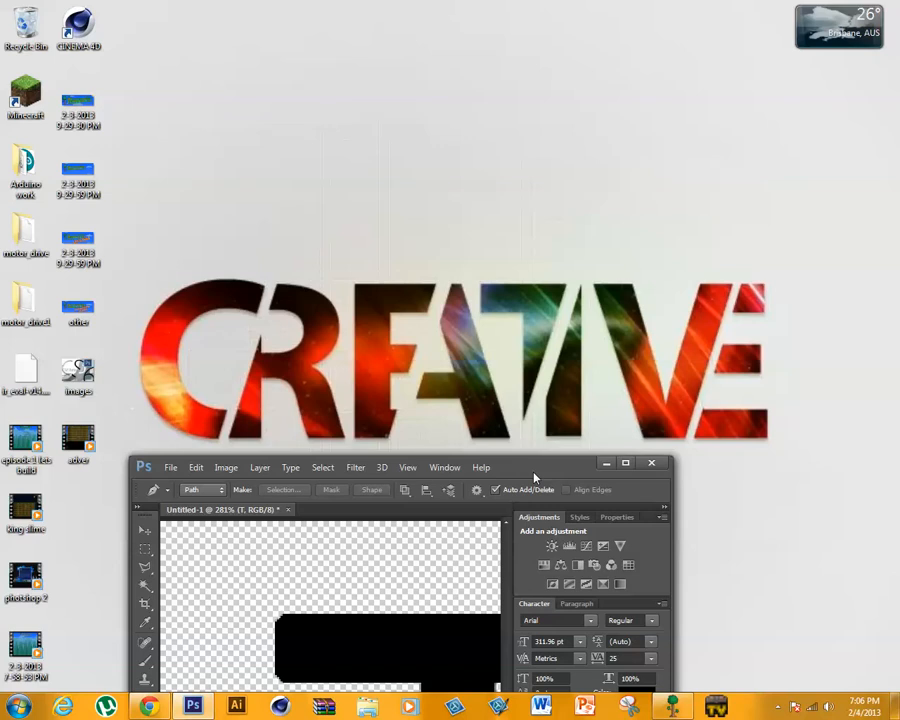
double_click(535, 478)
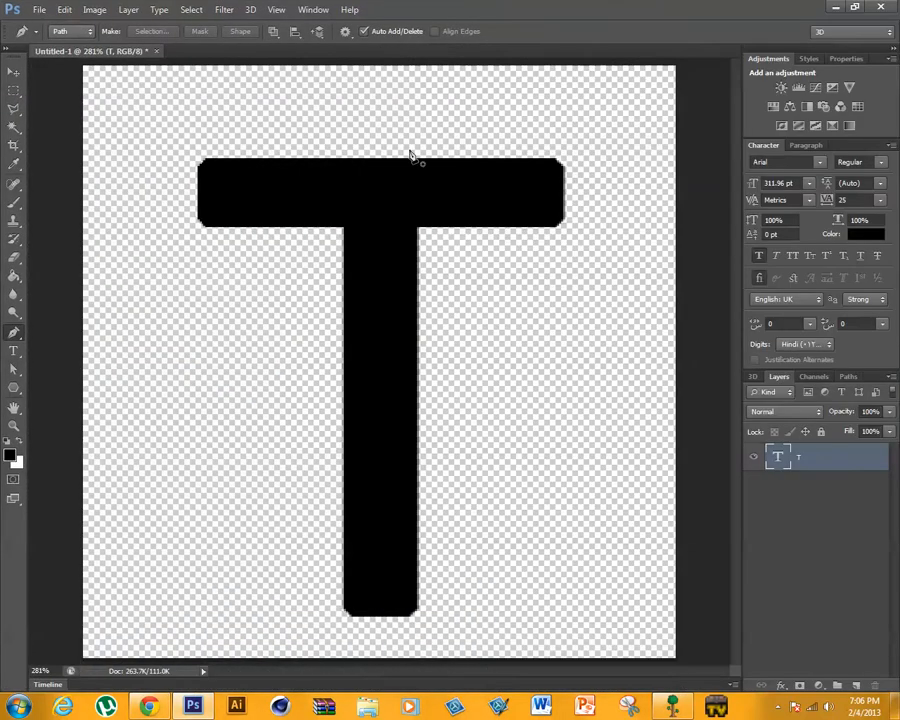
- Draw a closed Pen path around the T's right crossbar arm, running straight up from the stem's right edge
left_click(420, 131)
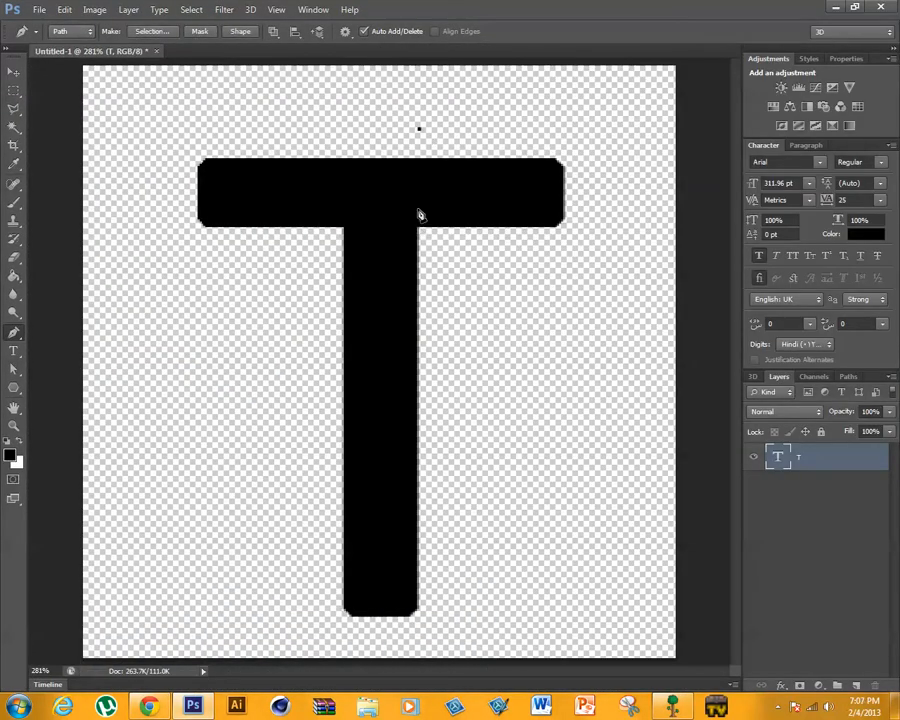
left_click(419, 158)
left_click(599, 245)
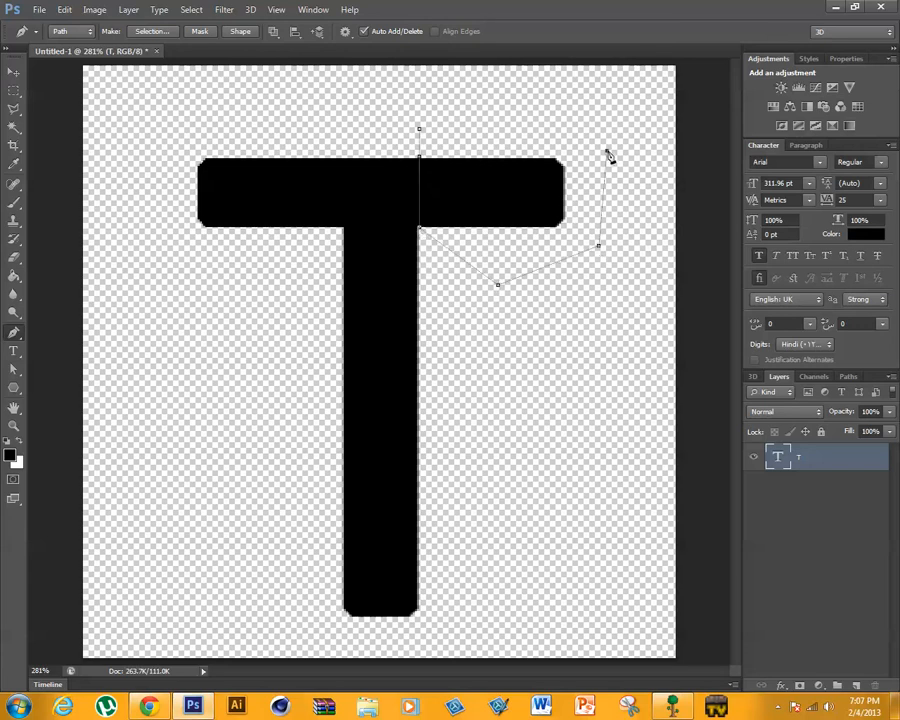
left_click(420, 131)
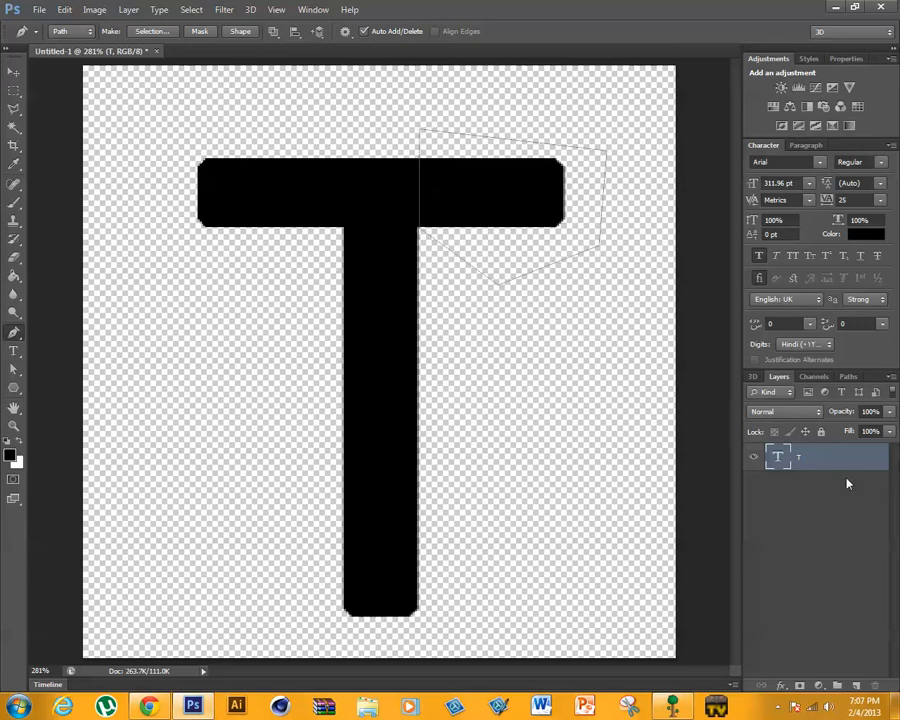
- Rasterize the T layer, turn the path into a selection with 0 px feather, and cut away the right crossbar arm
right_click(825, 457)
right_click(442, 192)
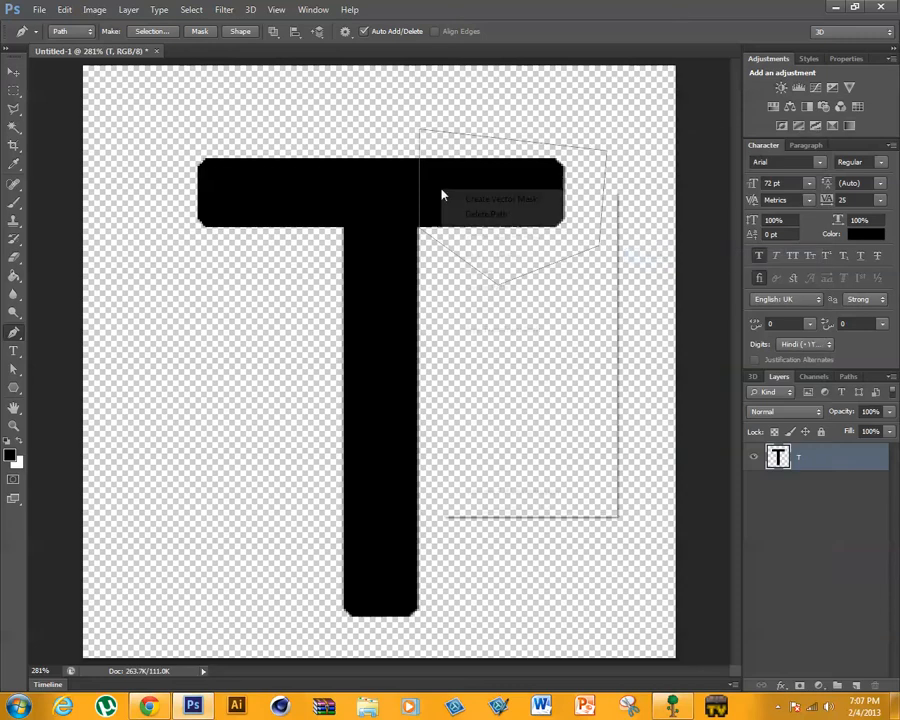
left_click(485, 256)
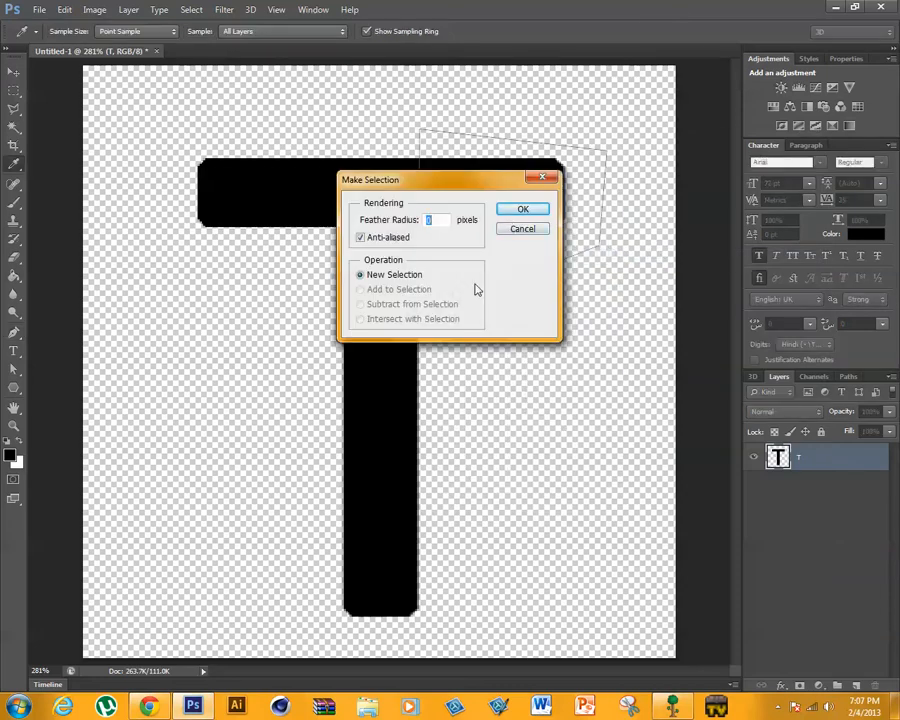
left_click(520, 208)
key("ctrl+x")
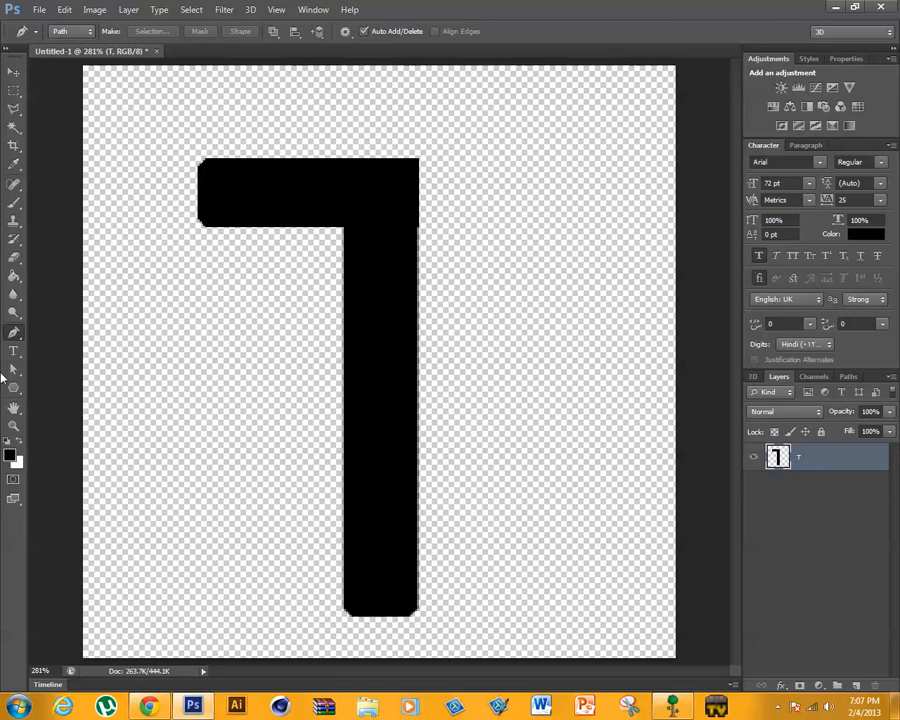
- Draw a closed Pen path slicing the stem diagonally from its upper right corner to its lower left side and enclosing the lower part
left_click_drag(612, 5, 531, 2)
left_click(421, 158)
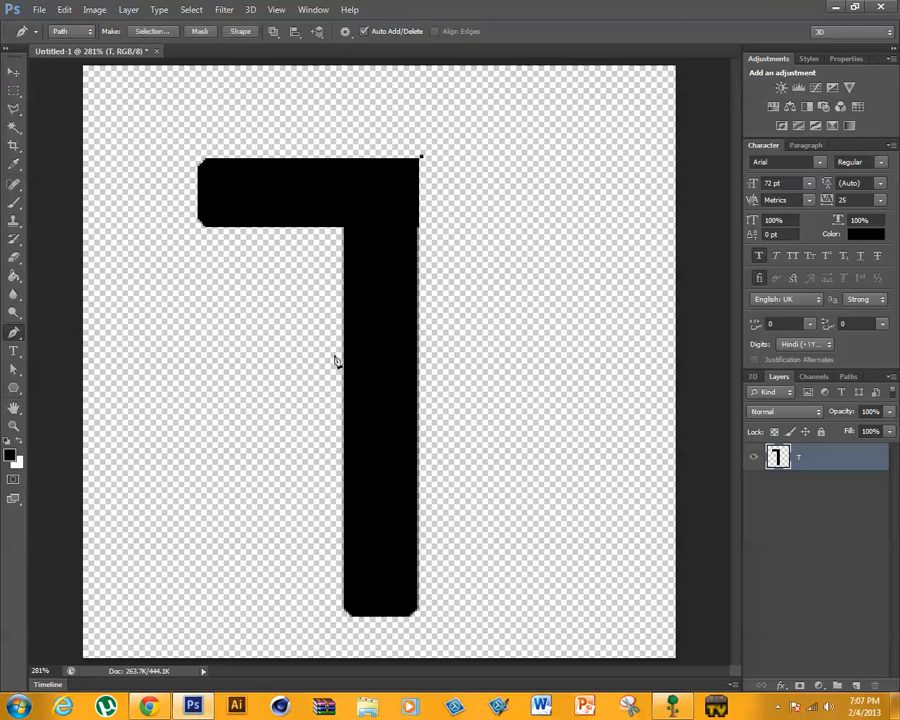
left_click(303, 534)
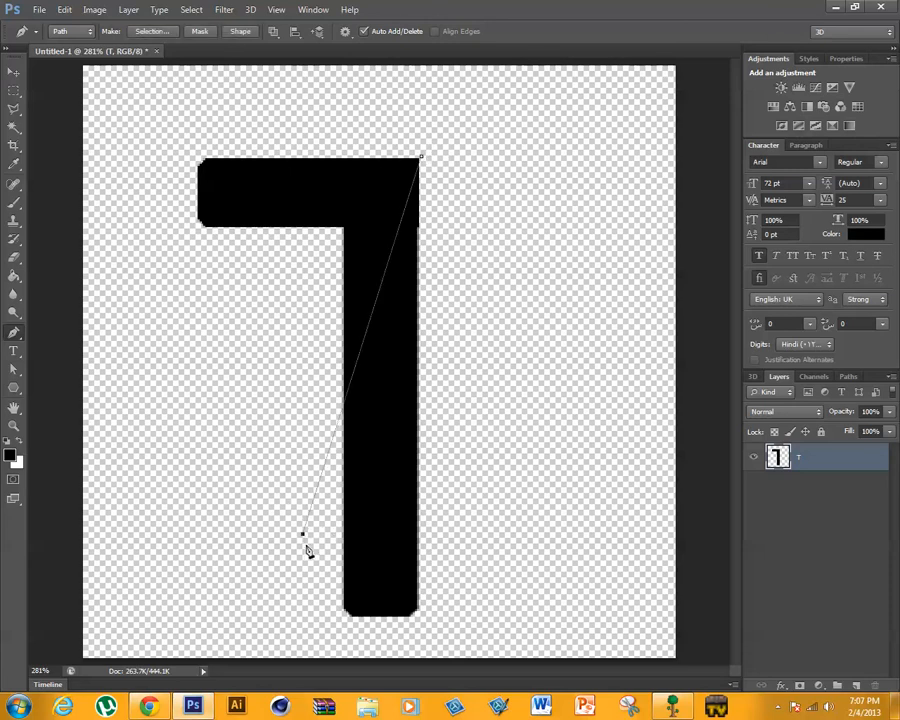
key("ctrl+z")
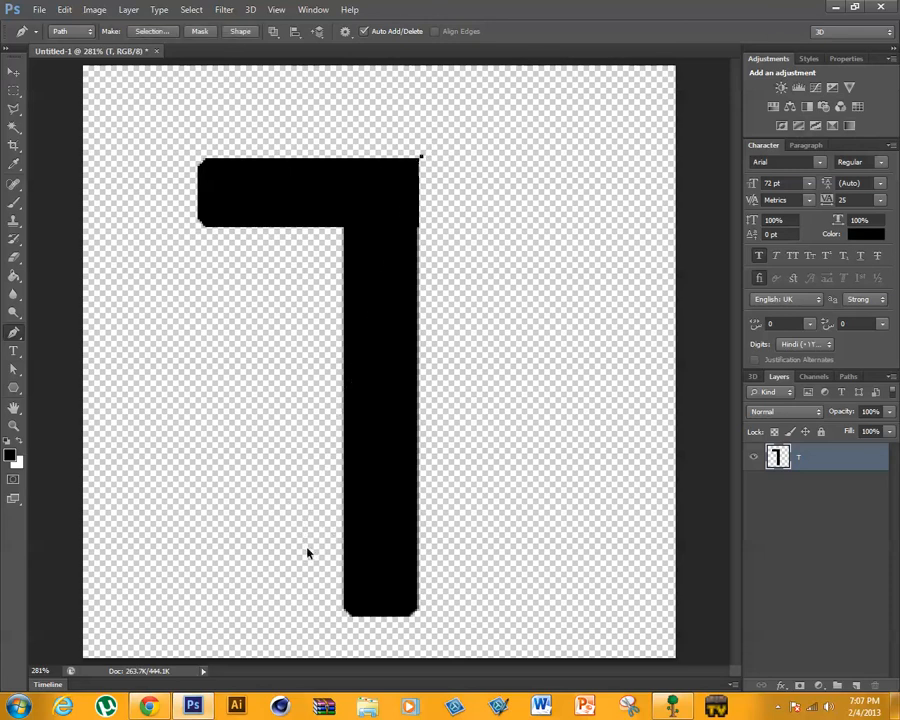
left_click(322, 557)
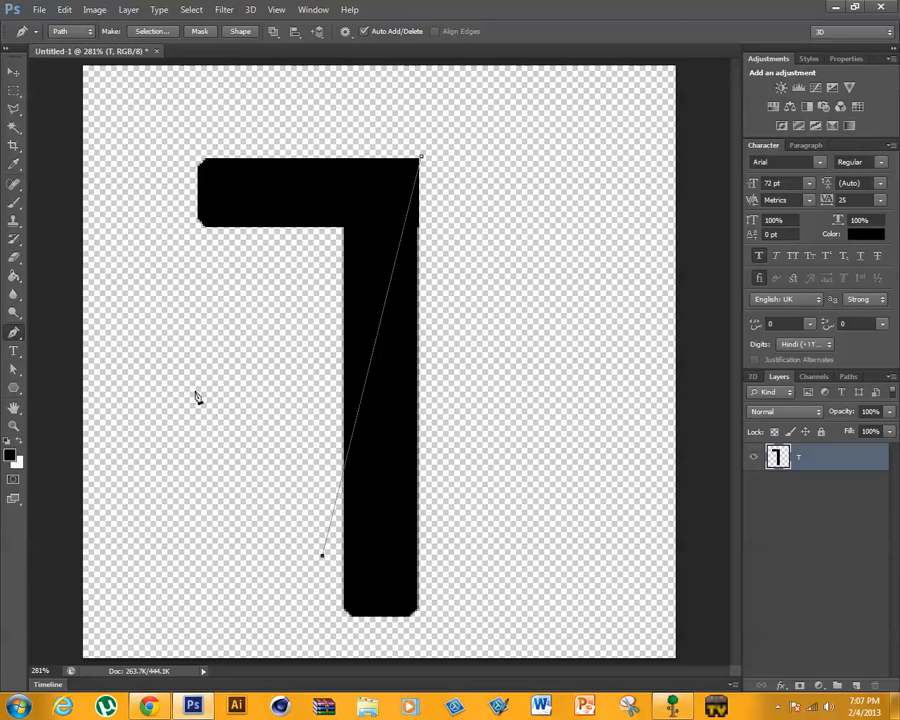
left_click(290, 631)
left_click(434, 644)
left_click(514, 619)
left_click(508, 390)
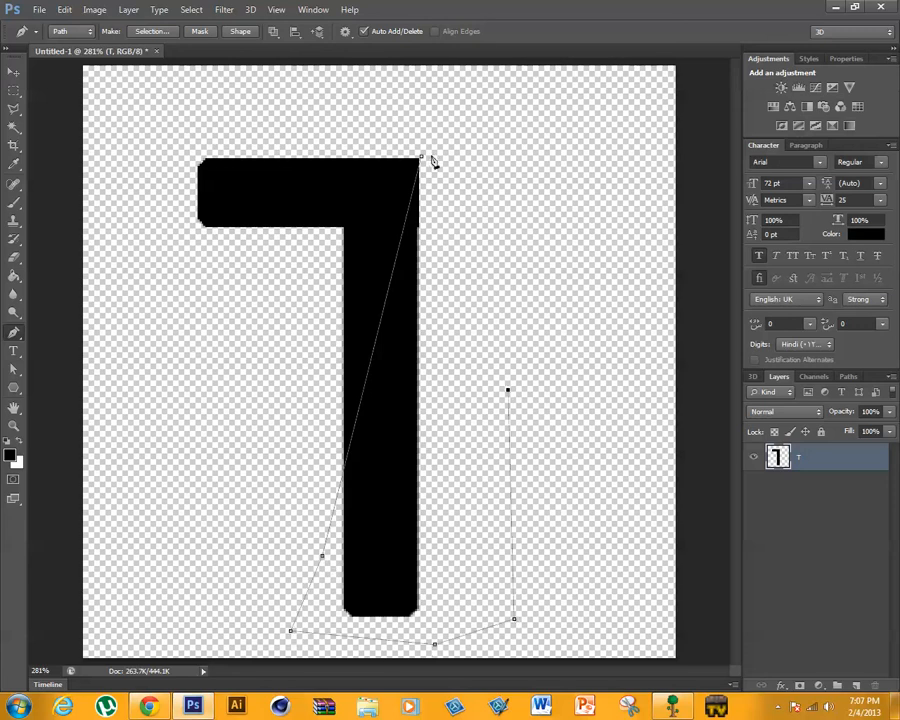
left_click(422, 162)
- Convert the path to a selection with 0 px feather and cut the lower right part of the stem out of the T
right_click(430, 388)
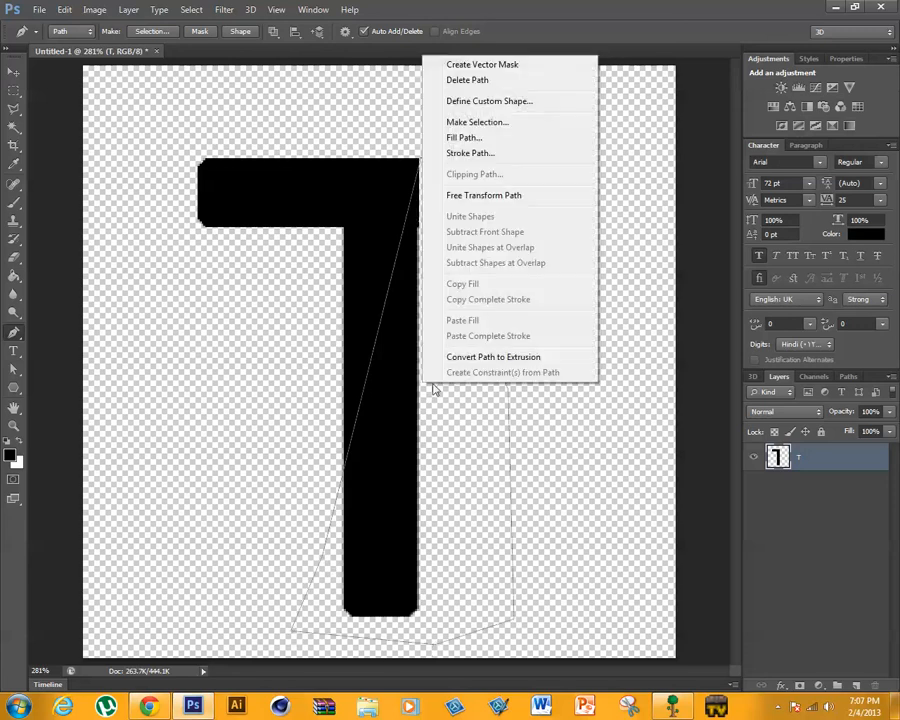
left_click(488, 122)
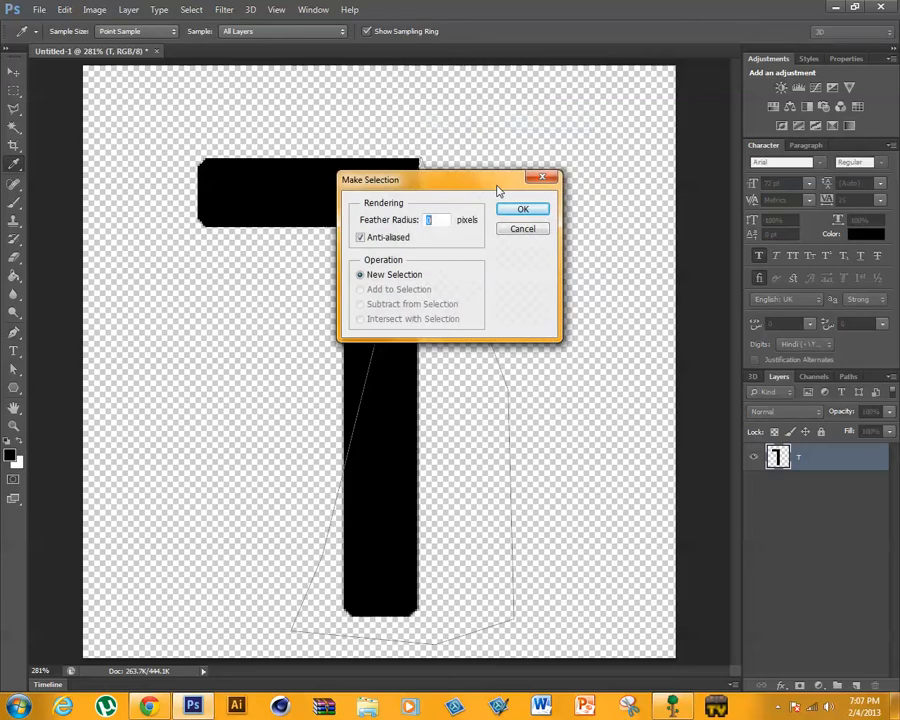
left_click(527, 208)
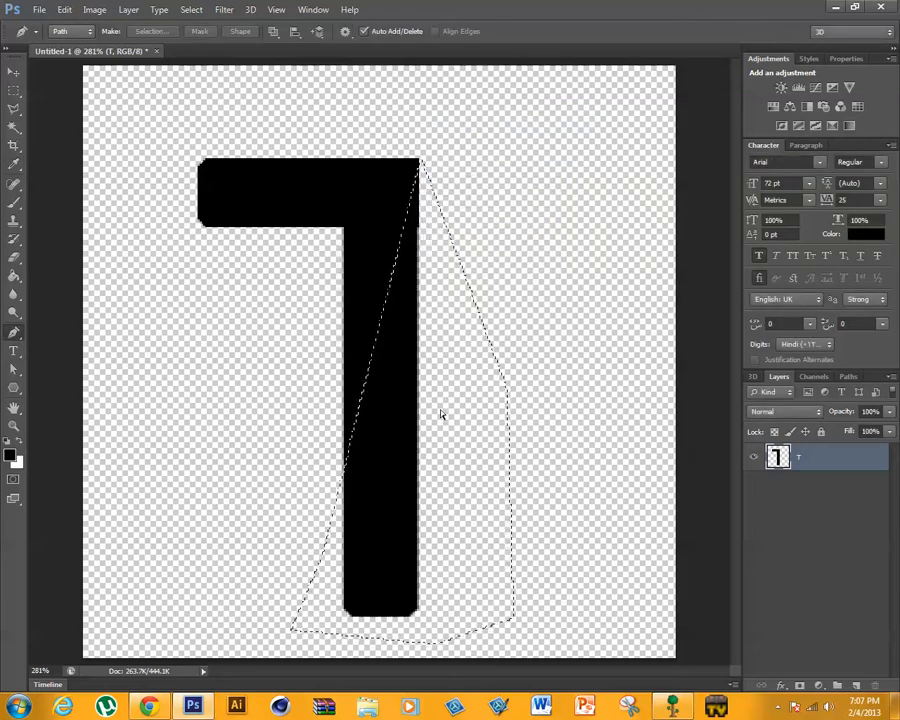
key("Delete")
key("ctrl+d")
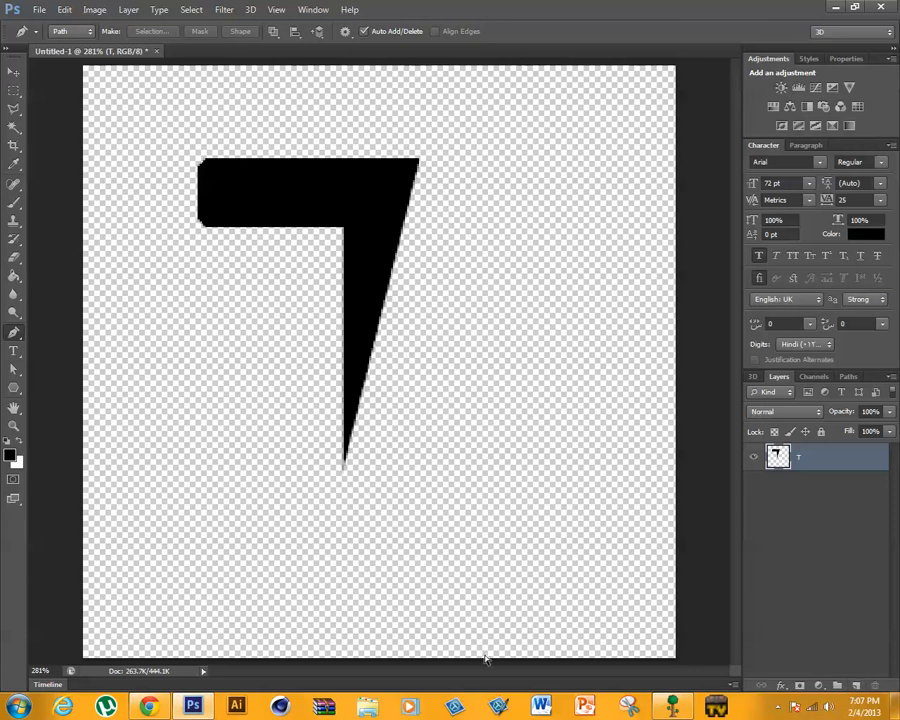
- Paste the cut stem piece onto its own layer and fit it back against the diagonal edge of the T
key("ctrl+v")
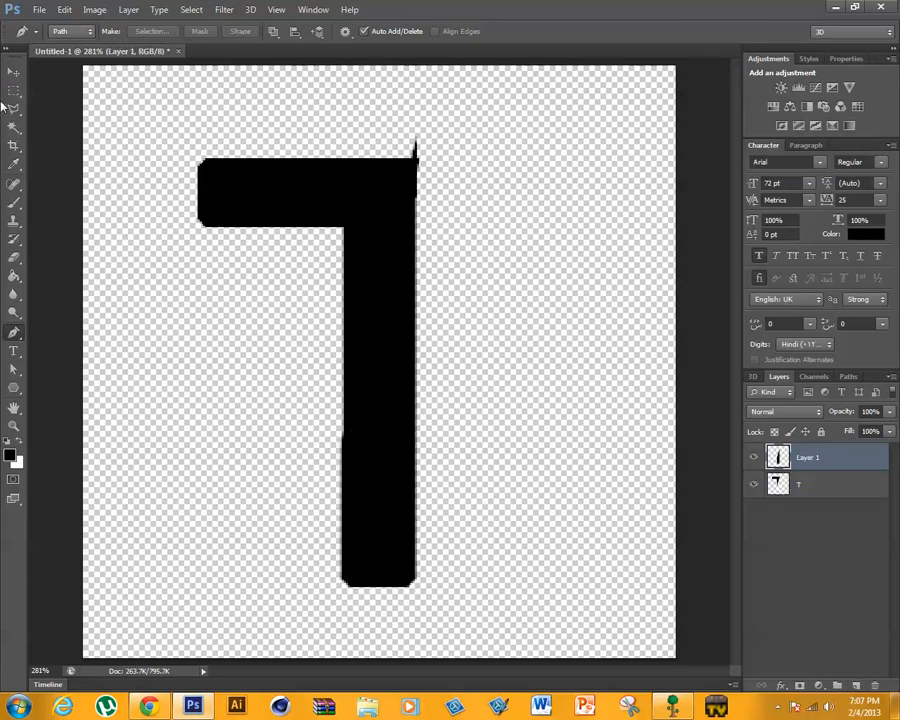
left_click(14, 72)
mouse_move(405, 374)
left_mouse_down()
mouse_move(420, 374)
mouse_move(426, 405)
mouse_move(414, 384)
mouse_move(405, 395)
left_mouse_up()
key("Right")
key("Right")
key("Right")
key("Right")
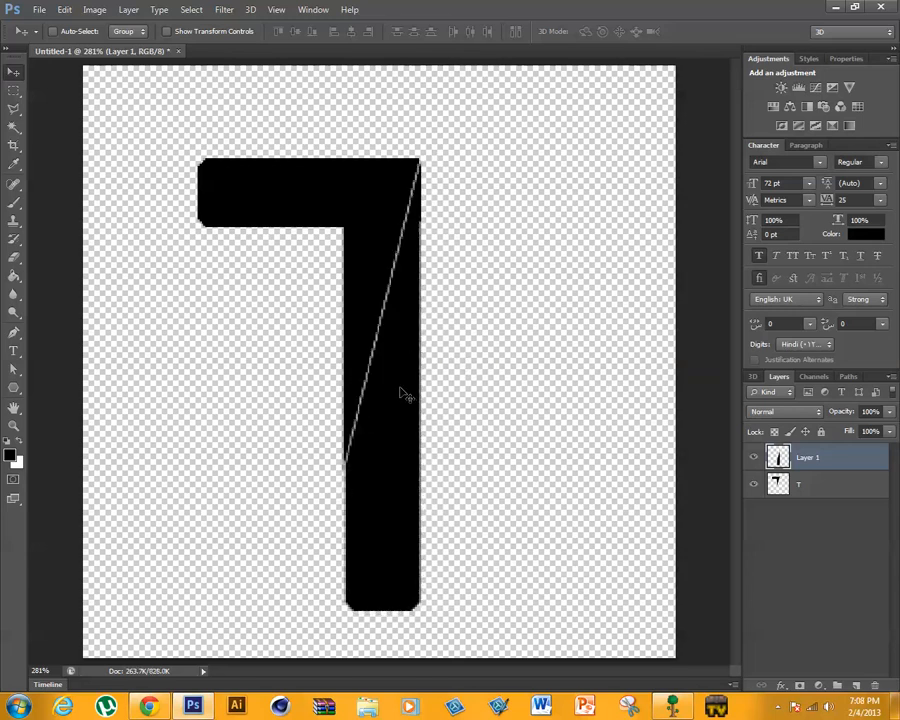
- Nudge the pasted stem piece right and down to open an even diagonal gap between it and the T
key("Down")
key("Down")
key("Right")
key("Right")
key("Right")
key("Right")
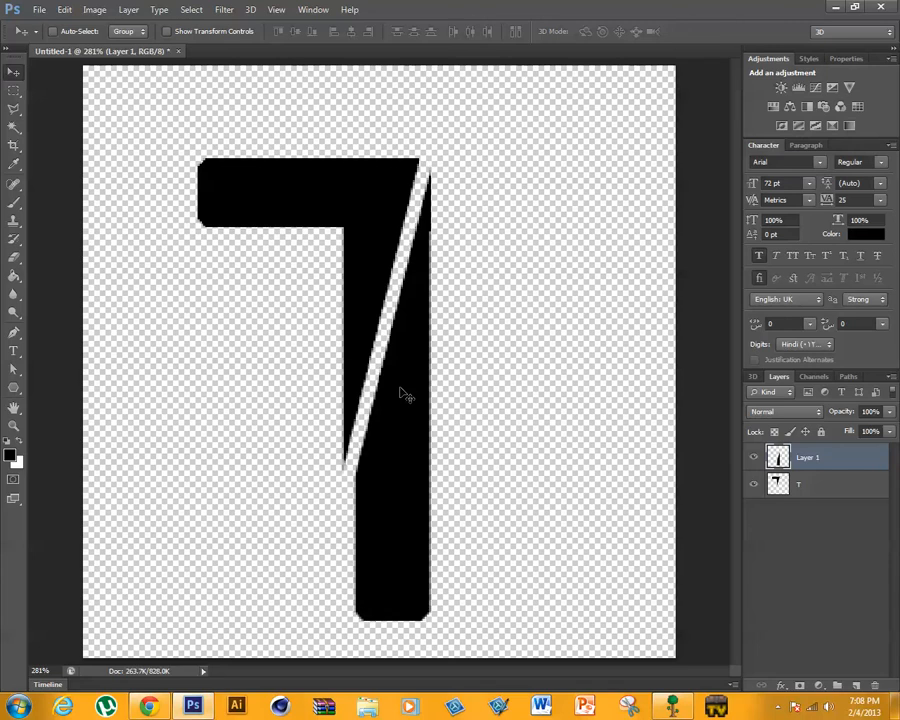
key("Down")
key("Down")
key("Down")
key("Down")
key("Down")
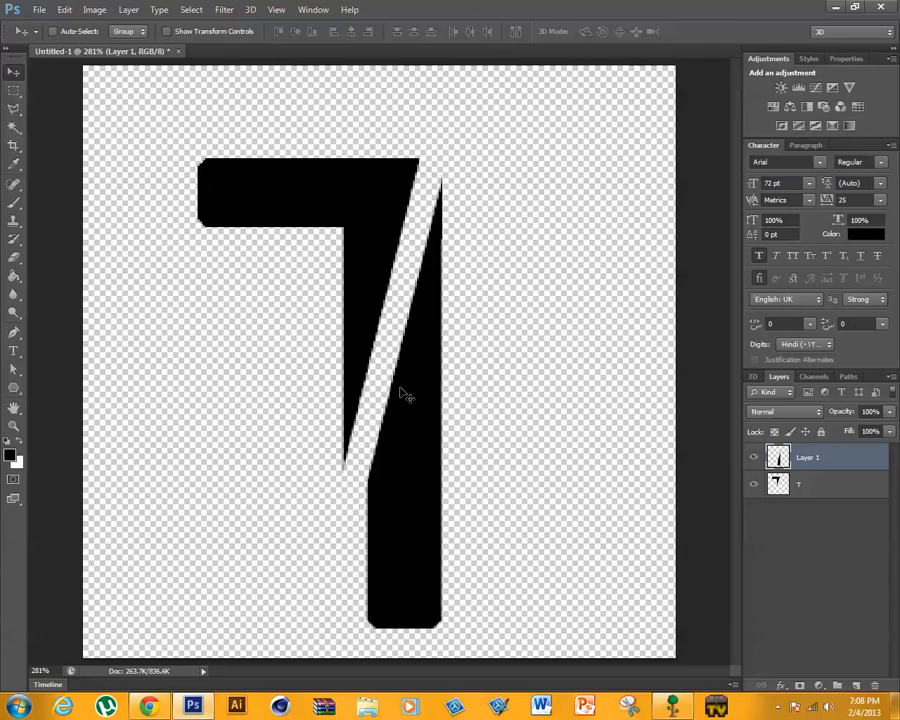
key("Left")
key("Left")
key("Left")
key("Down")
key("Down")
key("Right")
key("Right")
key("Right")
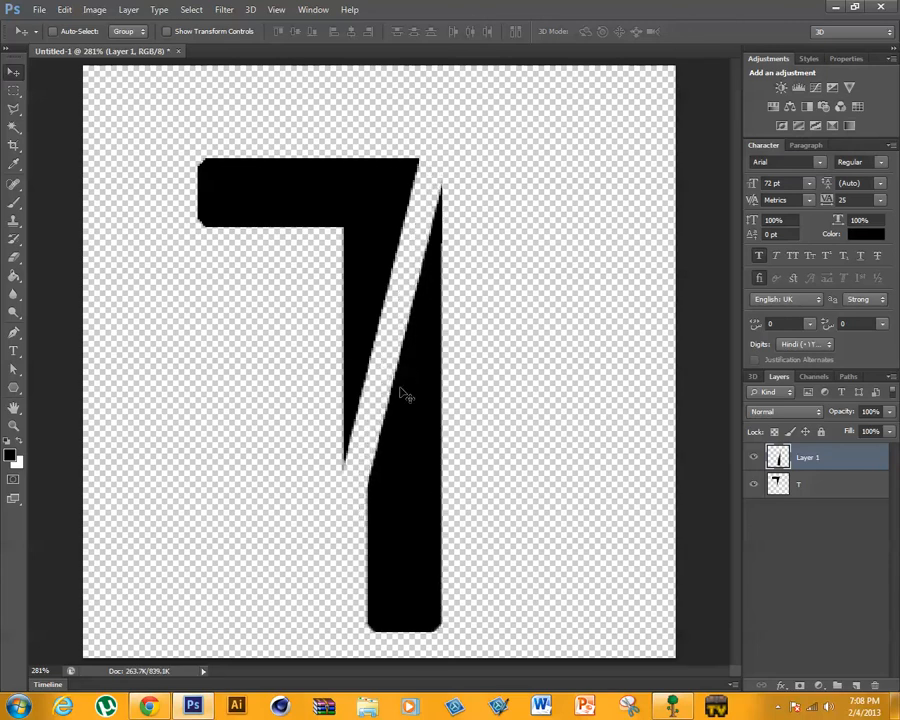
key("Up")
key("Left")
key("Left")
key("Left")
key("Left")
key("Left")
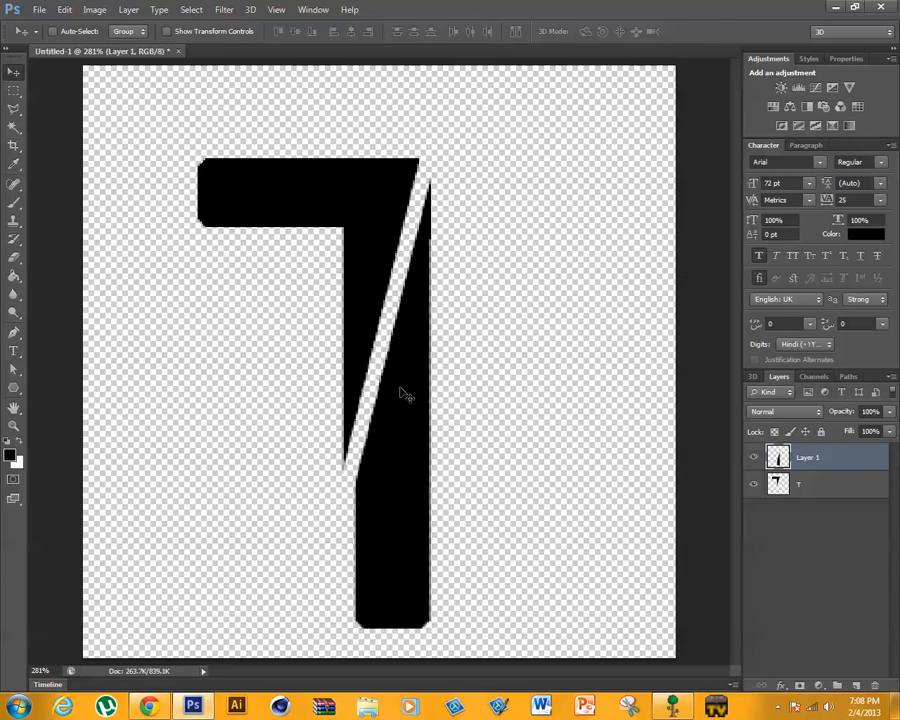
key("Down")
key("Down")
key("Right")
key("Right")
key("Right")
key("Down")
key("Left")
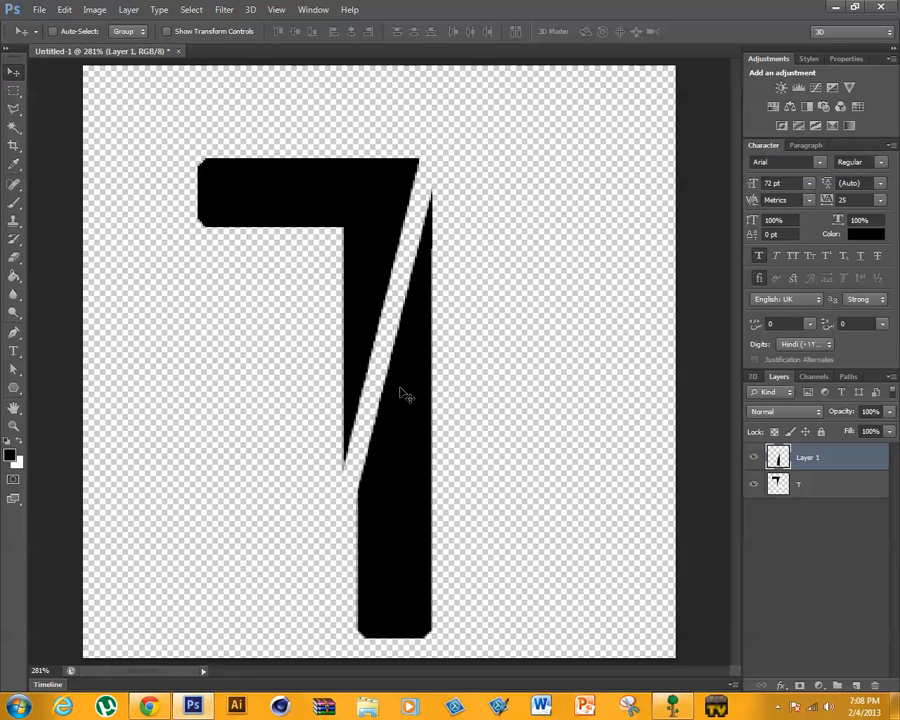
key("Left")
key("Down")
key("Right")
key("Down")
key("Down")
key("Right")
key("Up")
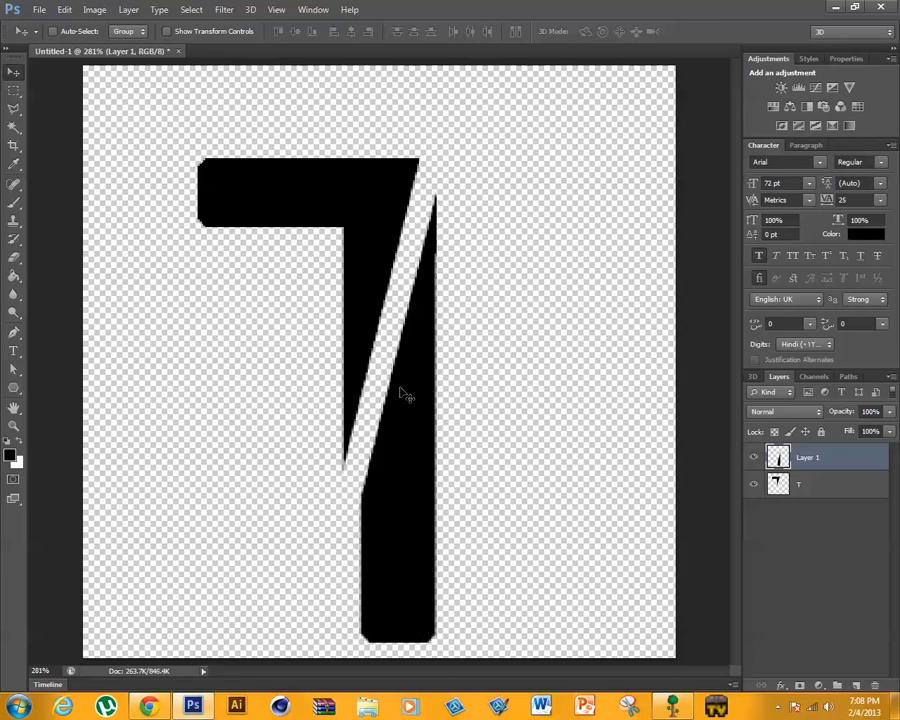
key("Right")
key("Down")
key("Left")
key("Down")
key("Right")
- Compare the sliced T with the T in the CREATIVE desktop wallpaper
mouse_move(627, 7)
left_mouse_down()
mouse_move(604, 444)
mouse_move(620, 296)
mouse_move(624, 4)
left_mouse_up()
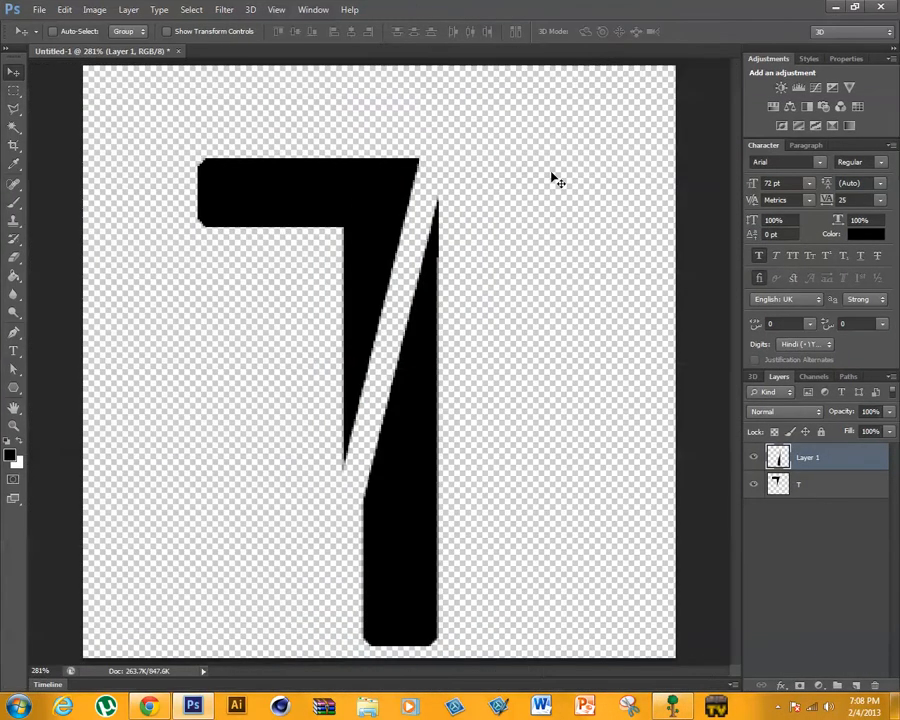
left_click_drag(559, 5, 370, 689)
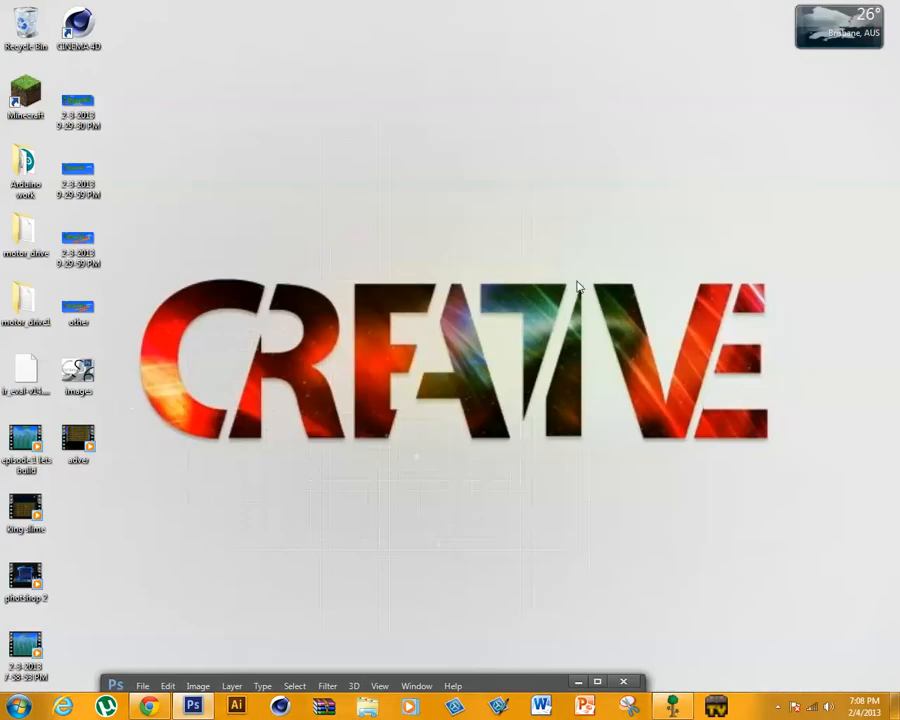
left_click_drag(510, 690, 552, 6)
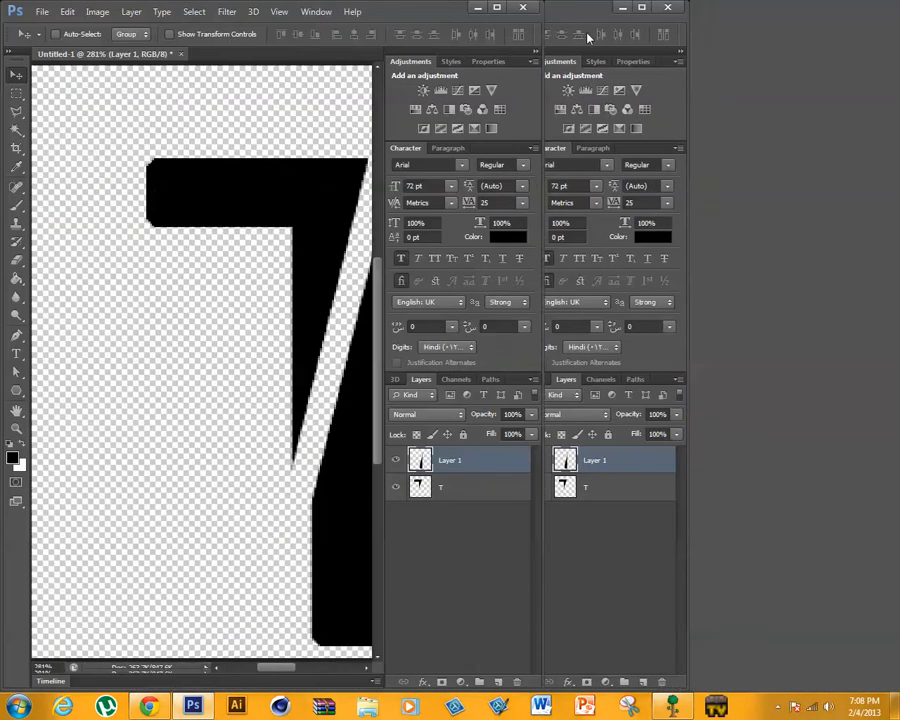
- Raise the stem piece until its tip is nearly level with the crossbar's upper edge and shift it slightly right to widen the gap
key("Up")
key("Up")
key("Up")
key("Up")
key("Up")
key("Up")
key("Up")
key("Up")
key("Up")
key("Up")
key("Up")
key("Up")
key("Up")
key("Up")
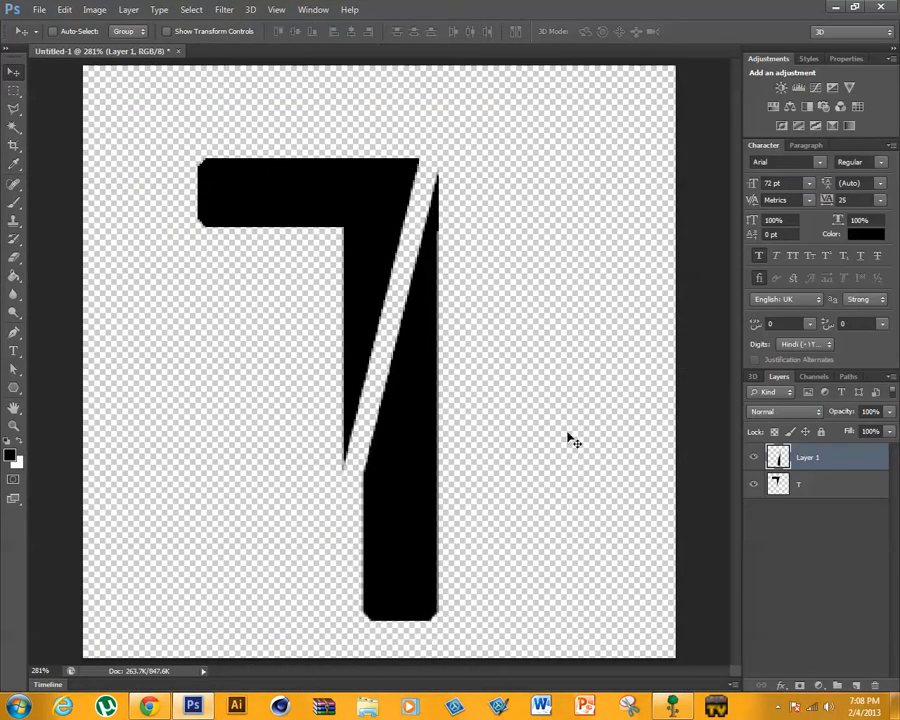
key("Right")
key("Right")
key("Right")
key("Down")
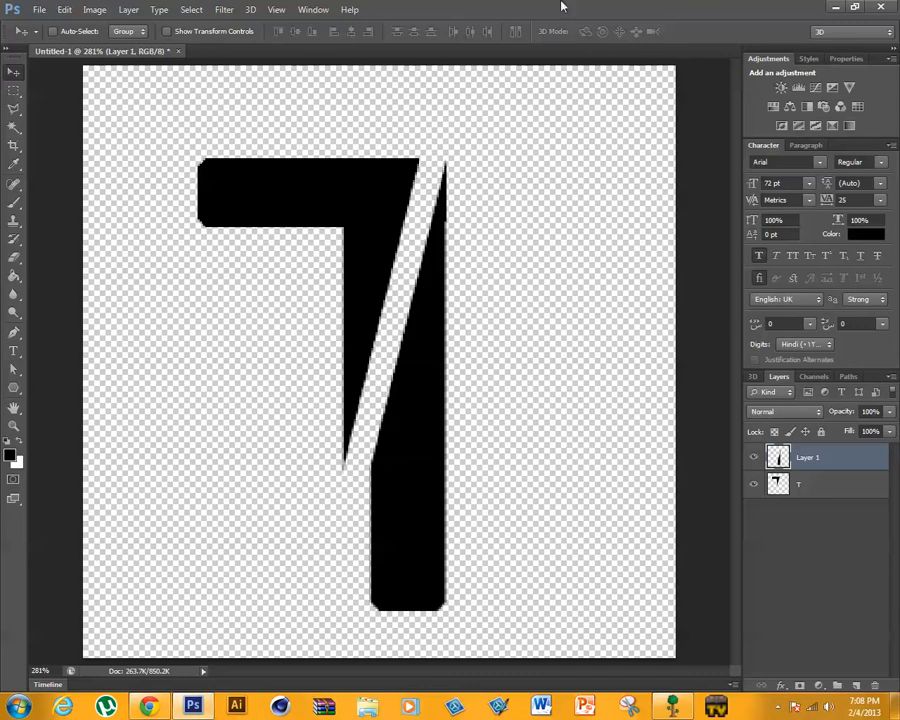
- Save the sliced T as a Photoshop file named T in the text effect turtorial folder, keeping Maximize Compatibility on
left_click(39, 9)
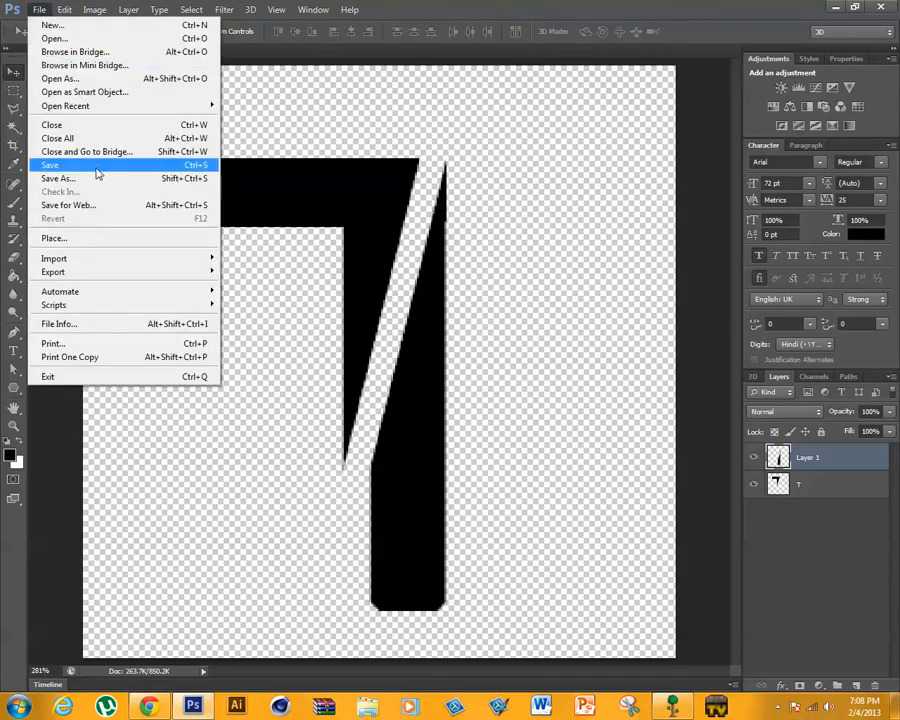
left_click(104, 180)
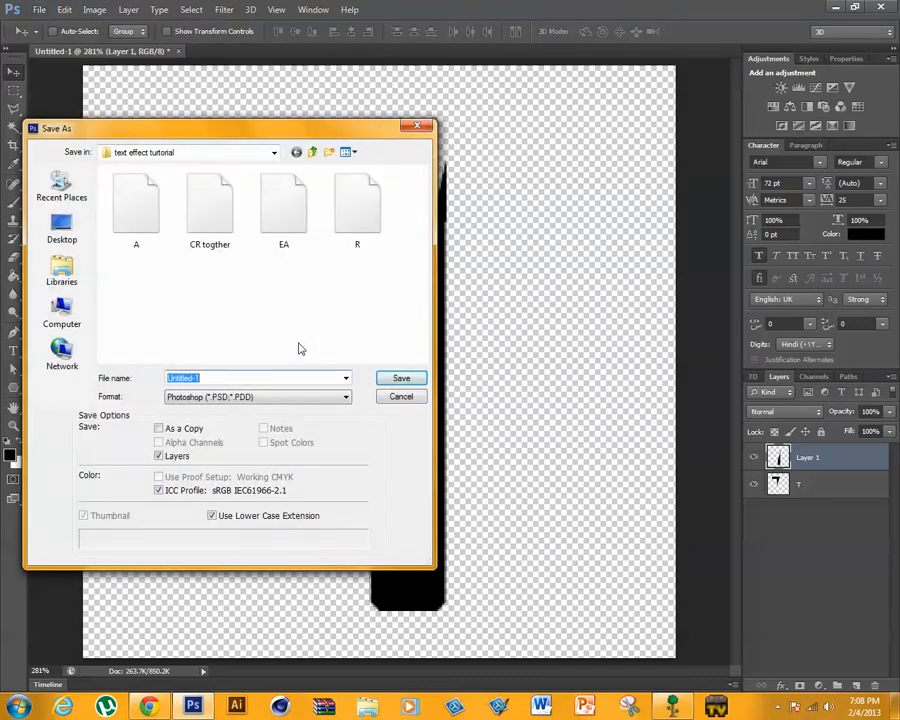
type("T")
key("Return")
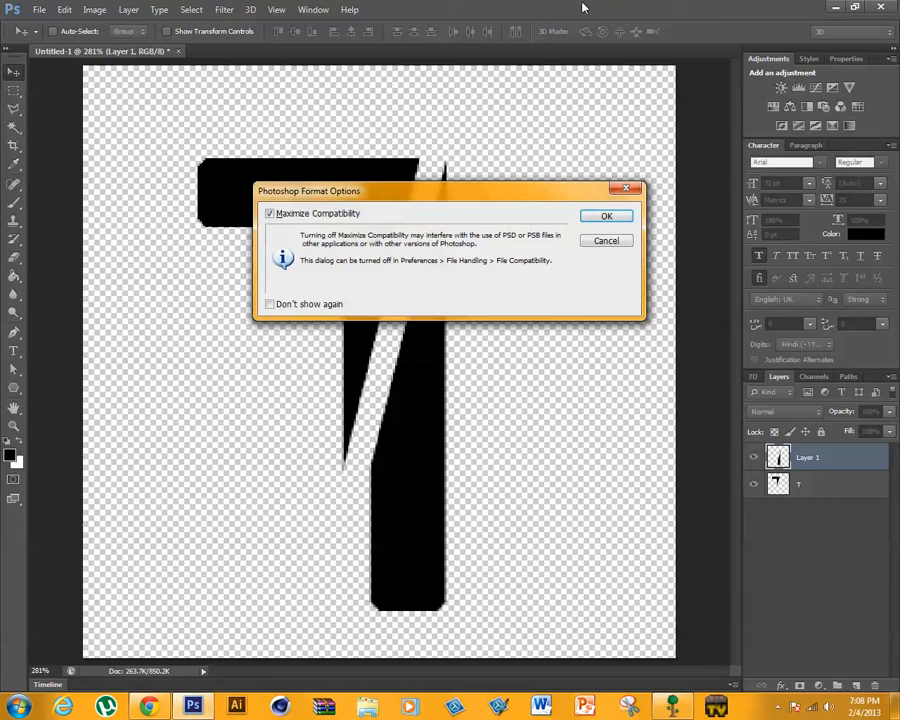
left_click(608, 215)
- Examine the V and final E in the CREATIVE desktop wallpaper, and return to the maximized Photoshop window
left_click_drag(800, 9, 735, 580)
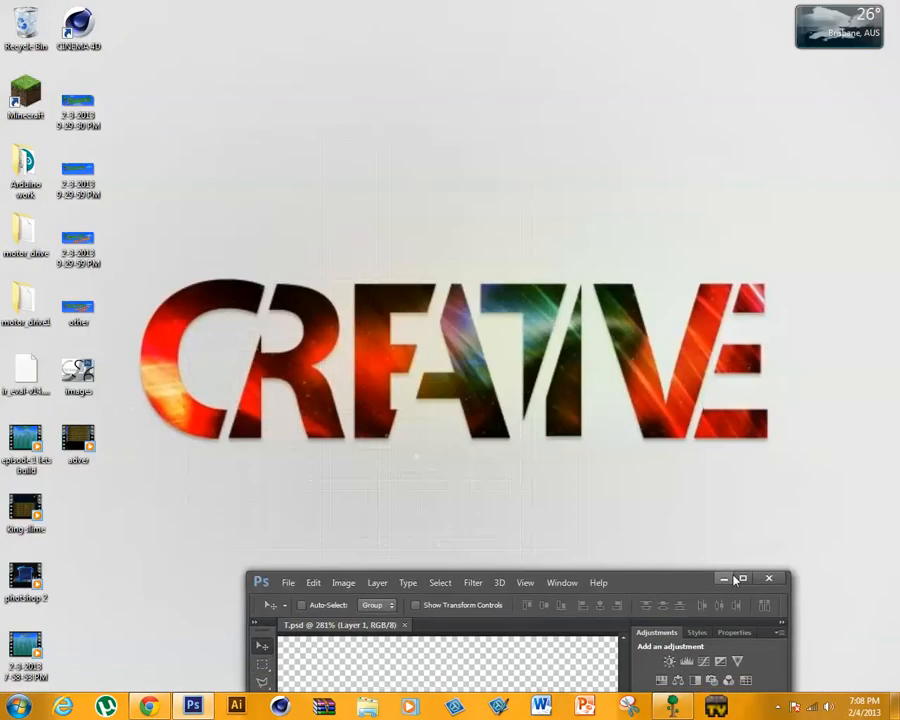
left_click(724, 579)
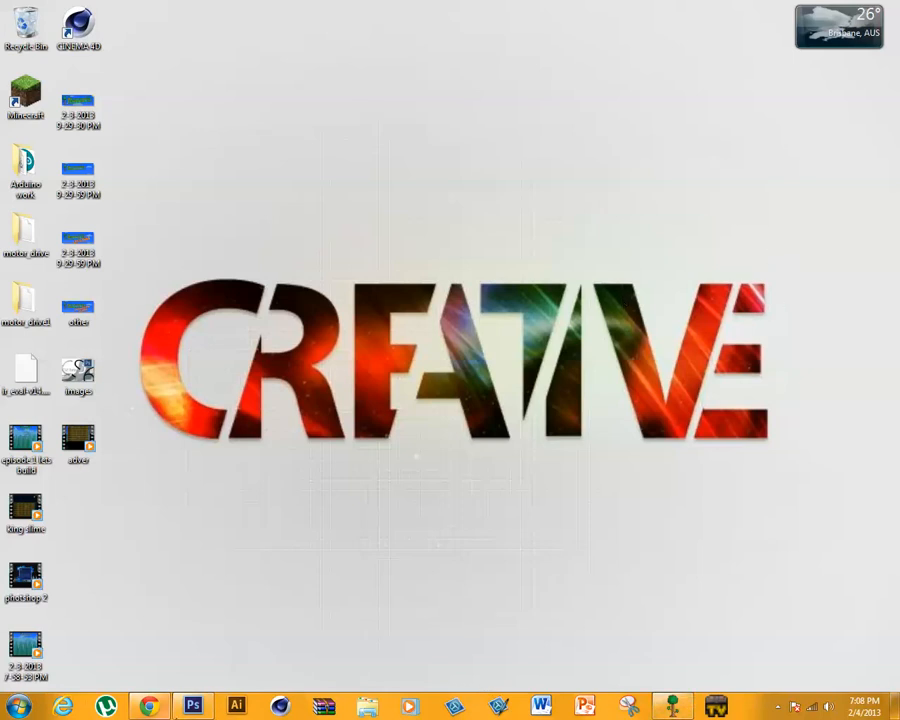
mouse_move(195, 710)
left_click(243, 574)
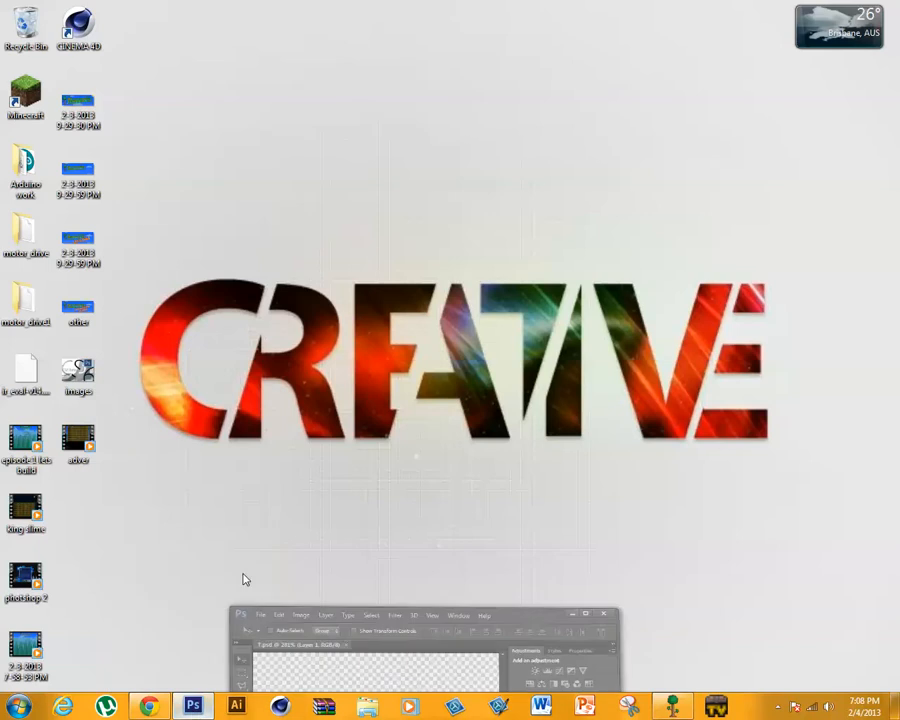
double_click(650, 562)
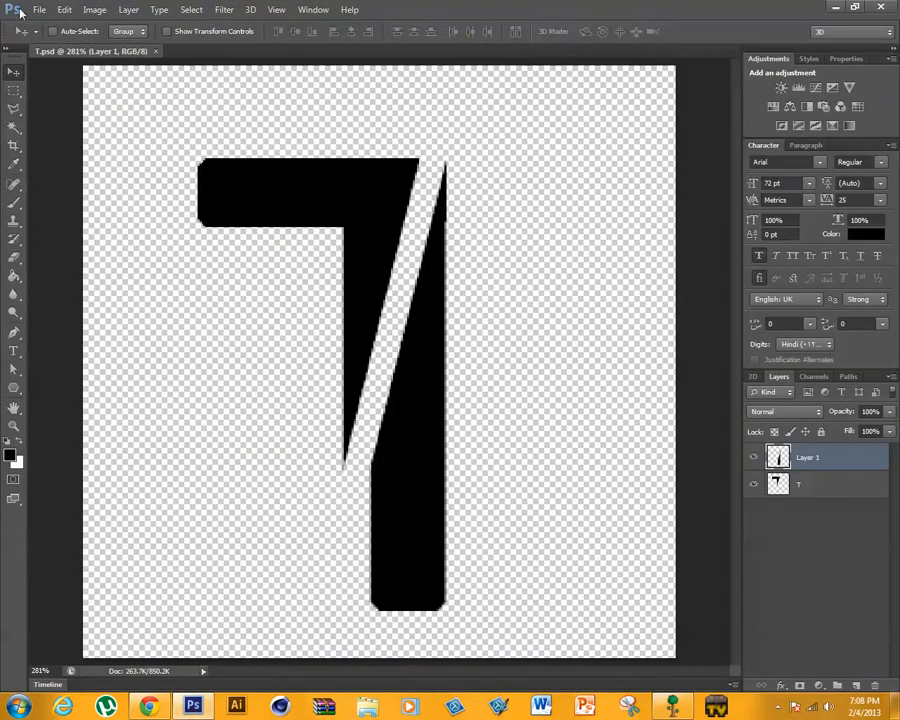
- Create a new transparent RGB document 300 by 300 pixels at 72 pixels/inch for the V
left_click(38, 10)
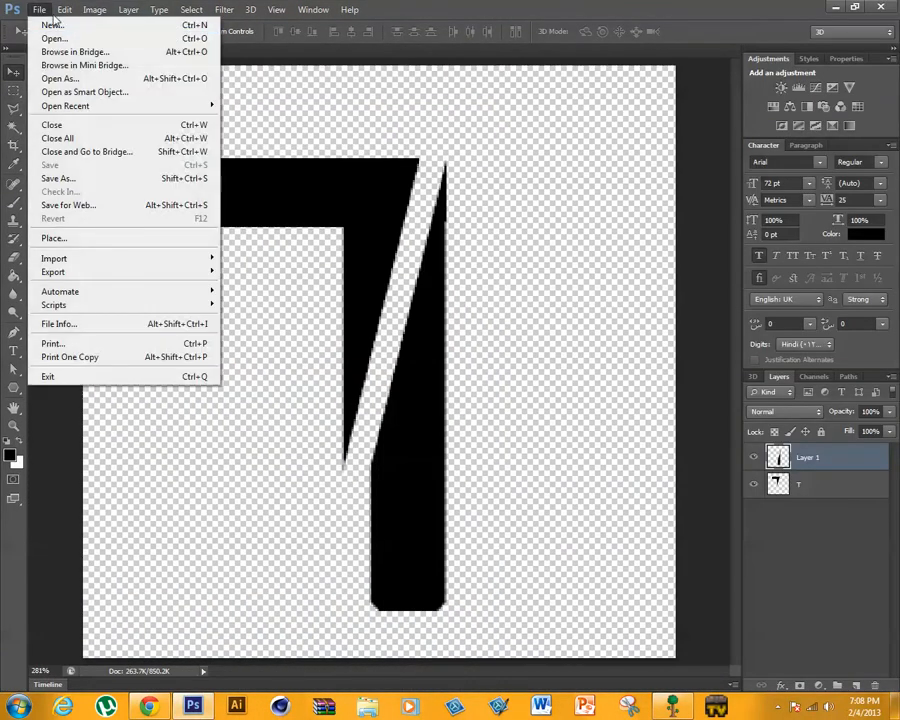
left_click(50, 23)
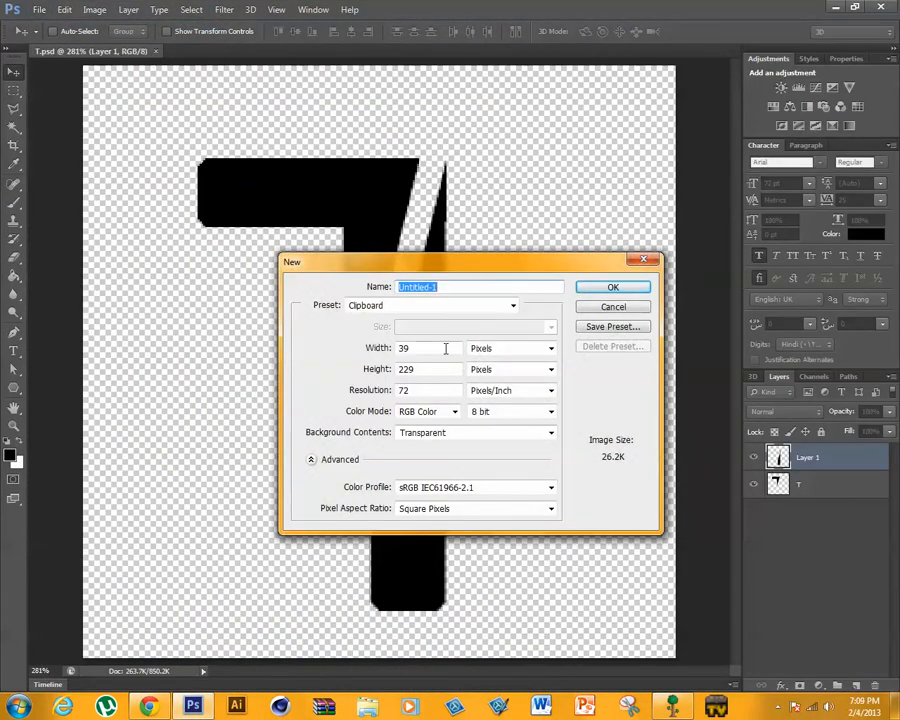
double_click(404, 347)
type("300")
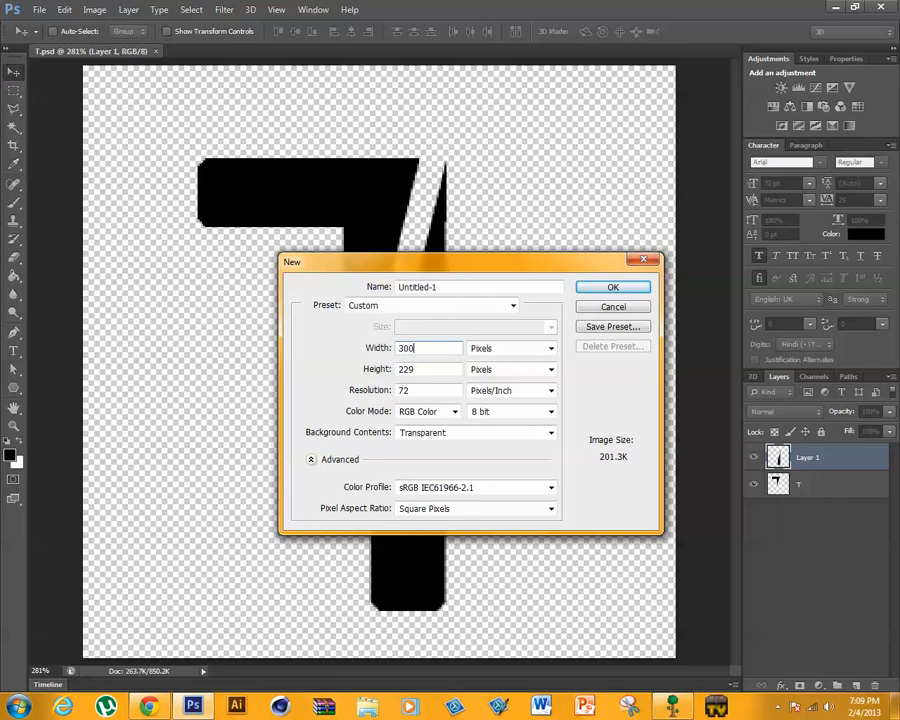
key("Tab")
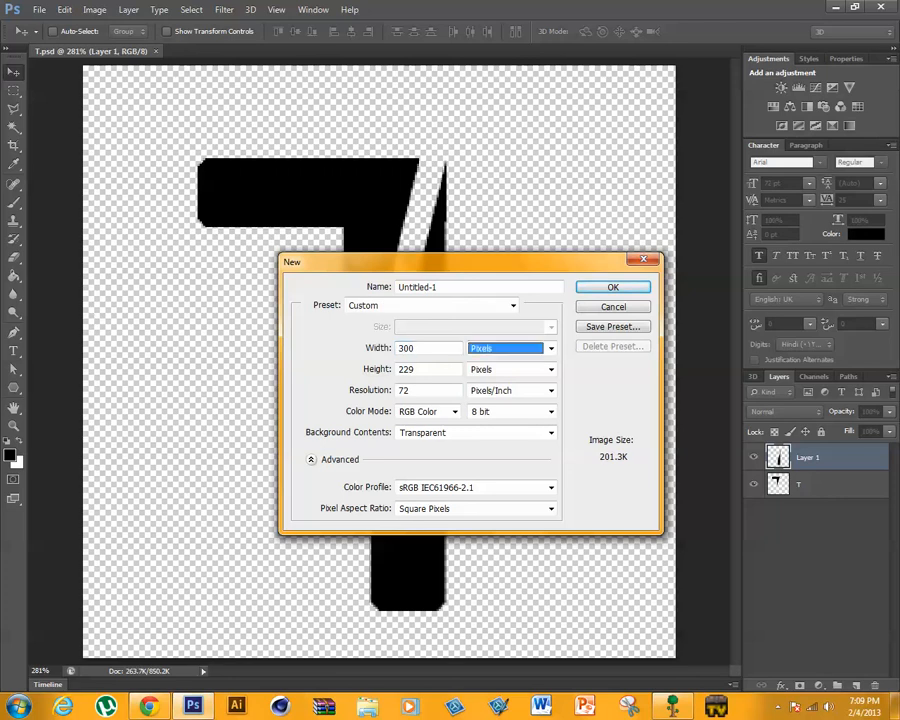
key("Tab")
type("300")
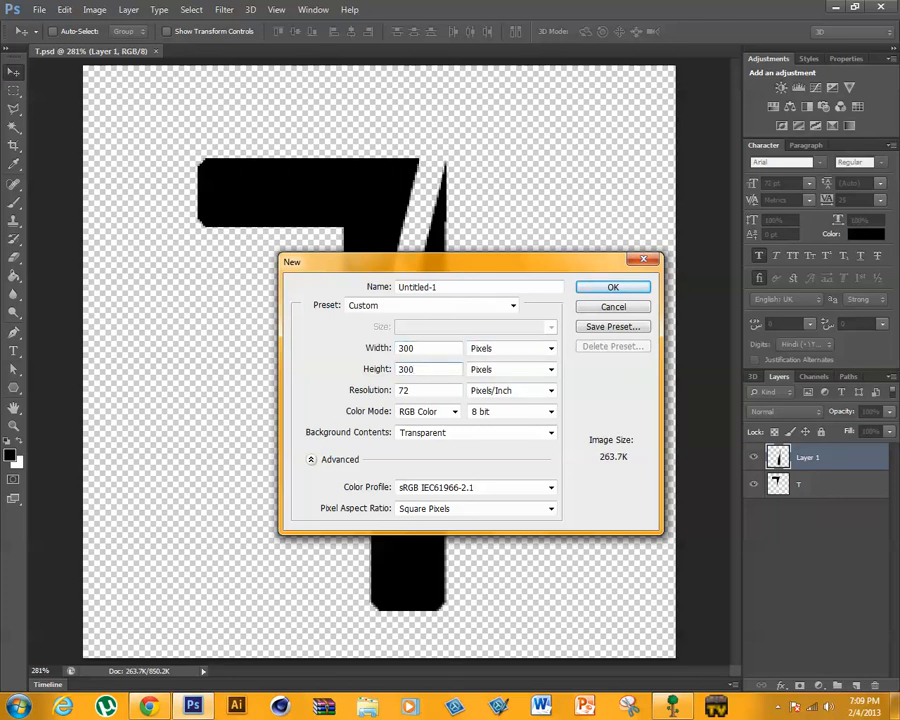
key("Return")
- Add a capital V in 72 pt Arial Regular on the blank canvas and commit the text
left_click(268, 12)
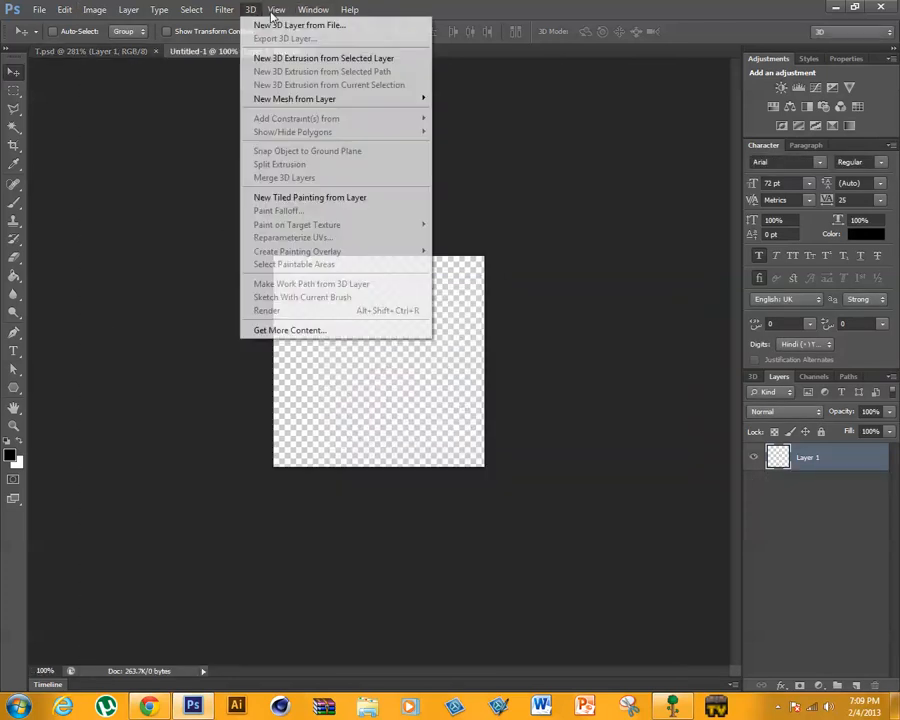
mouse_move(272, 12)
left_click(311, 137)
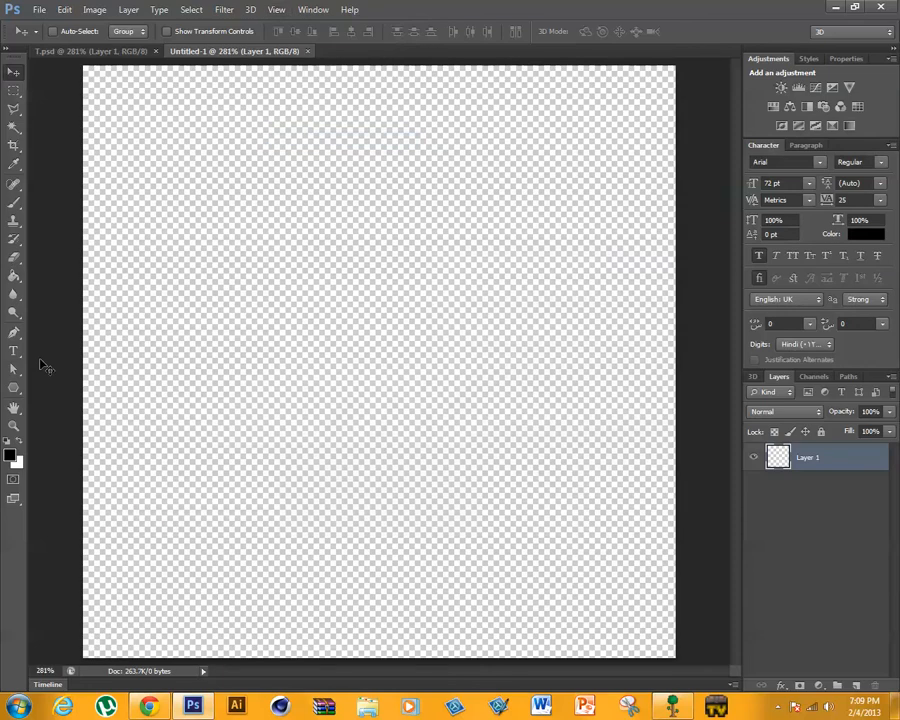
left_click(14, 350)
left_click(284, 353)
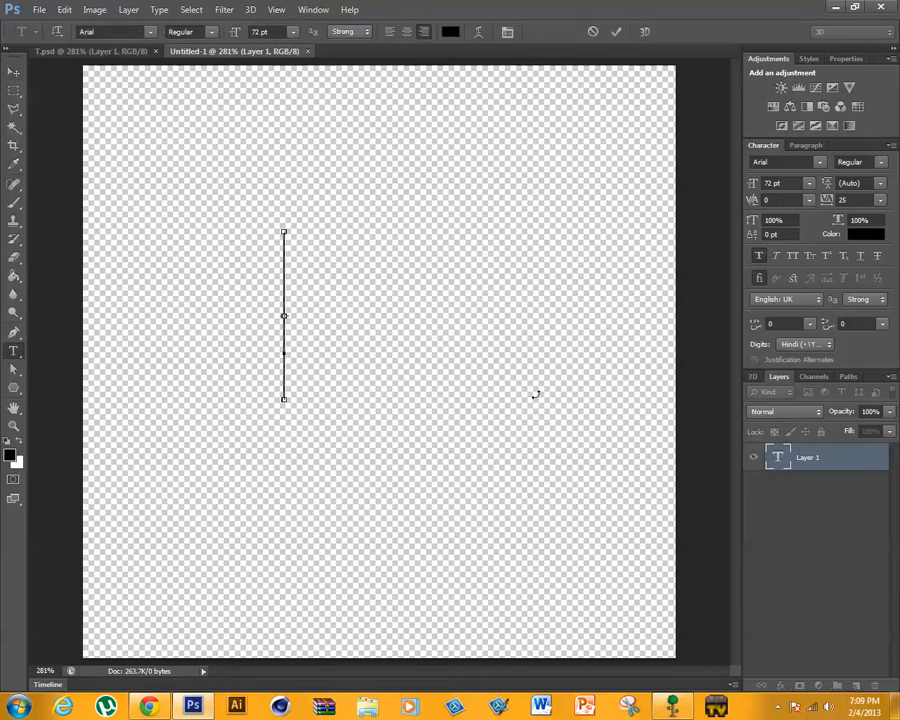
type("V")
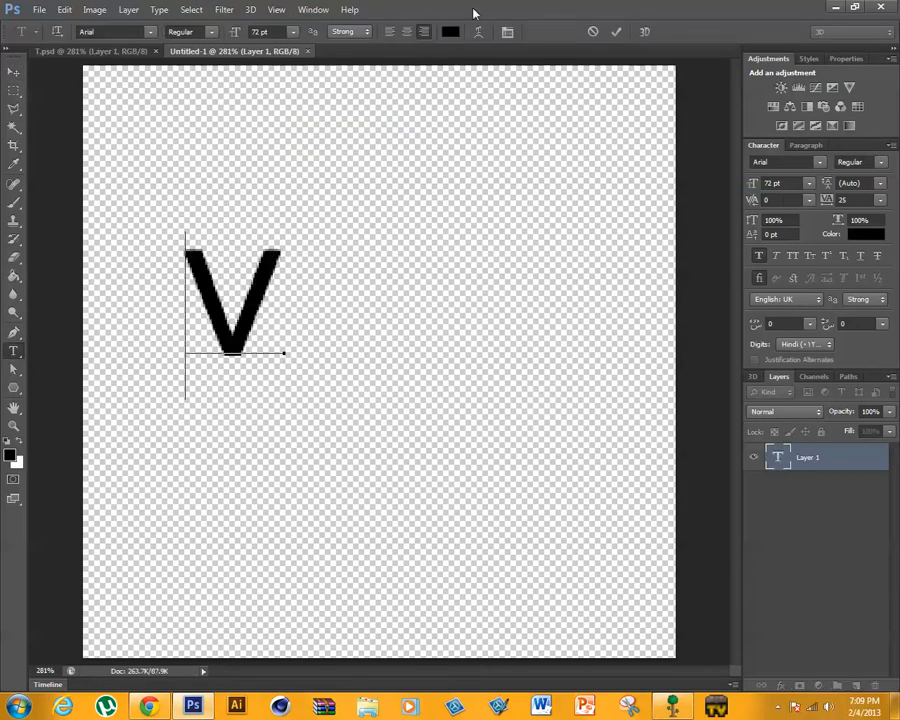
left_click(620, 33)
- Scale the V to about 470% width and 472% height and position it to fill most of the canvas
key("ctrl+t")
left_click_drag(284, 400, 725, 633)
left_click_drag(504, 231, 653, 25)
left_click_drag(511, 204, 480, 257)
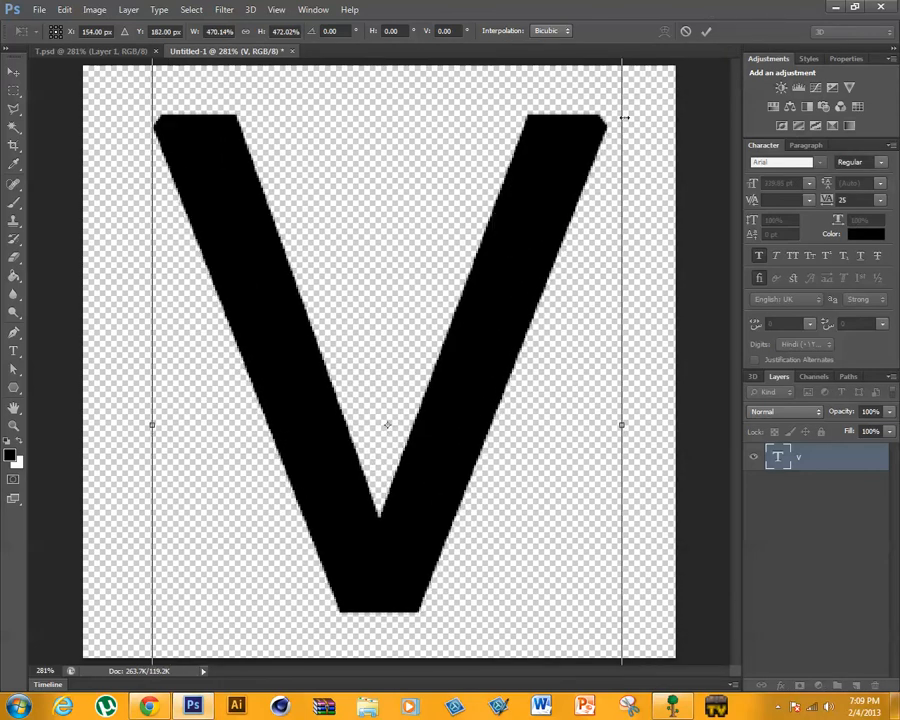
left_click(706, 33)
- Save the V document as a Photoshop file named V in the same folder as the other letters
left_click(38, 9)
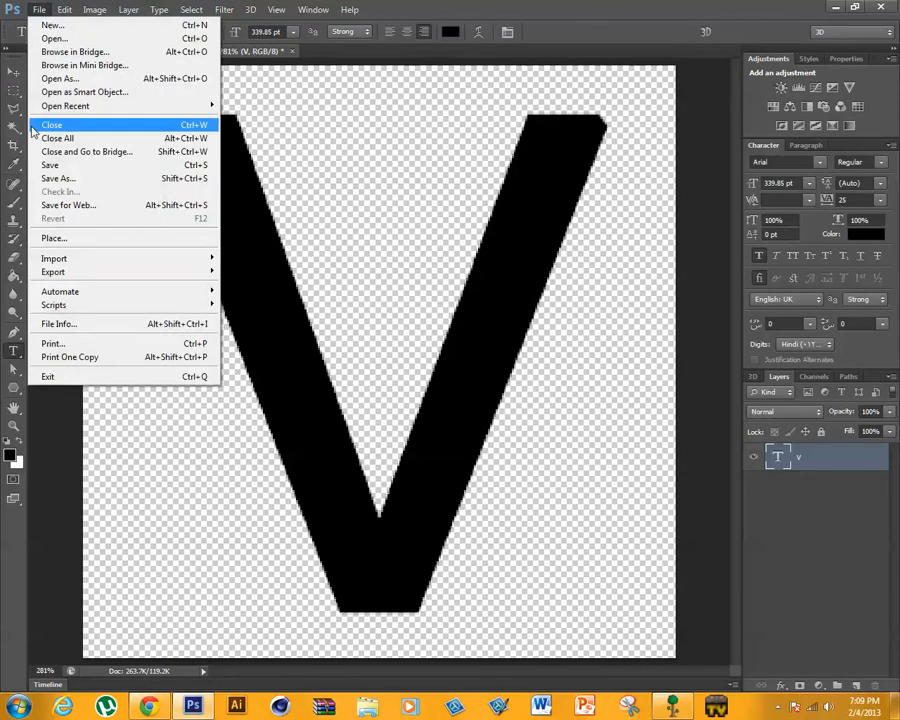
left_click(57, 178)
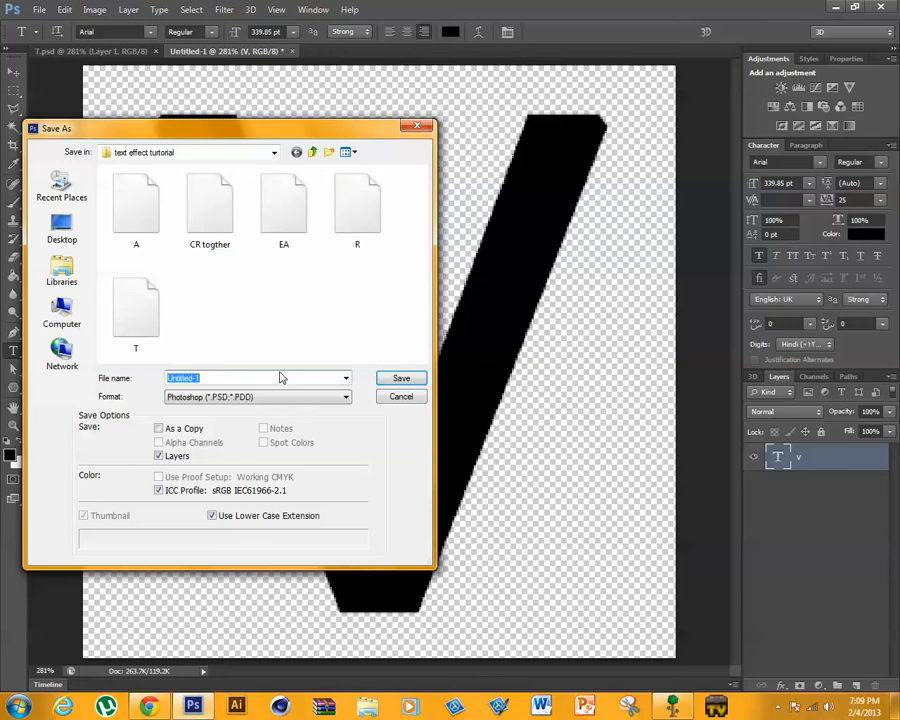
type("V")
left_click(400, 378)
left_click(612, 216)
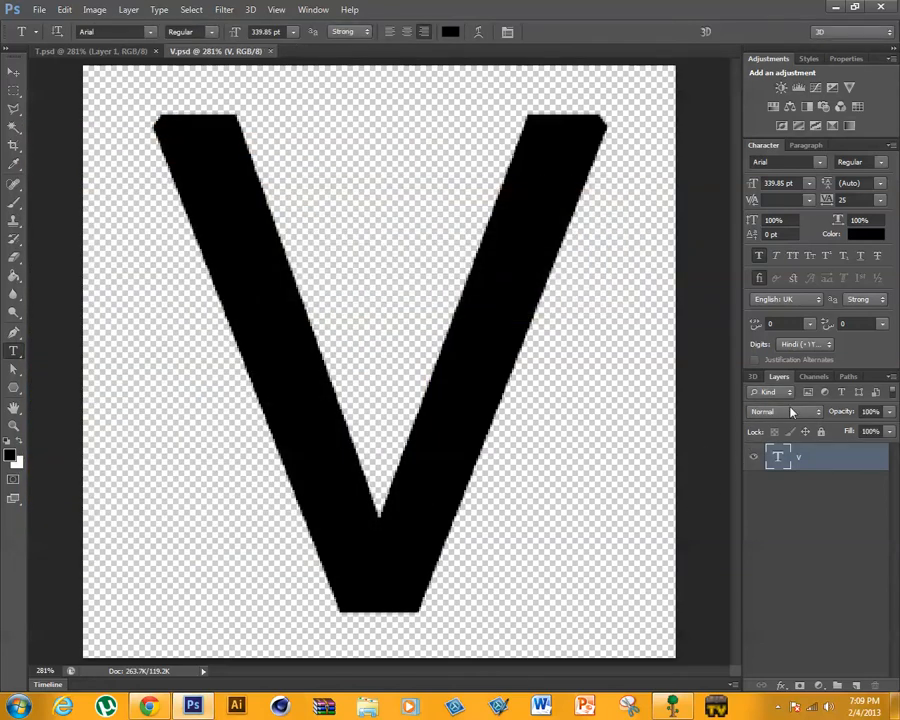
- Create another transparent 300 by 300 pixel RGB document at 72 pixels/inch for the final E
left_click(38, 10)
left_click(40, 25)
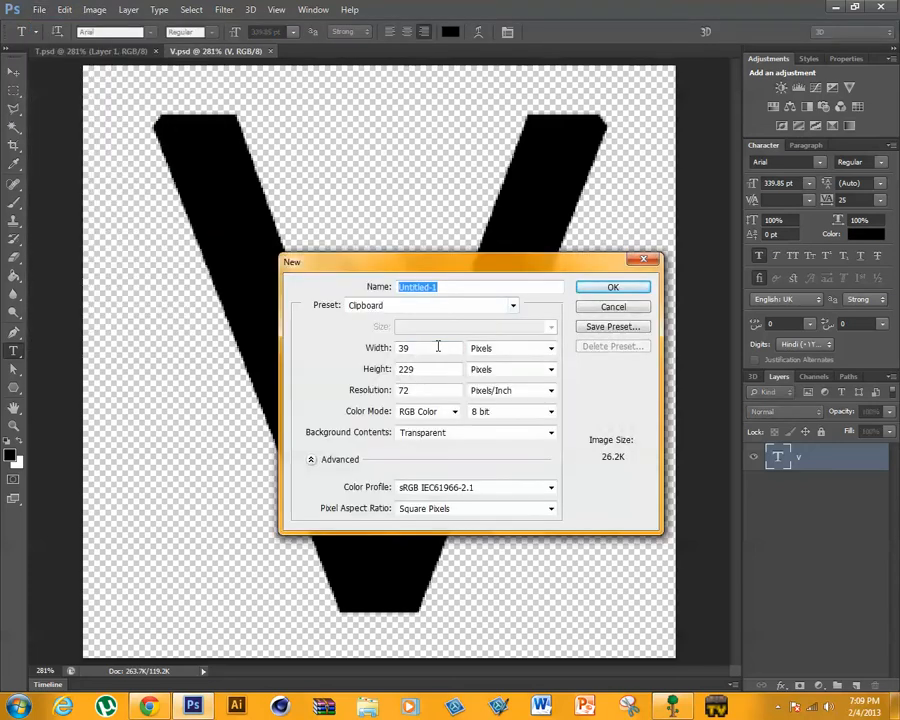
double_click(436, 348)
type("300")
key("Tab")
key("Tab")
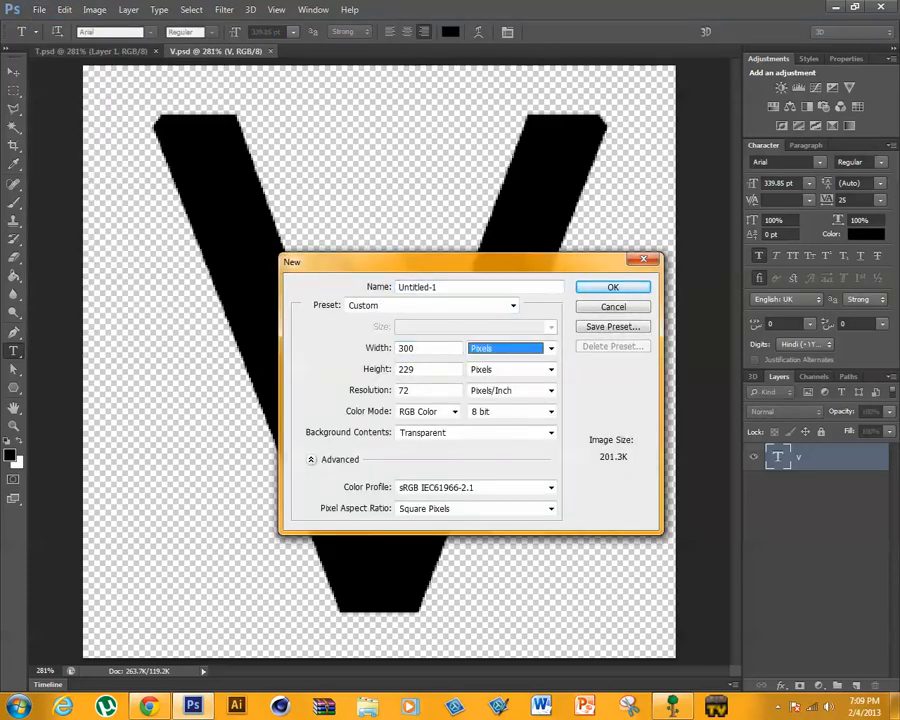
type("300")
key("Return")
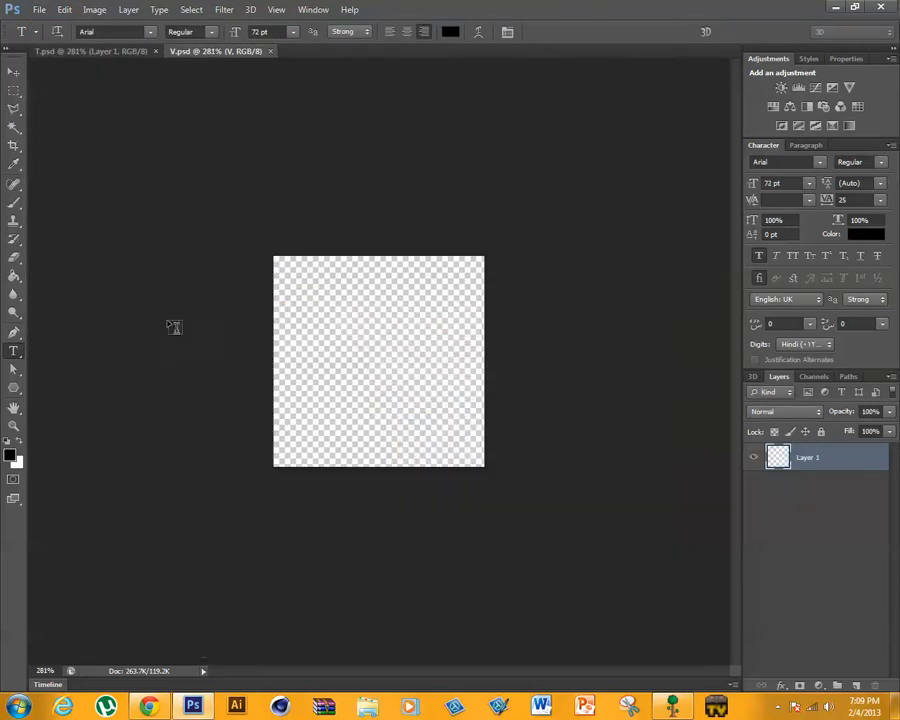
- Add a capital E in 72 pt Arial Regular to the new canvas and commit the text
left_click(276, 10)
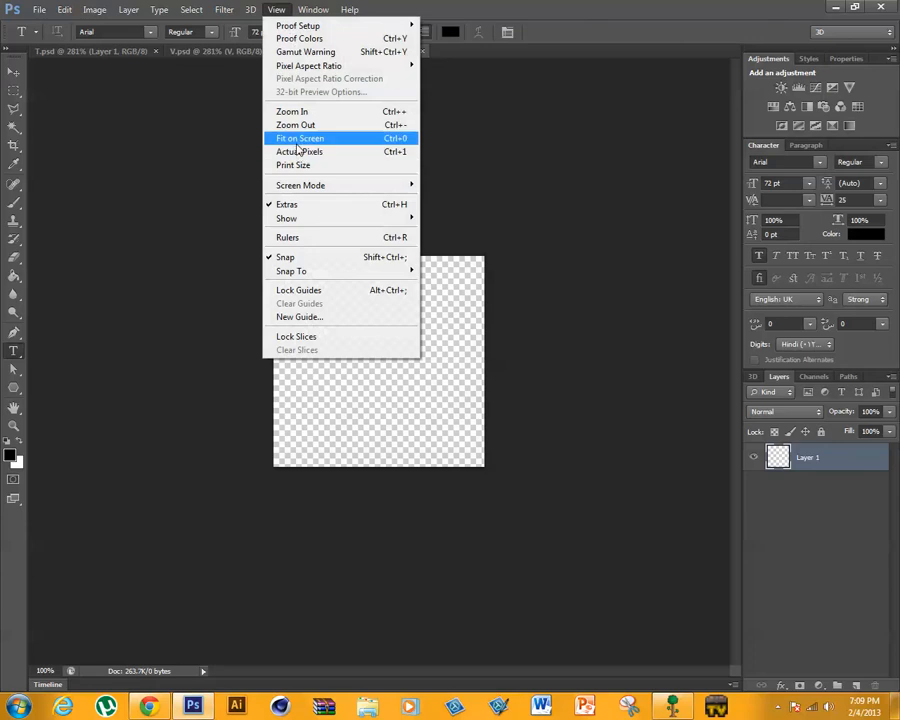
left_click(296, 138)
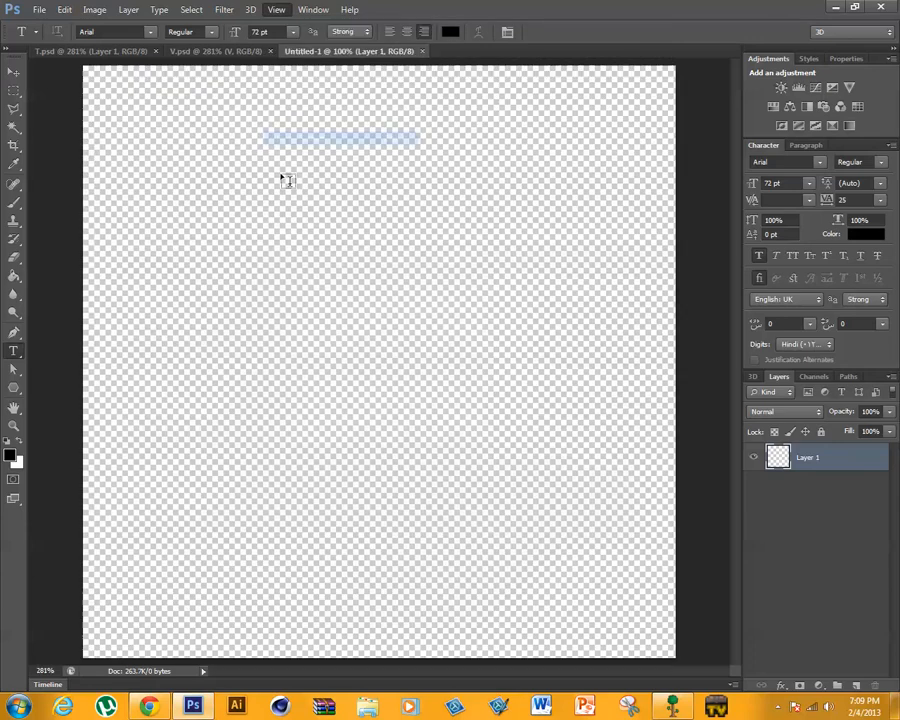
left_click(276, 358)
type("E")
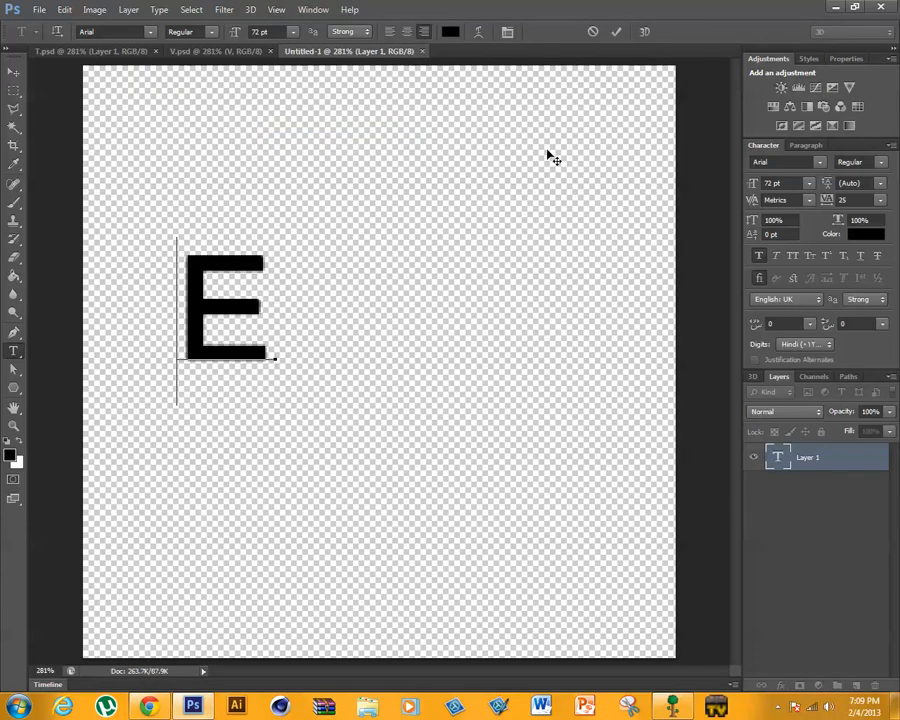
left_click(615, 31)
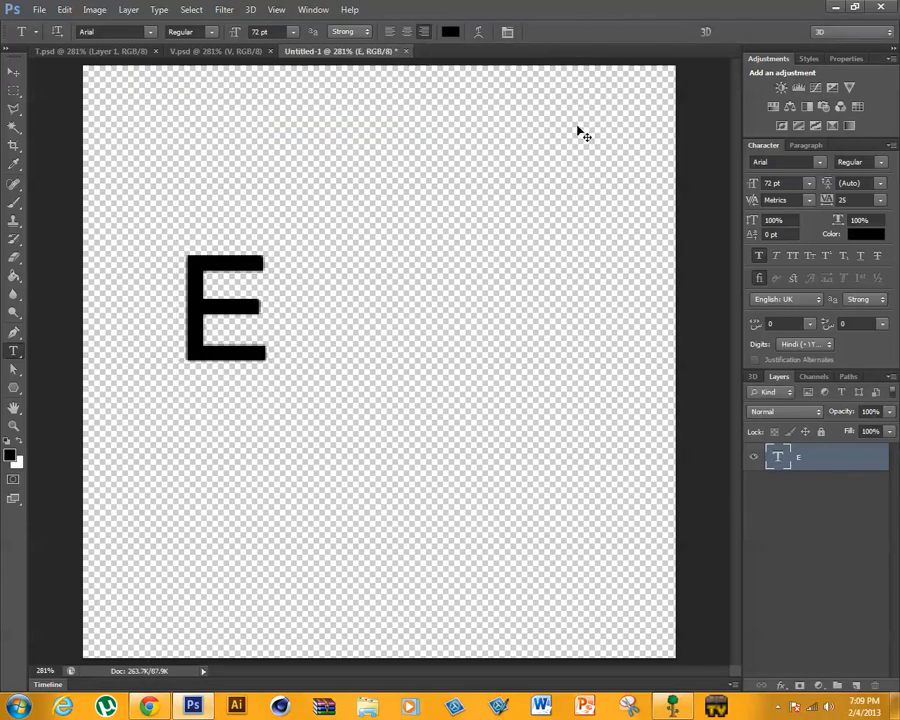
- Scale the E to about 352% width and 341% height, place it in the canvas's right part, and apply the transform
key("ctrl+t")
left_click_drag(280, 409, 466, 640)
left_click_drag(385, 400, 488, 340)
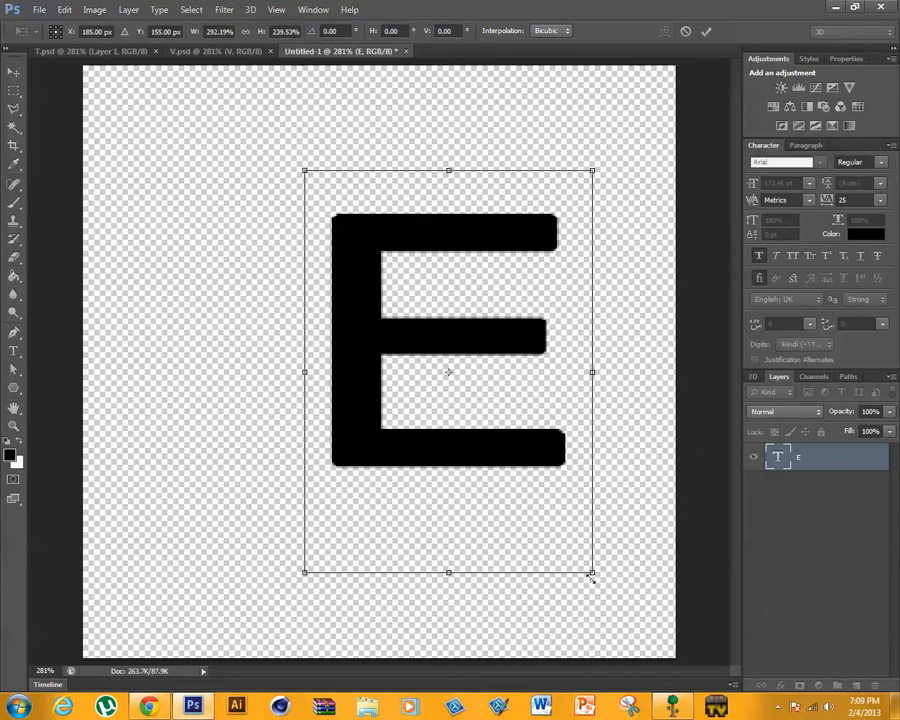
left_click_drag(591, 577, 667, 677)
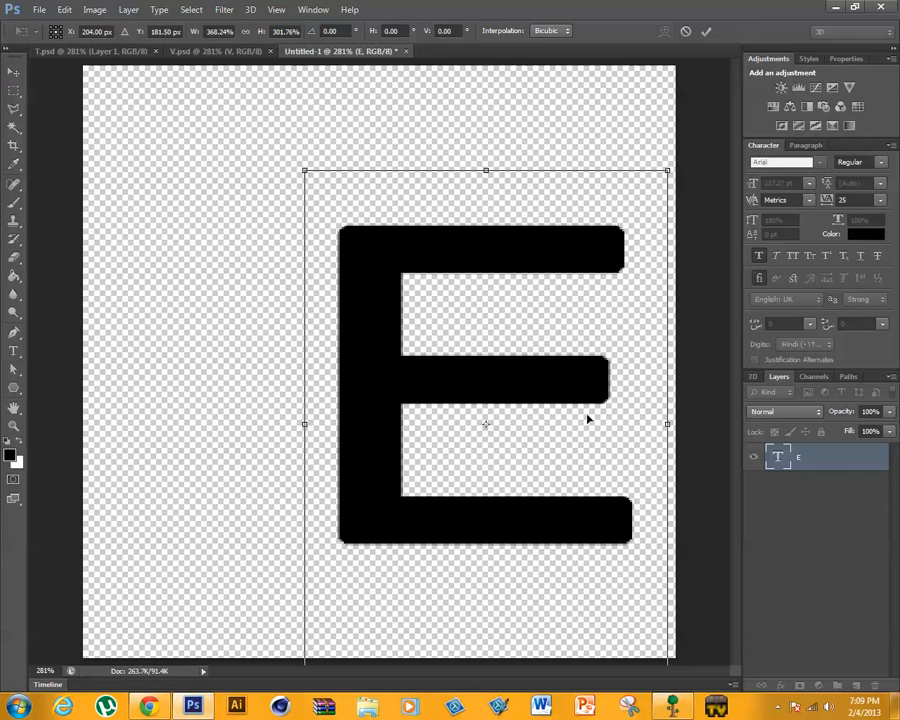
left_click_drag(667, 172, 621, 159)
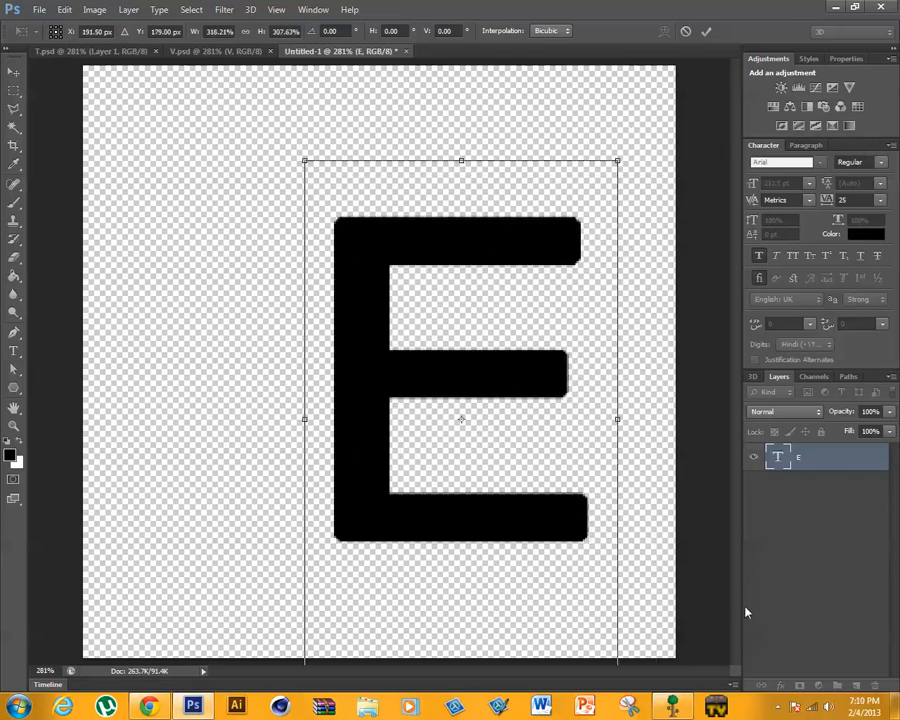
left_click(779, 704)
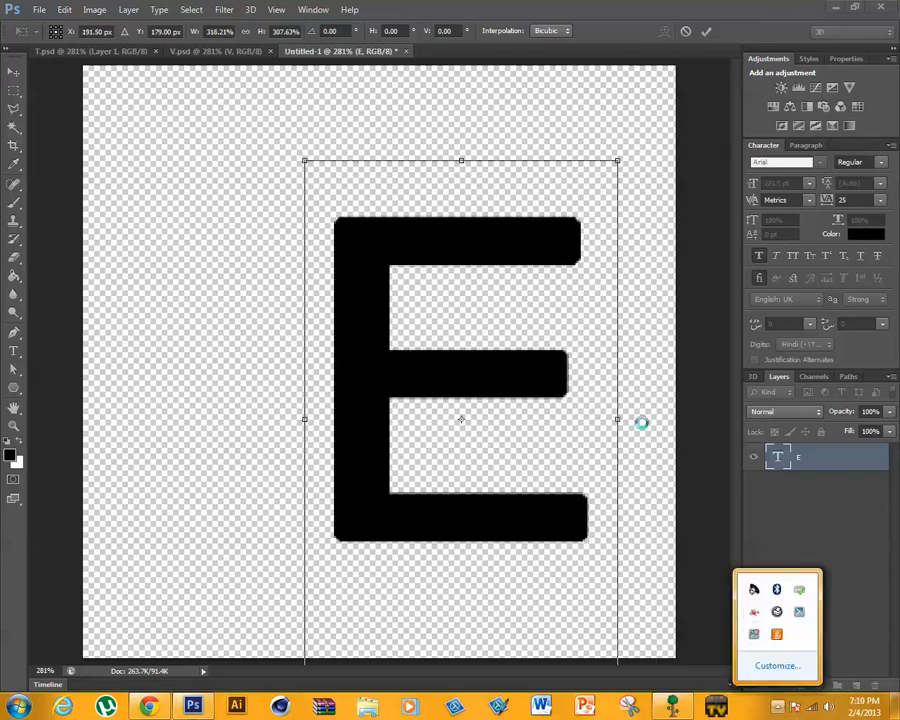
left_click(692, 487)
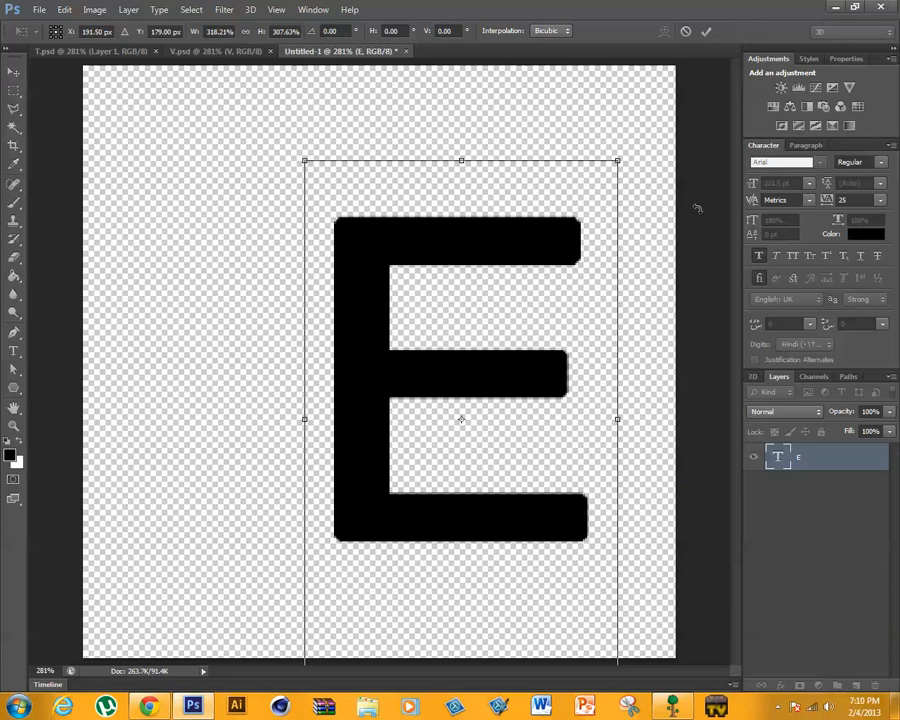
left_click_drag(619, 160, 654, 100)
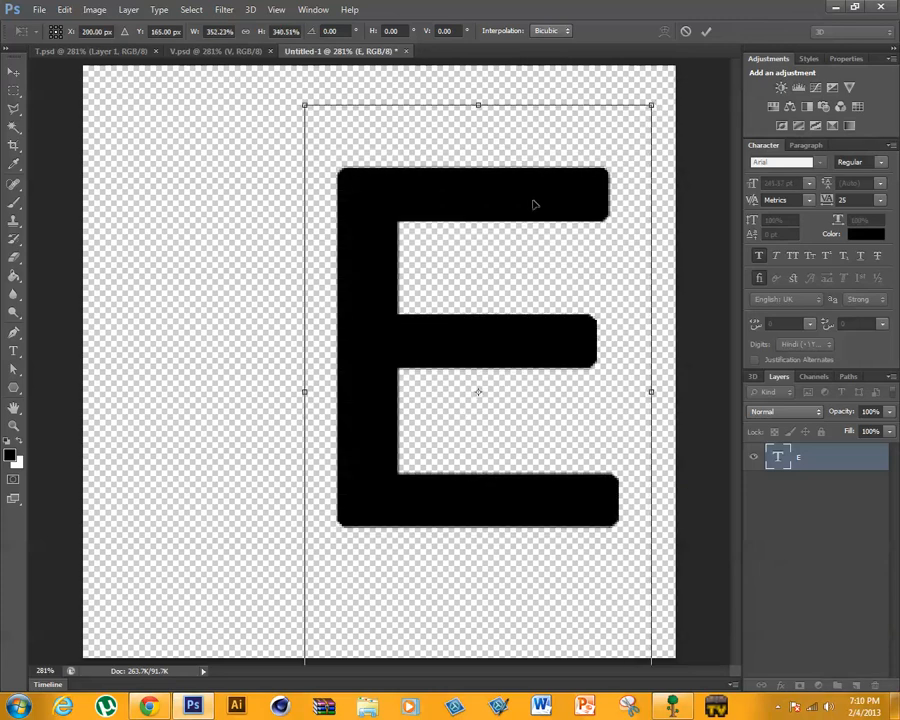
left_click_drag(532, 202, 563, 214)
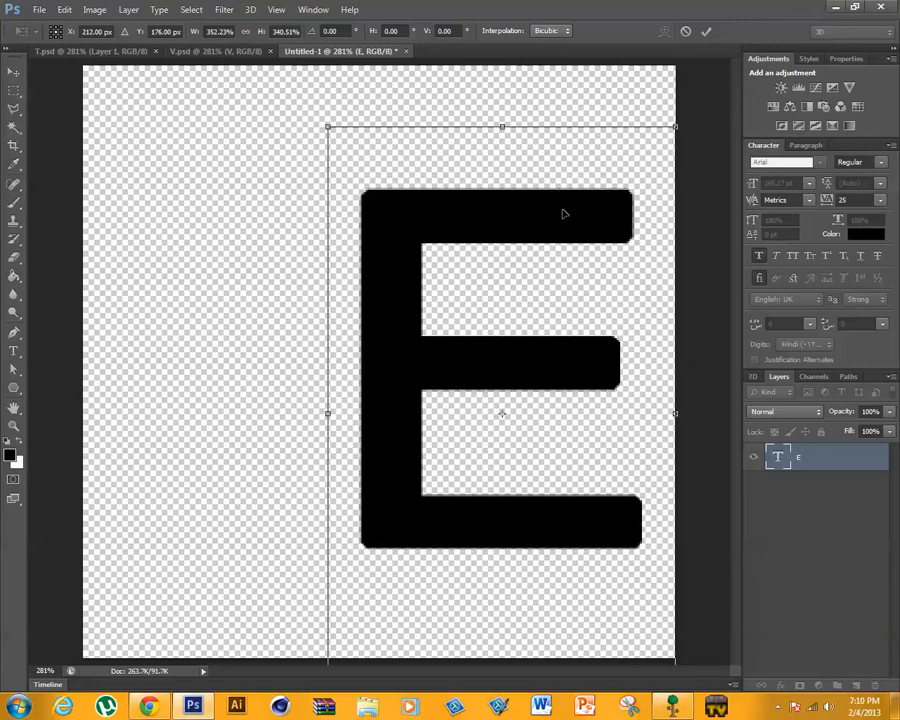
left_click(706, 31)
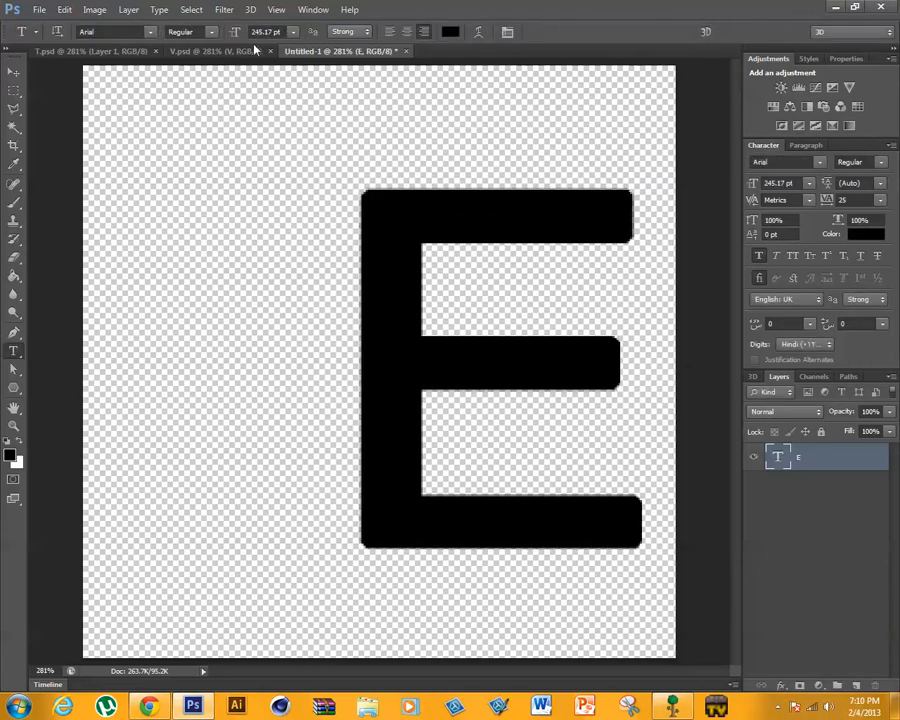
- Copy the V text layer from V.psd into the untitled E document
left_click(207, 51)
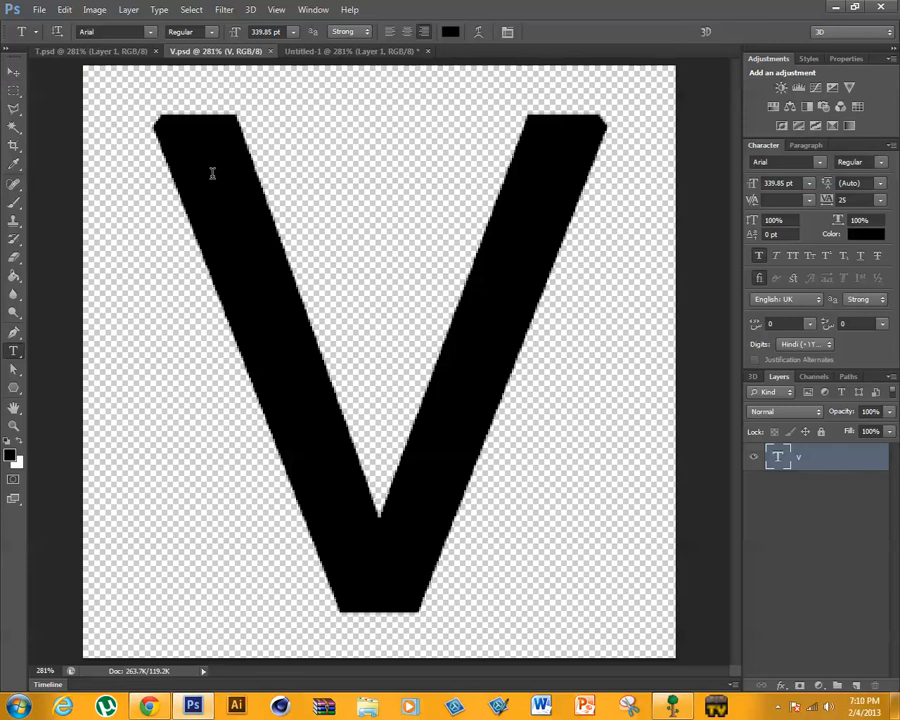
left_click(14, 72)
left_click_drag(167, 173, 183, 315)
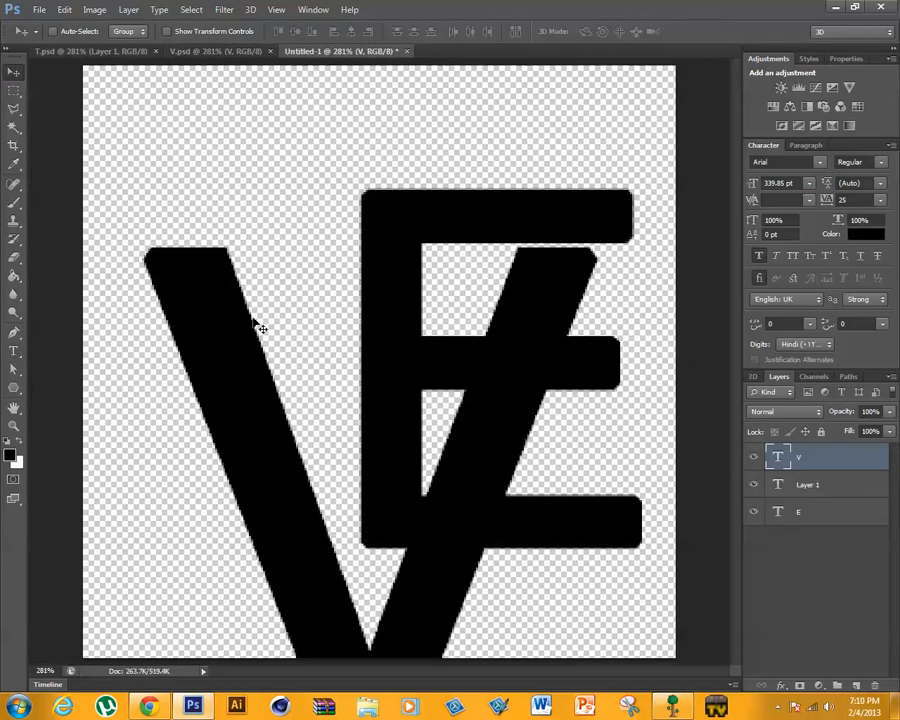
- Scale the copied V to about 92% width and 69% height, with its right arm crossing the E and its base level with the E's base
key("ctrl+t")
left_click_drag(377, 160, 377, 437)
left_click_drag(184, 527, 114, 204)
left_click_drag(84, 358, 153, 363)
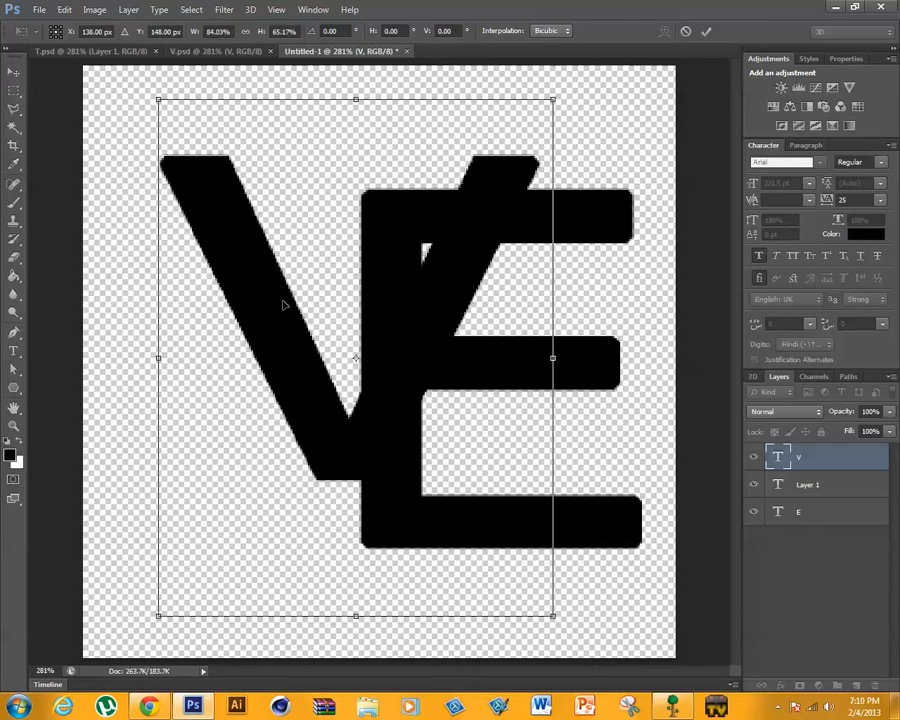
left_click_drag(287, 305, 189, 365)
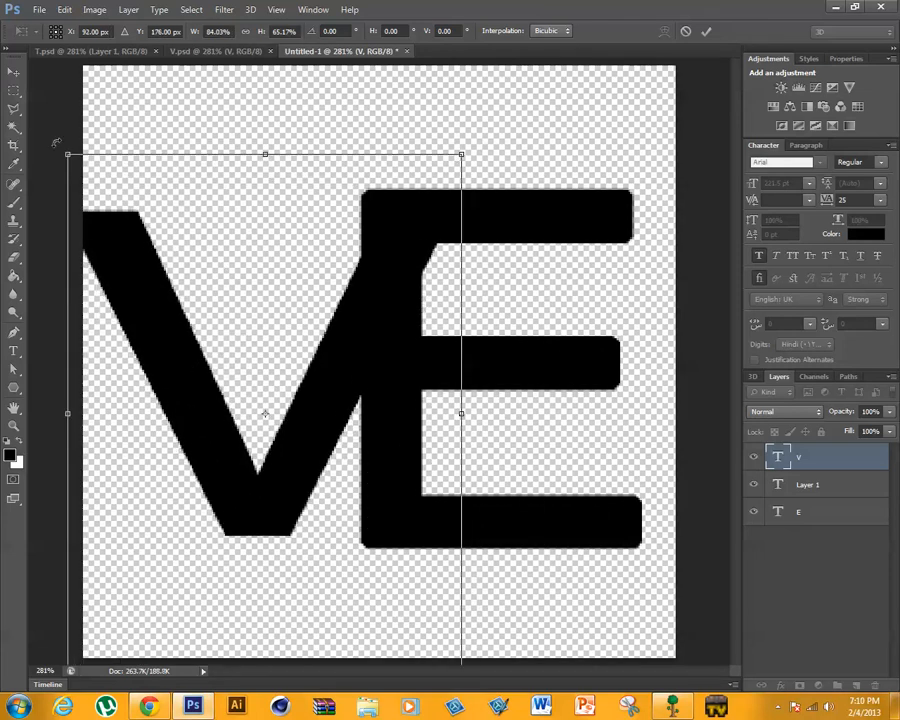
left_click_drag(67, 153, 89, 182)
left_click_drag(165, 336, 142, 327)
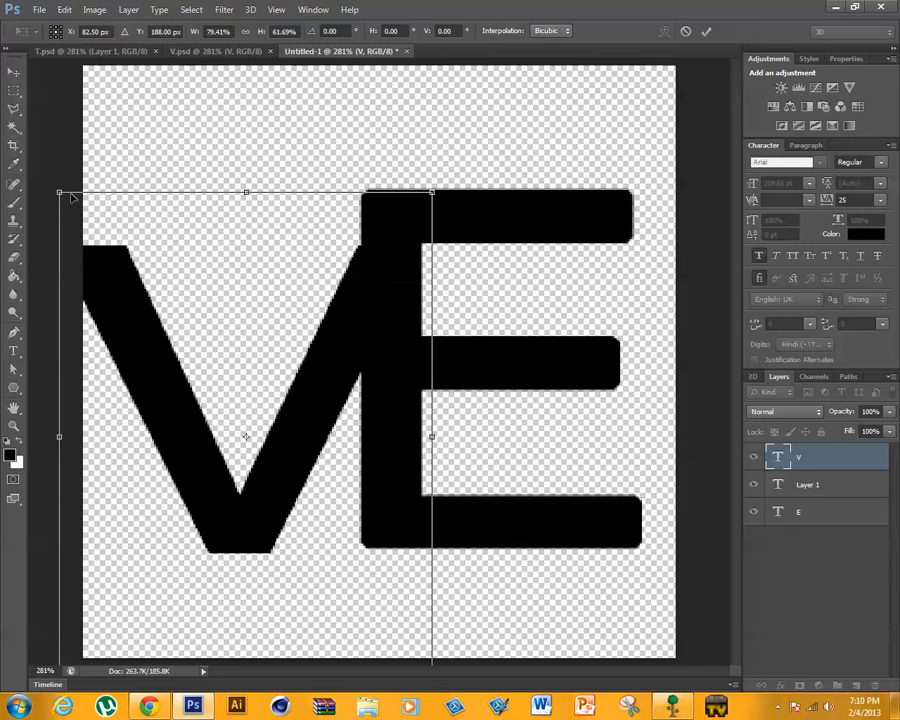
left_click_drag(56, 191, 5, 138)
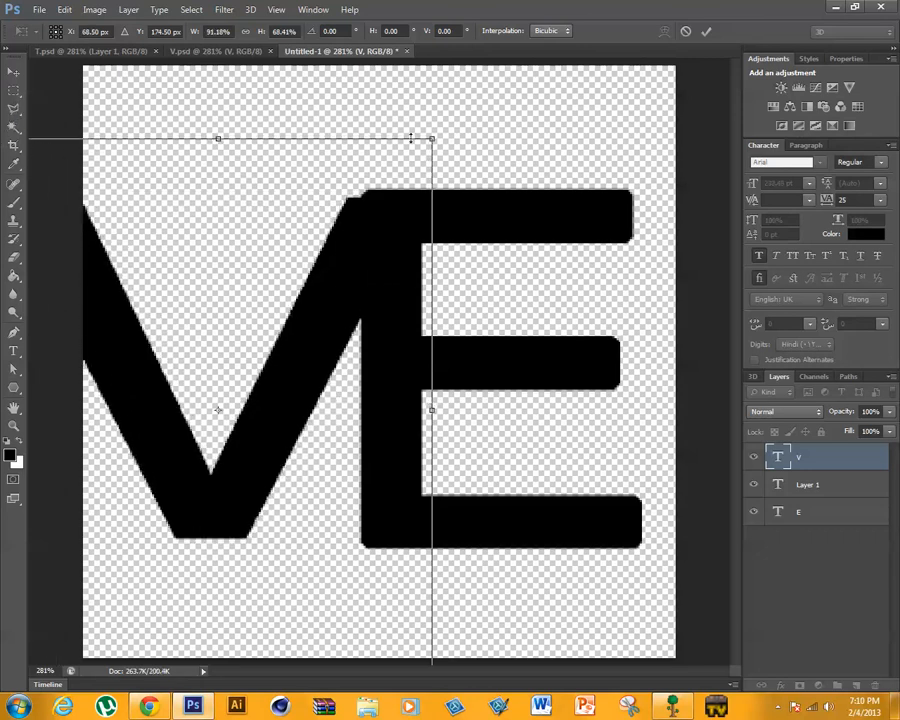
mouse_move(437, 134)
left_mouse_down()
mouse_move(428, 139)
mouse_move(446, 128)
left_mouse_up()
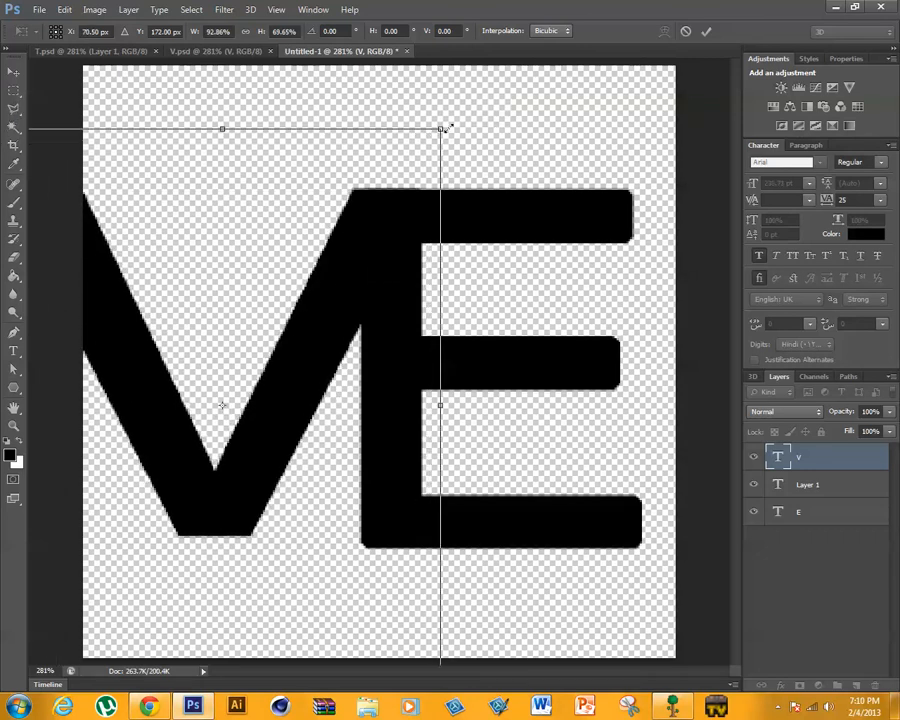
left_click_drag(651, 4, 470, 1)
left_click_drag(222, 466, 352, 478)
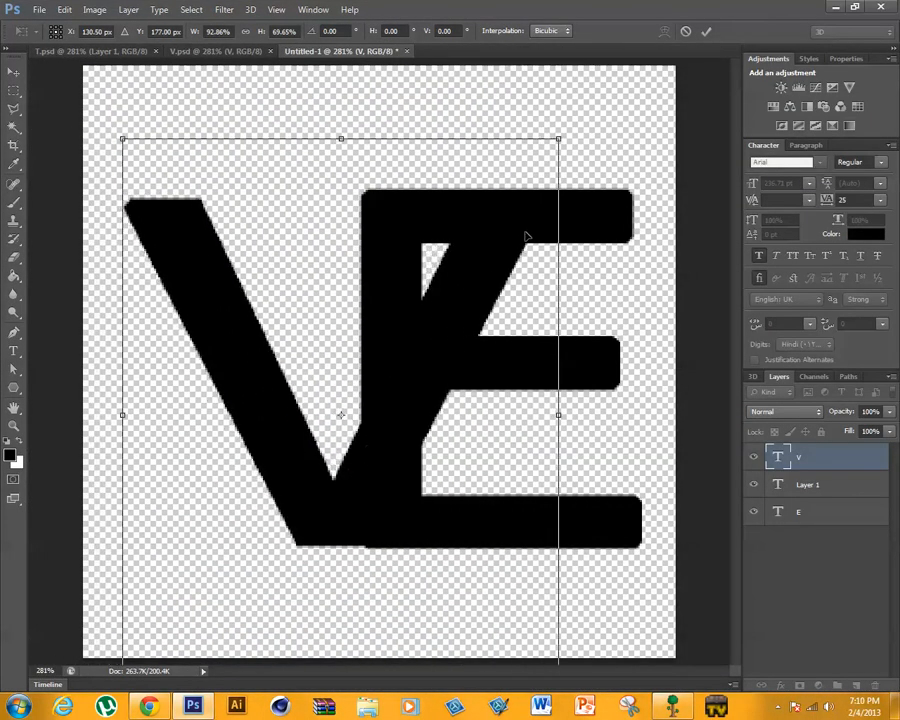
left_click_drag(557, 138, 556, 140)
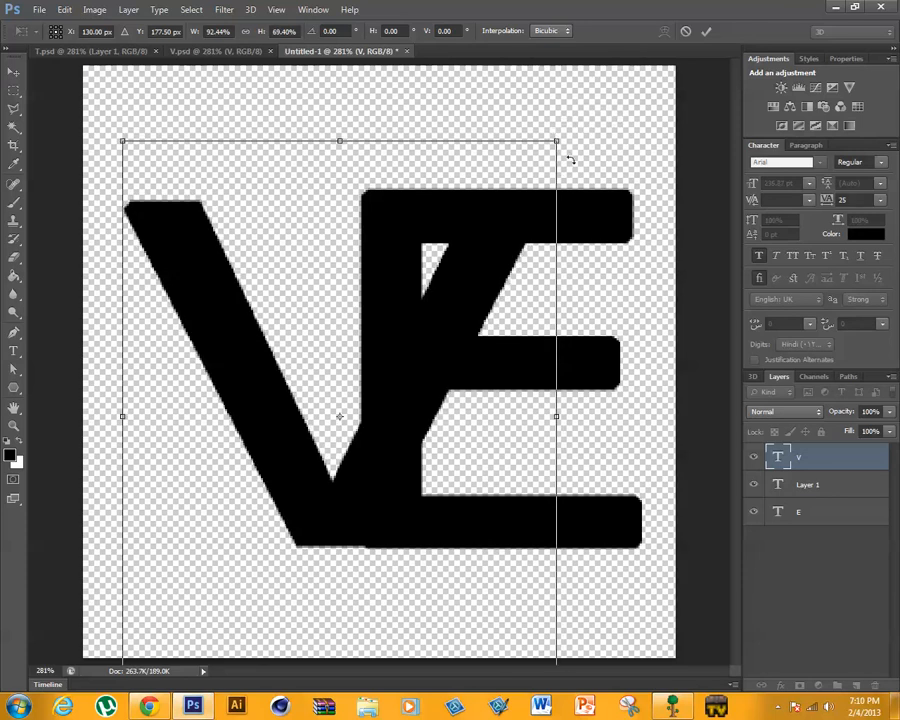
left_click(706, 33)
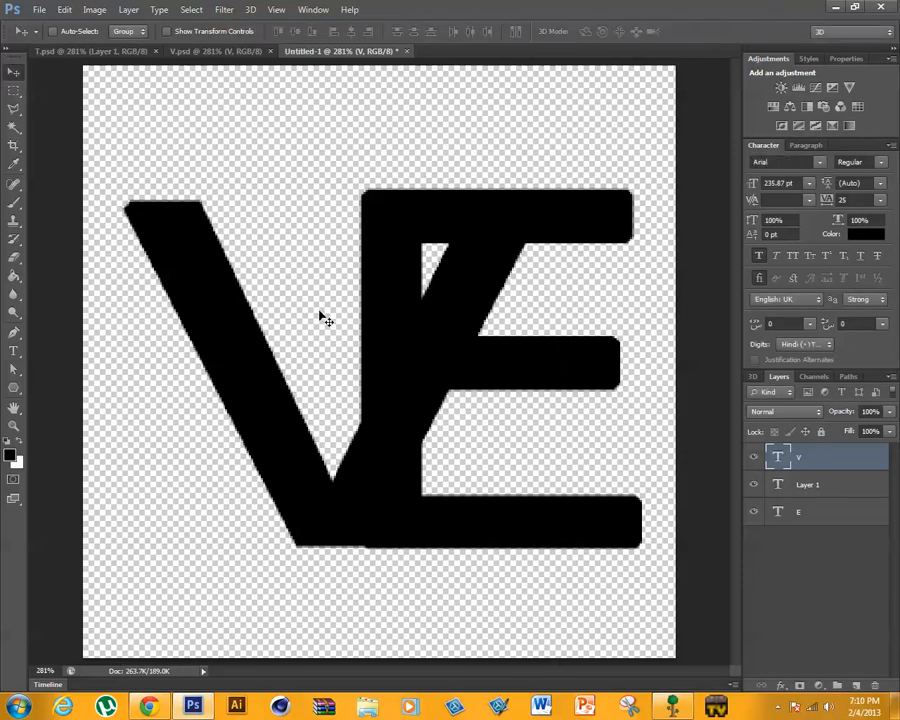
- Stretch the V's height to about 103% so its top meets the E's upper edge, and apply the transform
key("ctrl+t")
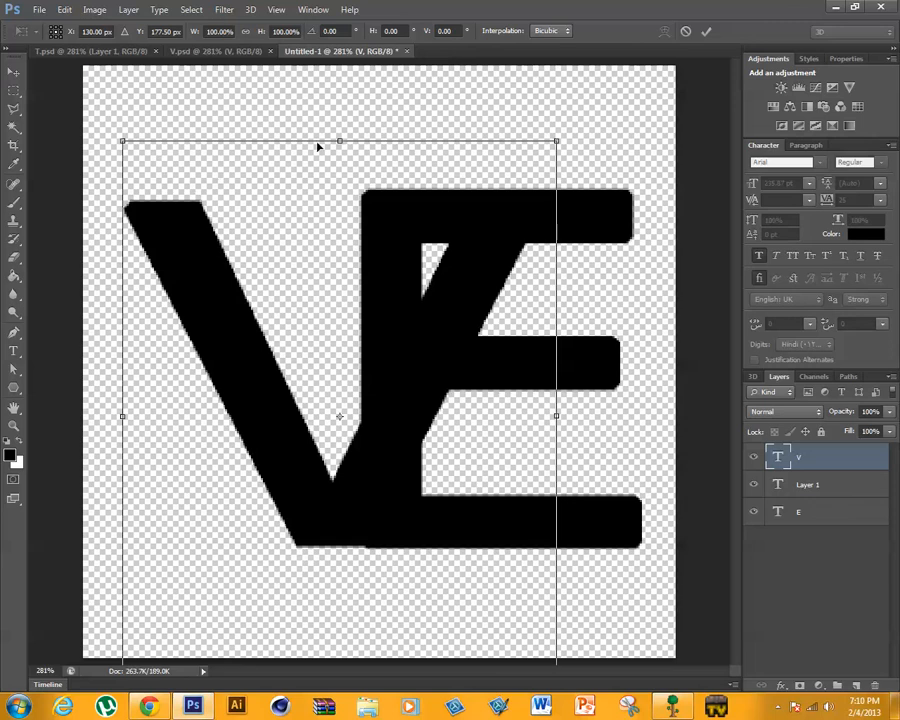
left_click_drag(339, 140, 338, 122)
mouse_move(412, 377)
left_mouse_down()
mouse_move(414, 388)
mouse_move(414, 376)
left_mouse_up()
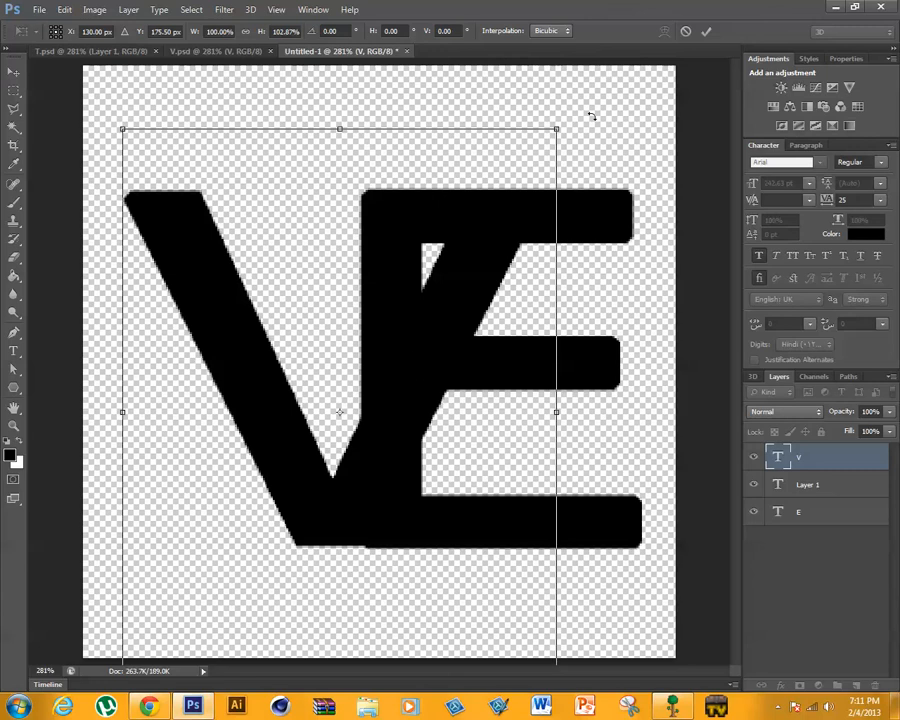
left_click(706, 31)
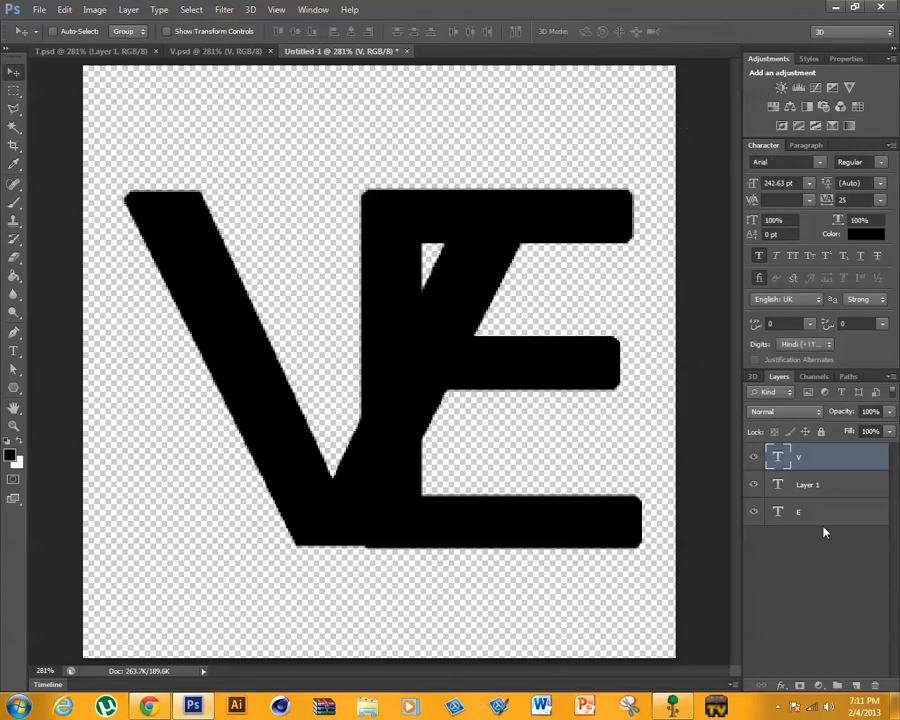
- Delete the empty Layer 1 text layer and rasterize the E text layer
left_click(823, 484)
key("Delete")
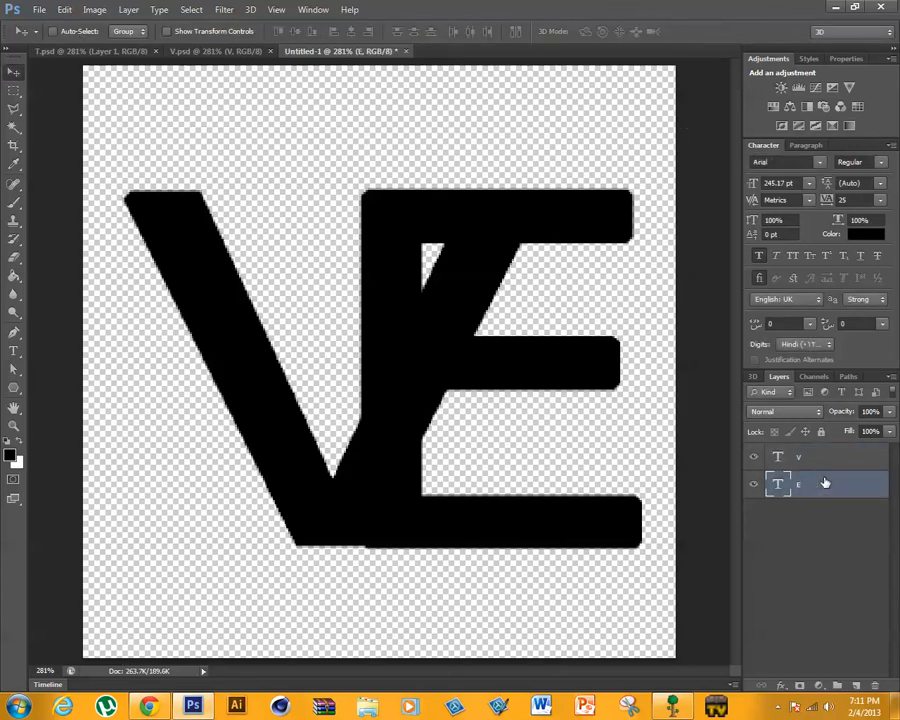
left_click(837, 460)
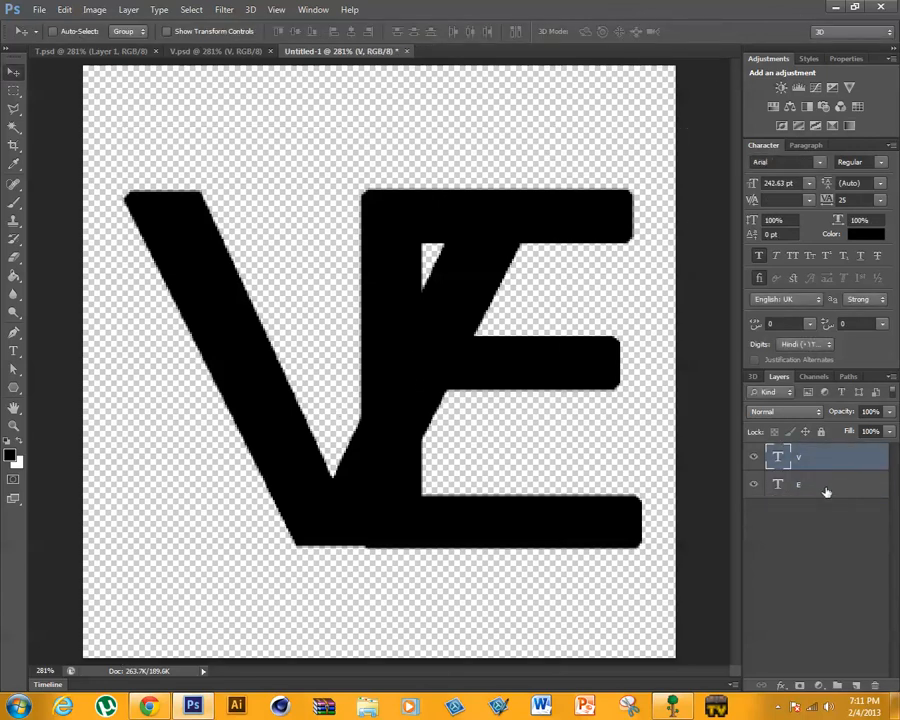
left_click(826, 487)
right_click(826, 487)
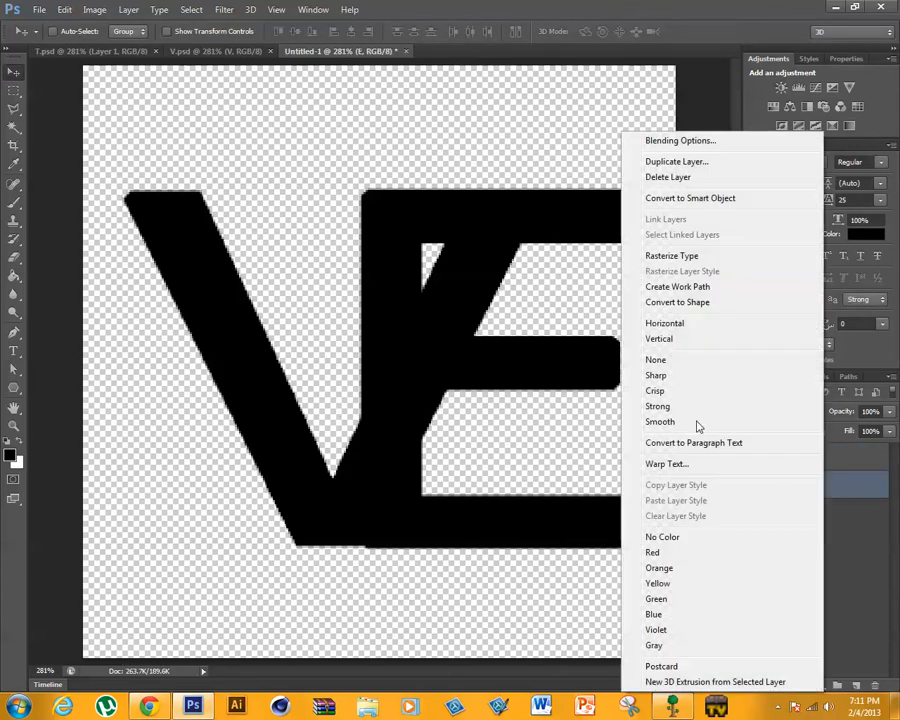
left_click(680, 256)
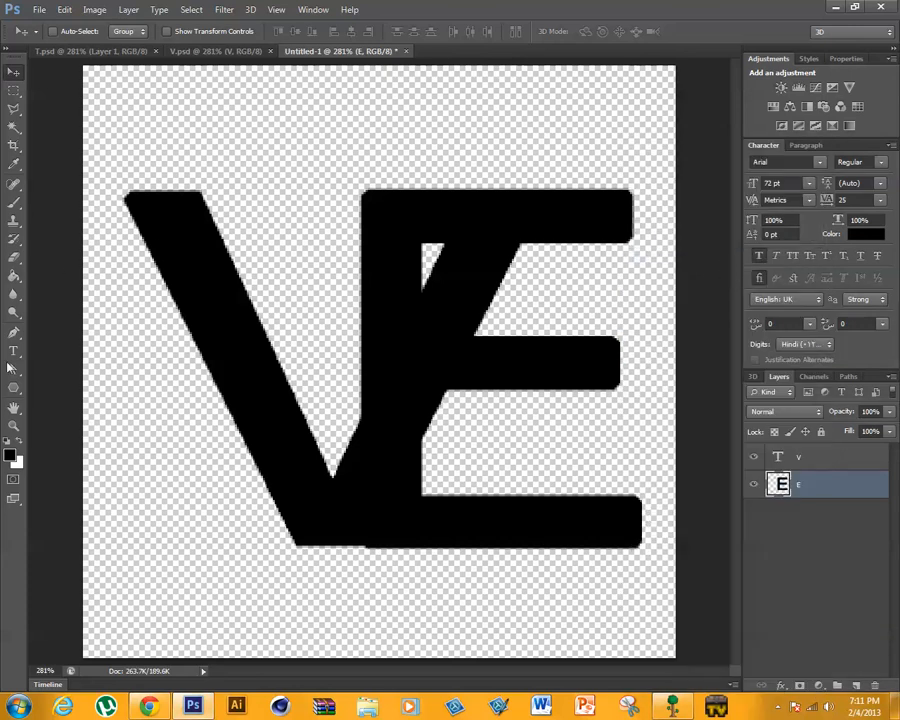
key("p")
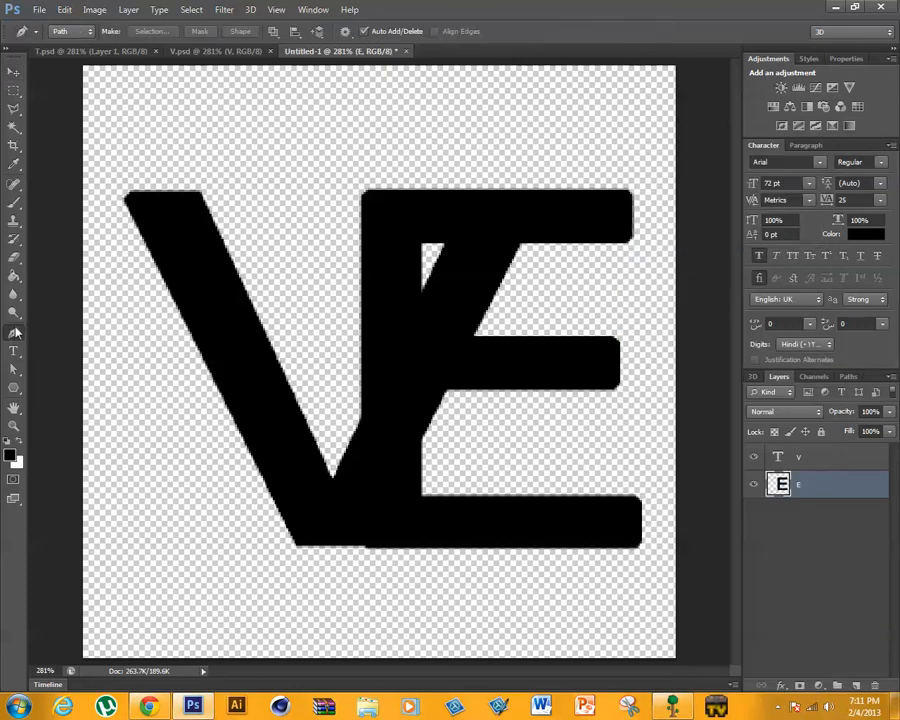
left_click(541, 183)
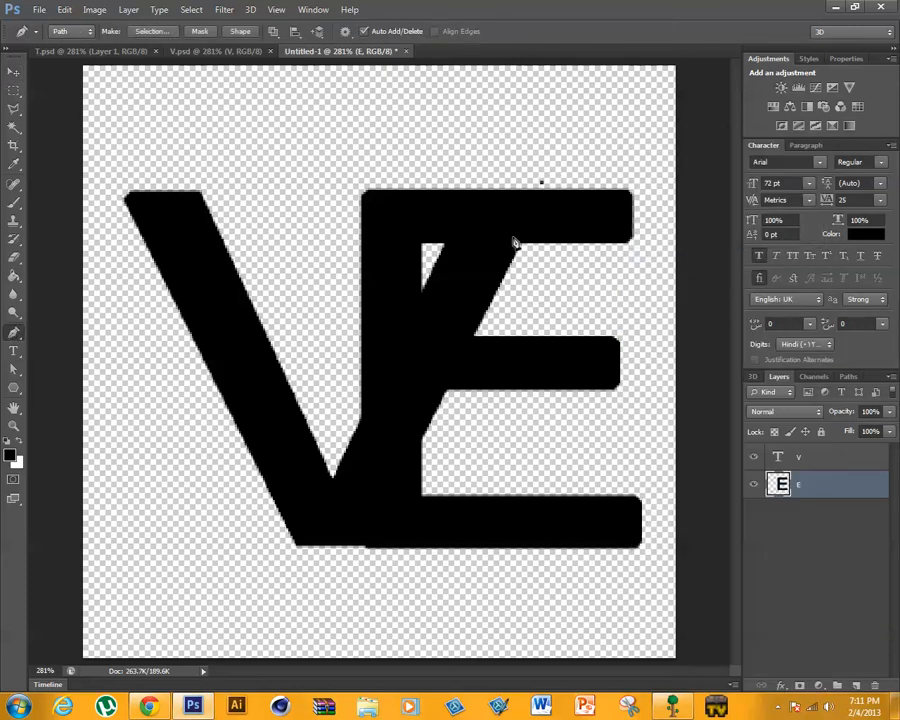
left_click(354, 561)
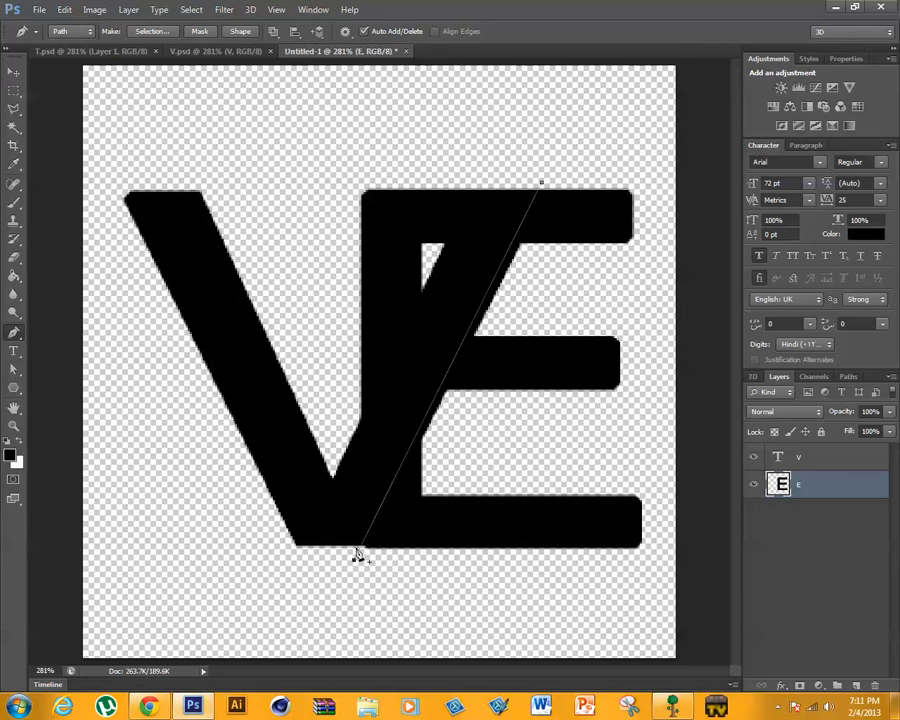
left_click(361, 543)
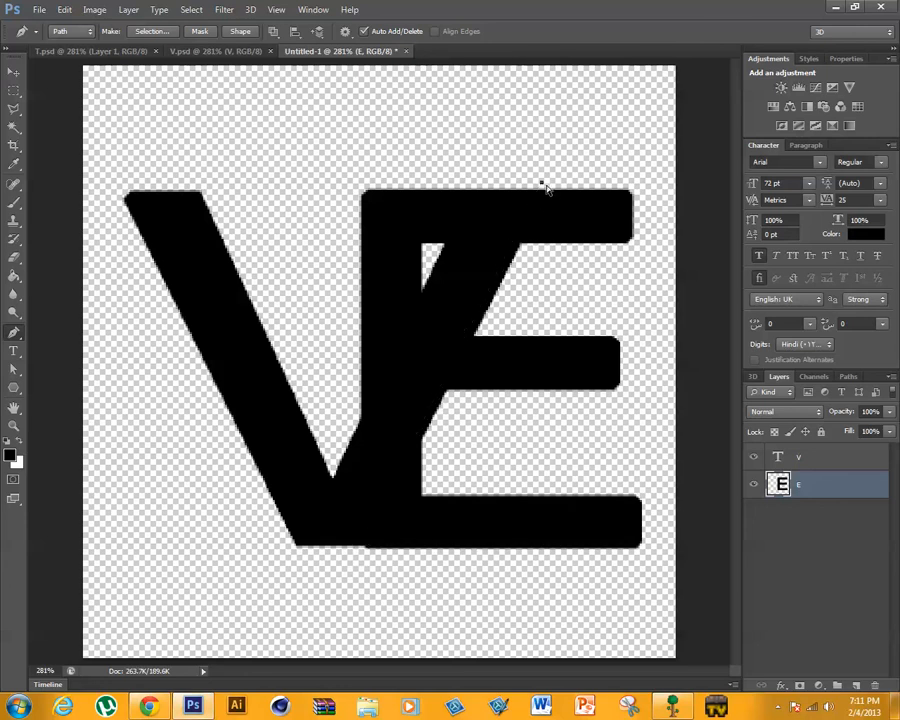
key("ctrl+z")
key("ctrl+z")
- Show the rulers and add a vertical guide through the E at about 8 on the horizontal ruler
key("ctrl+r")
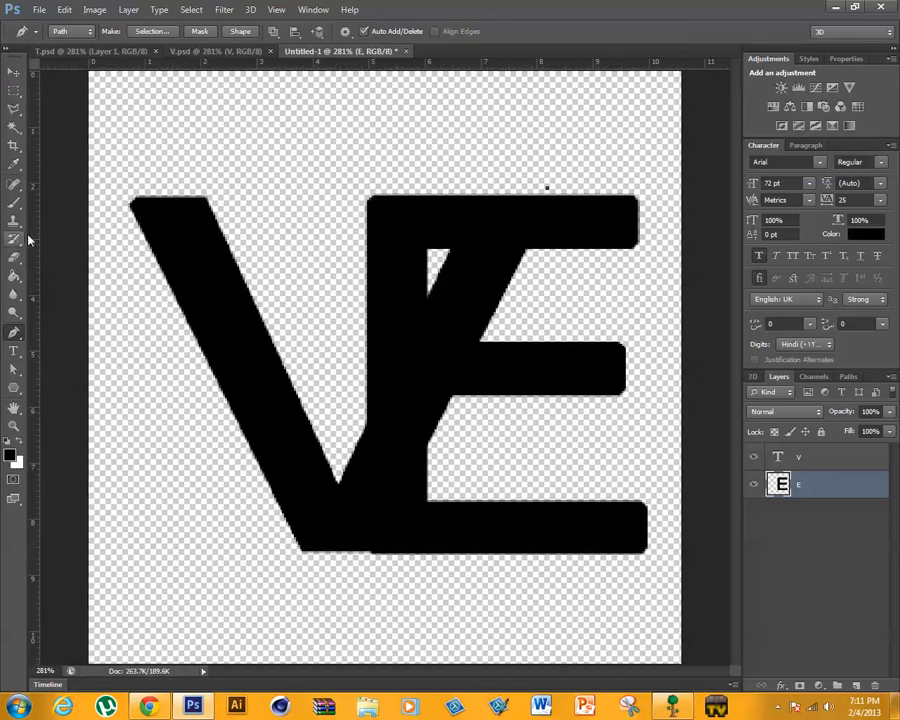
left_click_drag(31, 238, 540, 260)
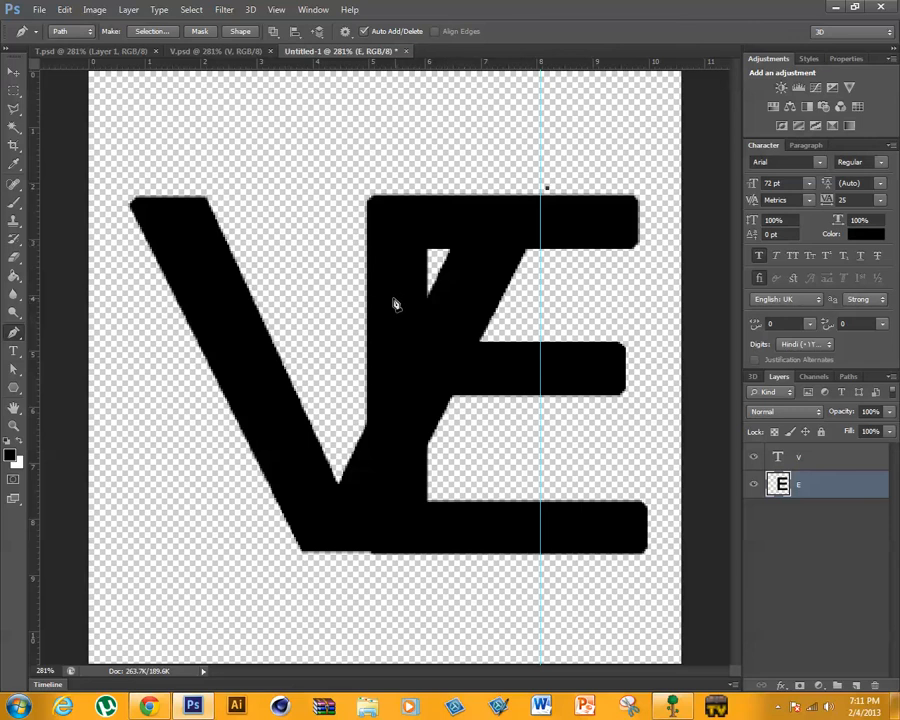
- Select the V layer, shift the V so its right arm ends near the guide, widen it to about 102%, and apply the transform
key("alt+bracketright")
key("ctrl+q")
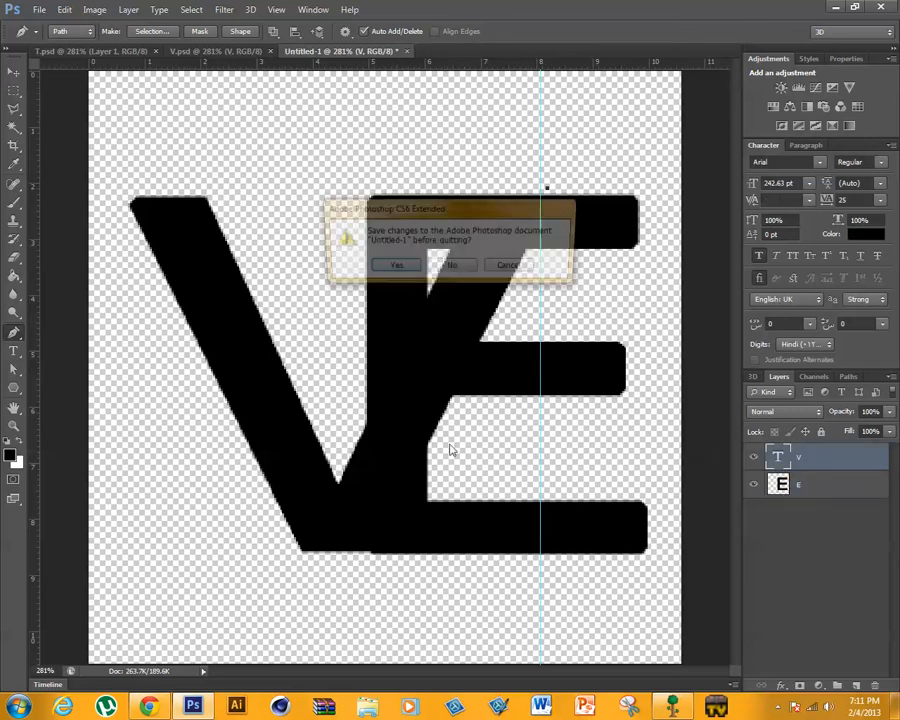
left_click(520, 268)
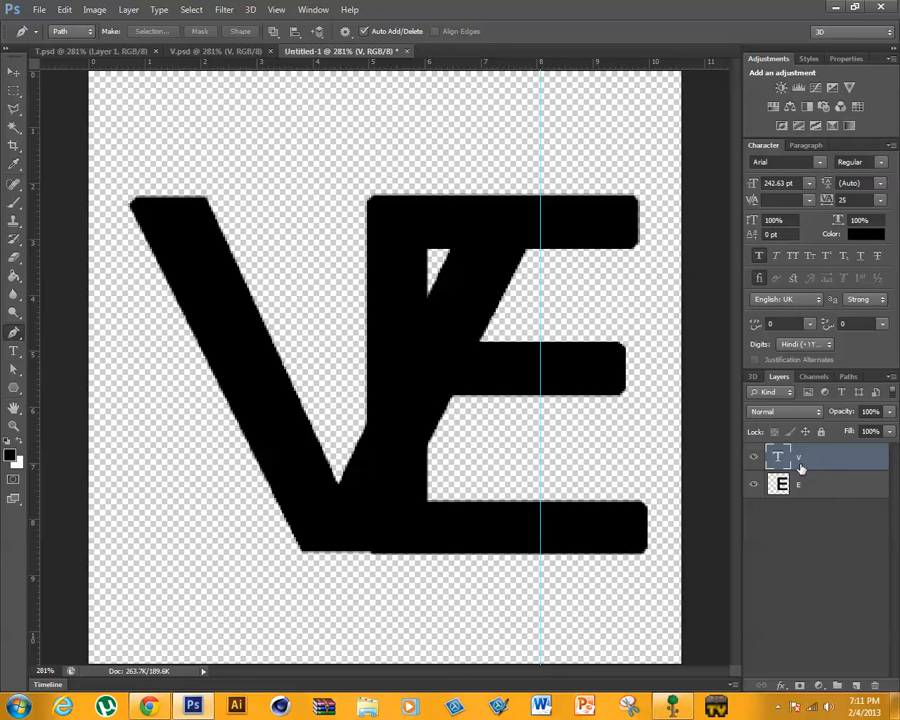
key("ctrl+t")
left_click_drag(425, 378, 419, 347)
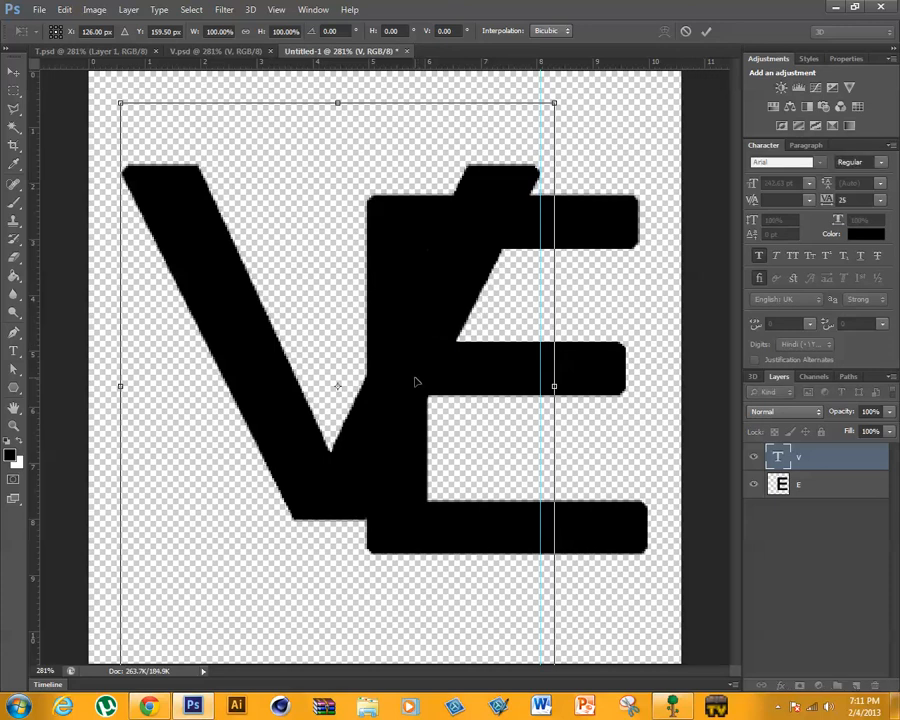
left_click_drag(416, 382, 413, 414)
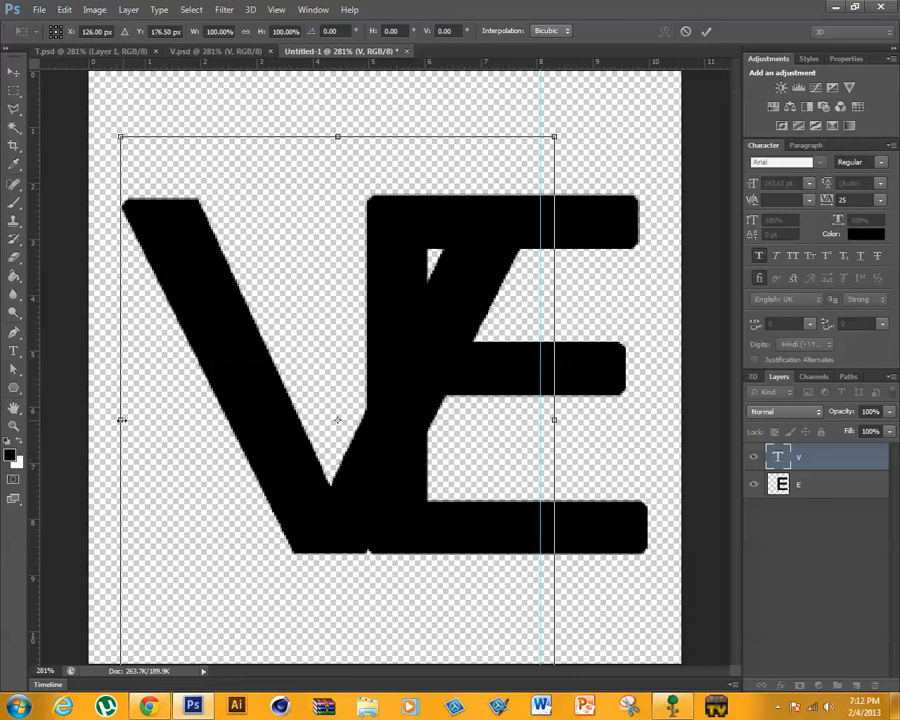
left_click_drag(121, 420, 110, 420)
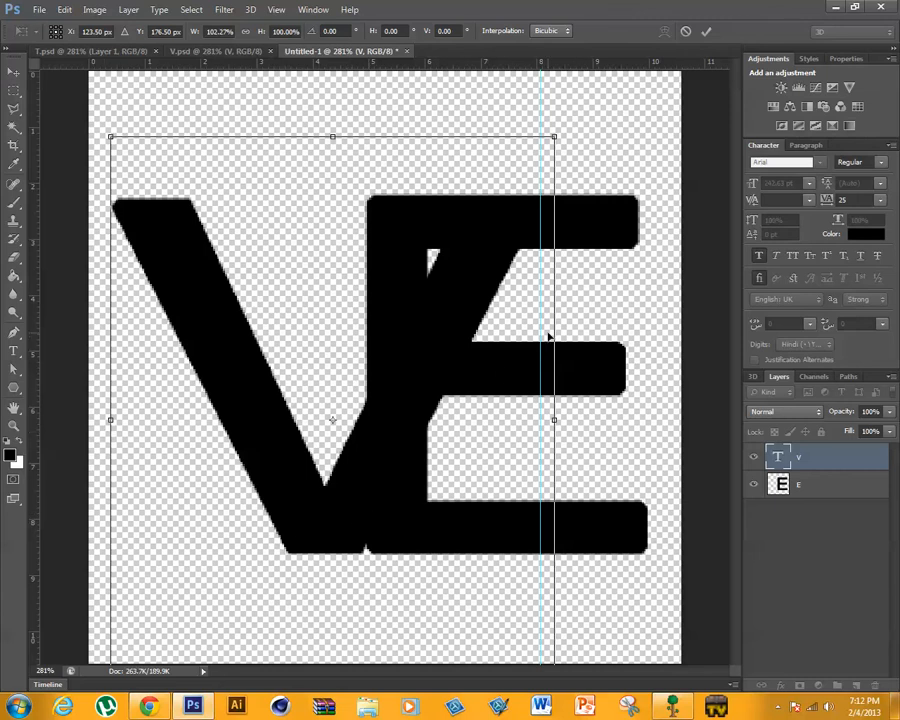
left_click(706, 32)
- Move the vertical guide to the V's upper-right tip at about 8.1 and reposition the V so its base lines up with the E's base
key("p")
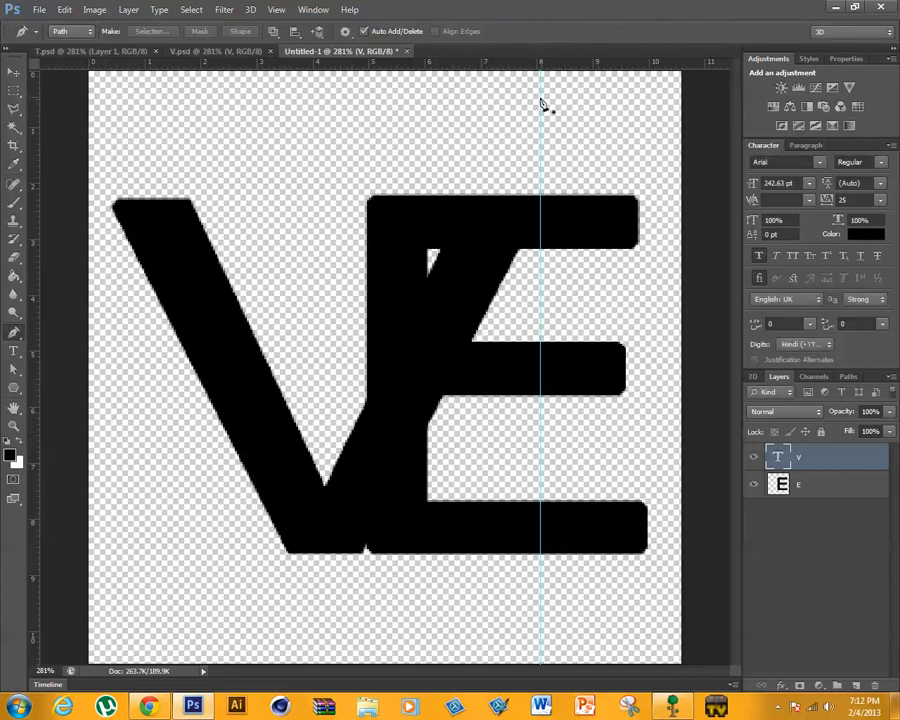
left_click(9, 73)
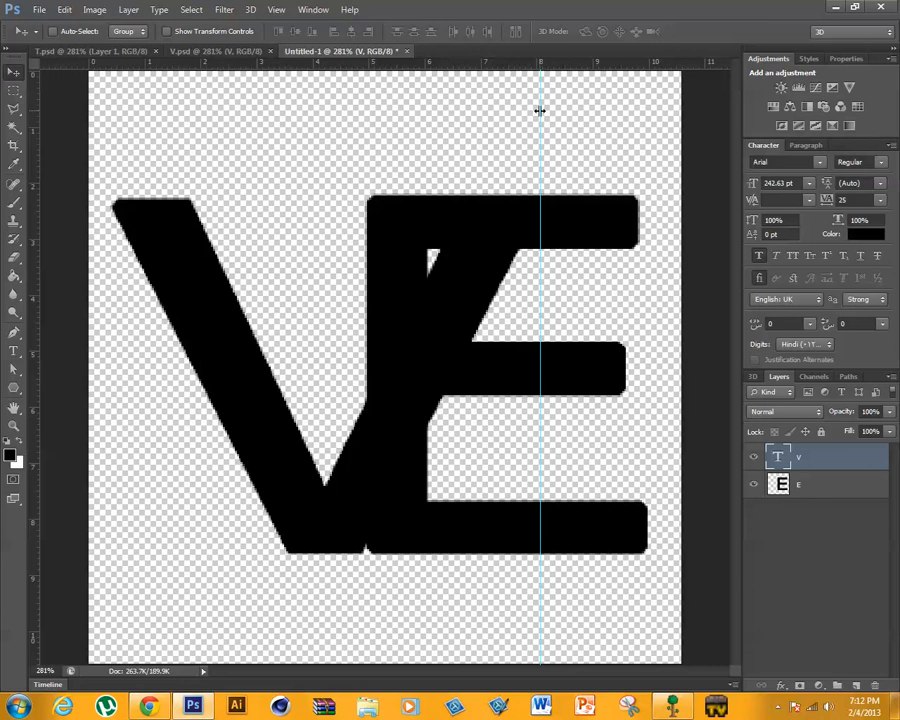
left_click_drag(540, 111, 544, 111)
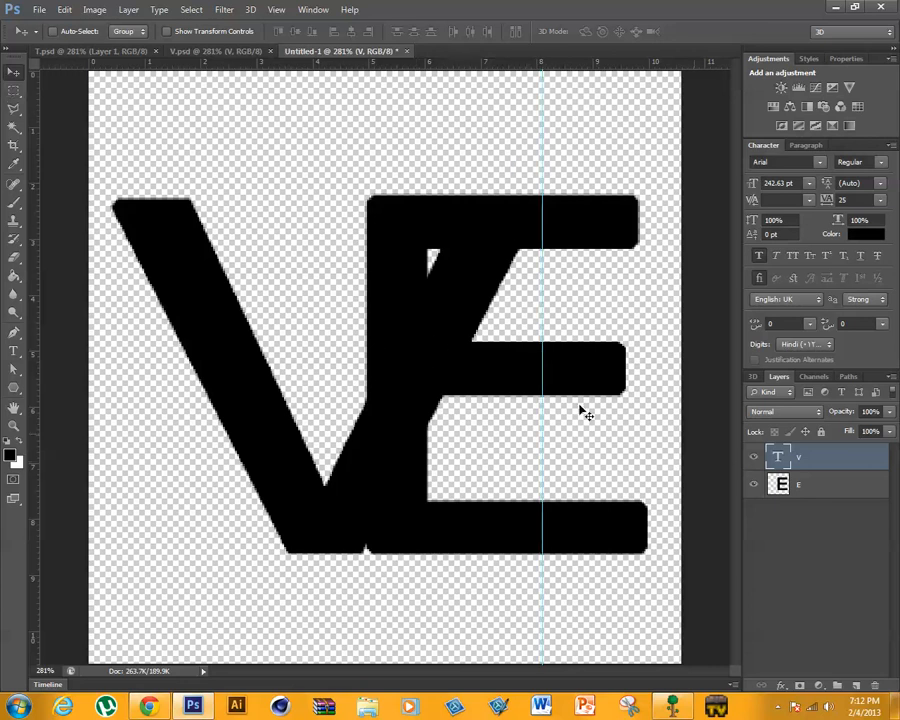
mouse_move(432, 394)
left_mouse_down()
mouse_move(426, 359)
mouse_move(426, 390)
mouse_move(434, 383)
left_mouse_up()
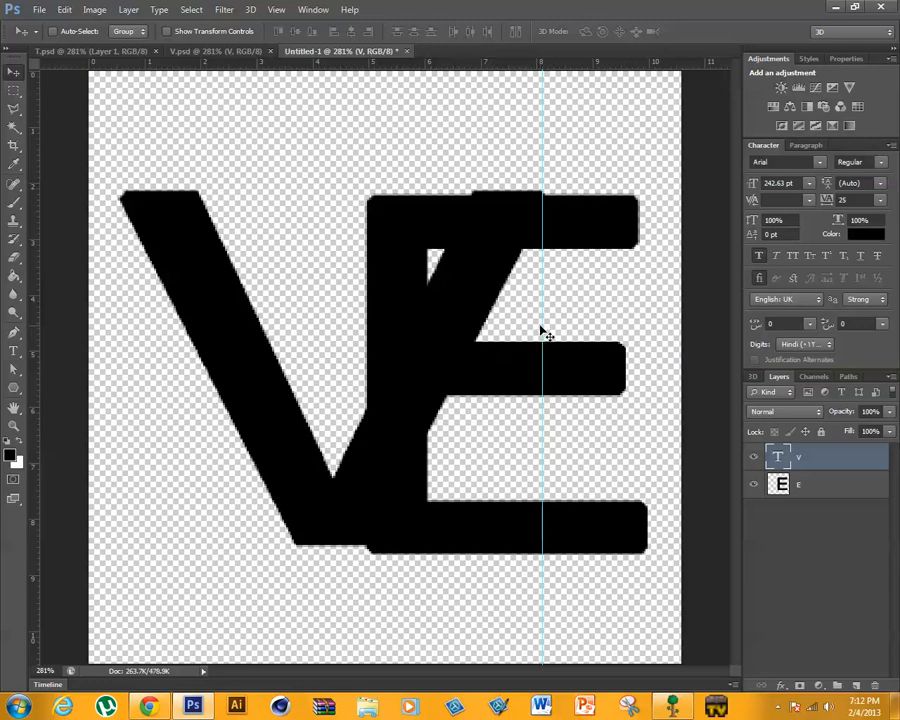
left_click_drag(544, 325, 551, 295)
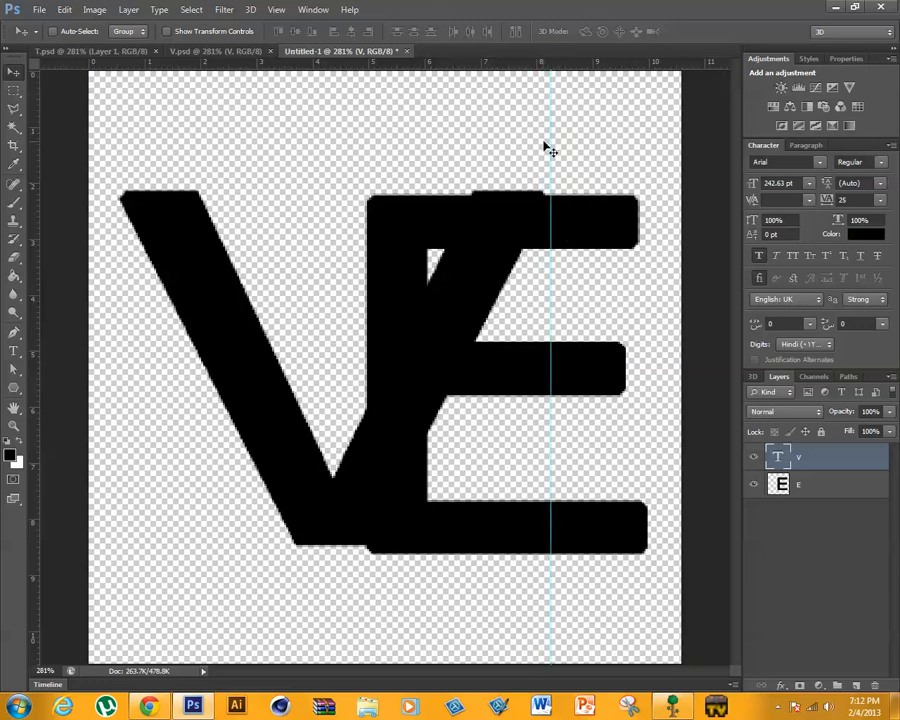
left_click_drag(550, 139, 544, 137)
left_click_drag(478, 249, 475, 252)
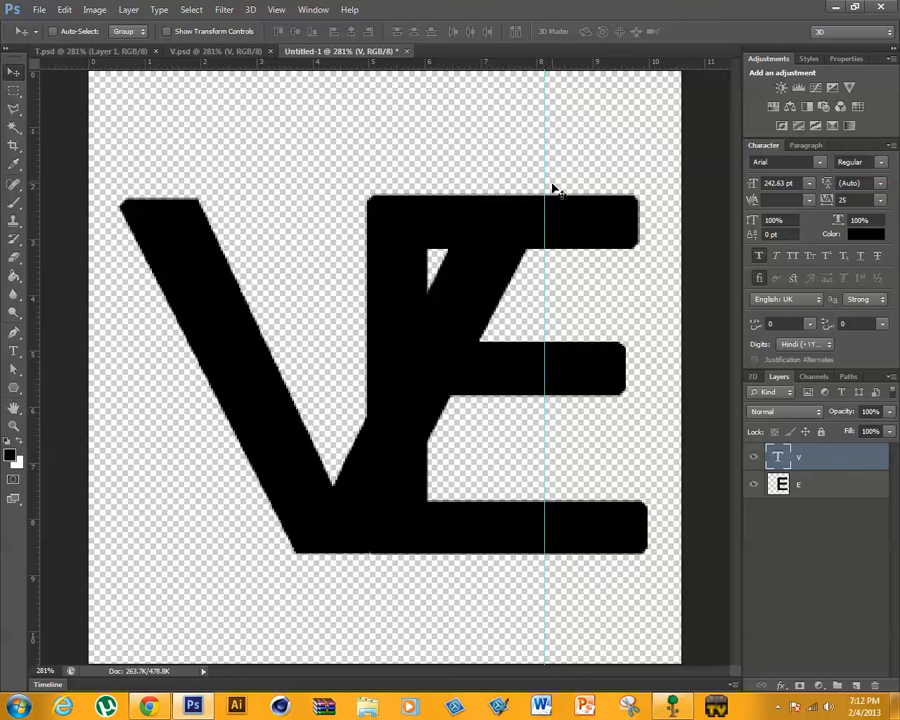
left_click(8, 424)
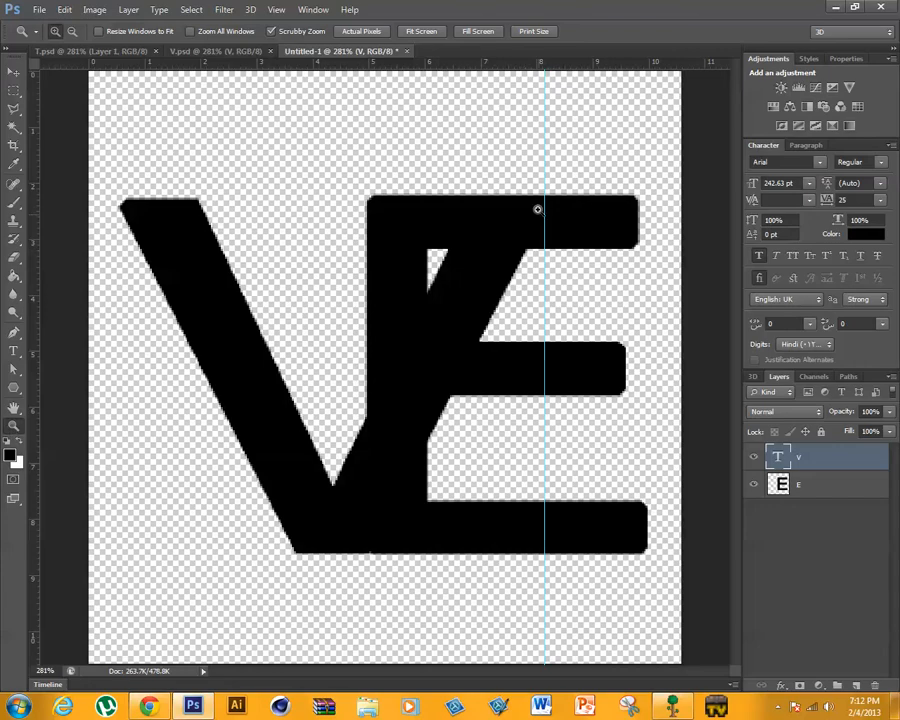
- Start a pen path with an anchor point where the vertical guide meets the top edge of the E
mouse_move(536, 207)
left_mouse_down()
mouse_move(555, 198)
mouse_move(532, 195)
mouse_move(542, 191)
left_mouse_up()
scroll(535, 228, "up", 2)
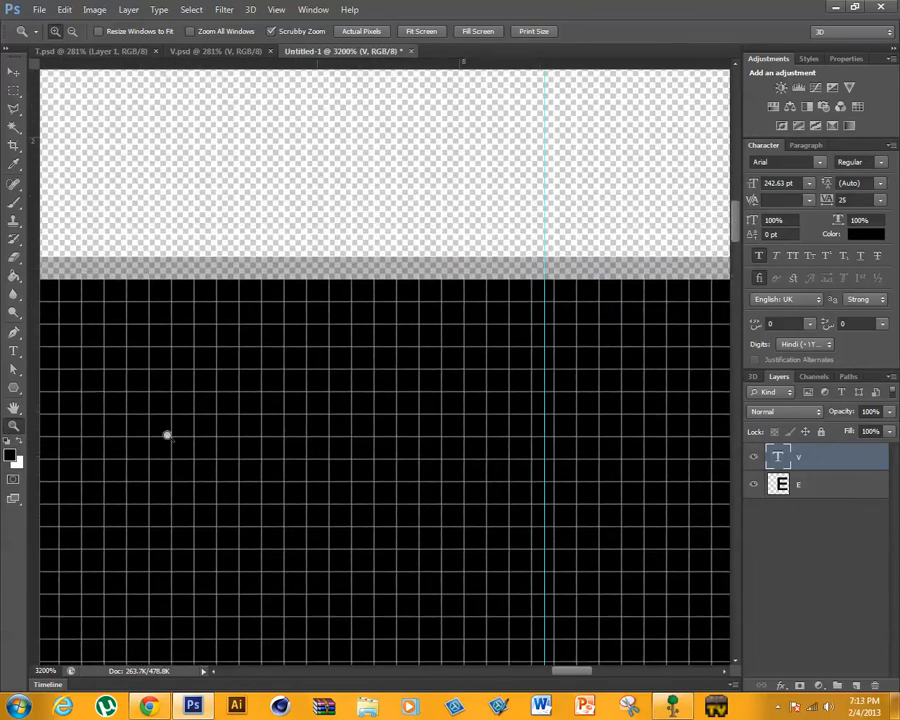
left_click(13, 331)
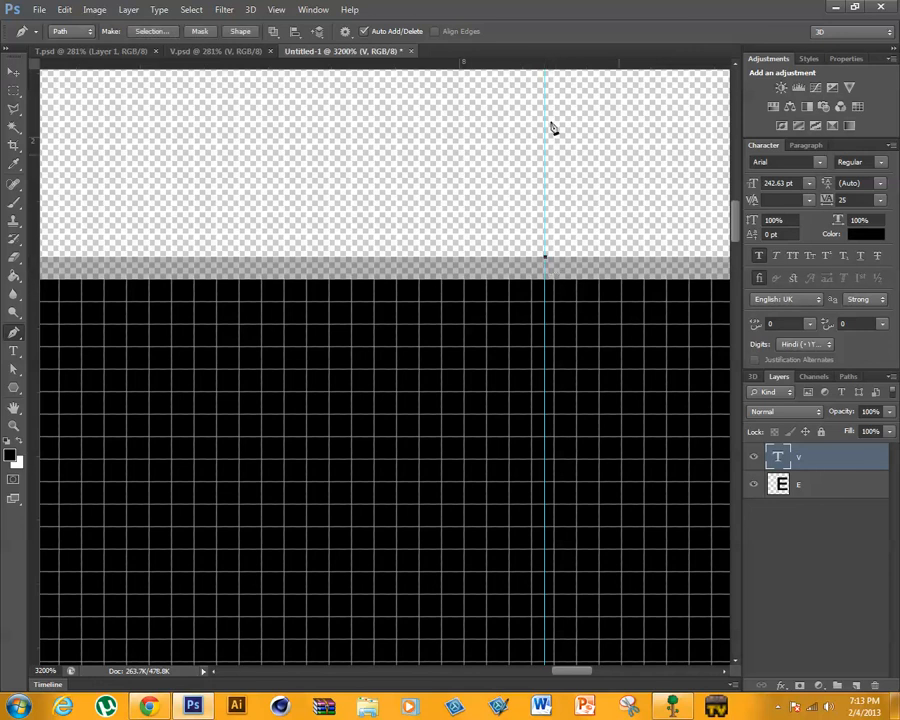
left_click(277, 11)
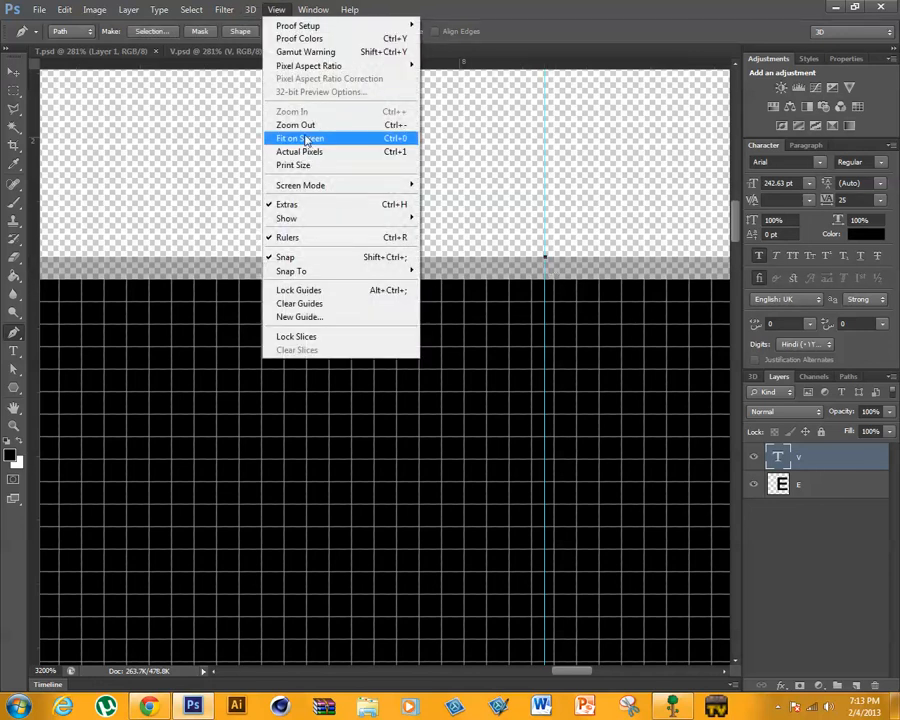
left_click(300, 138)
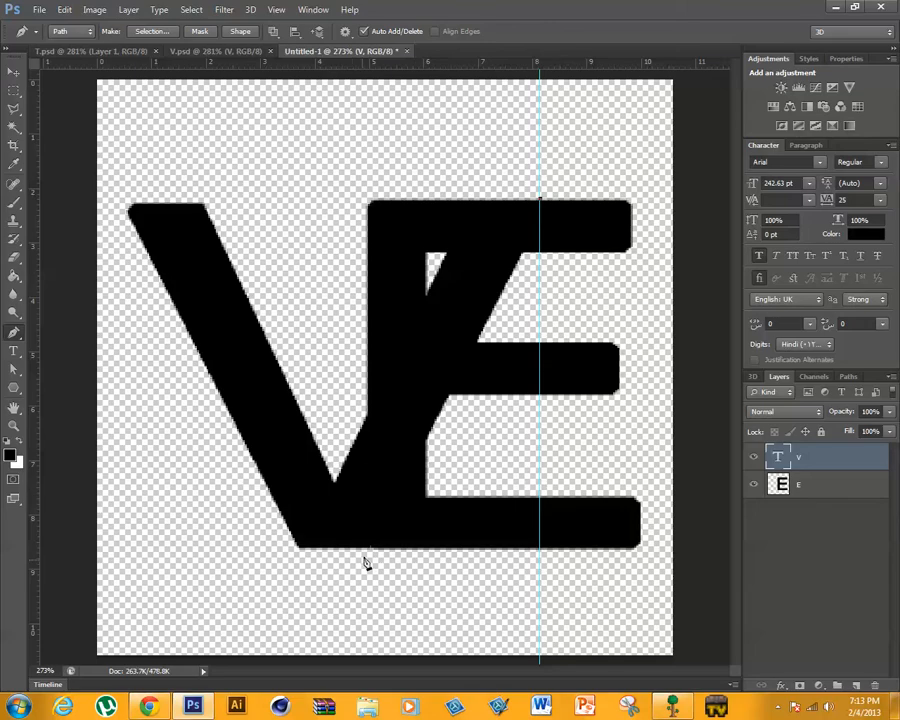
- Add a second anchor point at the base beside the V's lower right corner, so the path follows the V's outer right edge
left_click(13, 425)
left_click_drag(360, 539, 369, 547)
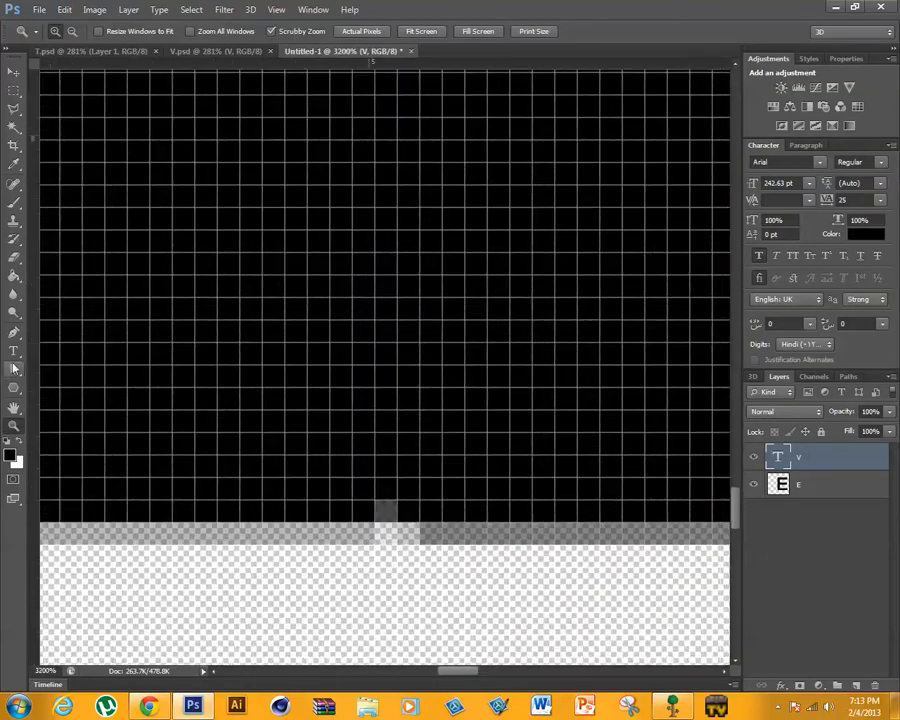
left_click(13, 333)
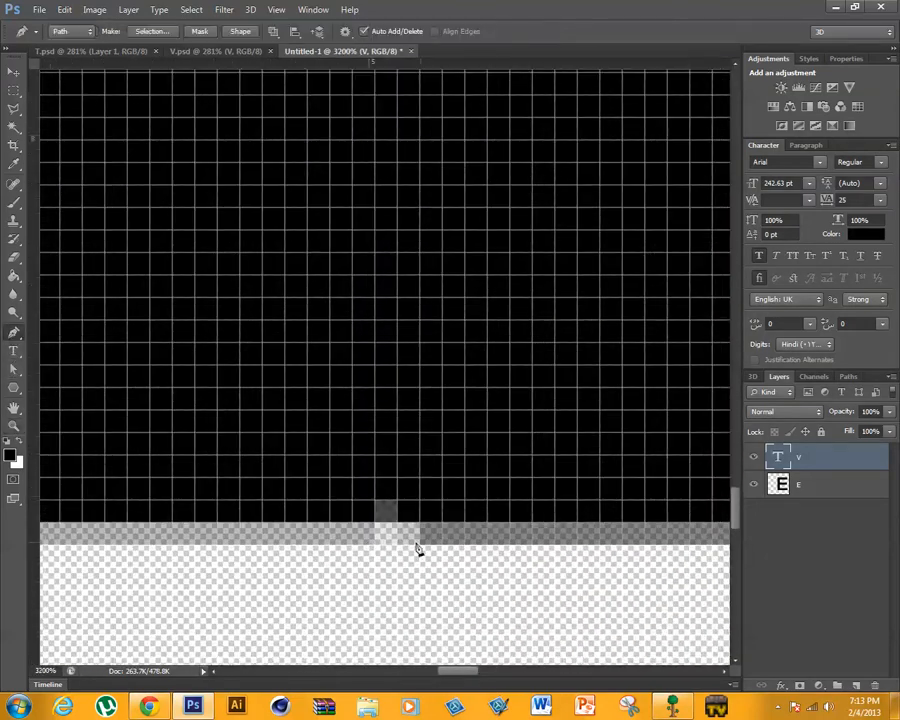
left_click(352, 546)
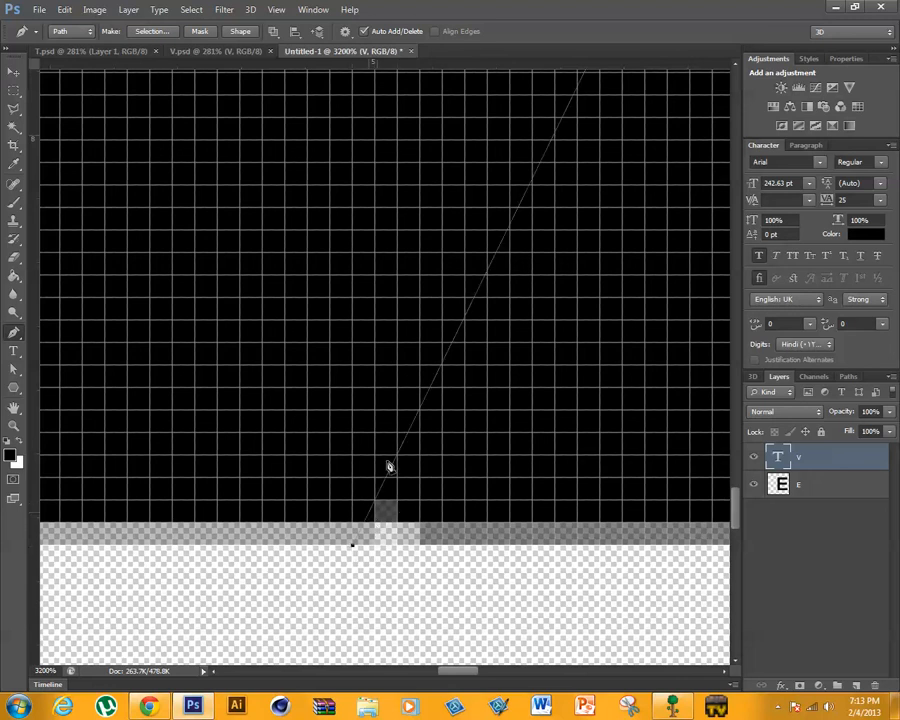
left_click(276, 10)
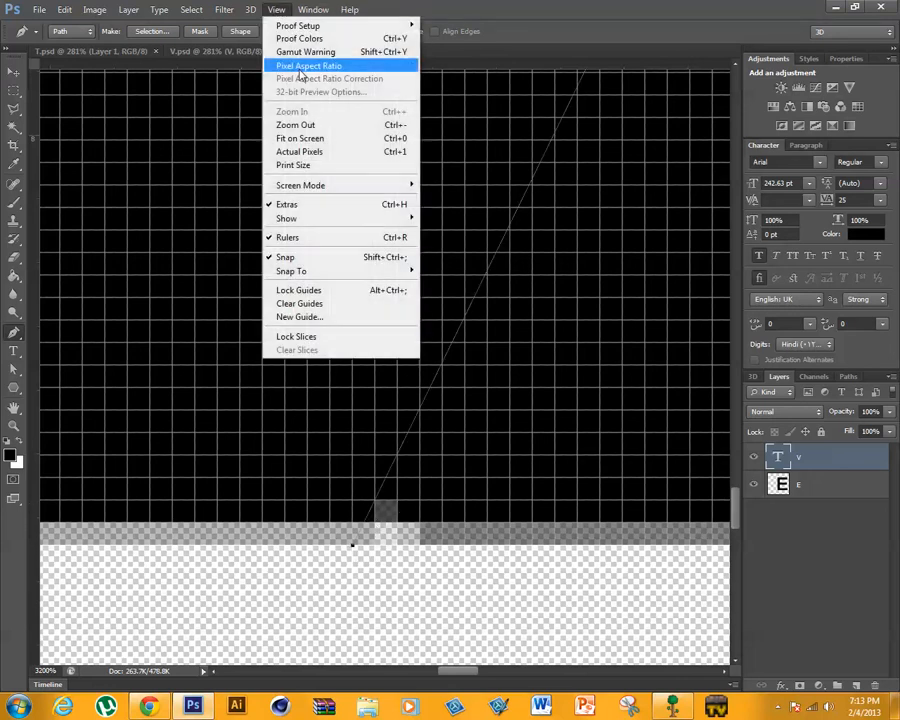
left_click(300, 138)
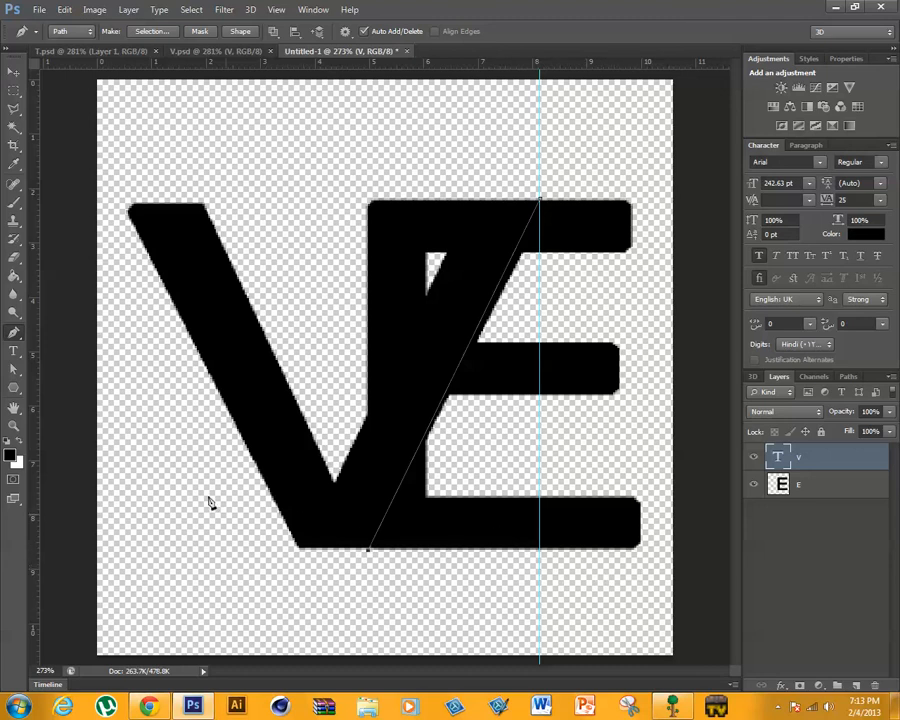
- Add two anchor points over the V's side and close the path at its first anchor, enclosing the E's upper-left part
left_click(183, 458)
left_click(317, 177)
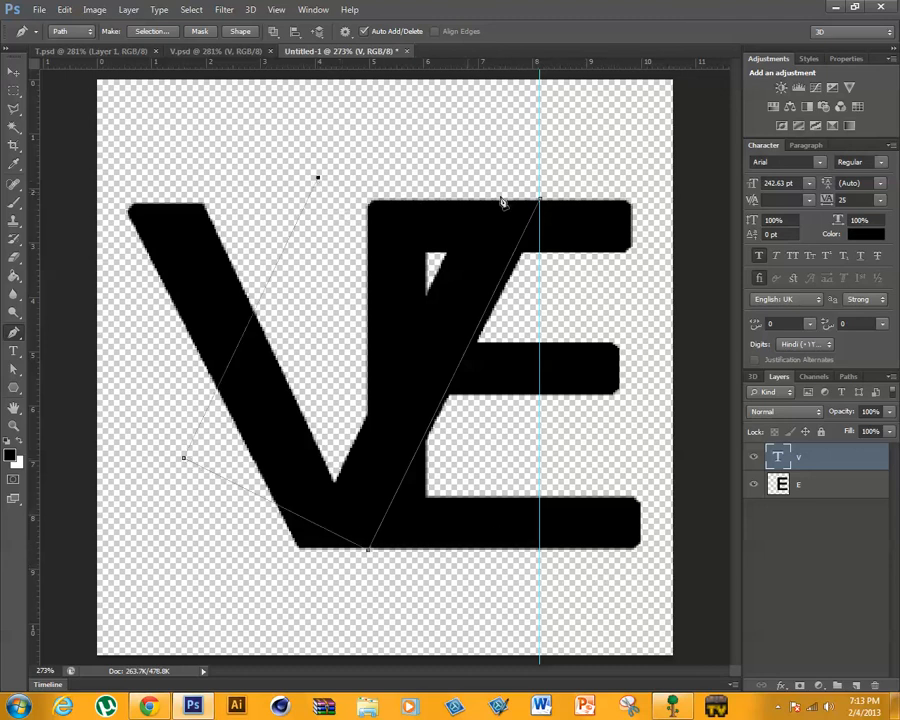
left_click(539, 201)
- On the E layer, turn the path into a selection with 0 px feather, delete the enclosed part of the E, and deselect
key("alt+bracketleft")
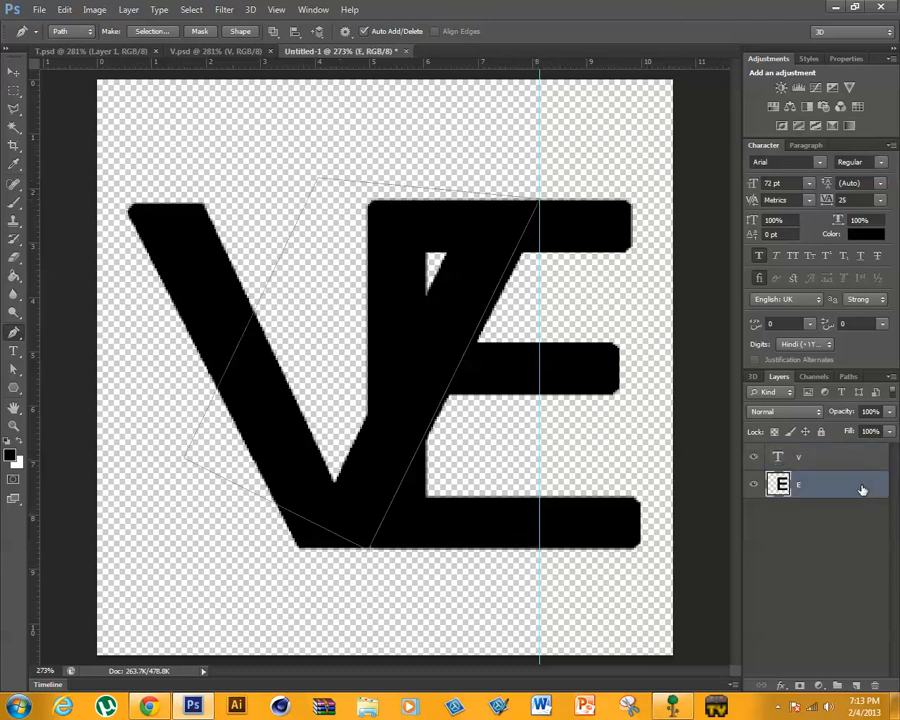
right_click(374, 356)
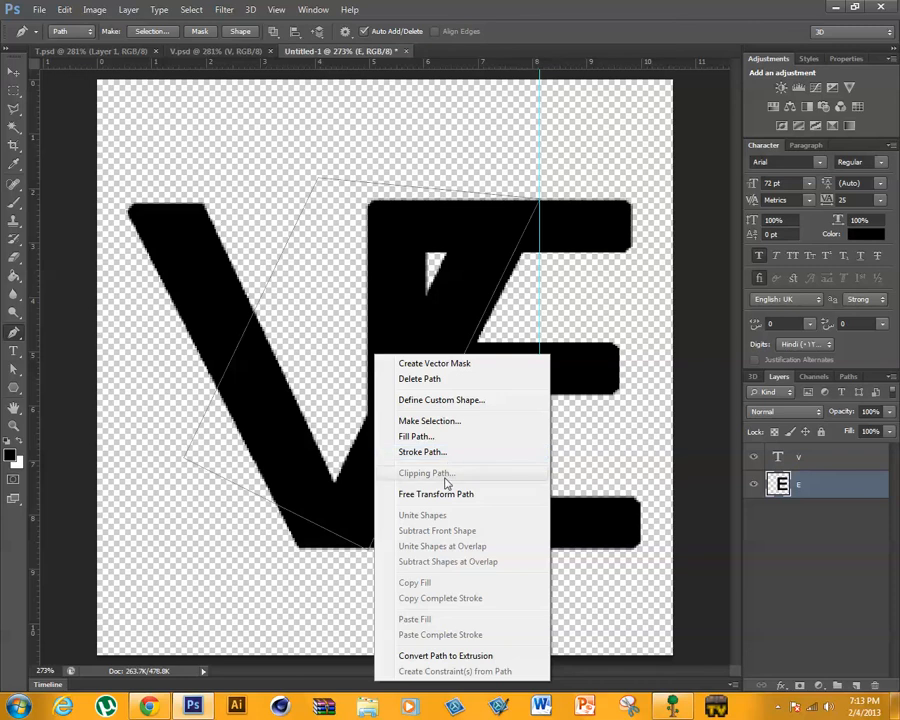
left_click(440, 422)
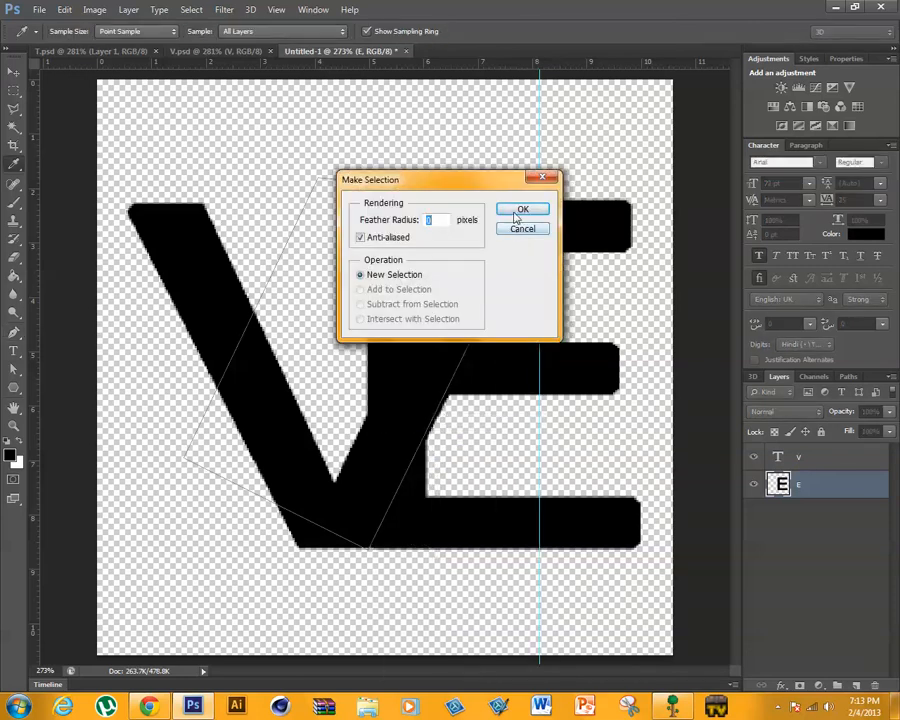
left_click(514, 211)
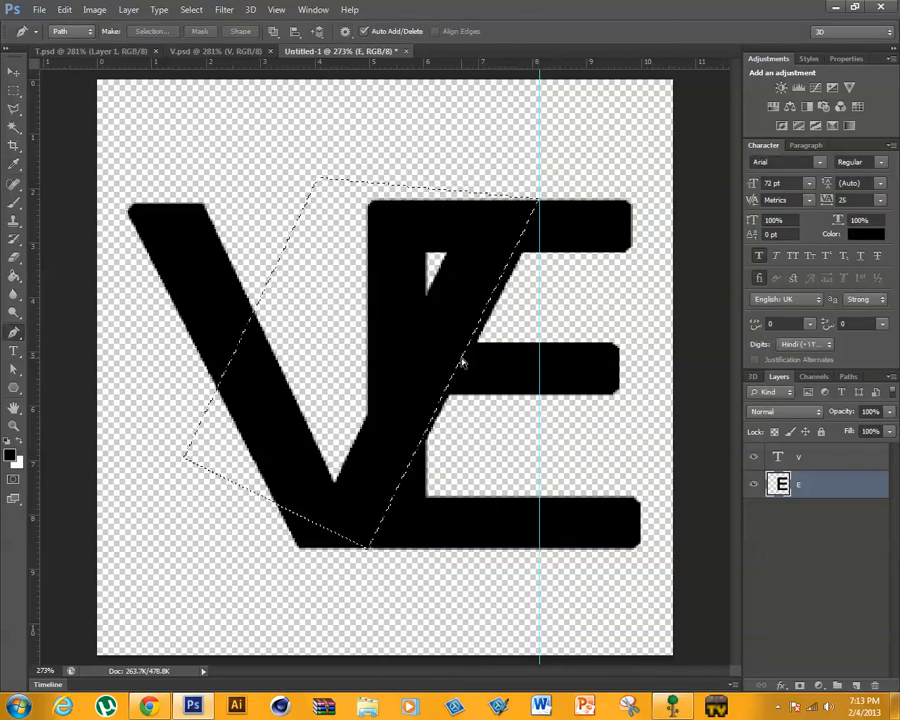
key("Delete")
key("ctrl+d")
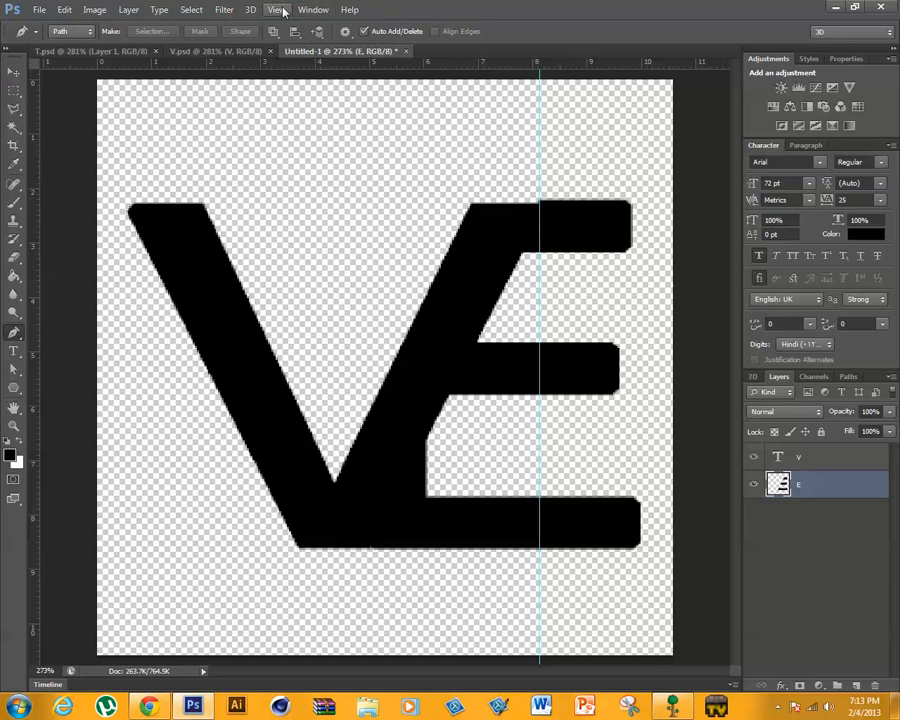
- Transform the V layer, moving it left and slightly up to X 110.65 px, Y 175.03 px to open a diagonal gap before the E
left_click(12, 72)
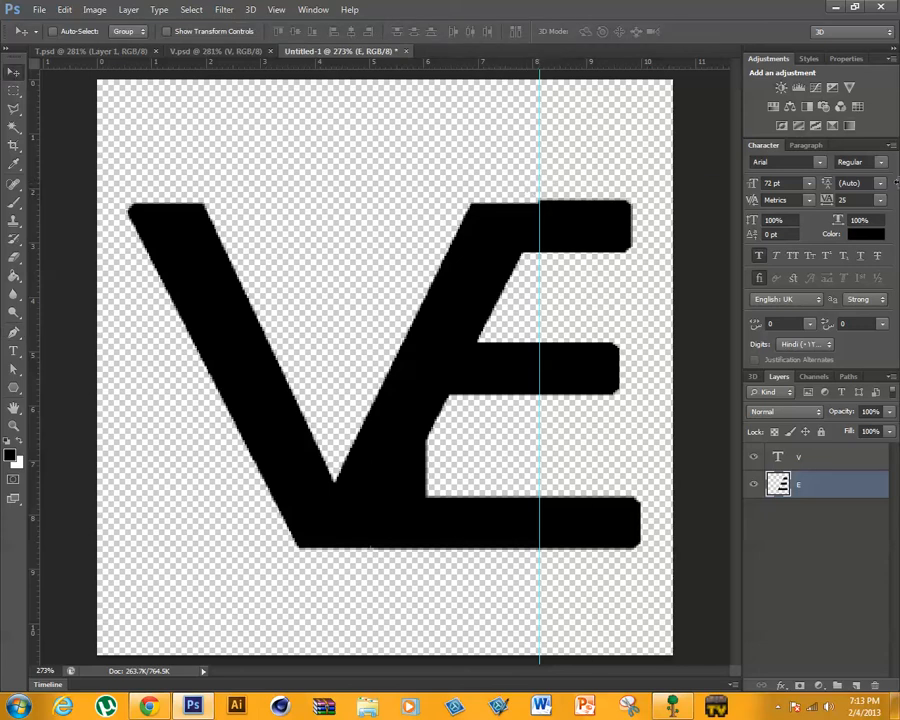
left_click_drag(897, 182, 898, 182)
left_click(845, 455)
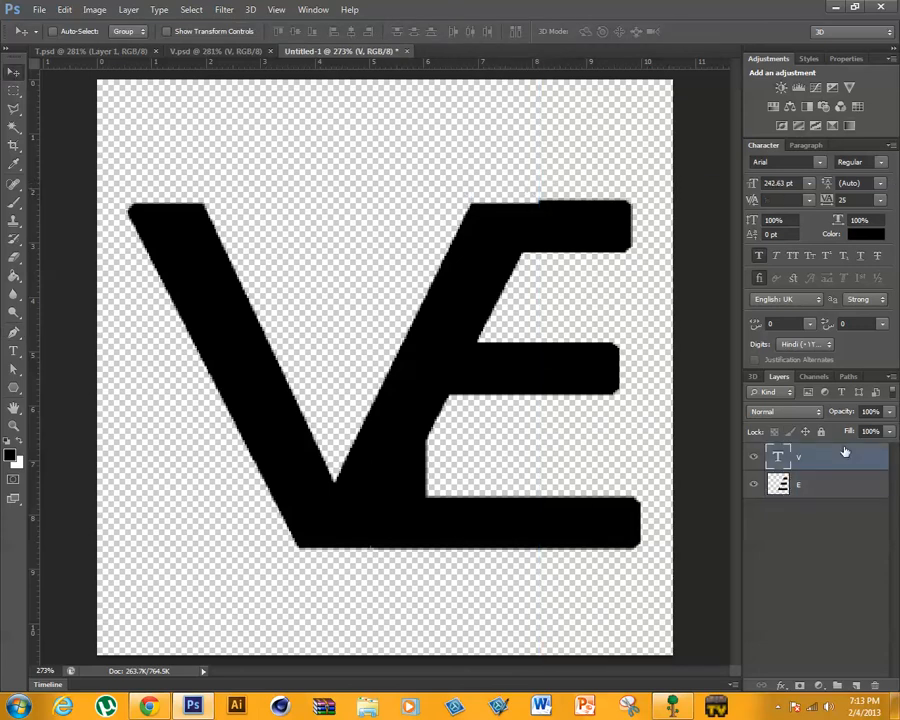
key("ctrl+t")
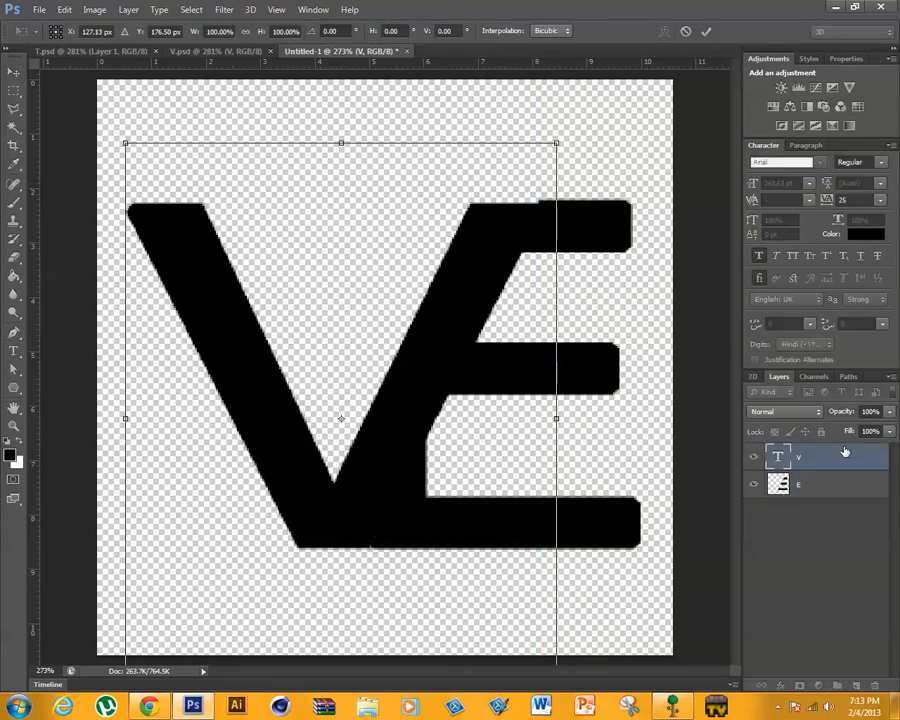
key("Left")
key("Left")
key("Left")
key("Left")
key("Left")
key("Left")
key("Left")
key("Left")
key("Left")
key("Left")
key("Left")
key("Left")
key("Left")
key("Left")
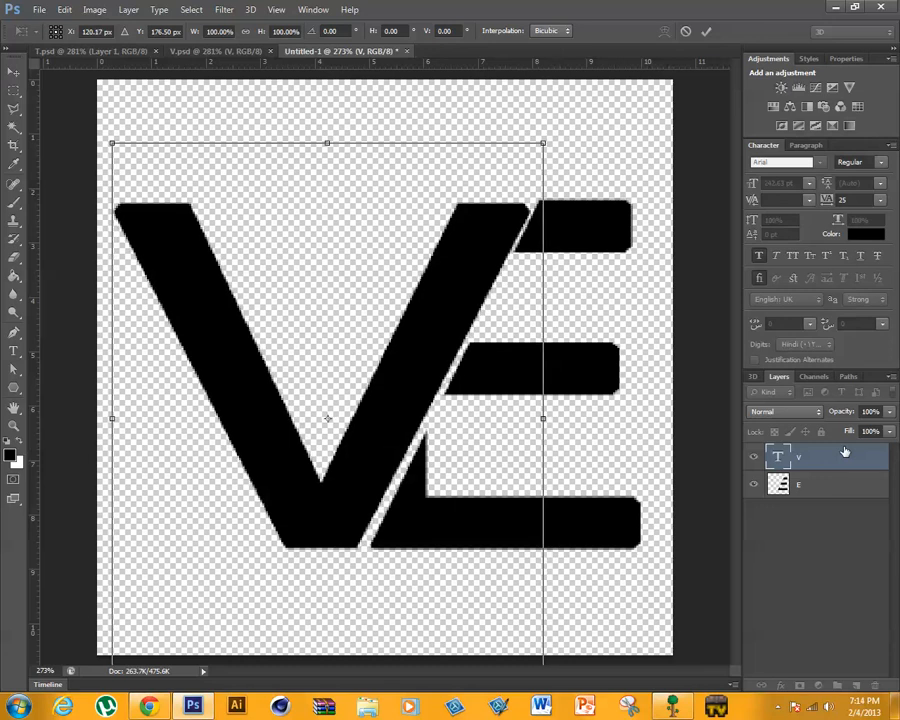
key("Up")
key("Up")
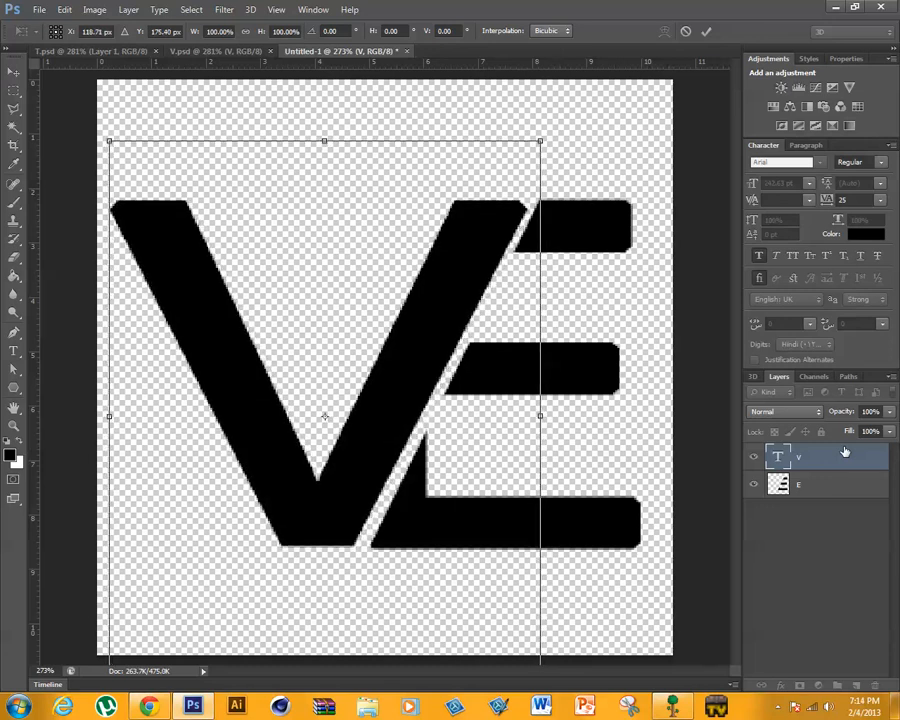
key("Up")
key("Left")
key("Left")
key("Left")
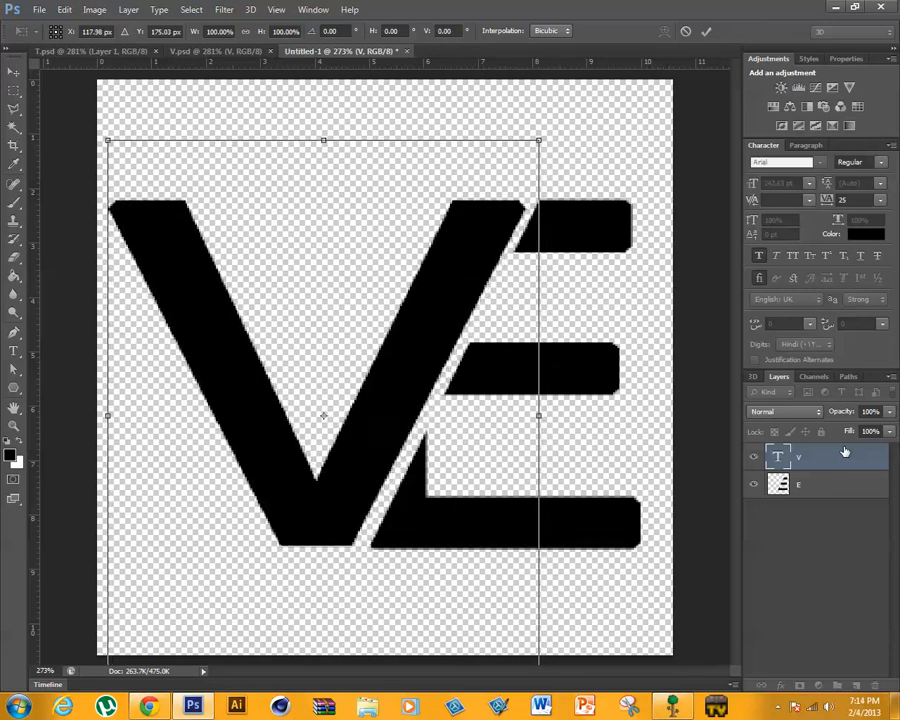
key("Left")
key("Left")
key("Left")
key("Left")
key("Left")
key("Left")
key("Left")
key("Left")
key("Left")
key("Left")
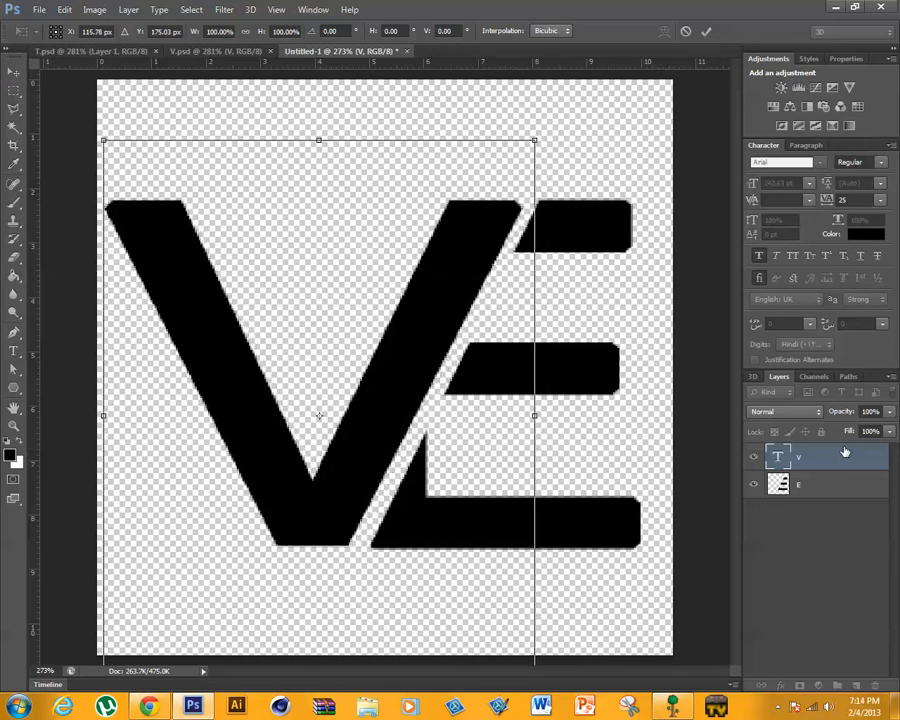
key("Left")
key("Left")
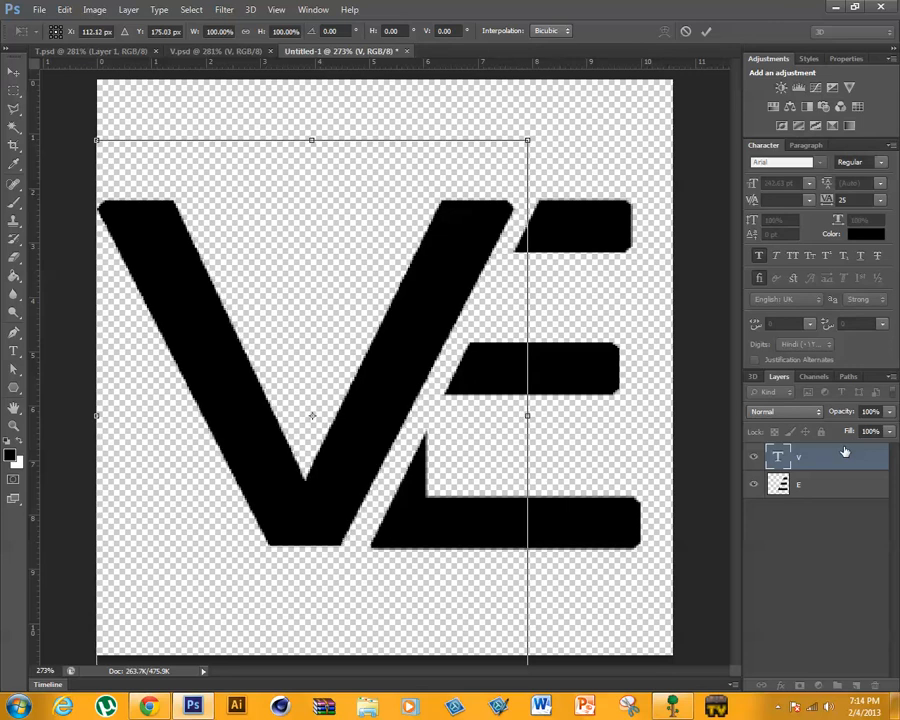
left_click(705, 31)
- Save the document as VE in Photoshop format in the text effect turtorial folder
left_click_drag(705, 10, 662, 4)
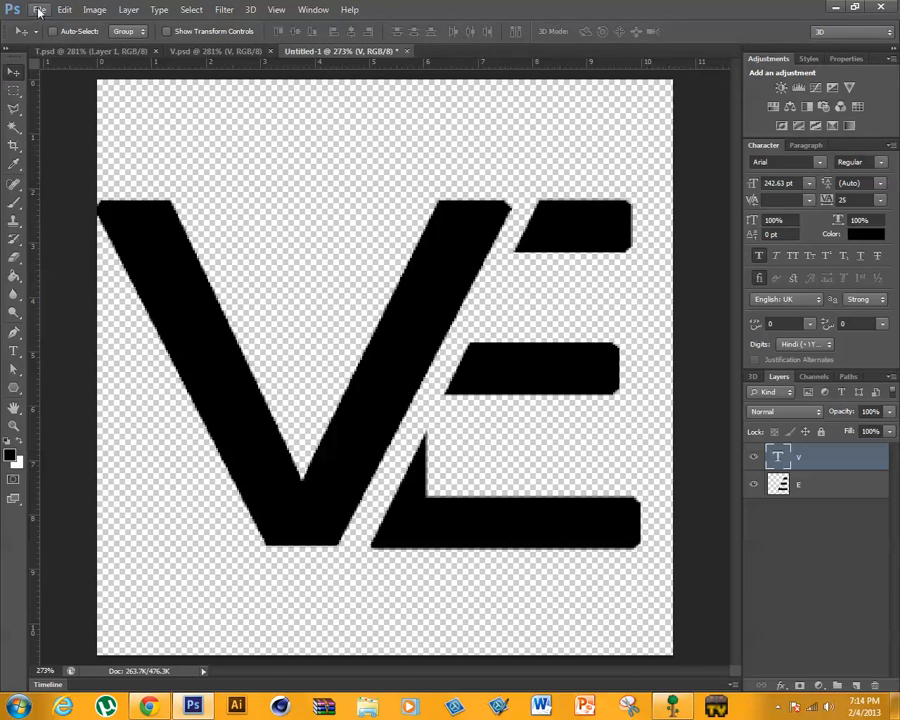
left_click(39, 12)
left_click(62, 176)
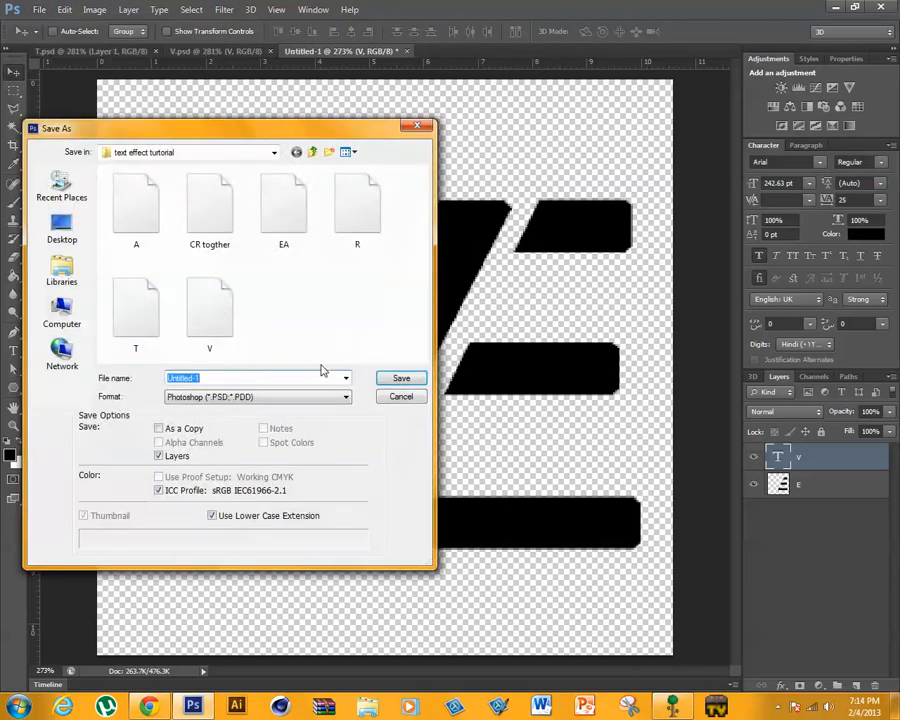
type("VE")
key("Return")
left_click(588, 221)
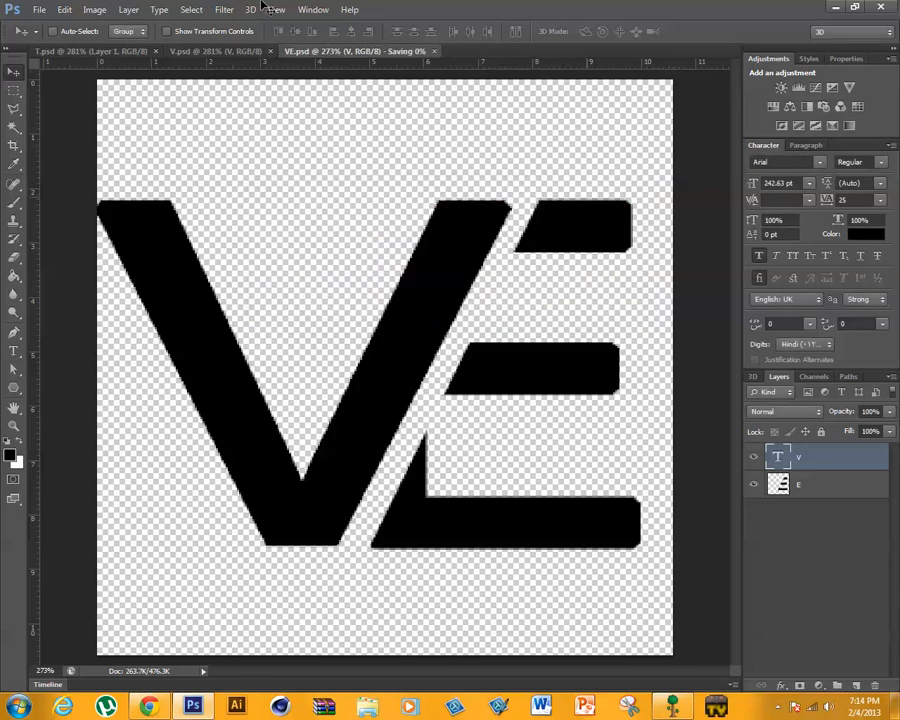
- Create a new transparent document 1366 pixels wide and 720 pixels high at 72 pixels/inch
left_click(39, 10)
left_click(62, 26)
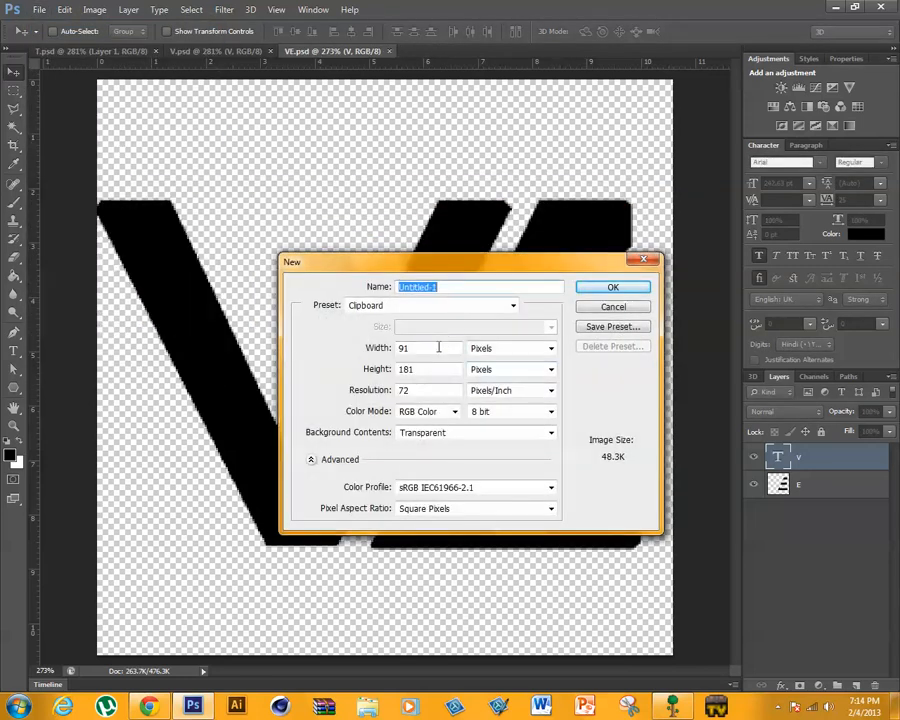
double_click(438, 348)
type("1366")
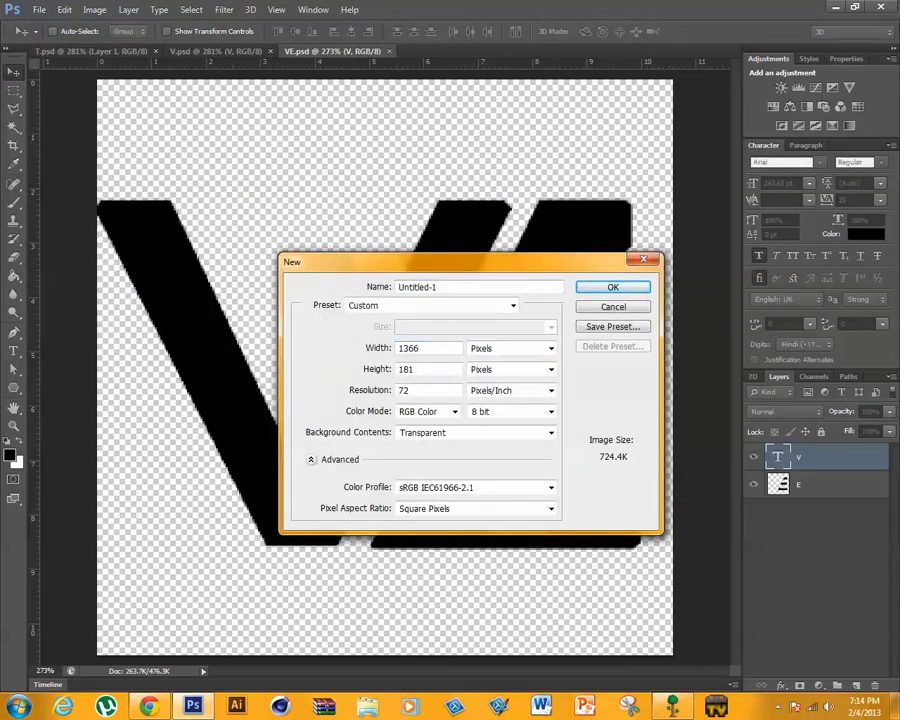
key("Tab")
type("720")
key("Return")
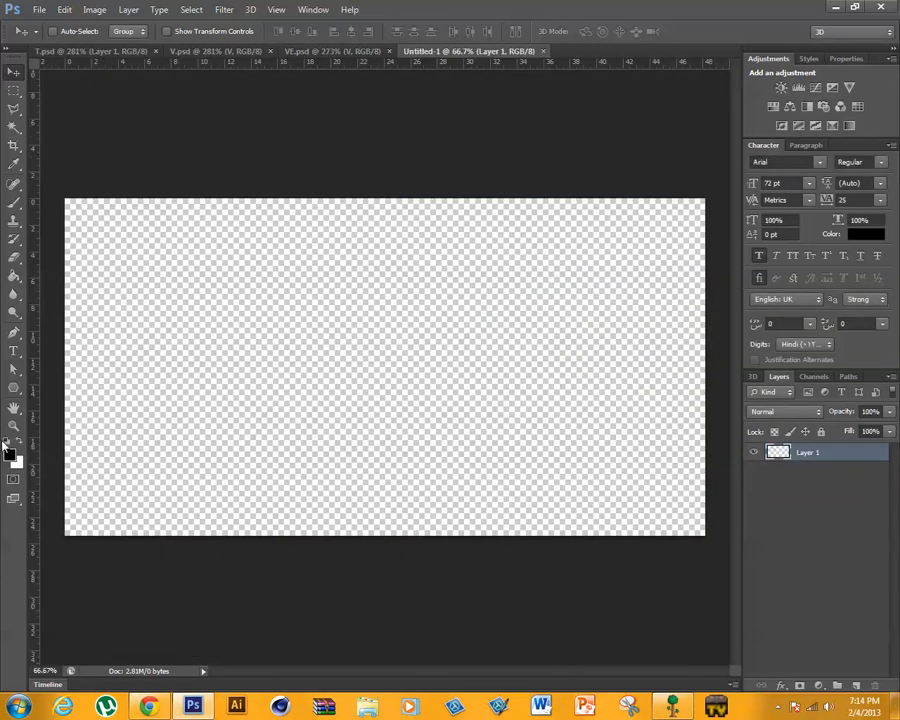
- Fill the empty Layer 1 with the black foreground colour using the Paint Bucket and hide the rulers
key("ctrl+i")
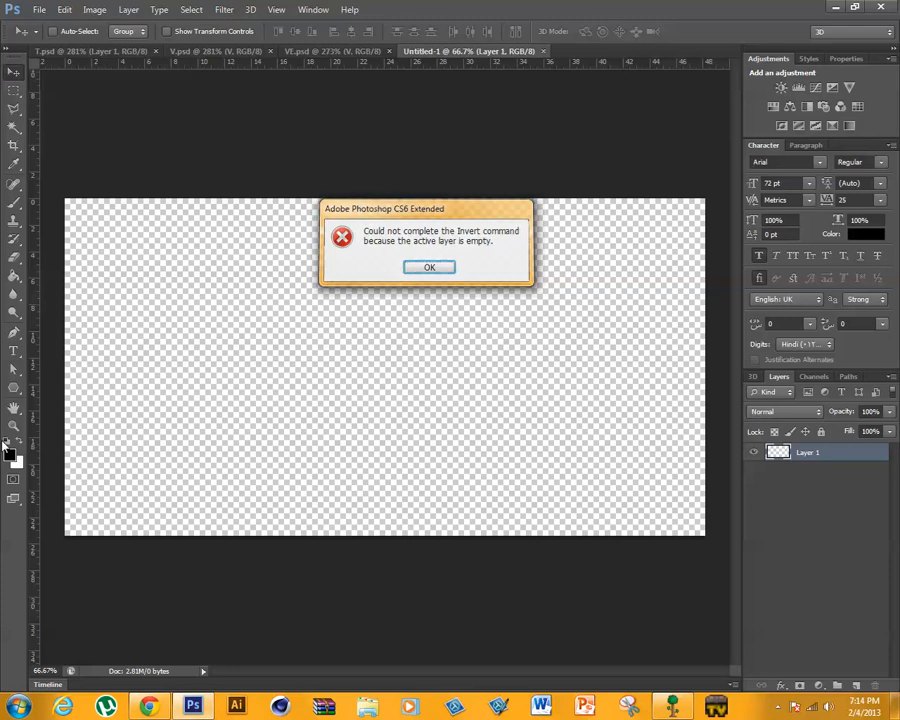
key("Return")
left_click(13, 275)
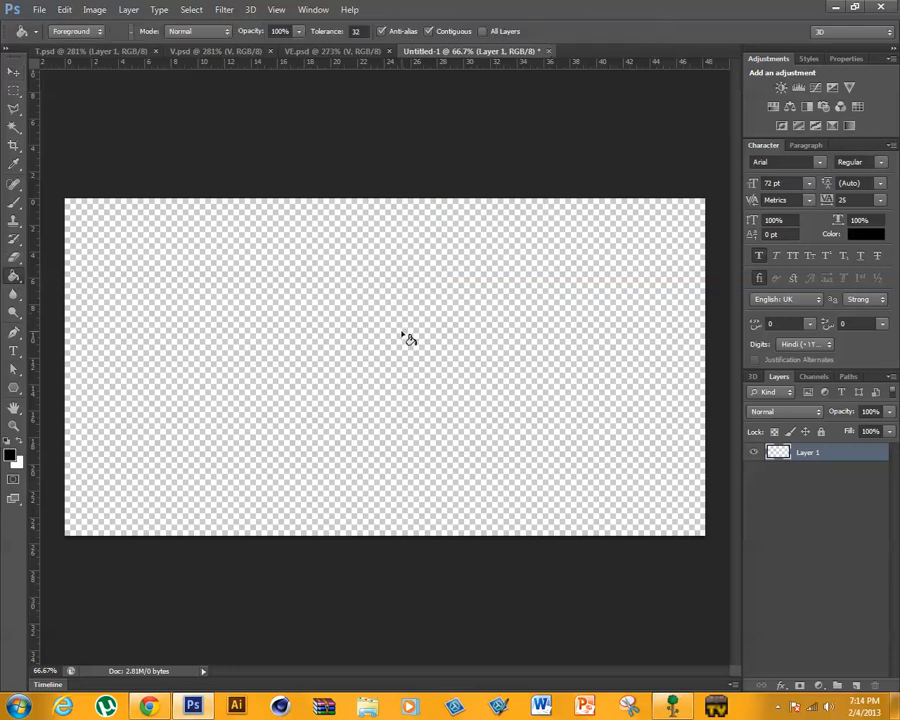
left_click(408, 336)
key("ctrl+r")
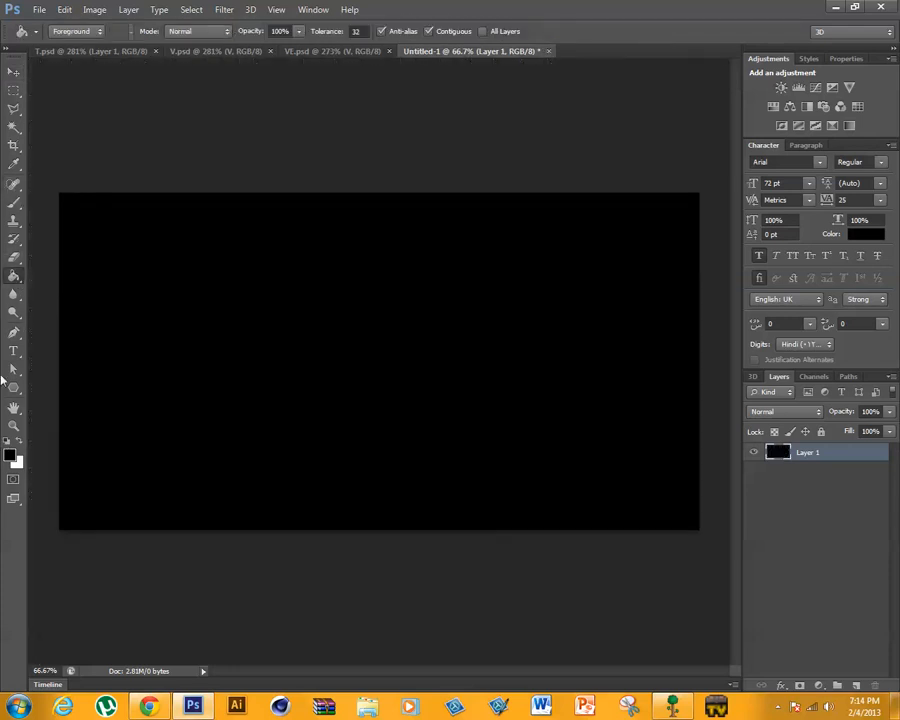
- Close the T, V and VE documents, keeping only the untitled black canvas open
left_click(69, 52)
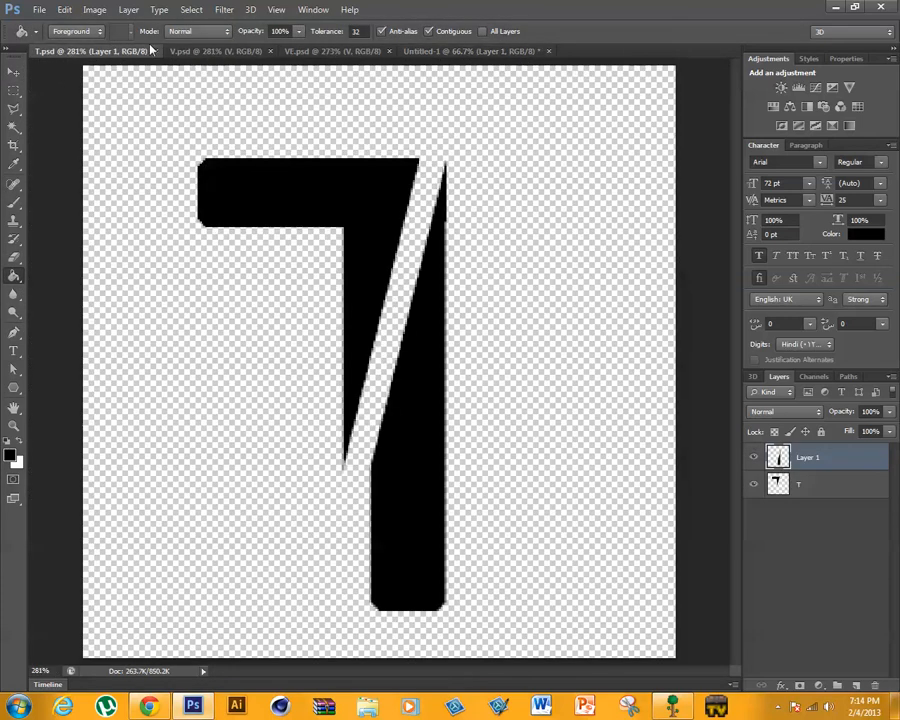
left_click(215, 51)
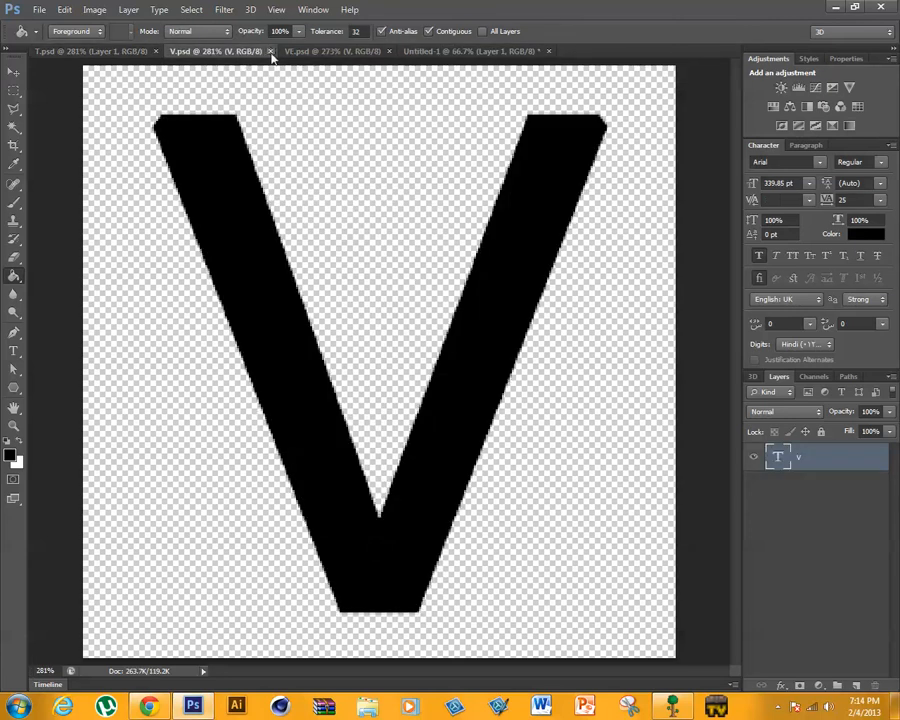
left_click(270, 52)
left_click(268, 53)
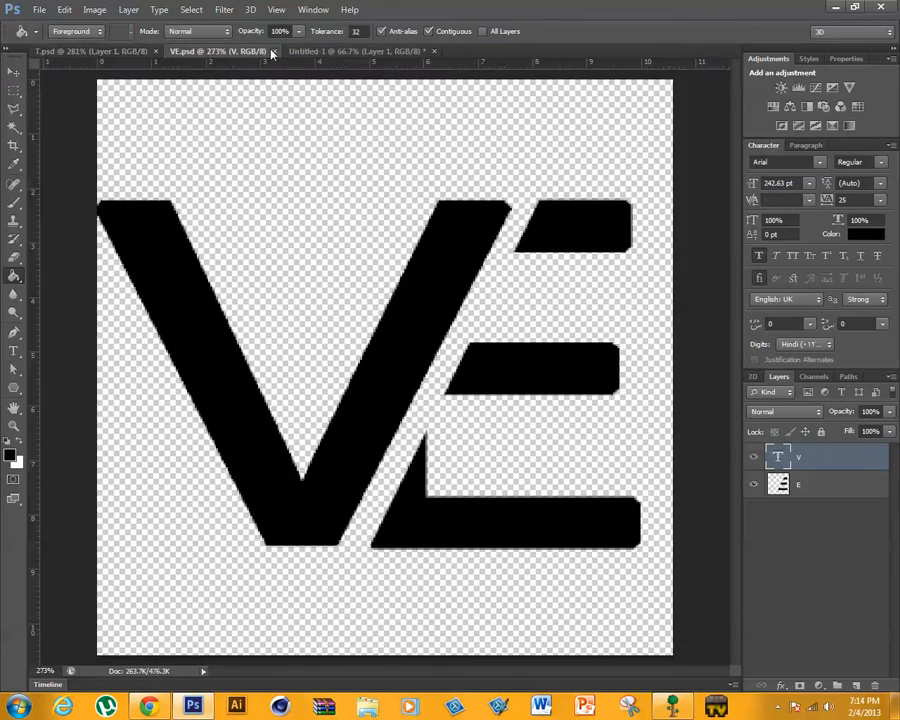
left_click(275, 51)
left_click(155, 51)
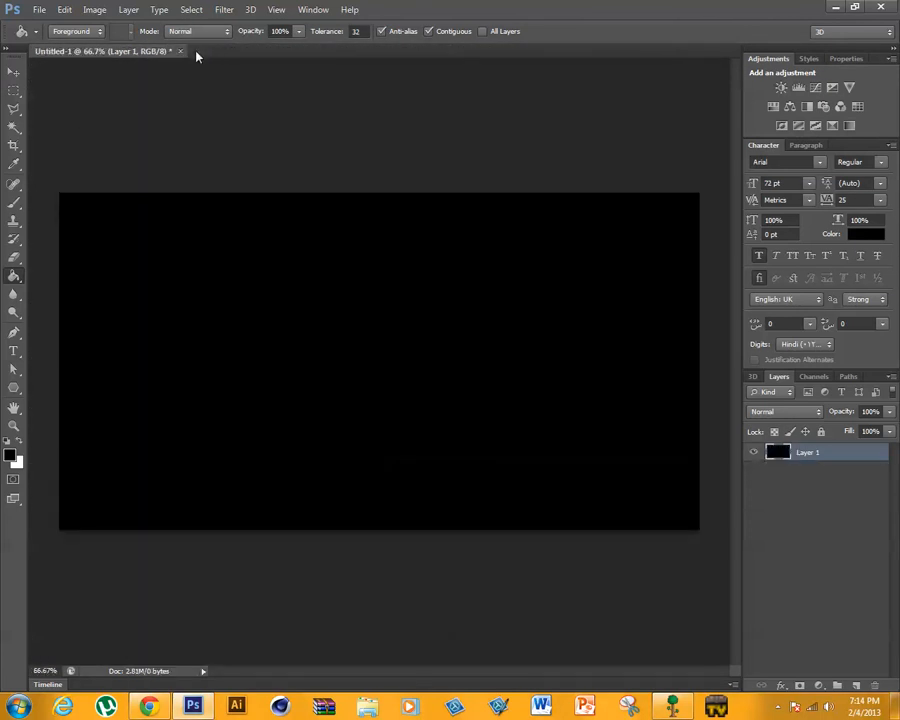
- Open the CR togther, EA, T and VE files together from the text effect turtorial folder
left_click(40, 10)
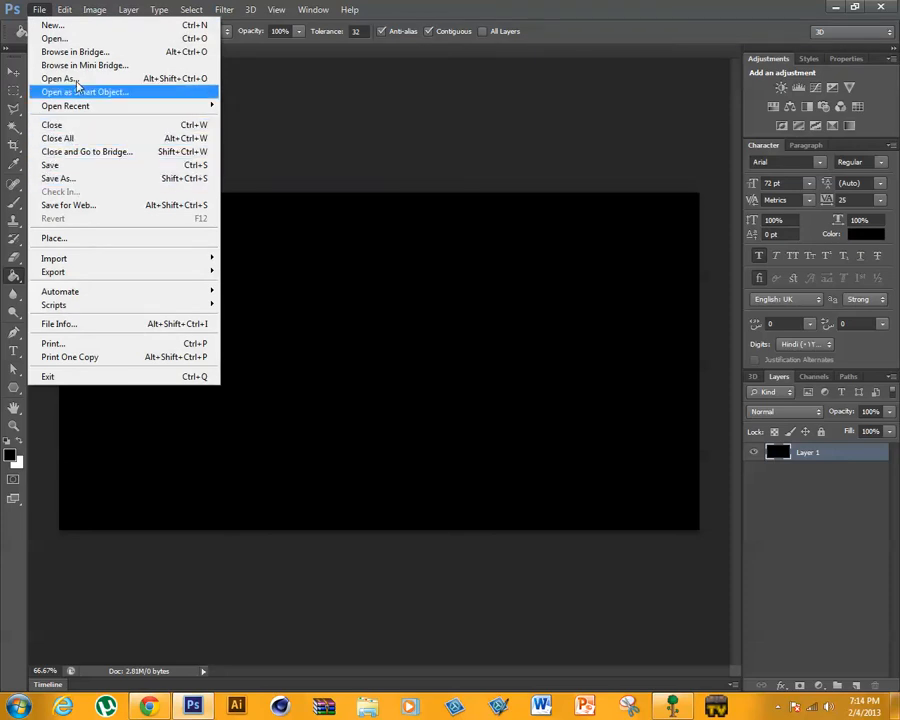
left_click(56, 38)
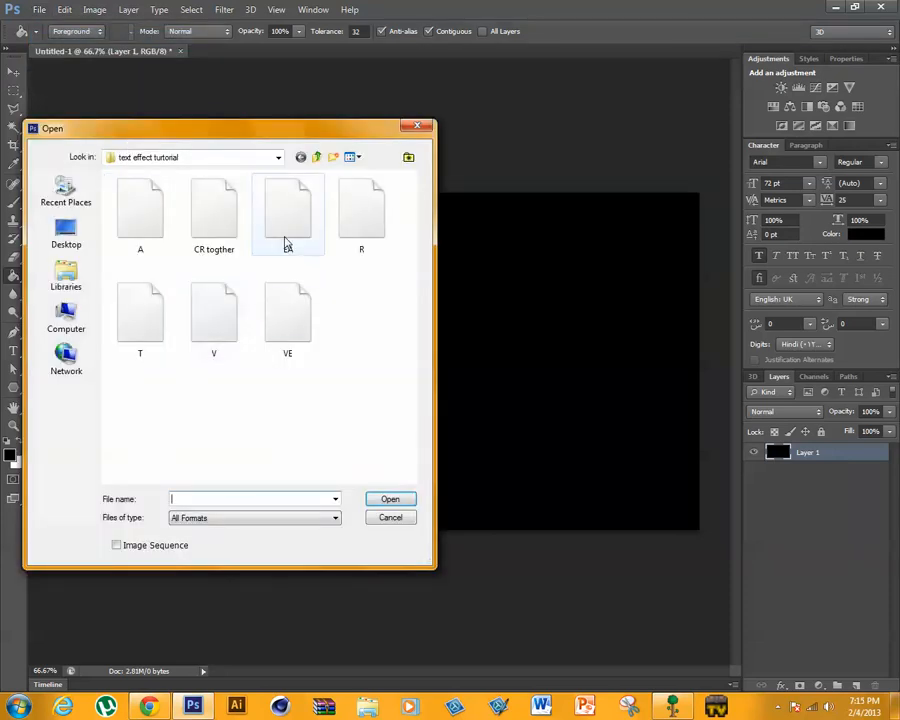
left_click(209, 232)
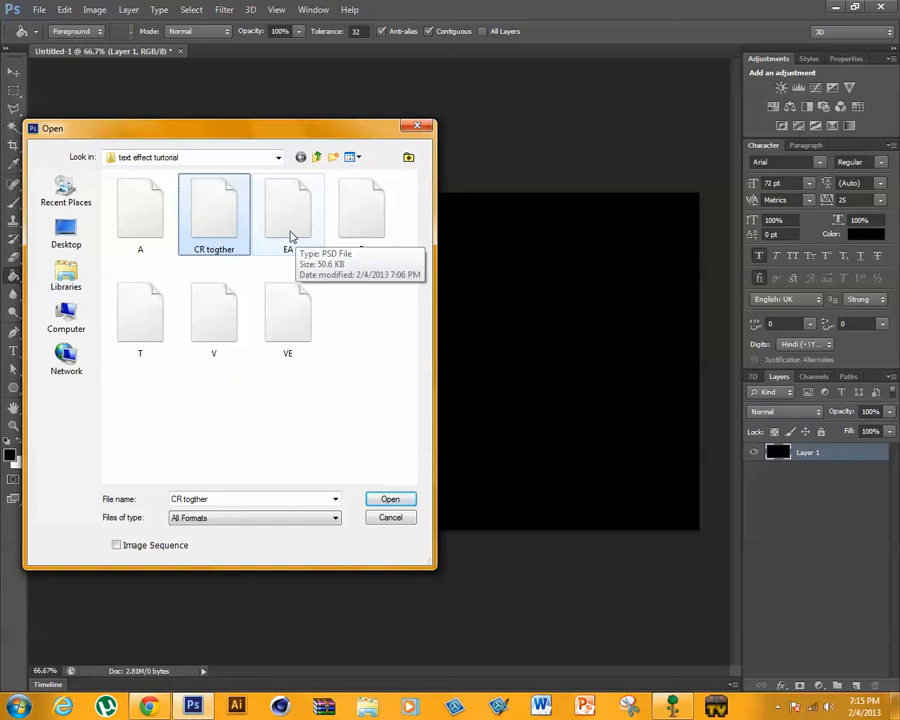
left_click(291, 236, "ctrl")
left_click(153, 310, "ctrl")
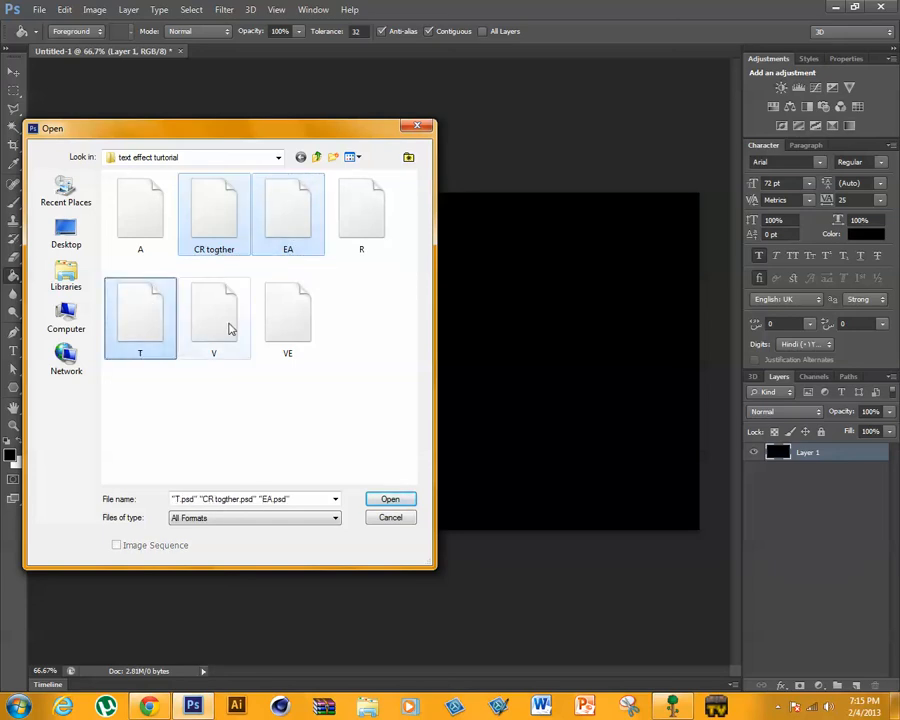
left_click(279, 346, "ctrl")
left_click(389, 500)
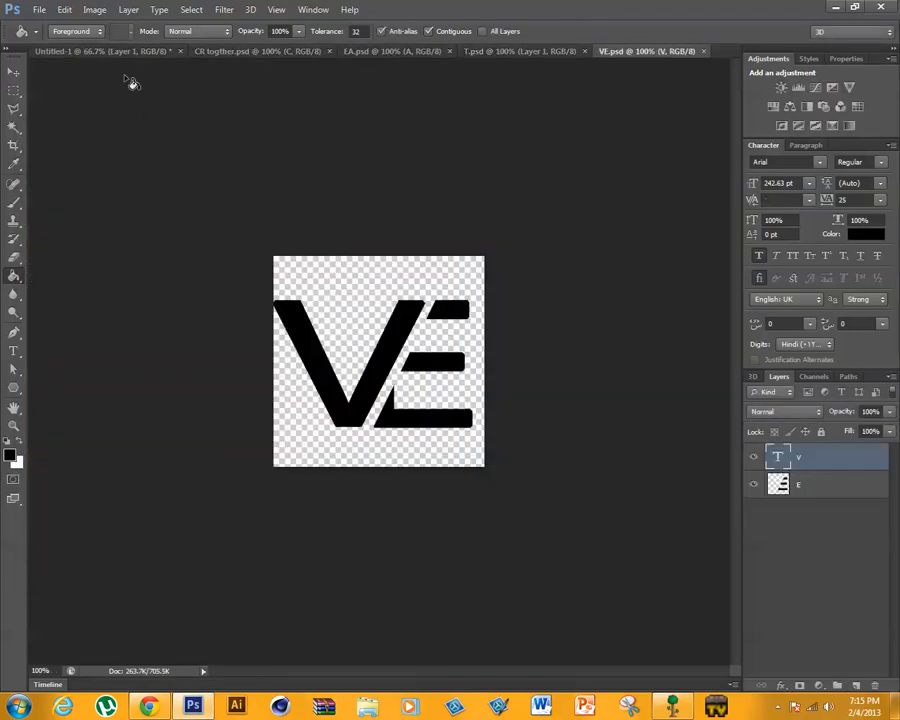
- Merge the C and R layers of the CR togther document into one layer, keeping the letters' alignment
left_click(201, 52)
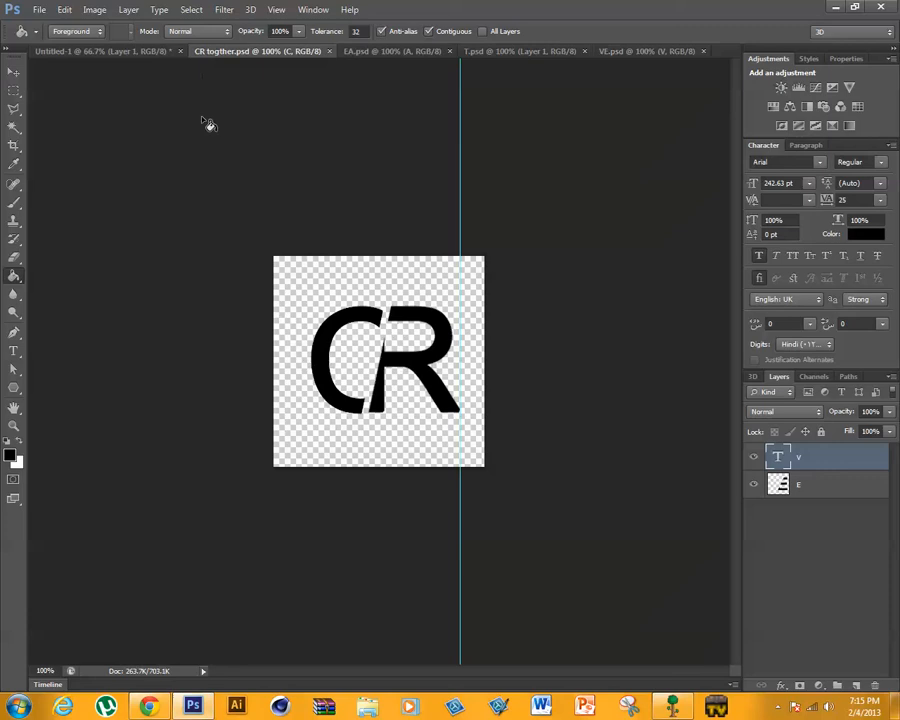
left_click(13, 73)
mouse_move(412, 378)
left_mouse_down()
mouse_move(247, 141)
mouse_move(398, 330)
mouse_move(397, 380)
mouse_move(410, 378)
left_mouse_up()
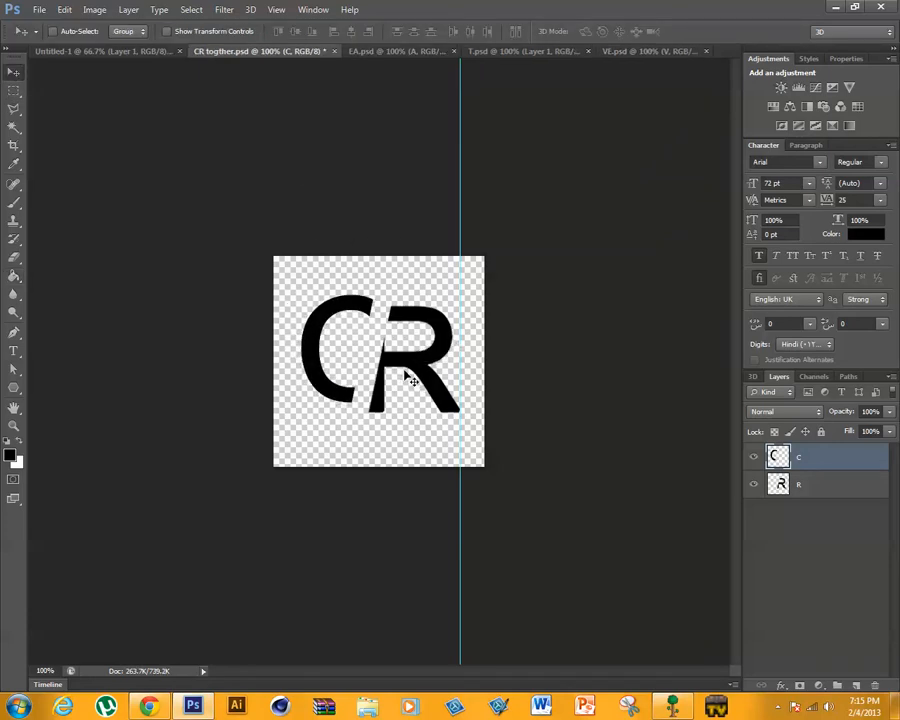
key("ctrl+z")
left_click(843, 489)
left_click(837, 460)
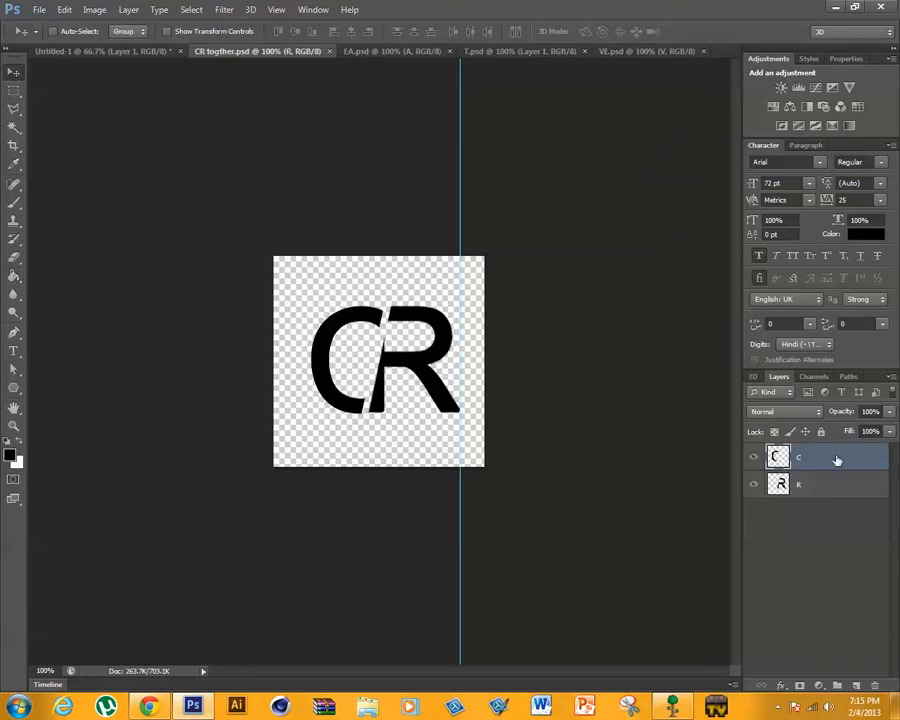
key("ctrl+e")
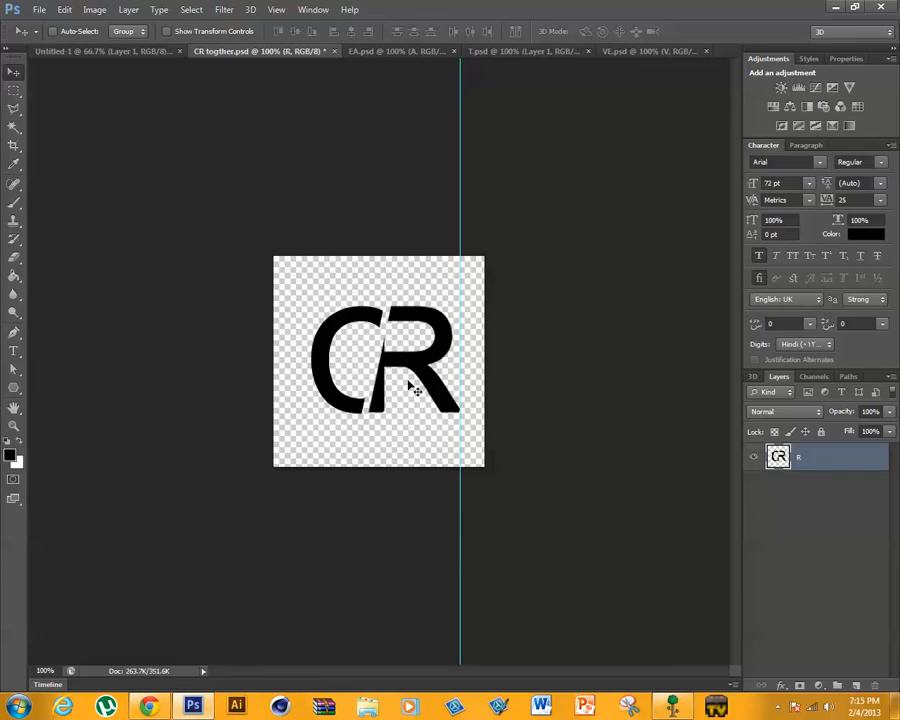
- Try to copy the merged CR lettering onto the black canvas
left_click_drag(412, 382, 293, 394)
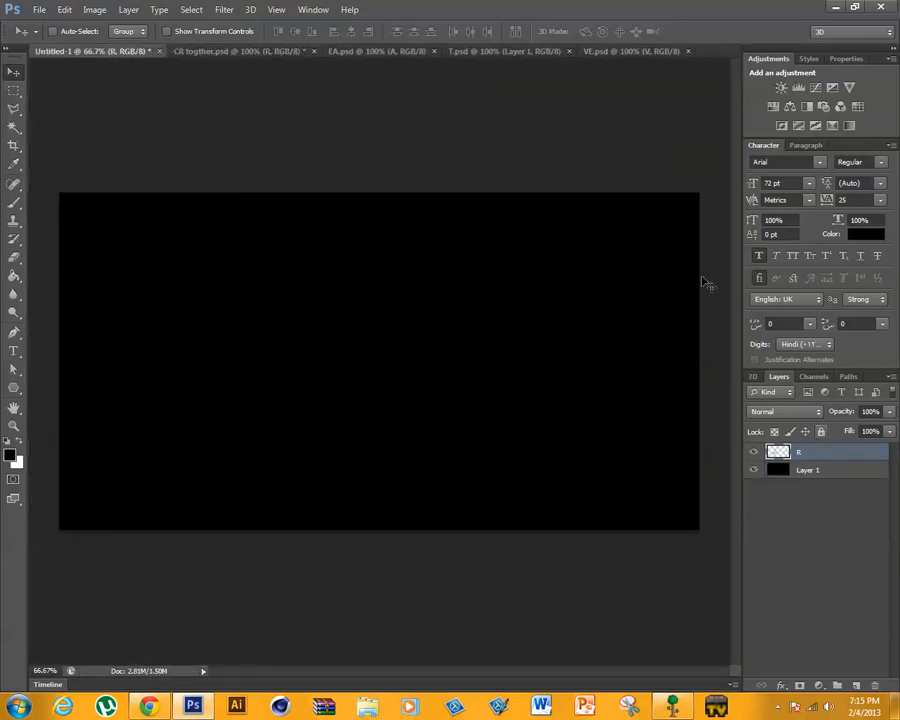
left_click(14, 351)
left_click_drag(272, 405, 505, 405)
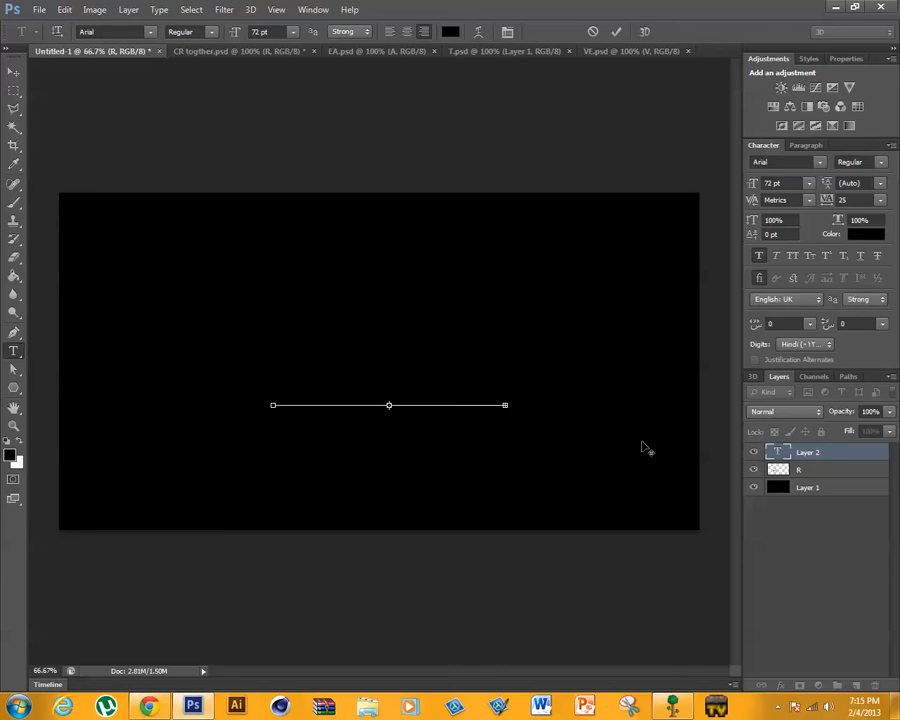
left_click(800, 459)
key("Delete")
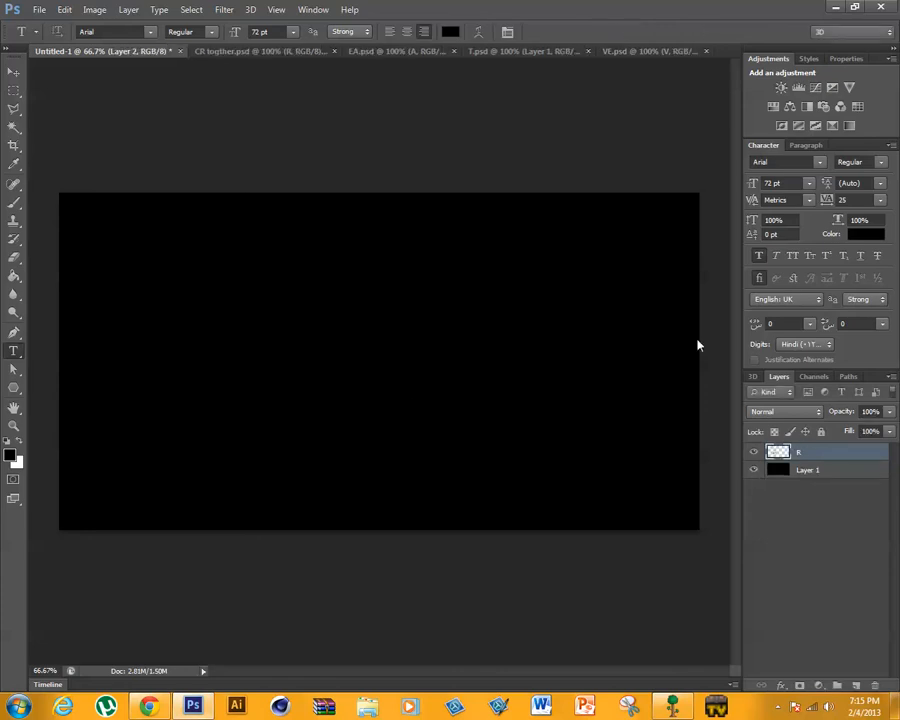
left_click(217, 52)
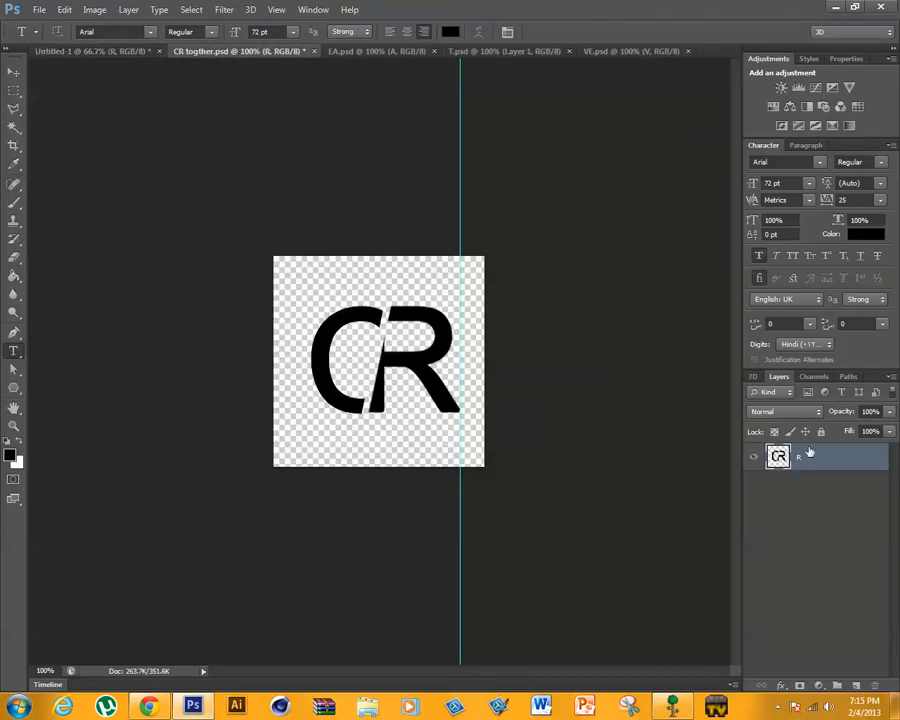
left_click_drag(810, 453, 60, 280)
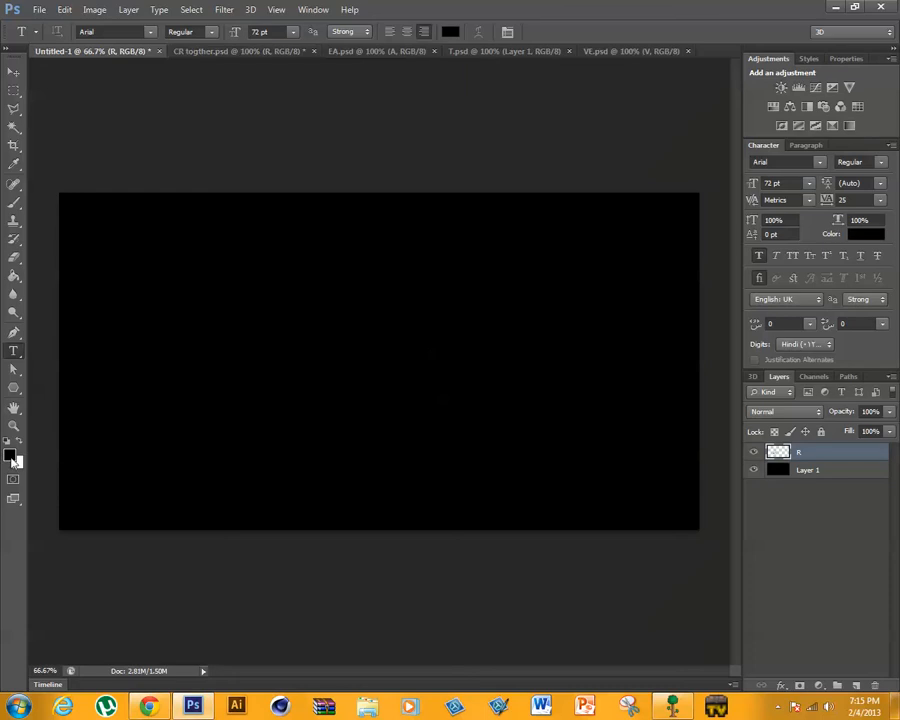
- Delete the R layer from the canvas document and fill Layer 1 with white using the Paint Bucket
left_click(19, 443)
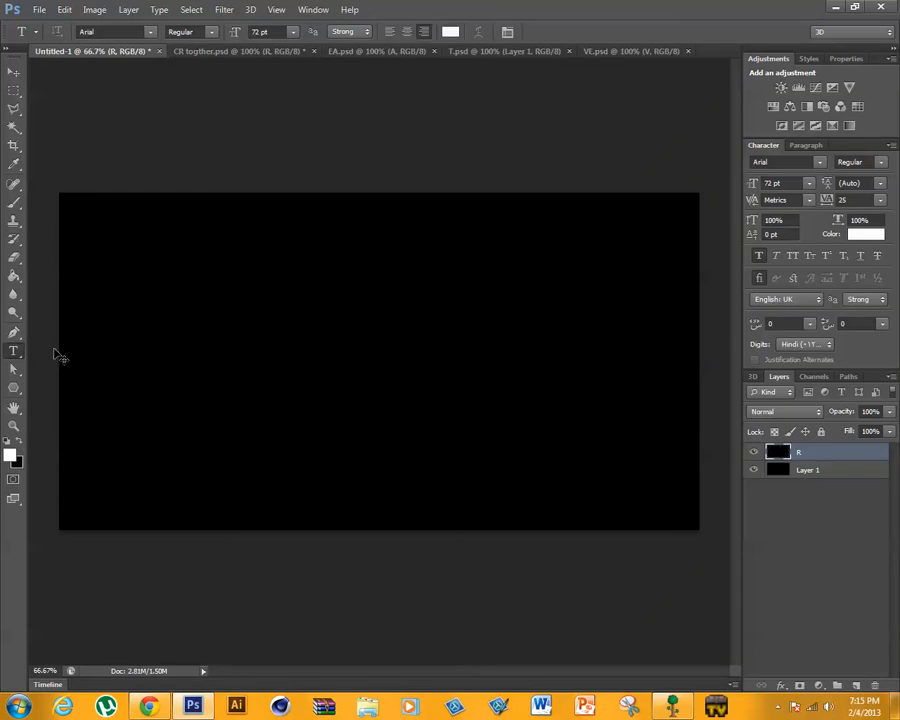
left_click(870, 474)
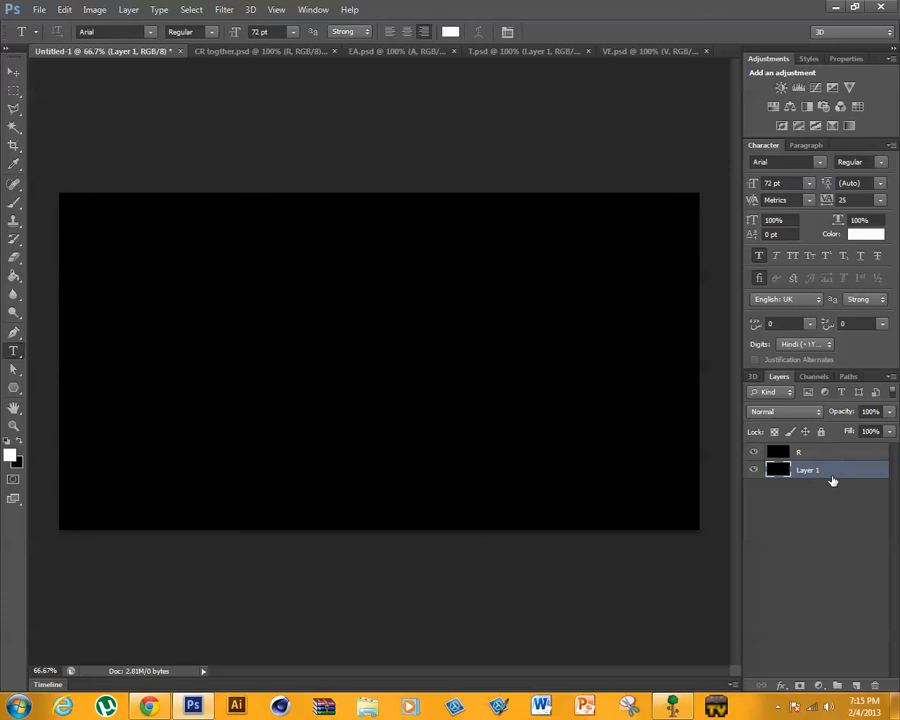
left_click(817, 455)
key("Delete")
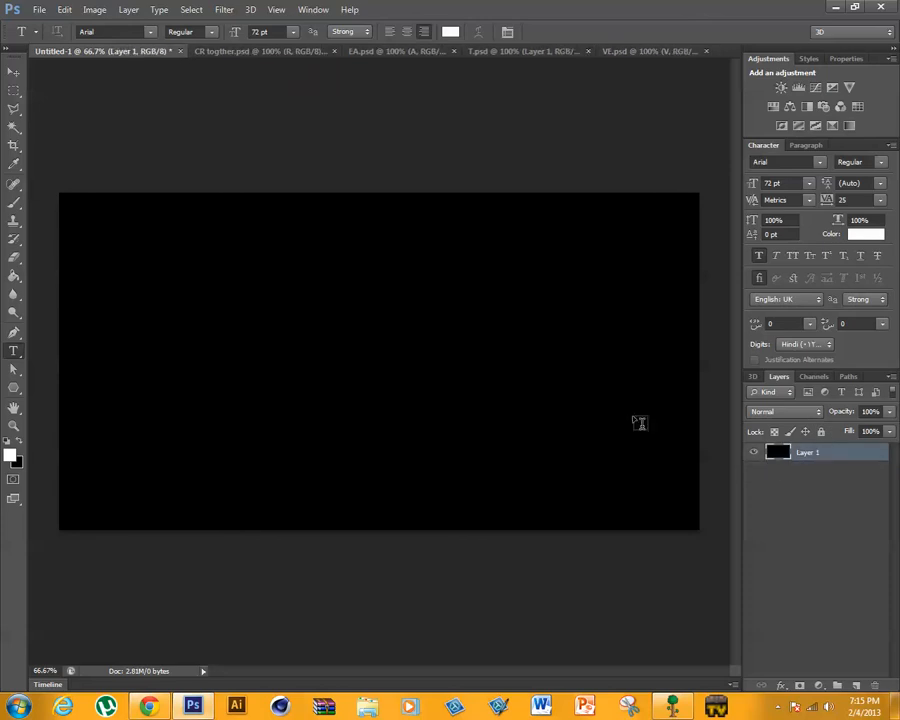
left_click(14, 277)
left_click(198, 390)
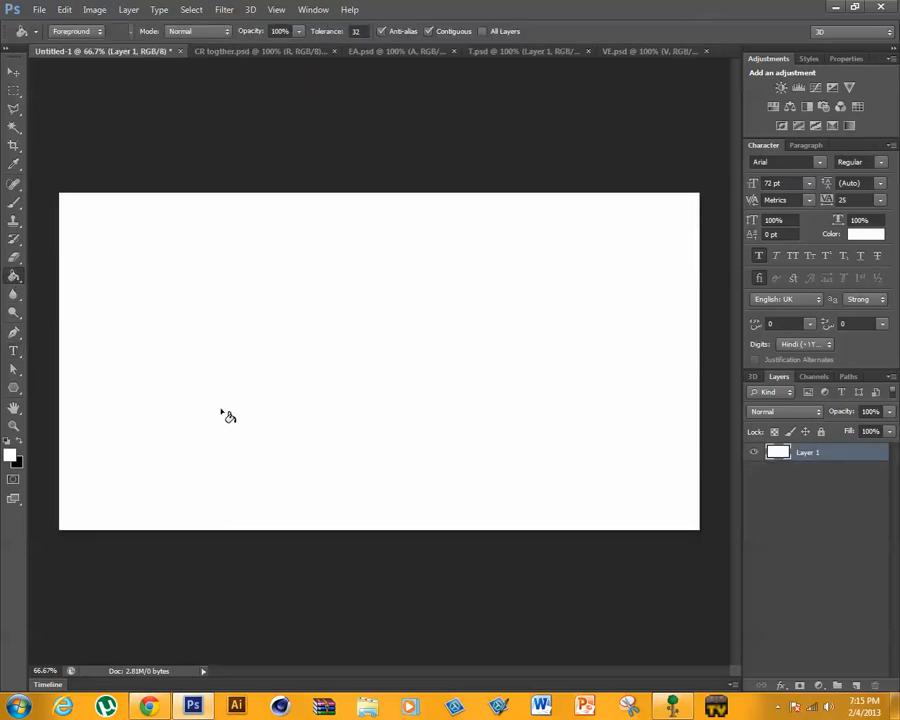
- Copy the CR lettering onto the left part of the white canvas and add a horizontal guide along its baseline
left_click(225, 51)
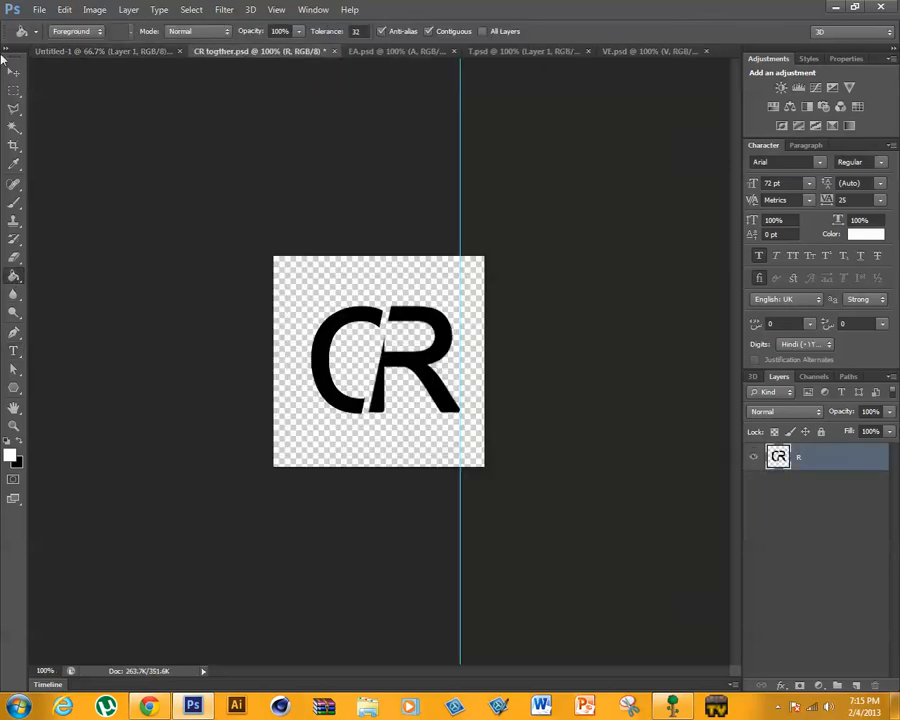
key("v")
left_click_drag(376, 265, 196, 345)
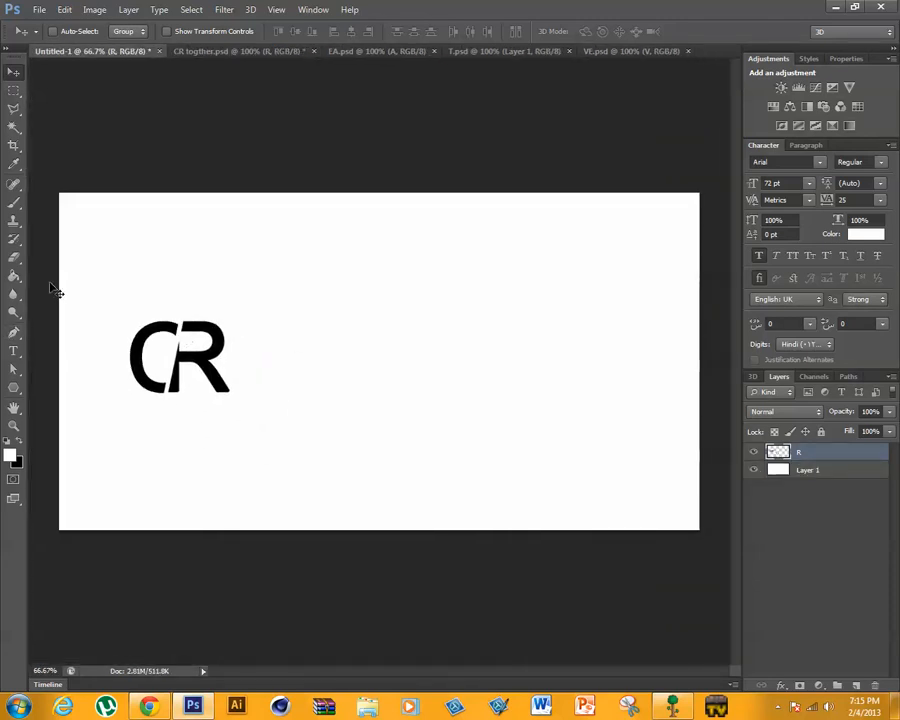
key("ctrl+r")
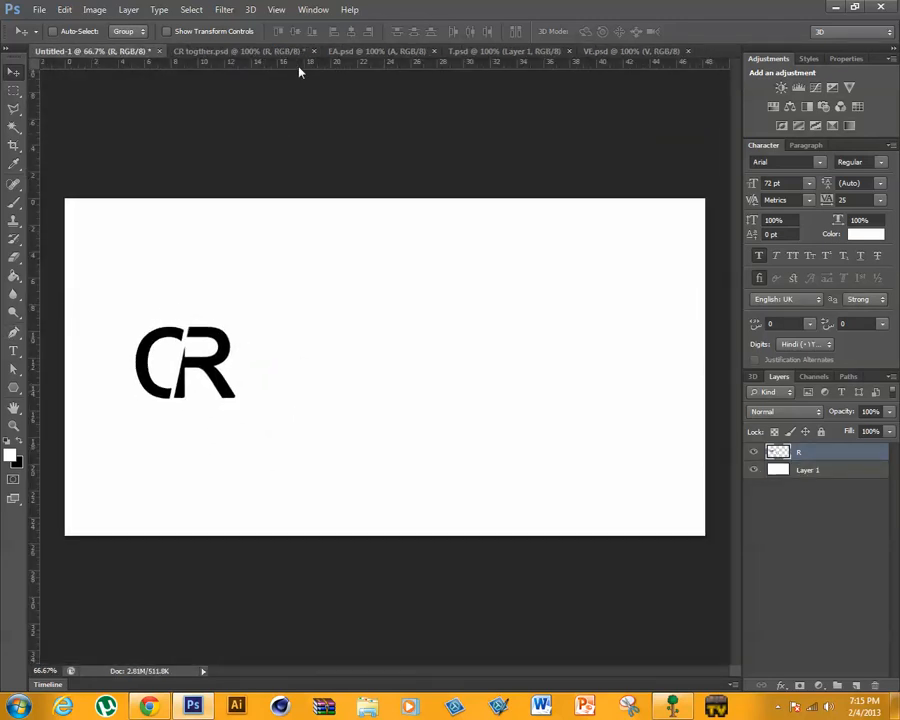
left_click_drag(298, 66, 238, 398)
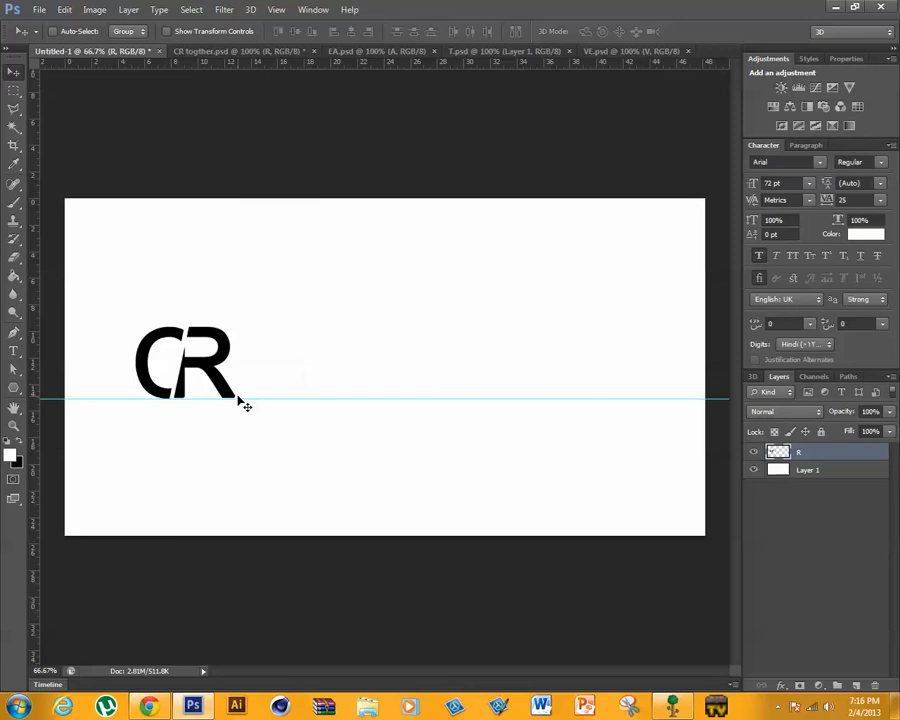
- Merge the A and E layers of the EA document and place the EA lettering beside CR on the guide
left_click(358, 52)
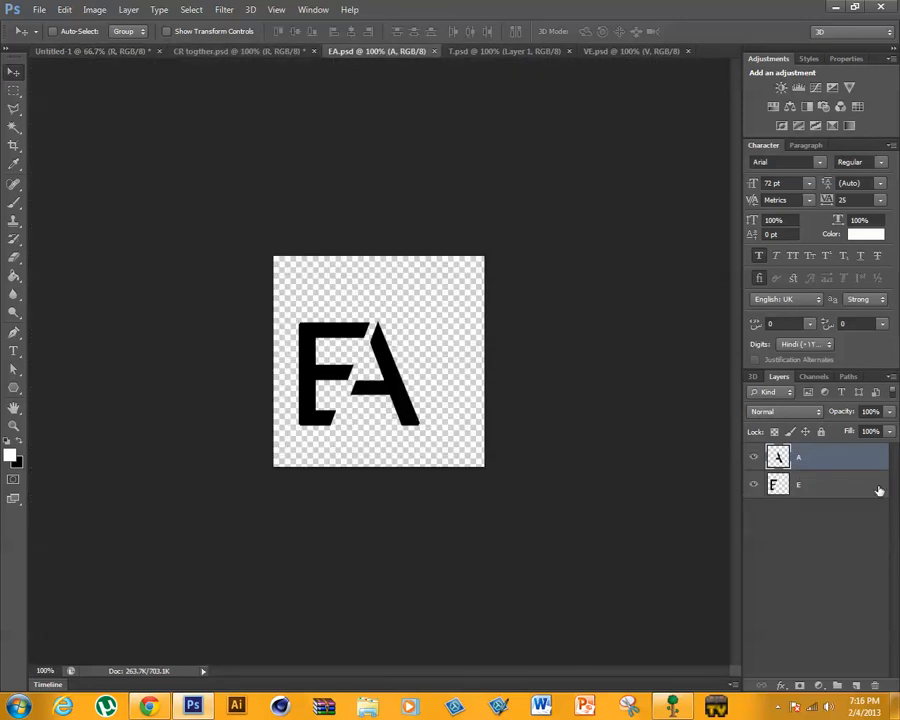
key("ctrl+e")
left_click_drag(340, 390, 278, 366)
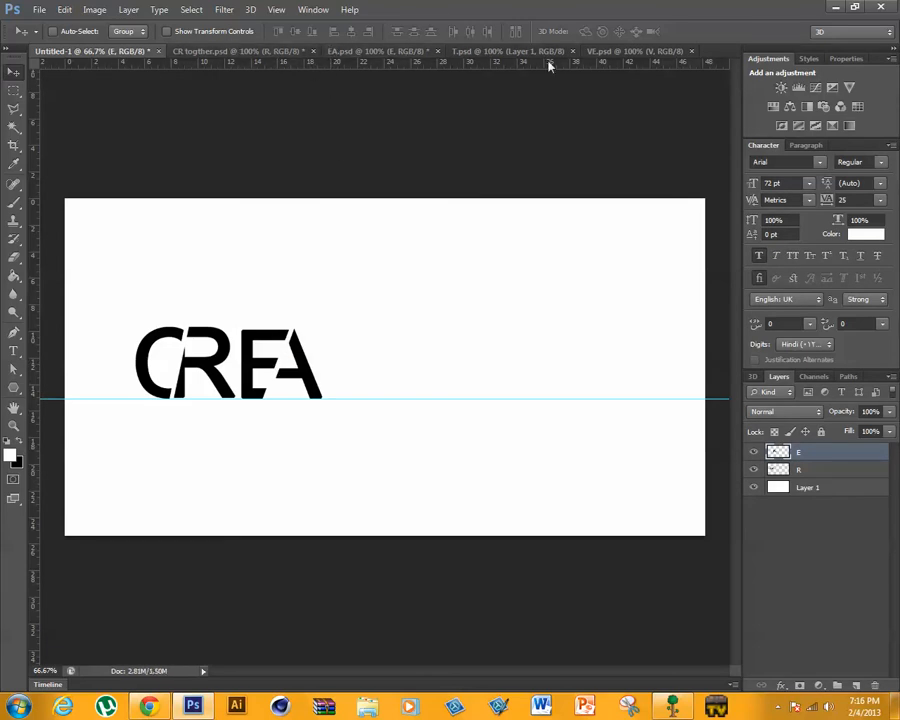
- Merge the two layers of the T document and copy the sliced T onto the canvas near the A
left_click(518, 52)
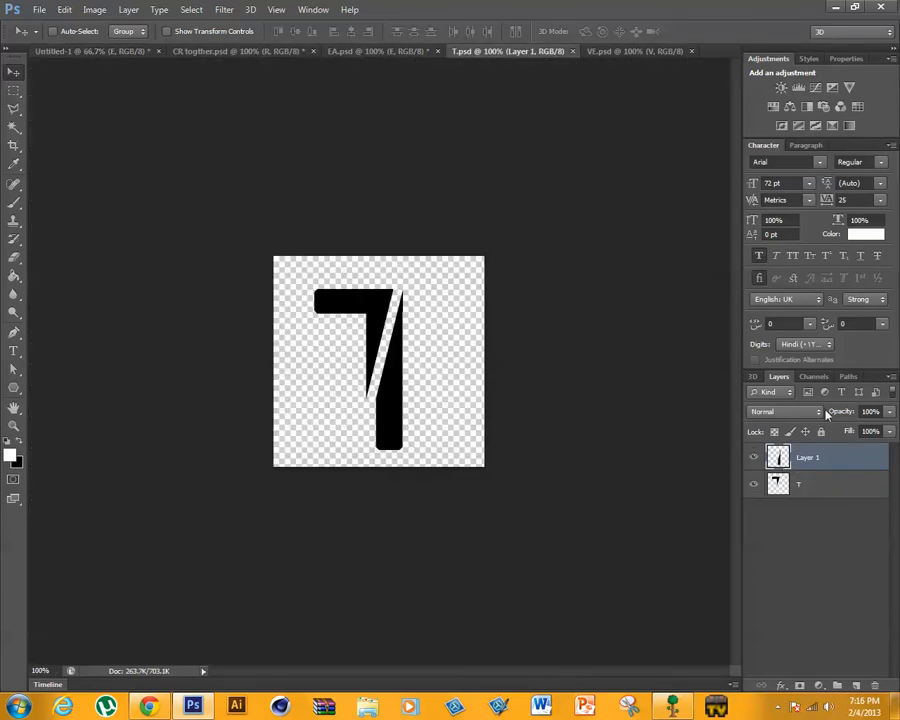
key("ctrl+e")
left_click_drag(350, 302, 347, 353)
- Scale the T down to the other letters' height and stand it on the guide beside the A
key("ctrl+t")
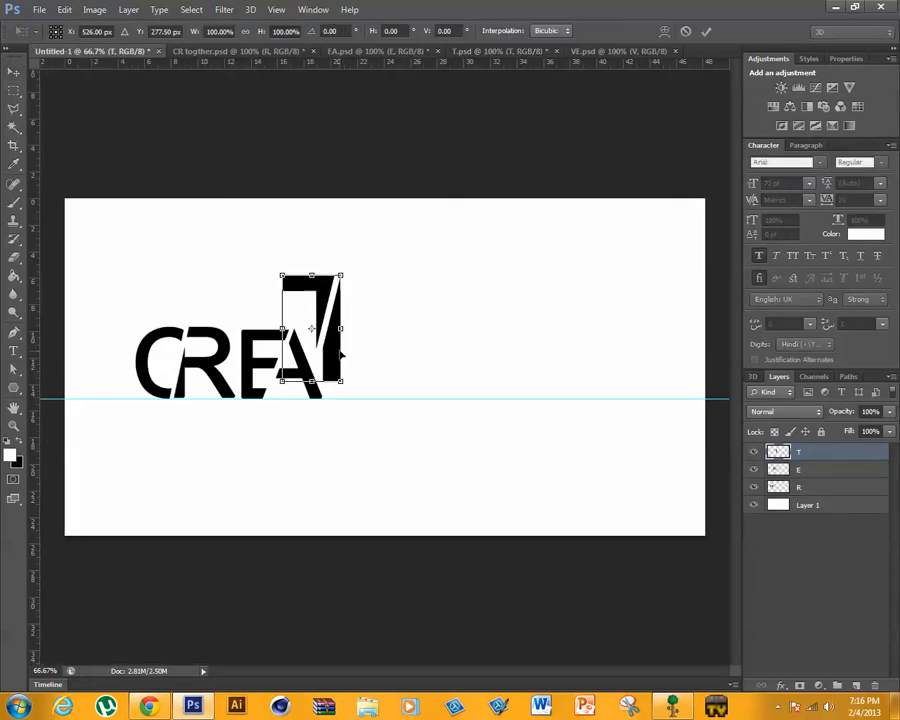
left_click_drag(344, 272, 347, 350)
left_click_drag(306, 320, 310, 327)
left_click(706, 31)
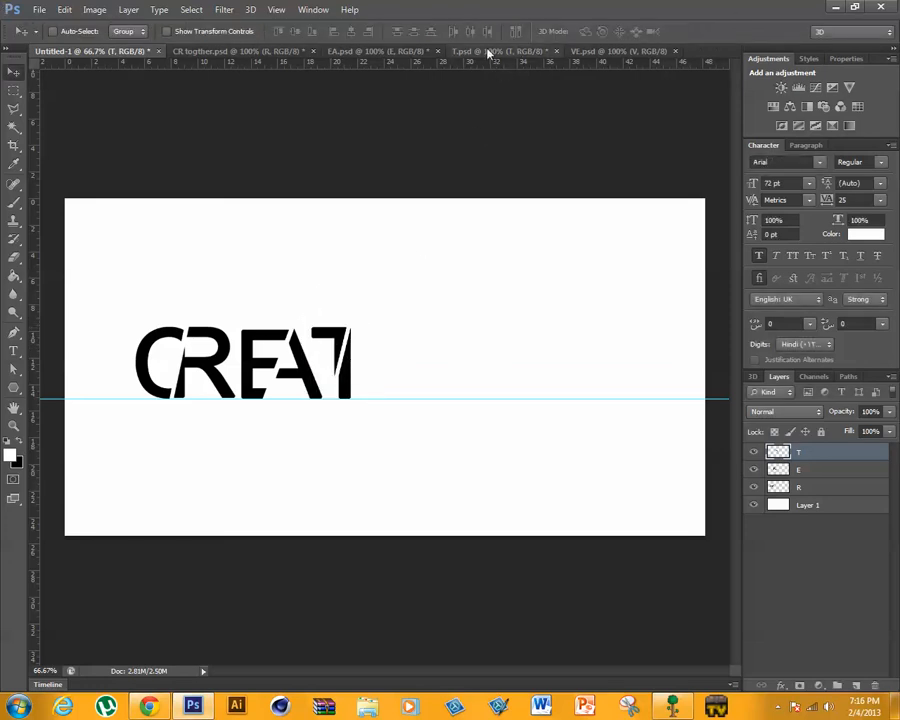
- Merge the V and E layers of the VE document, place the lettering after the T on the guide, and check the wallpaper reference
left_click(585, 51)
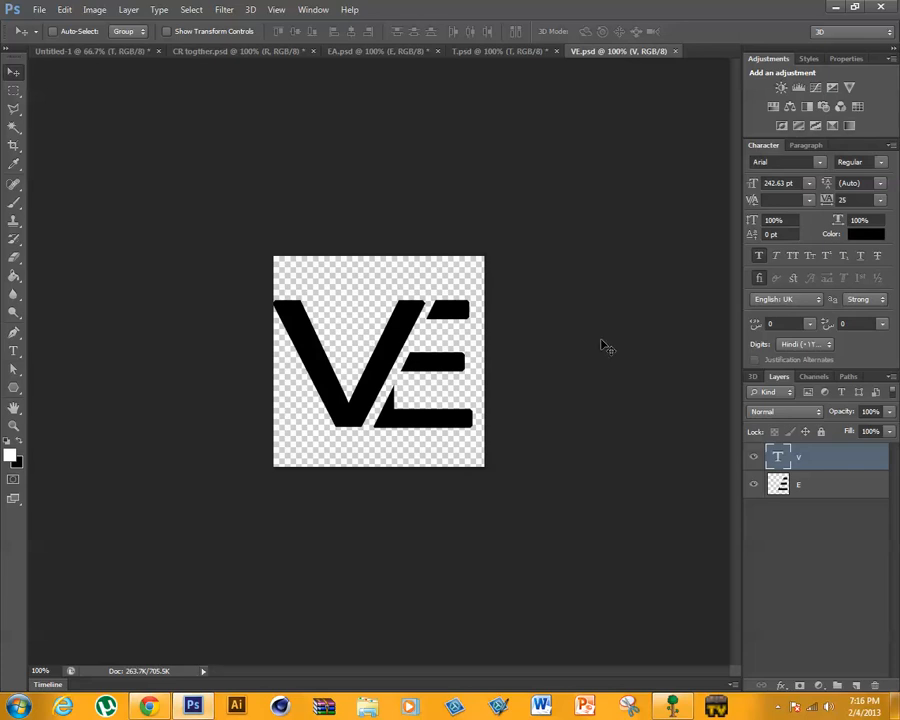
key("ctrl+e")
left_click_drag(272, 292, 426, 344)
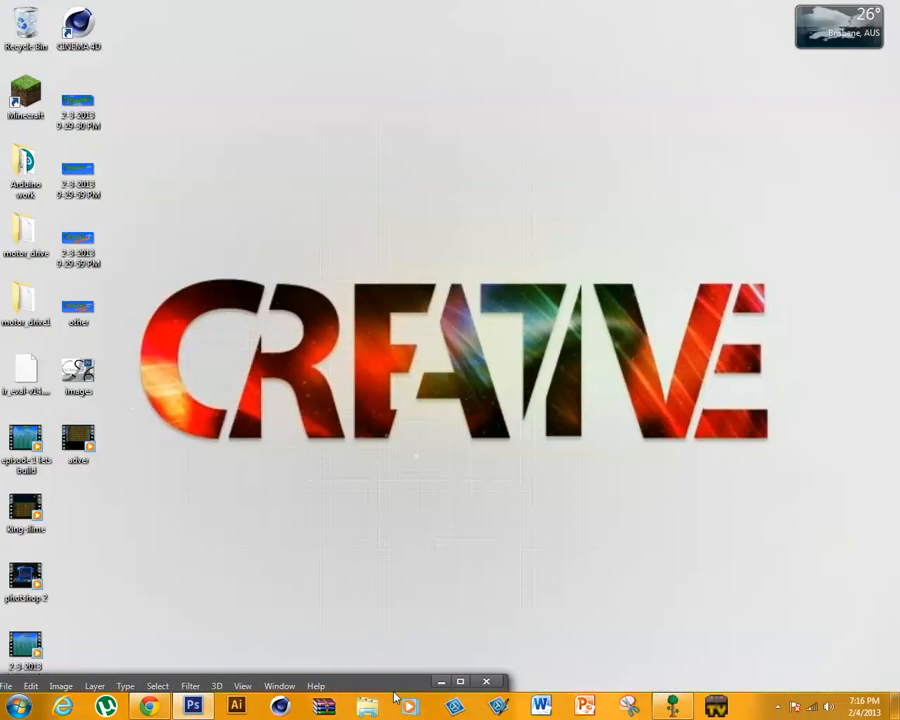
left_click_drag(394, 692, 386, 4)
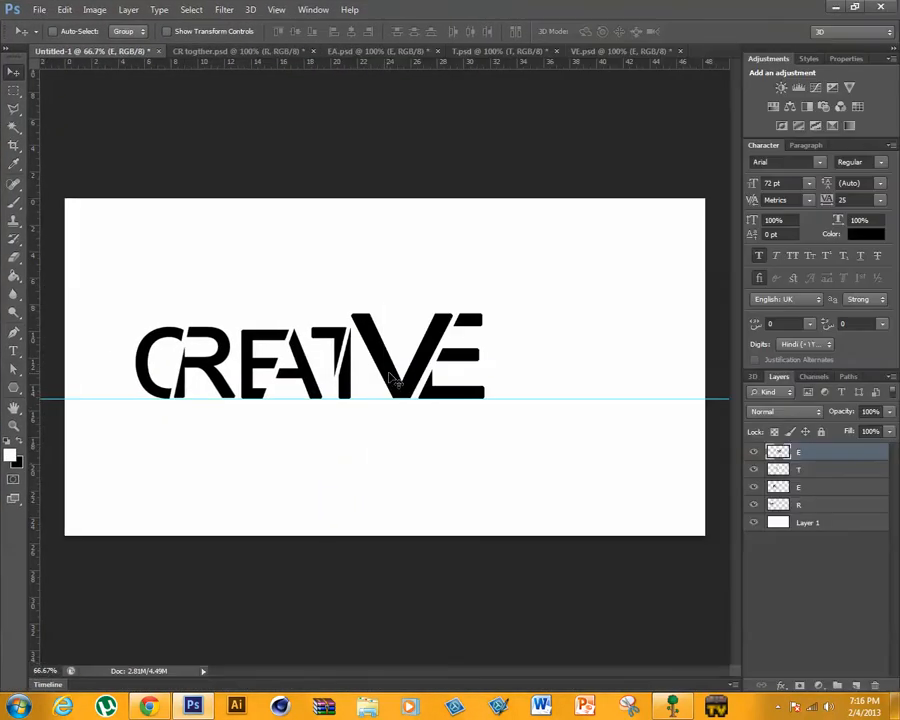
- Scale the VE lettering to about 85% to match the other letters' height and place it just after the T
key("ctrl+t")
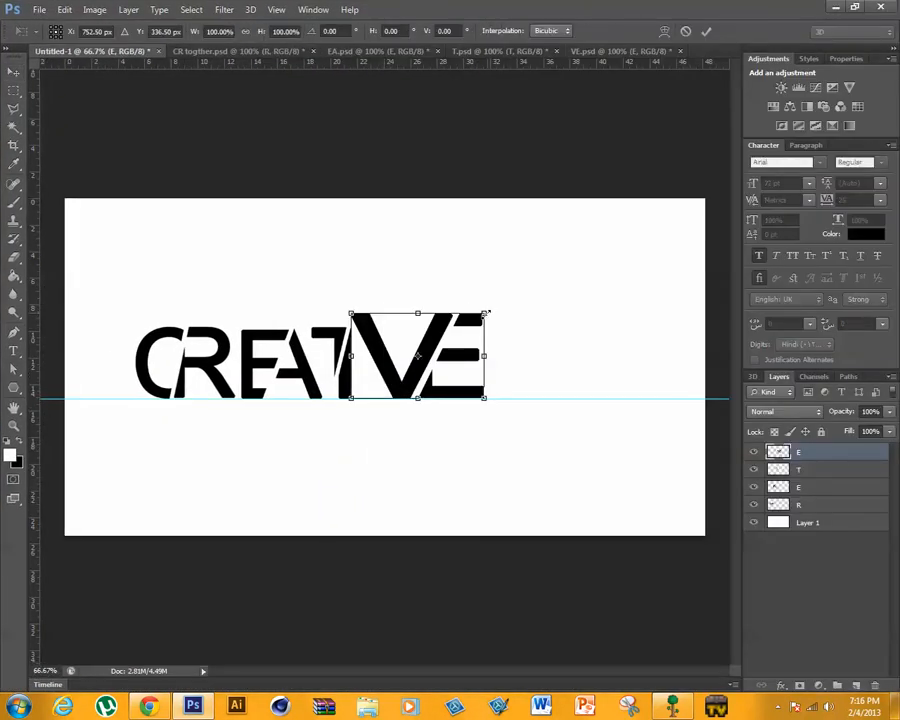
left_click_drag(487, 313, 468, 322)
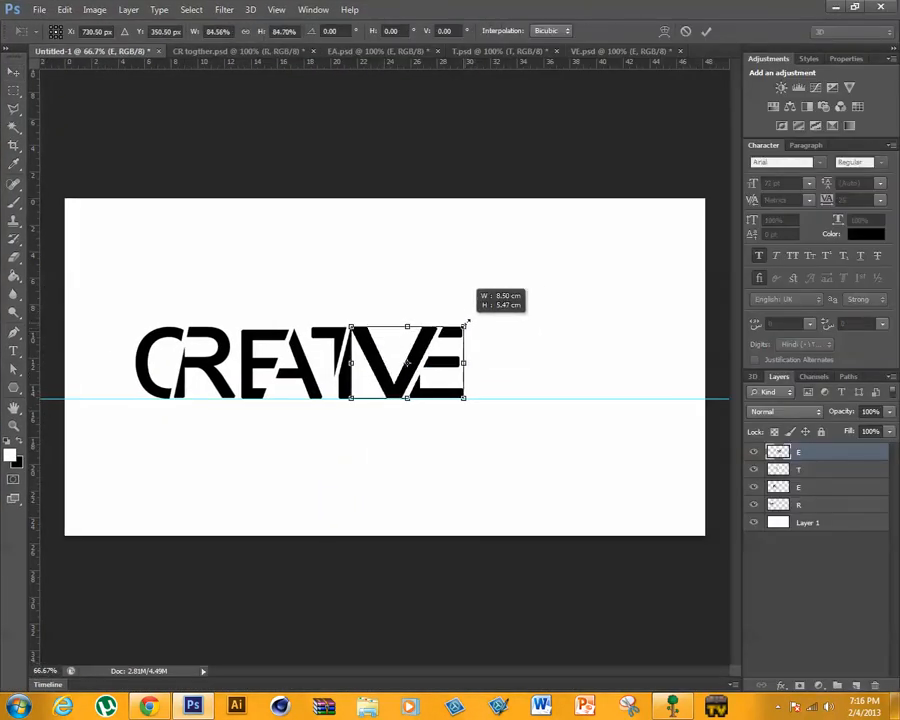
left_click_drag(418, 363, 430, 365)
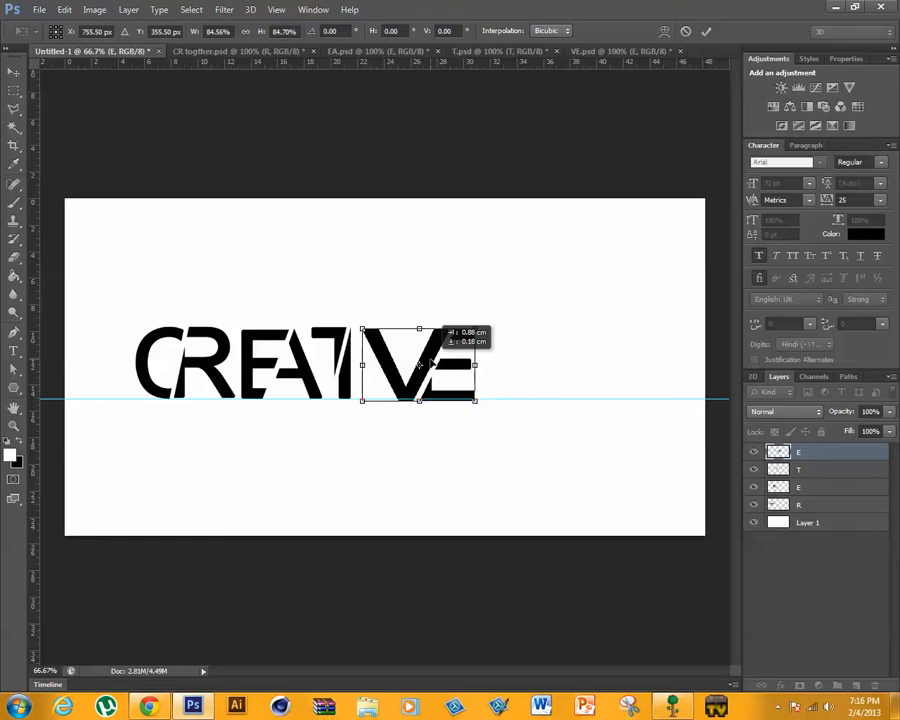
key("Return")
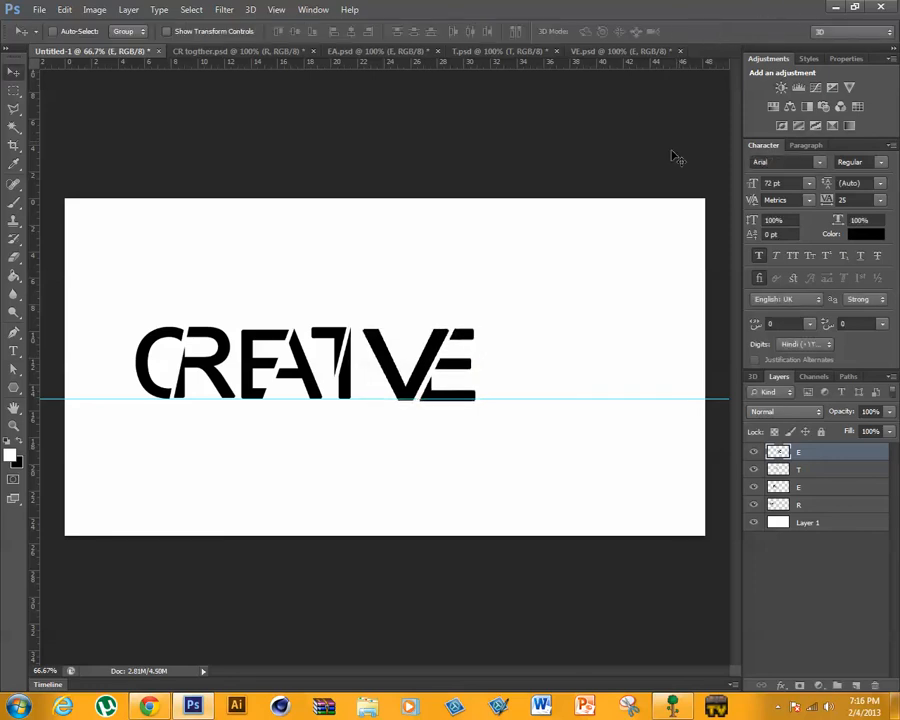
- Merge the VE, T, EA and CR lettering layers into a single layer above the white background layer
left_click_drag(674, 6, 311, 2)
key("ctrl+e")
key("ctrl+e")
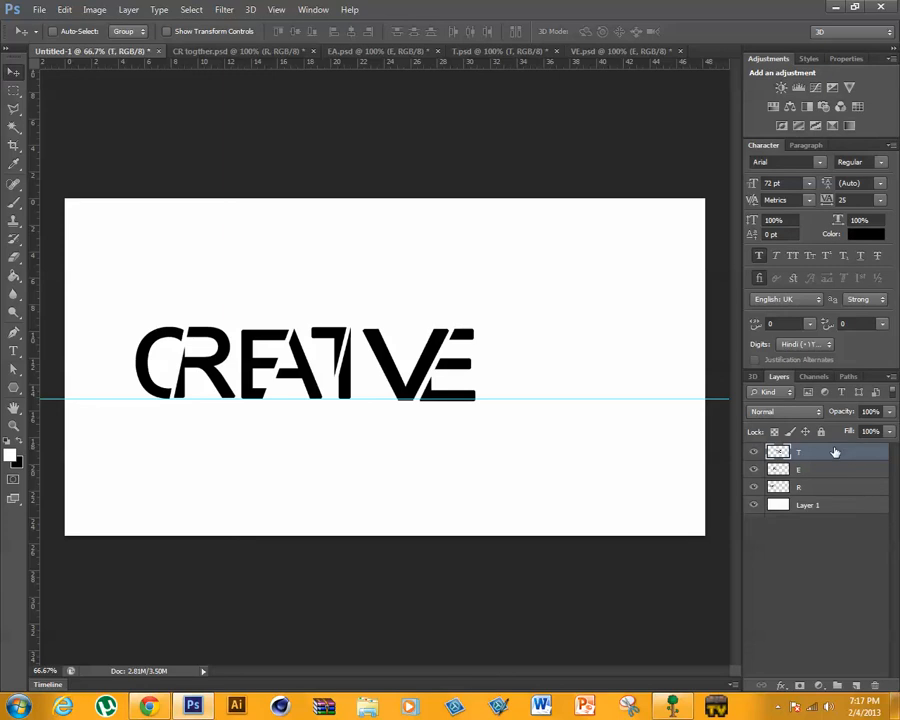
key("ctrl+e")
key("ctrl+e")
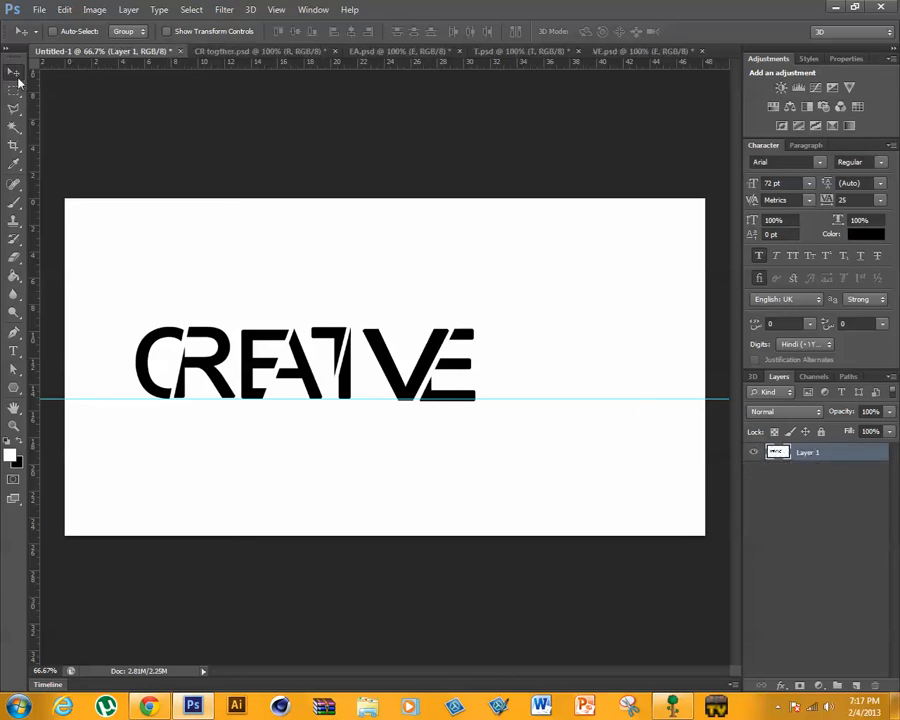
left_click_drag(576, 399, 555, 695)
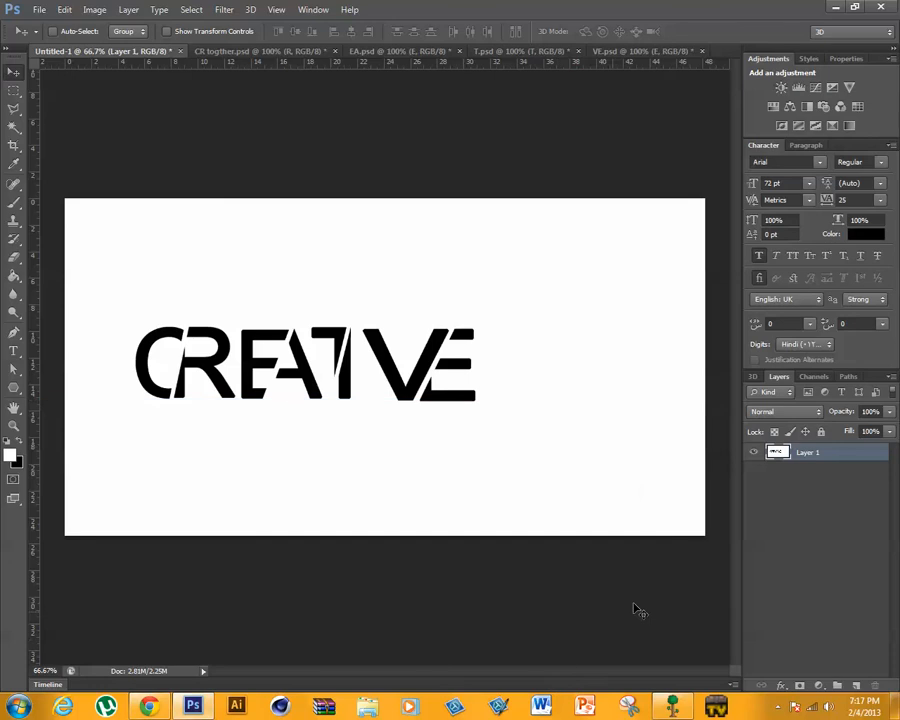
key("ctrl+alt+z")
key("ctrl+alt+z")
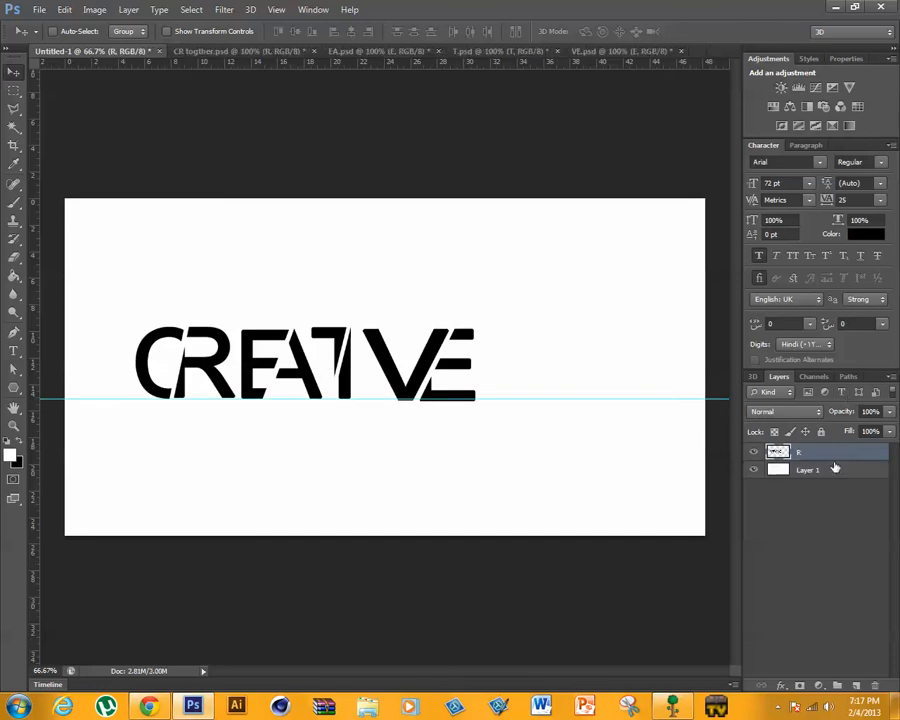
- Rename the merged lettering layer as Text and remove the horizontal guide from the canvas
double_click(797, 454)
key("Return")
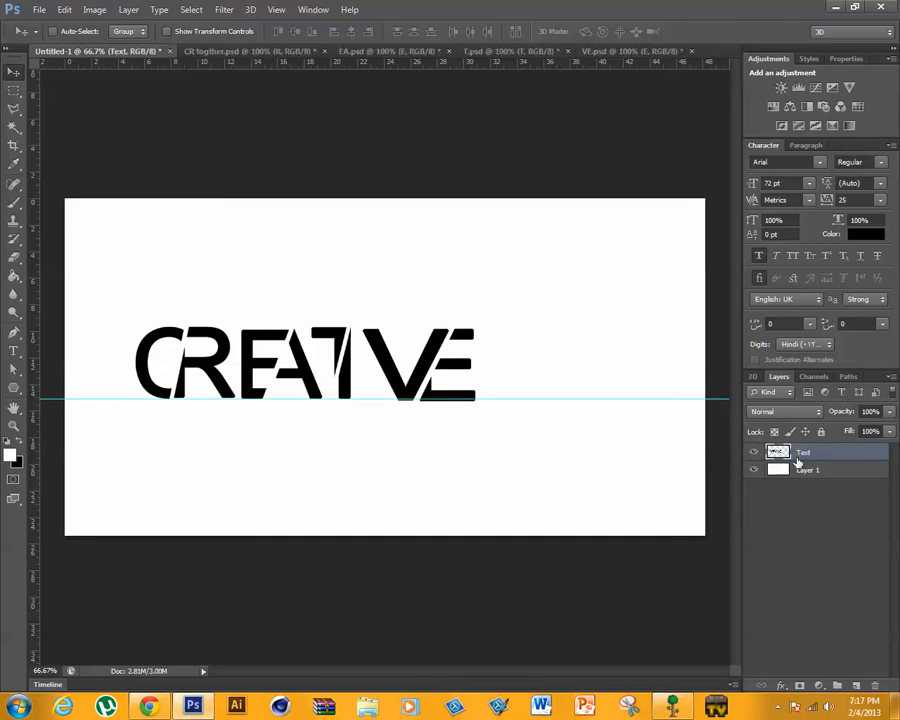
left_click_drag(497, 403, 455, 50)
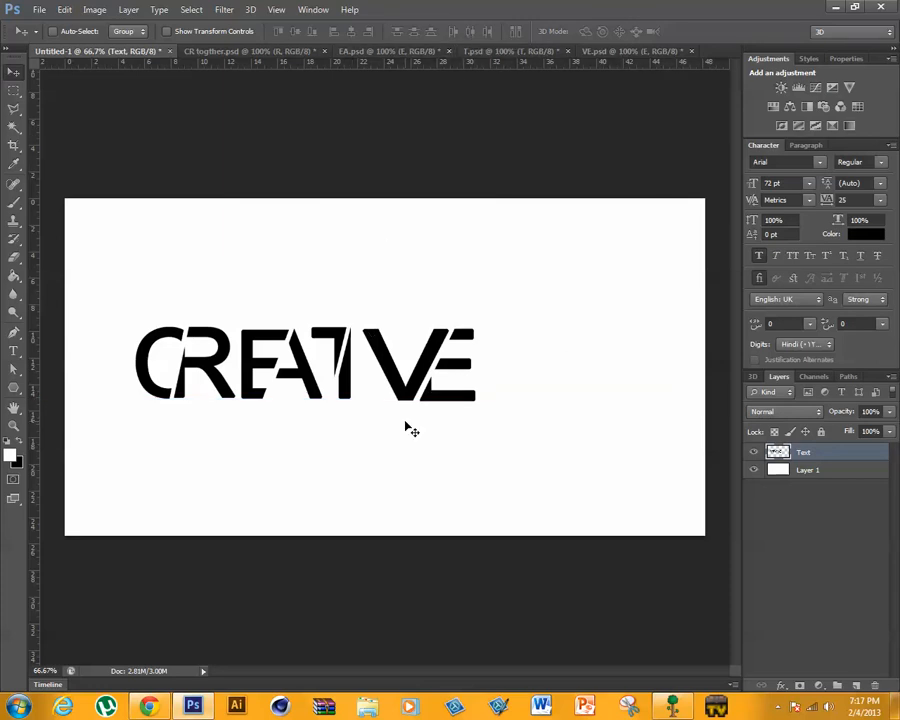
- Enlarge the CREATIVE lettering to about 154% and center it vertically and horizontally on the canvas
key("ctrl+t")
left_click_drag(476, 400, 659, 440)
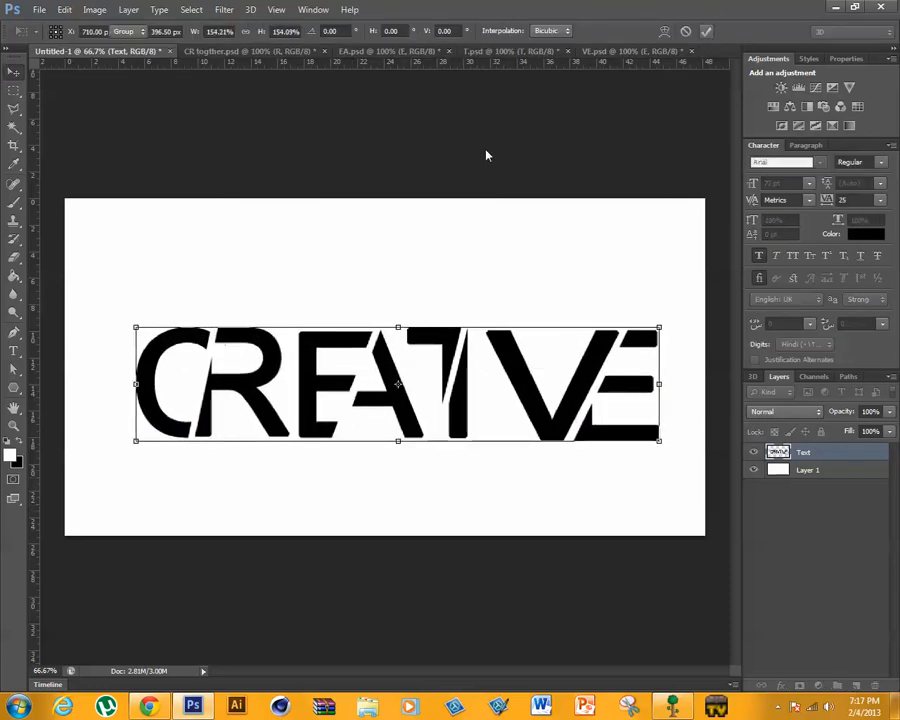
key("Return")
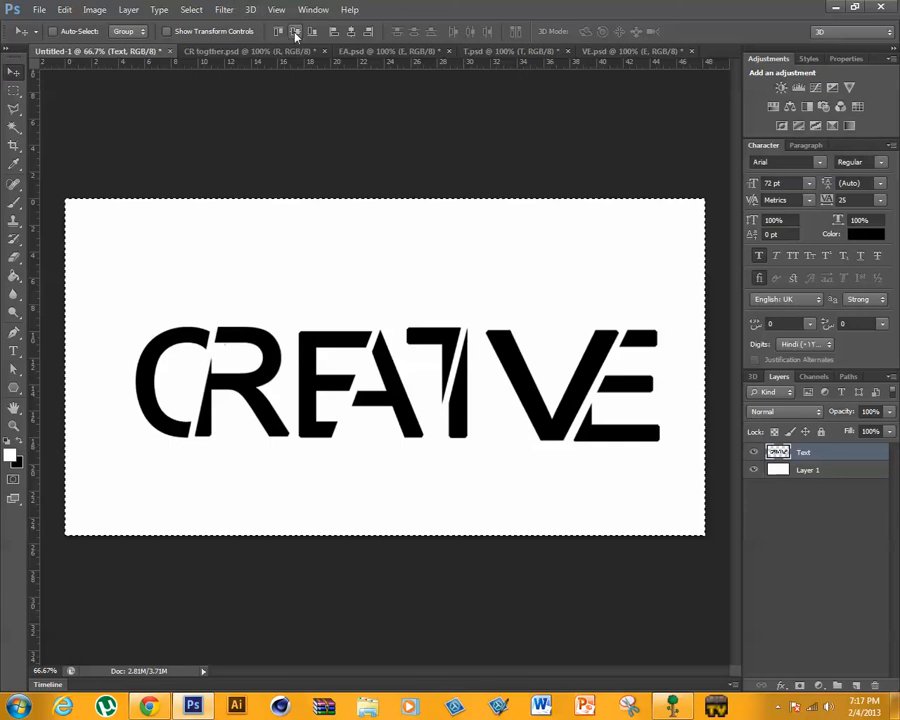
left_click(295, 31)
left_click(351, 31)
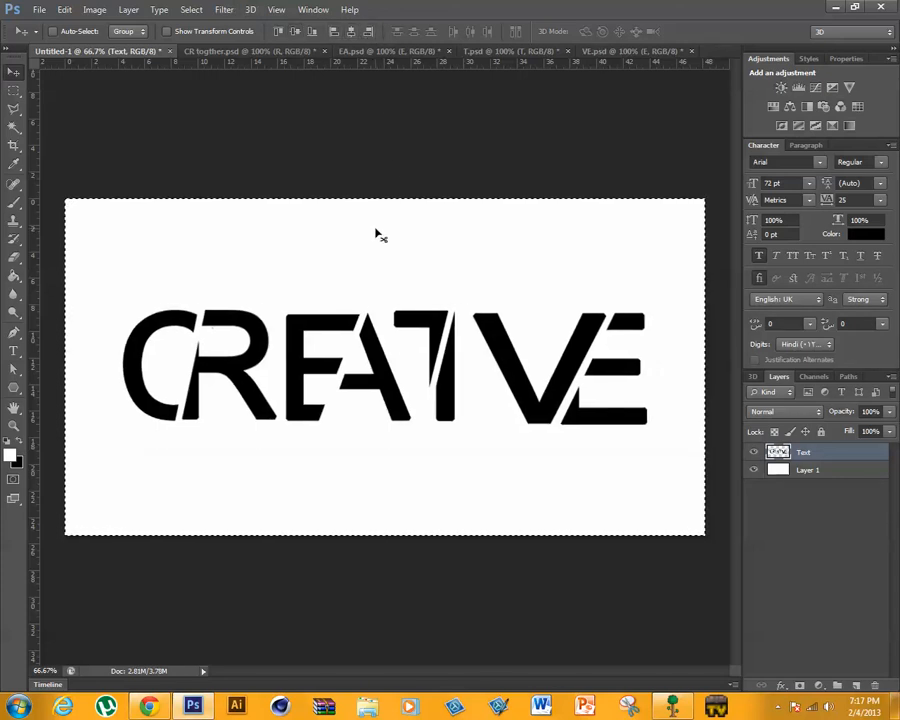
key("ctrl+d")
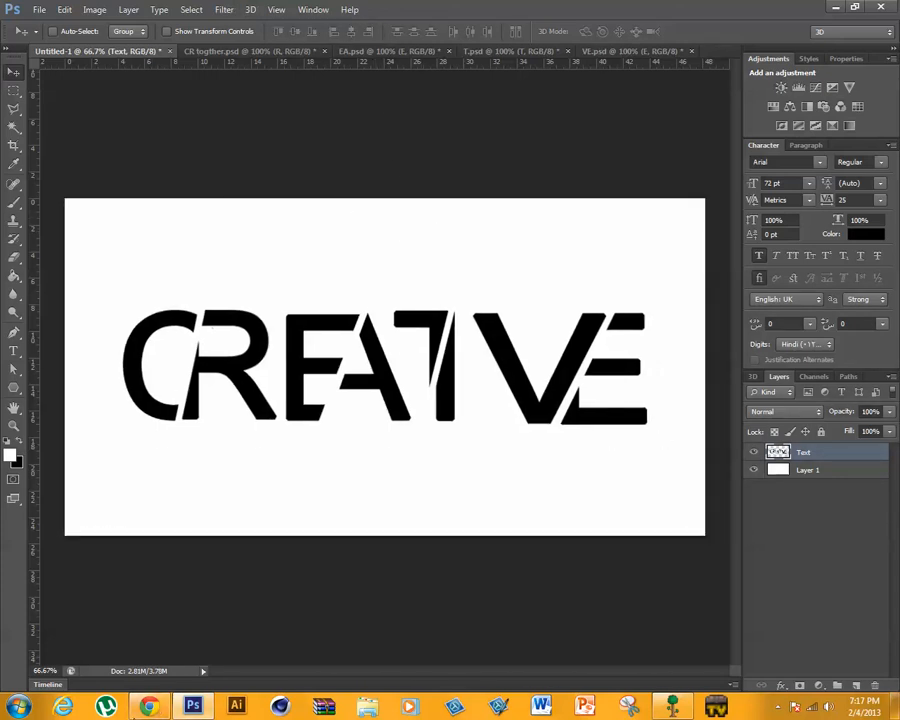
- Switch to Chrome and open Google's image search from the facebook search page
left_click(150, 703)
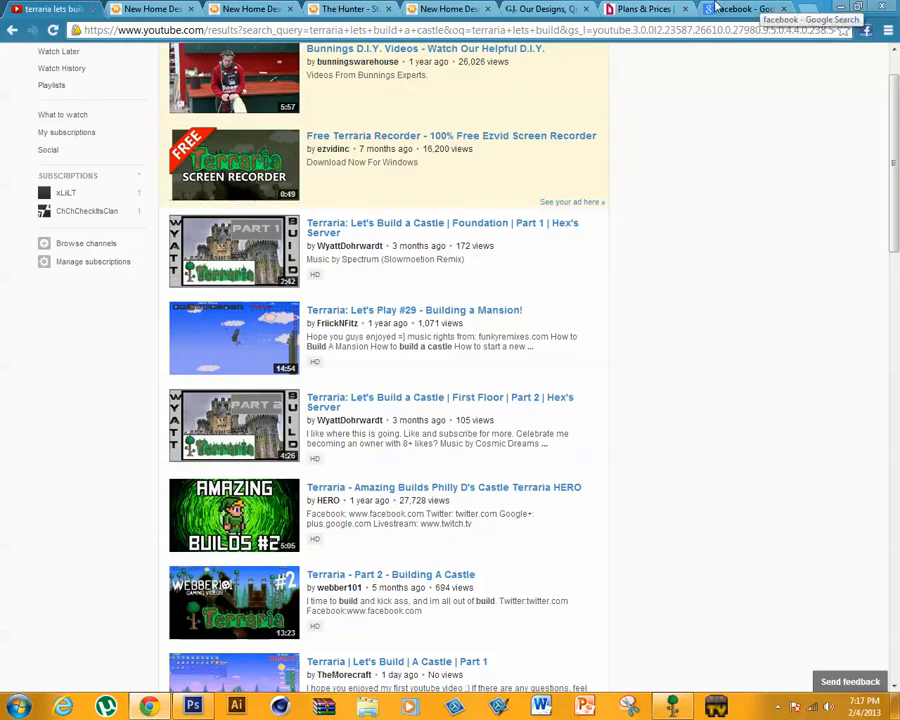
left_click(752, 8)
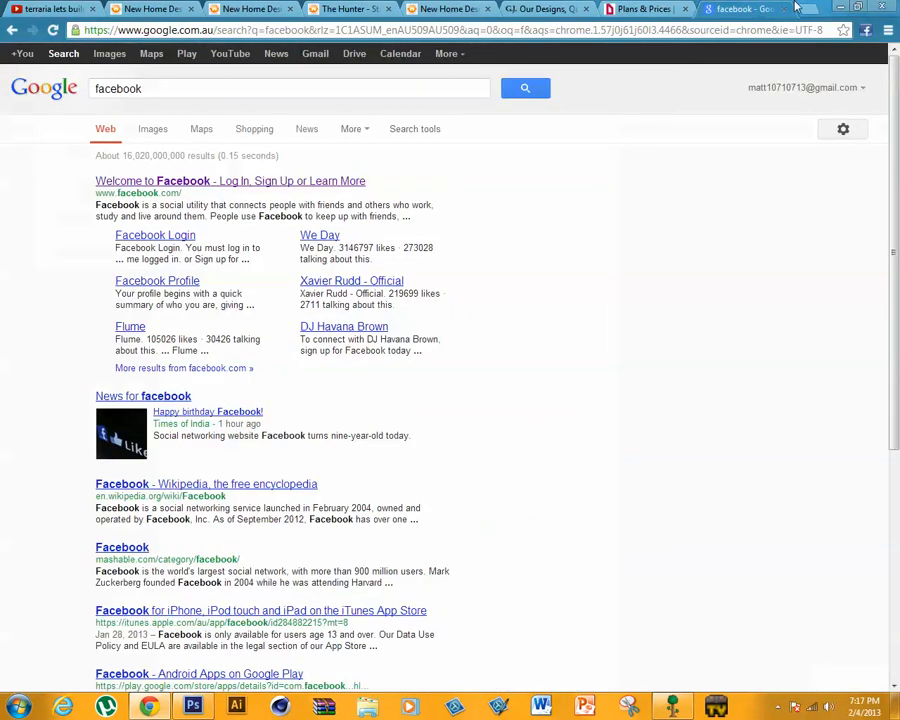
left_click_drag(330, 88, 3, 97)
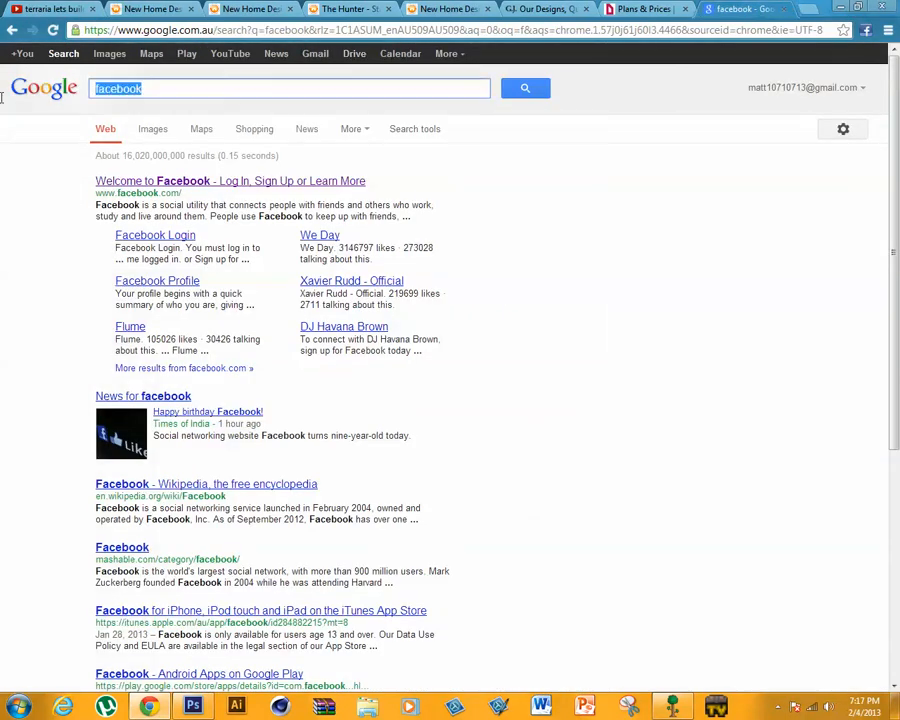
left_click(111, 56)
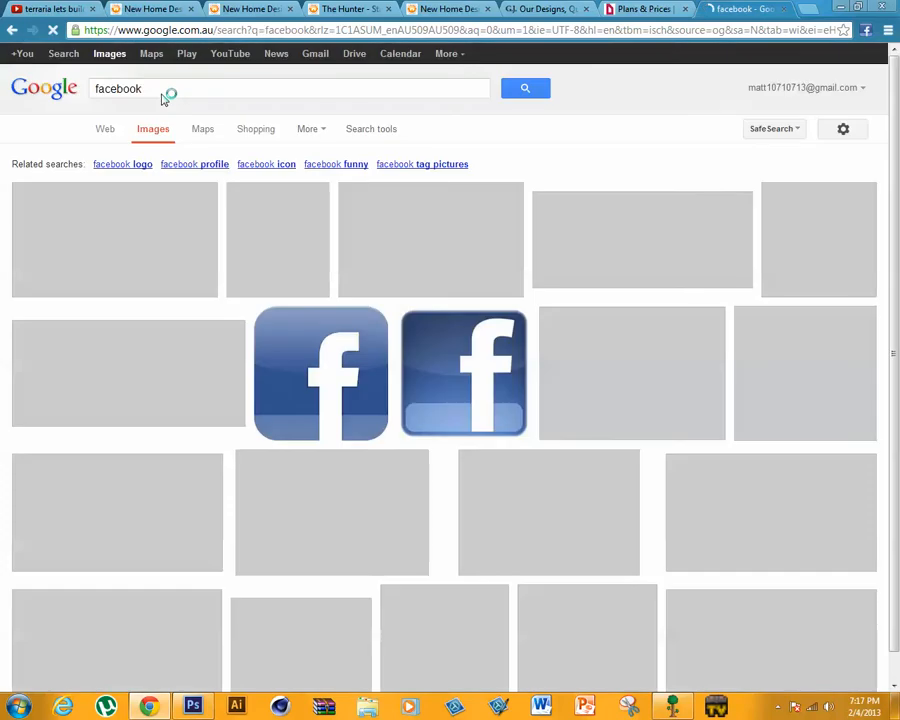
- Search Google Images for "galaxy texture"
left_click_drag(183, 88, 3, 97)
type("gl")
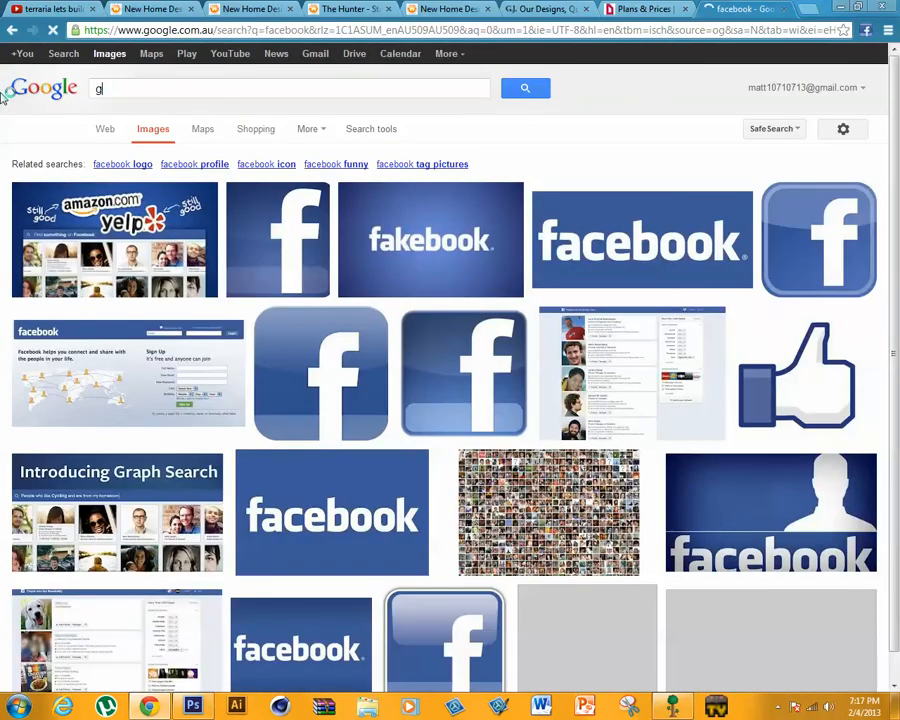
key("BackSpace")
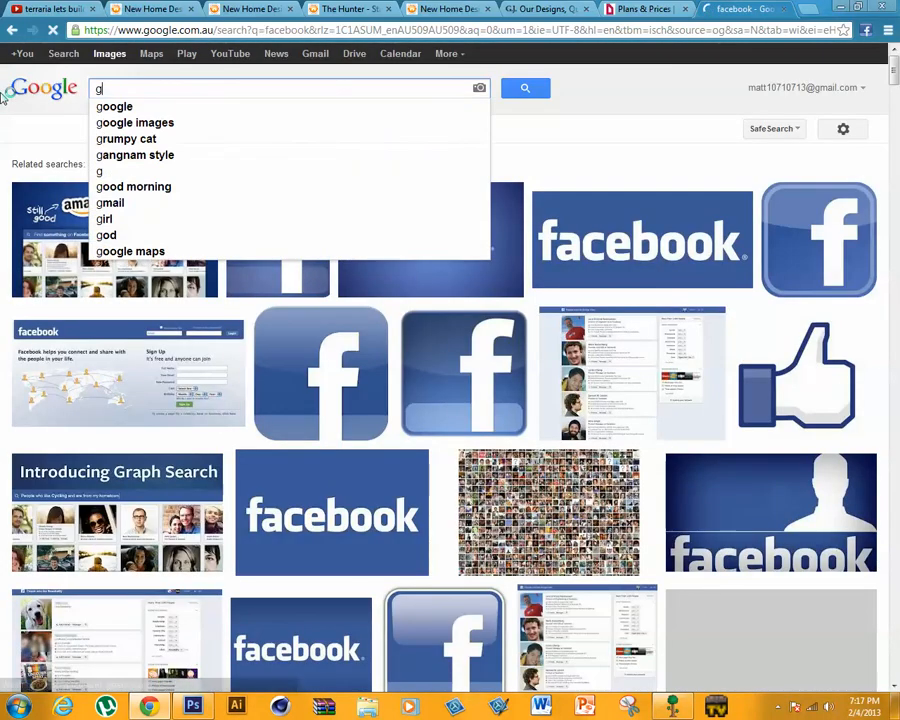
type("alg")
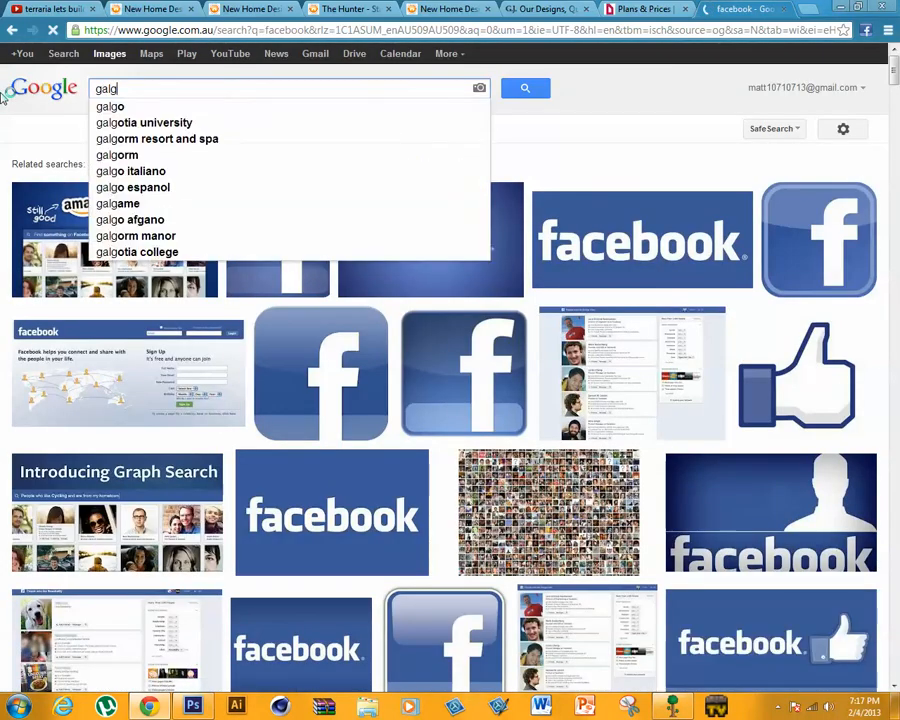
key("BackSpace")
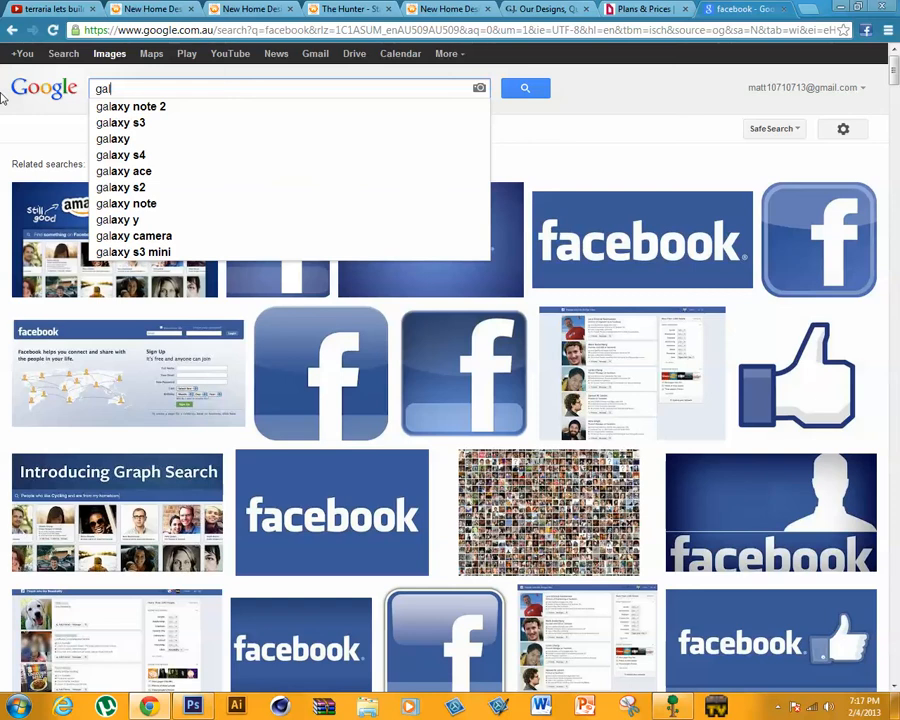
type("axy text")
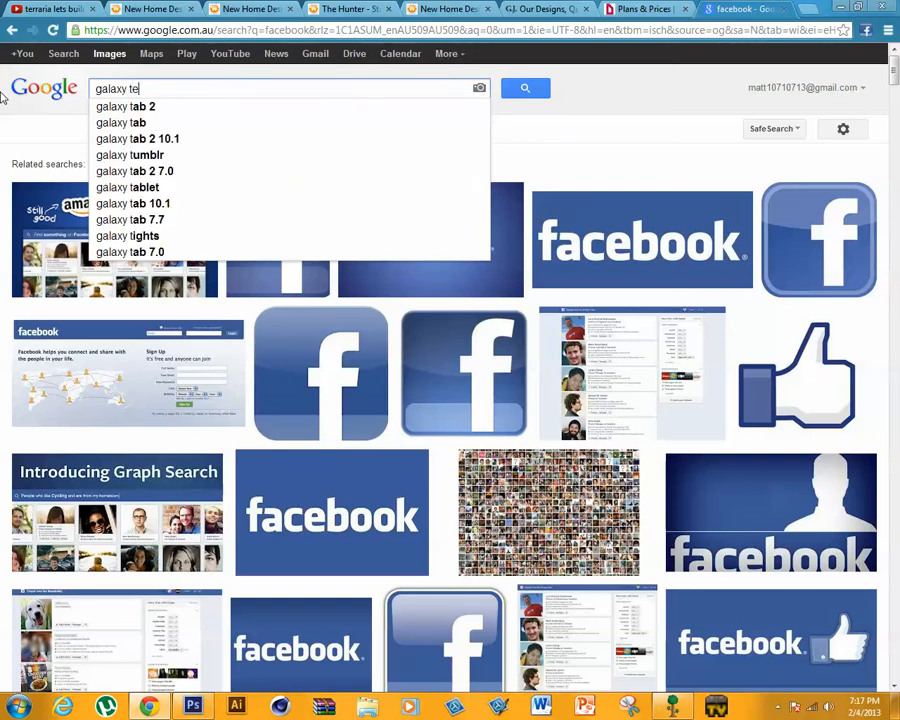
type("ure")
key("Return")
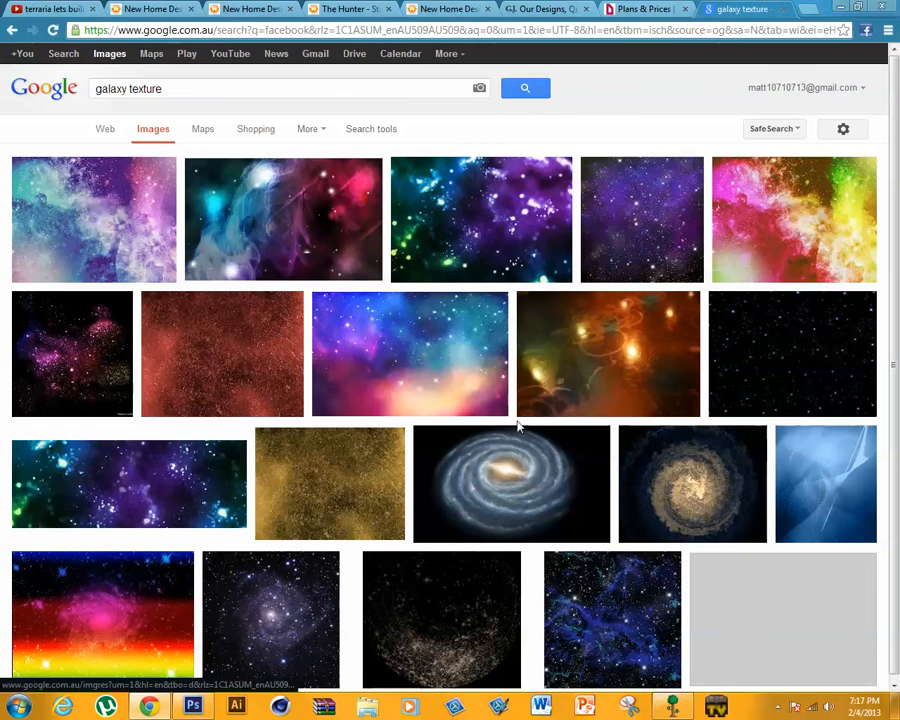
- Copy the 900 × 563 blue, purple and pink starry galaxy picture from the image results
scroll(413, 325, "down", 1)
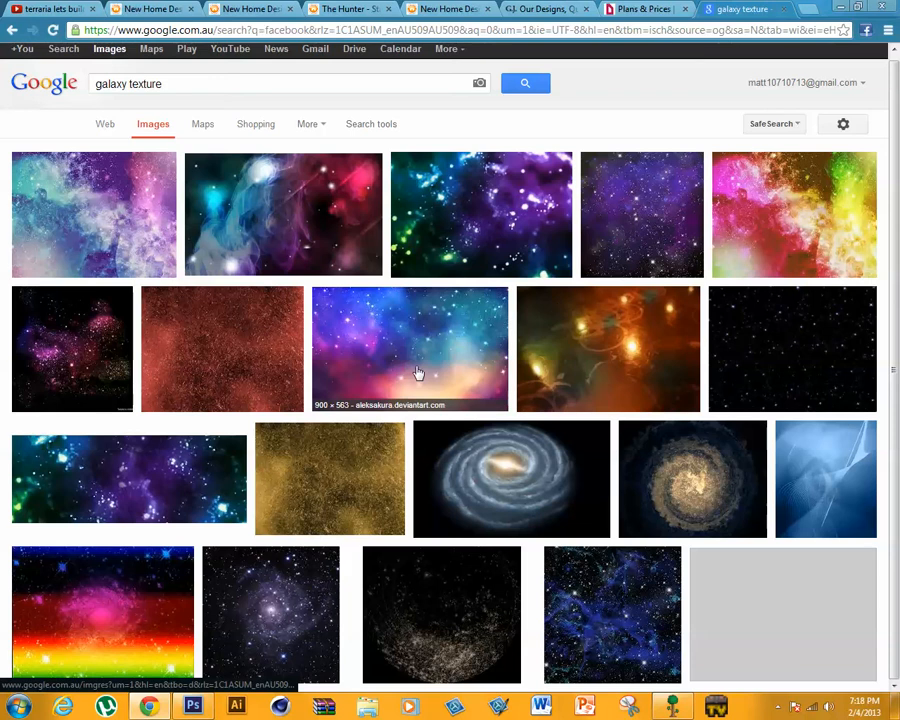
left_click(667, 7)
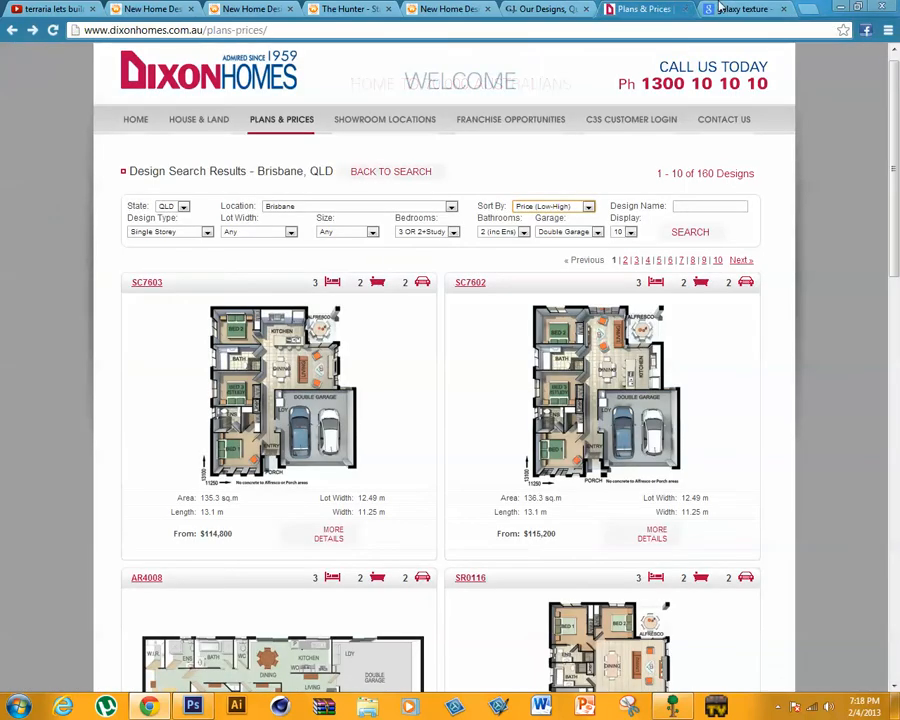
left_click(721, 7)
right_click(352, 331)
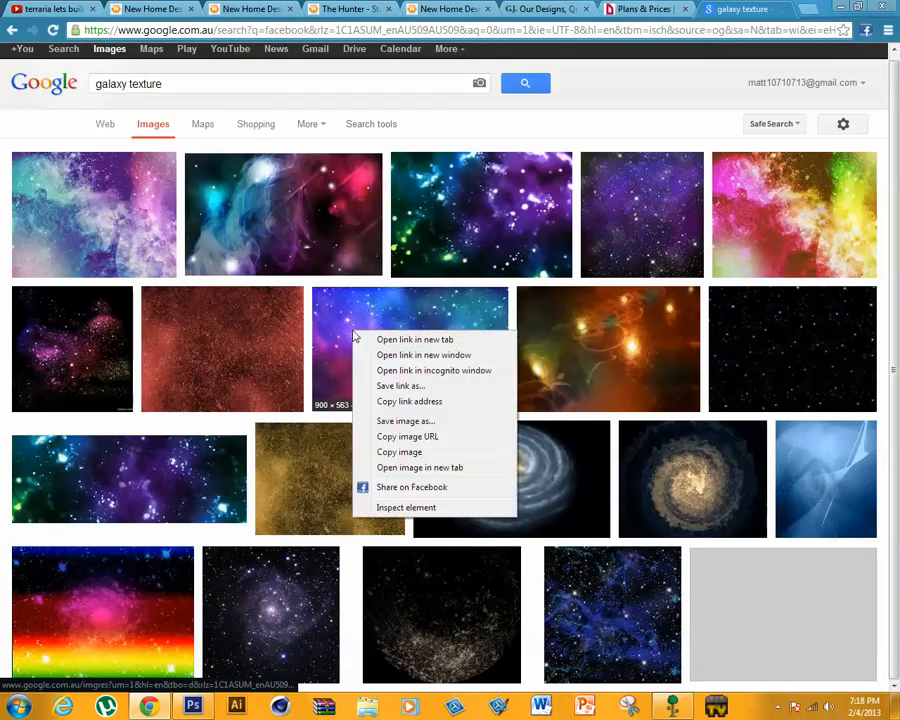
left_click(364, 453)
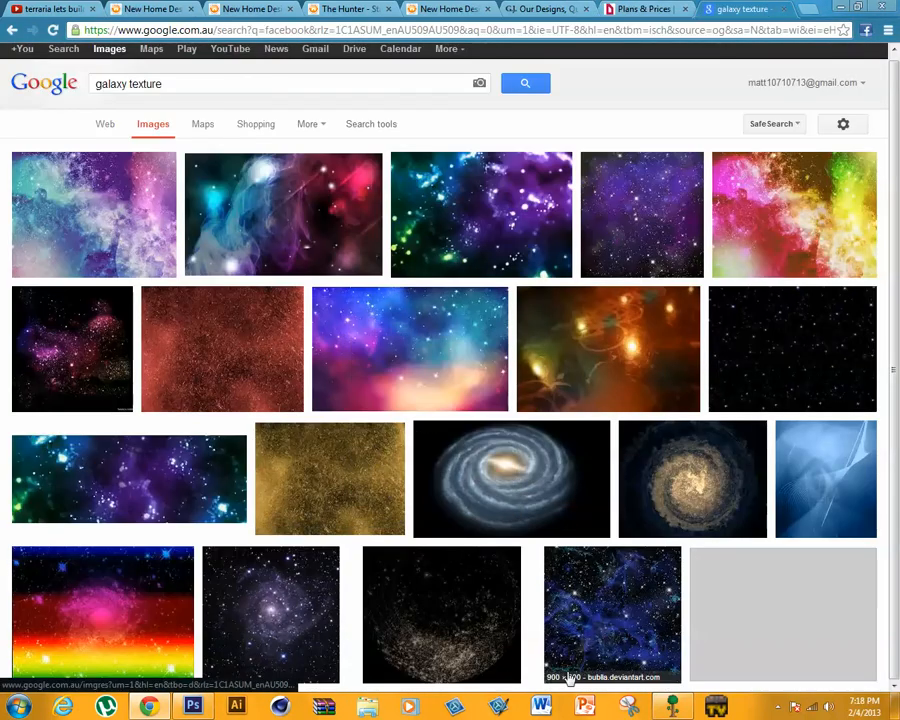
- Switch to Photoshop and paste the galaxy picture between the white Layer 1 and the Text layer
left_click(190, 707)
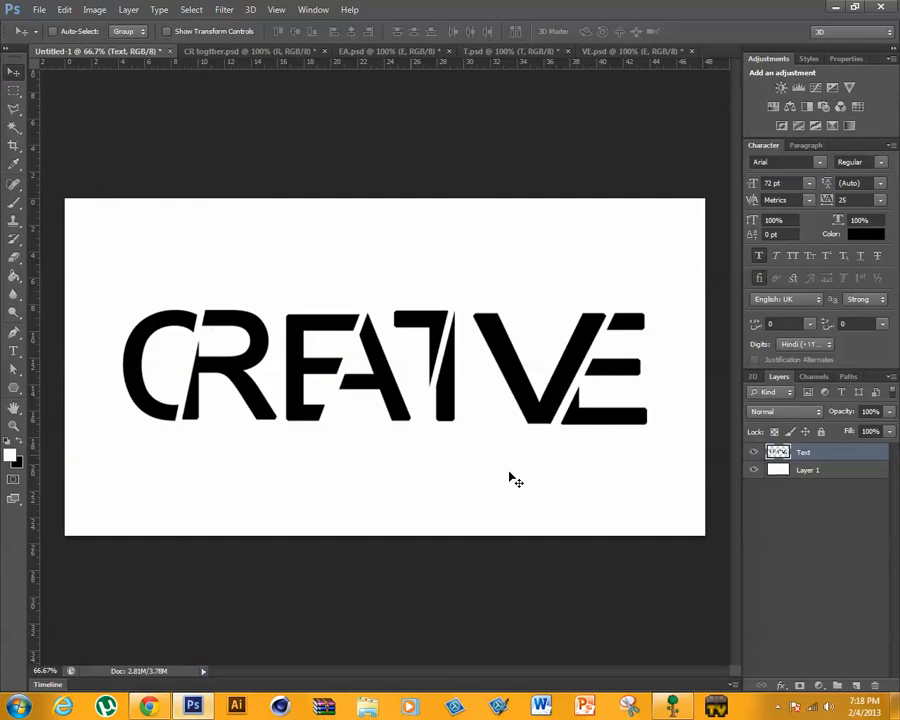
left_click(808, 470)
right_click(42, 445)
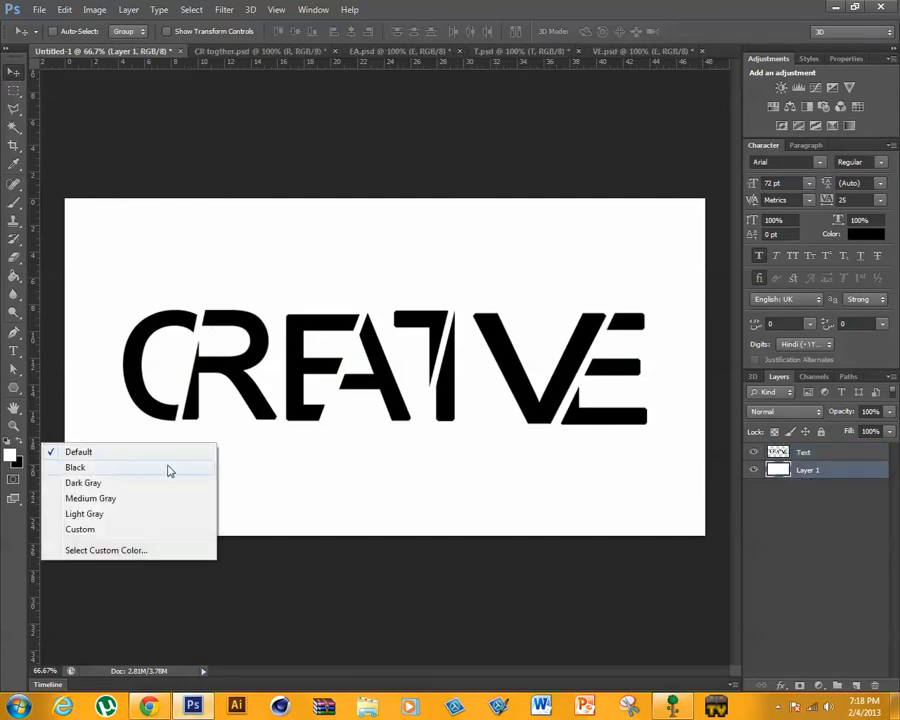
left_click(375, 594)
key("ctrl+v")
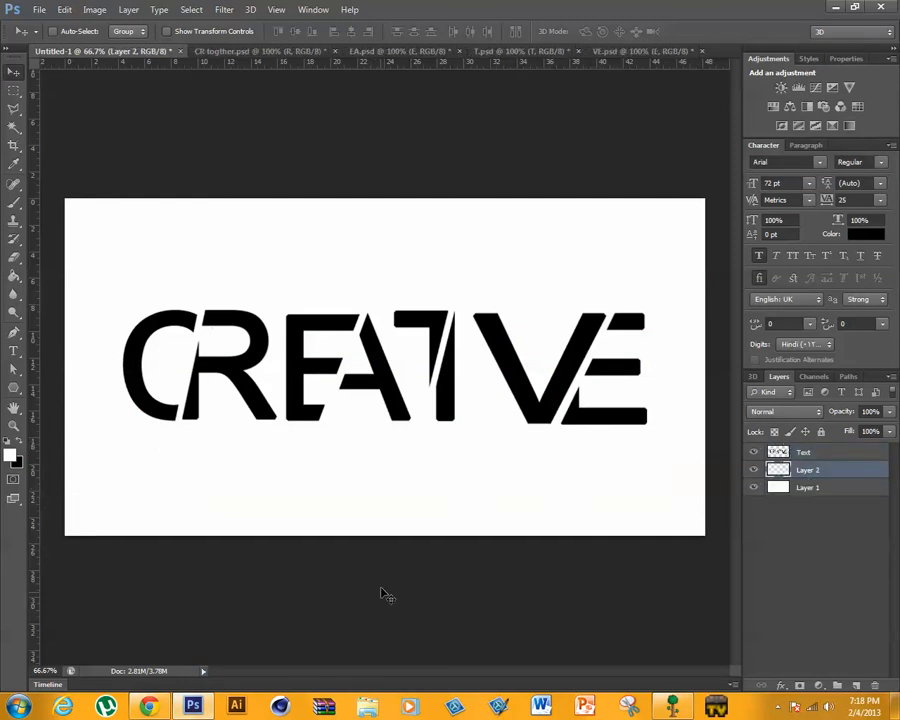
- Scale the galaxy layer to about 415% width and 231% height and position it so it covers the whole CREATIVE lettering
key("ctrl+t")
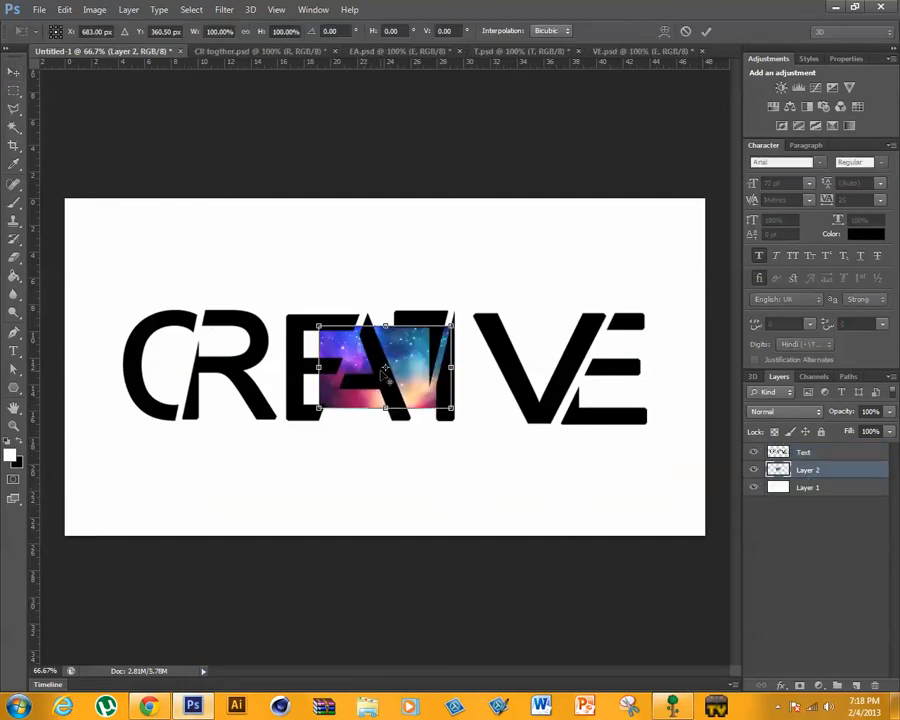
left_click_drag(318, 326, 145, 215)
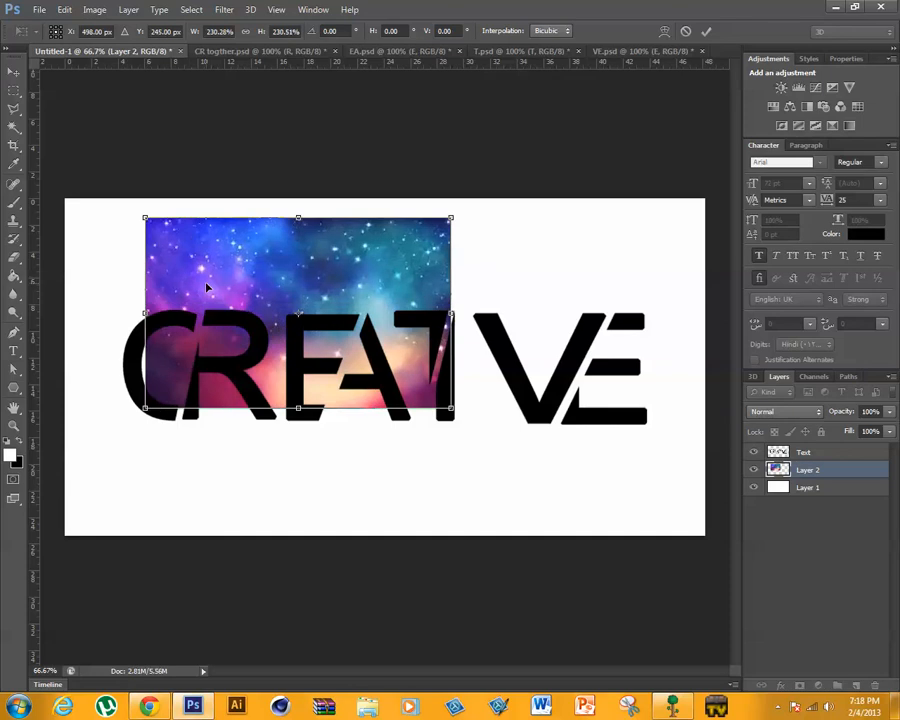
left_click_drag(207, 285, 173, 328)
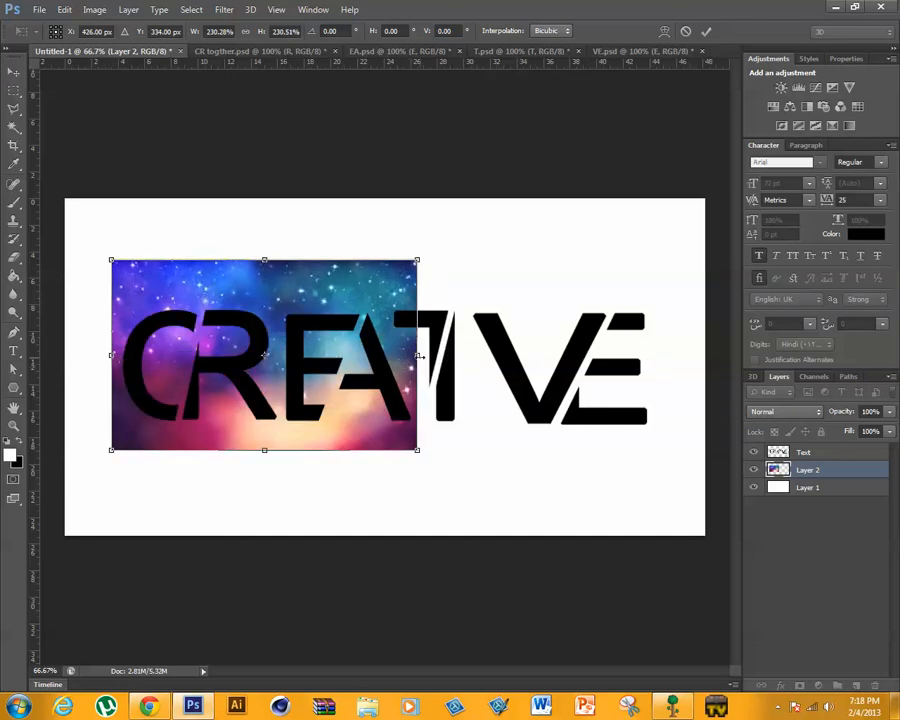
left_click_drag(418, 355, 664, 357)
mouse_move(472, 350)
left_mouse_down()
mouse_move(455, 353)
mouse_move(481, 341)
left_mouse_up()
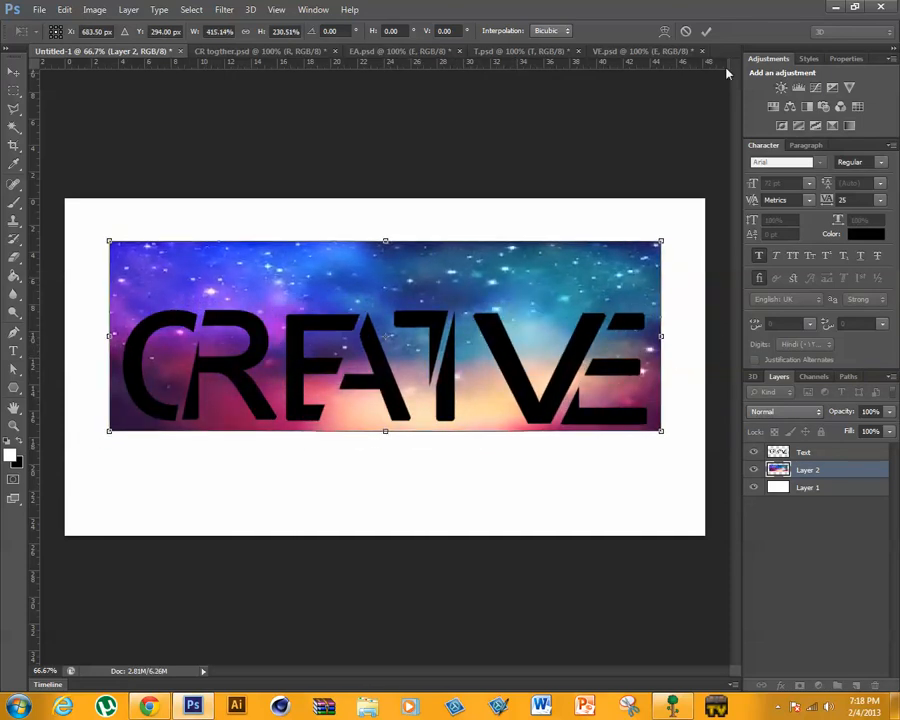
left_click(707, 32)
- Move the galaxy layer above the Text layer and clip it to the lettering with a clipping mask
left_click_drag(866, 478, 838, 463)
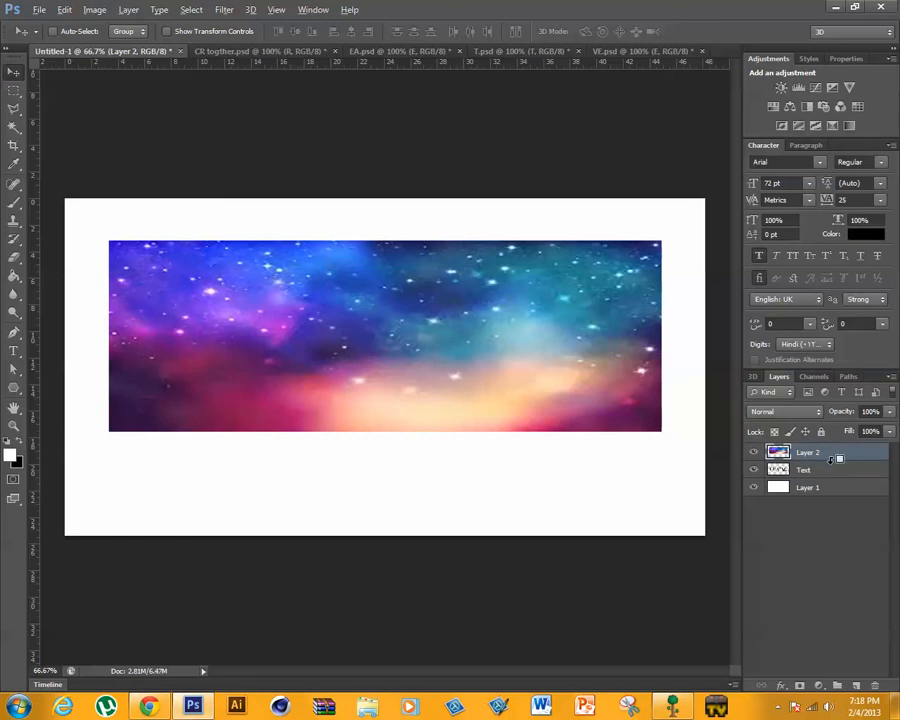
left_click(830, 458, "alt")
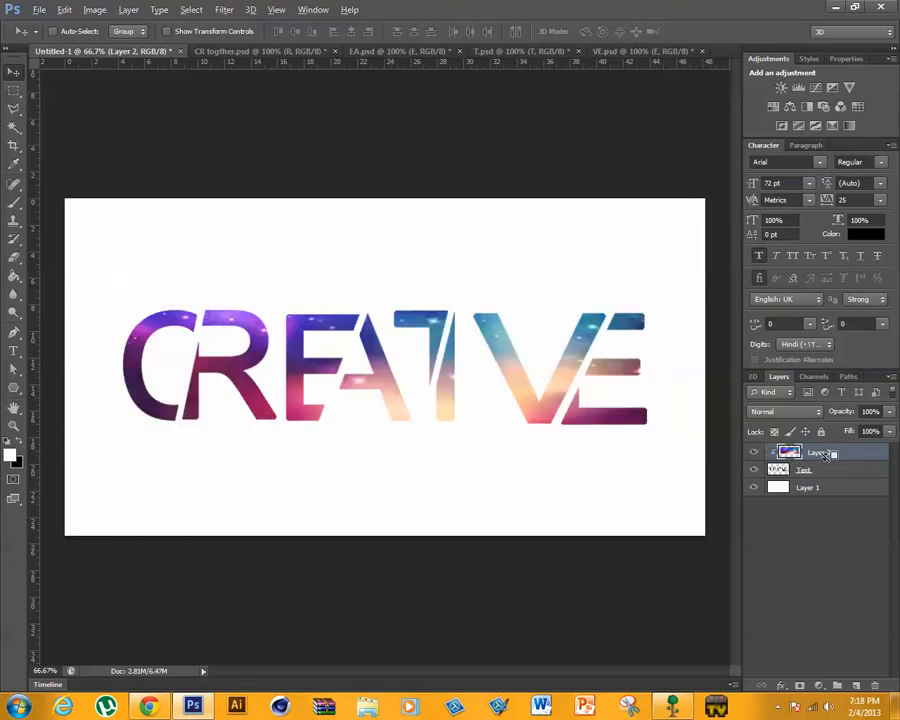
- Uncover the desktop wallpaper behind the open windows to compare its CREATIVE lettering with the galaxy version, and return to the full-size document
double_click(716, 7)
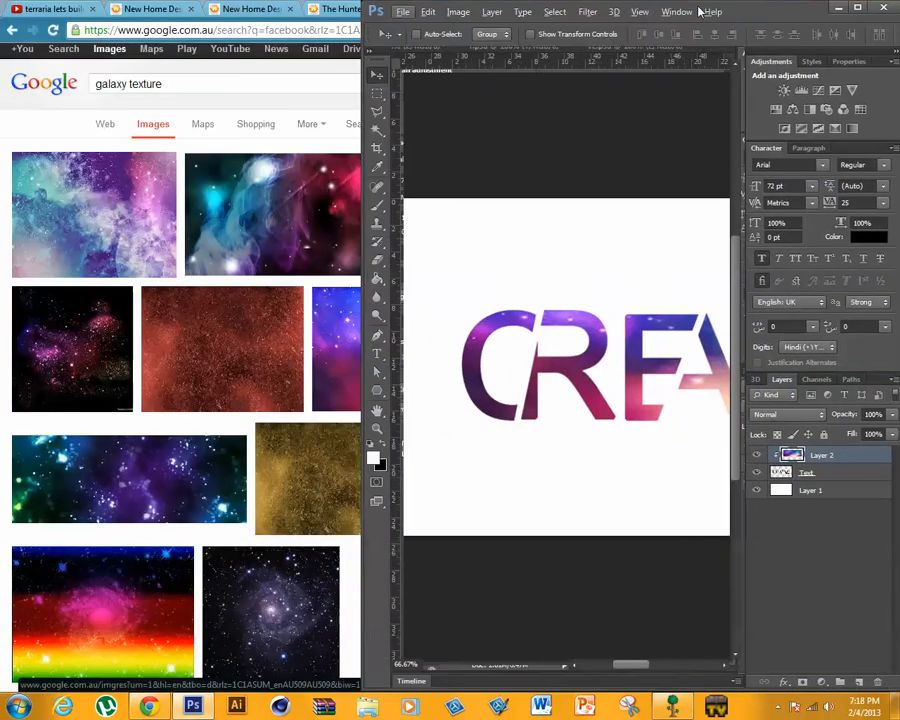
left_click_drag(716, 7, 573, 157)
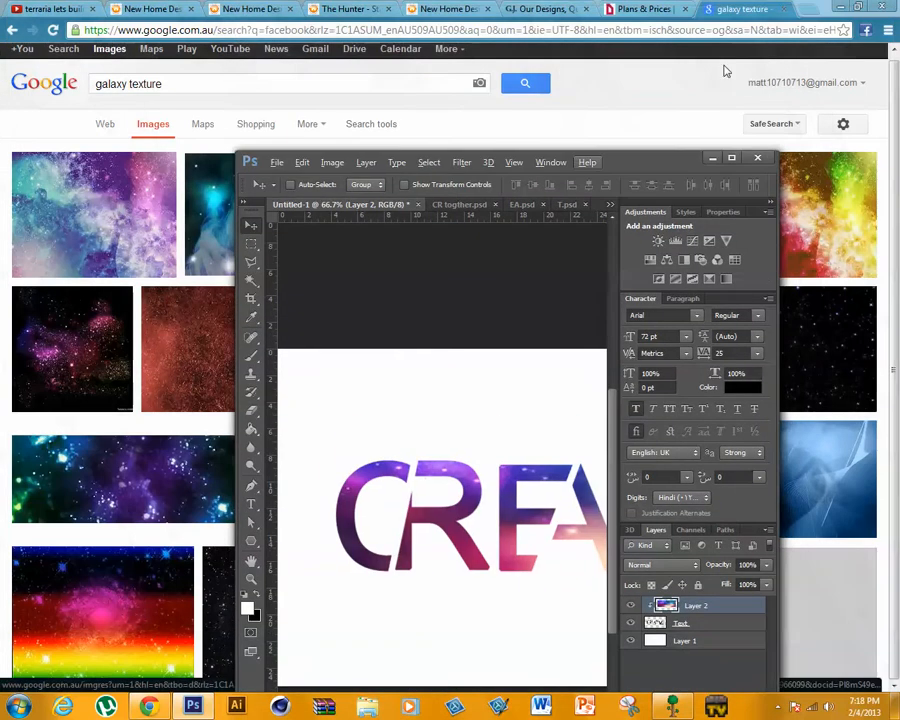
left_click(836, 6)
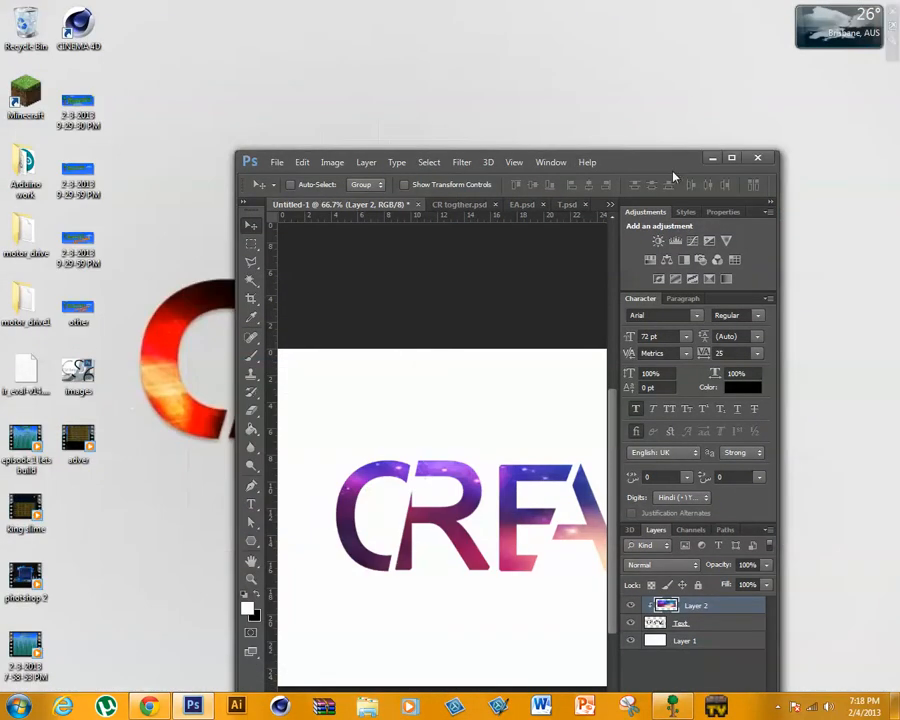
left_click_drag(714, 160, 712, 3)
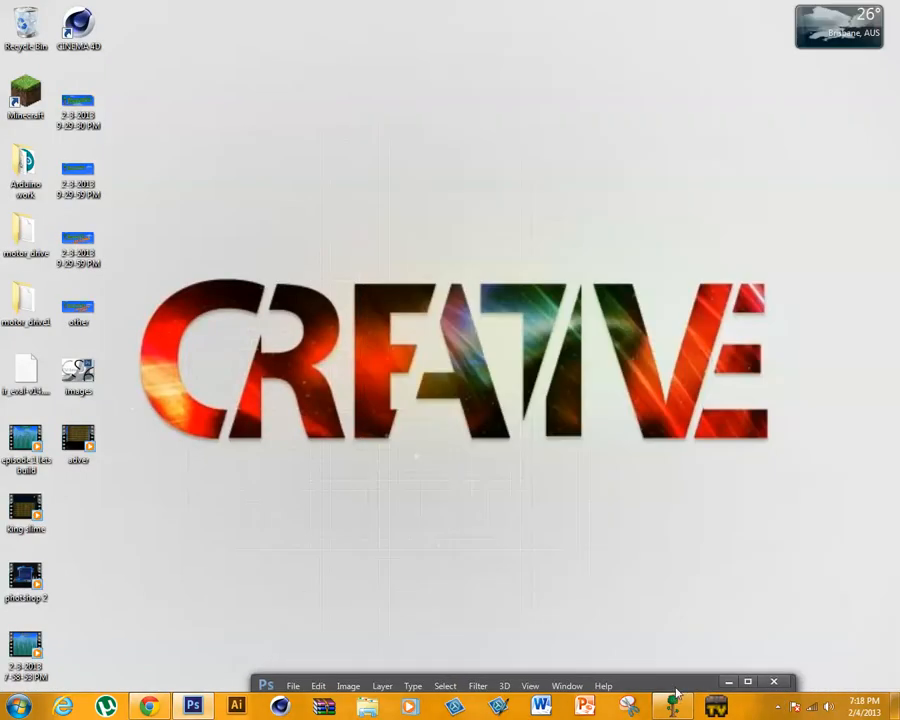
left_click_drag(676, 688, 670, 2)
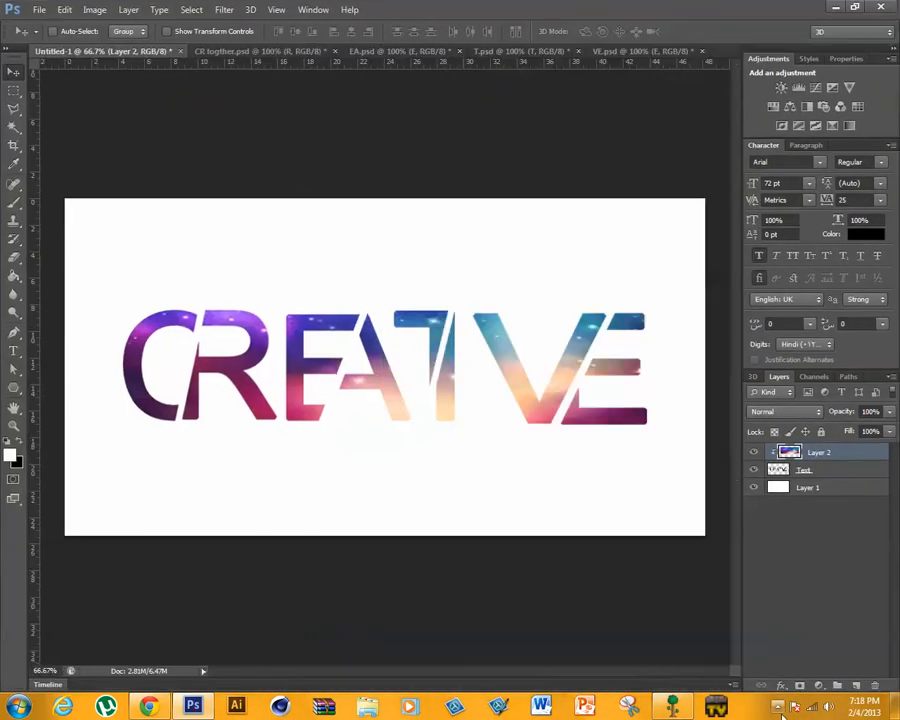
left_click(778, 707)
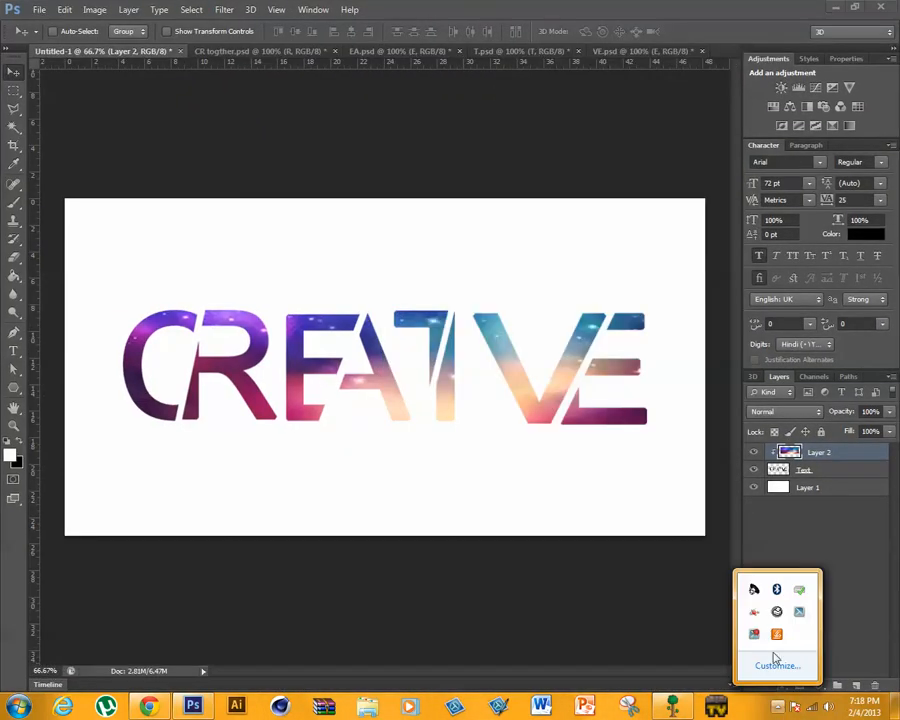
left_click(591, 629)
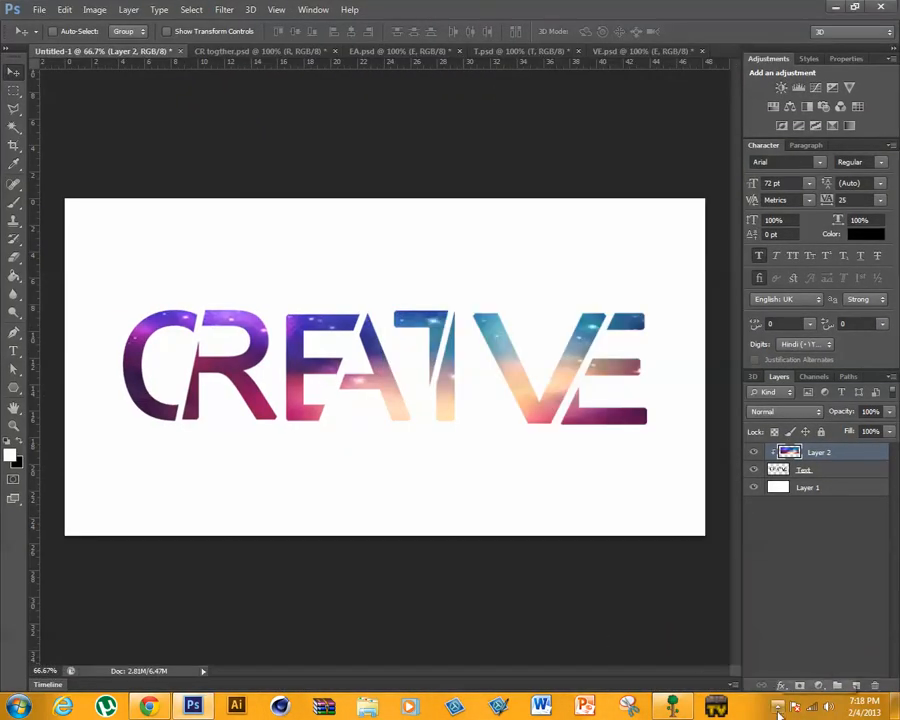